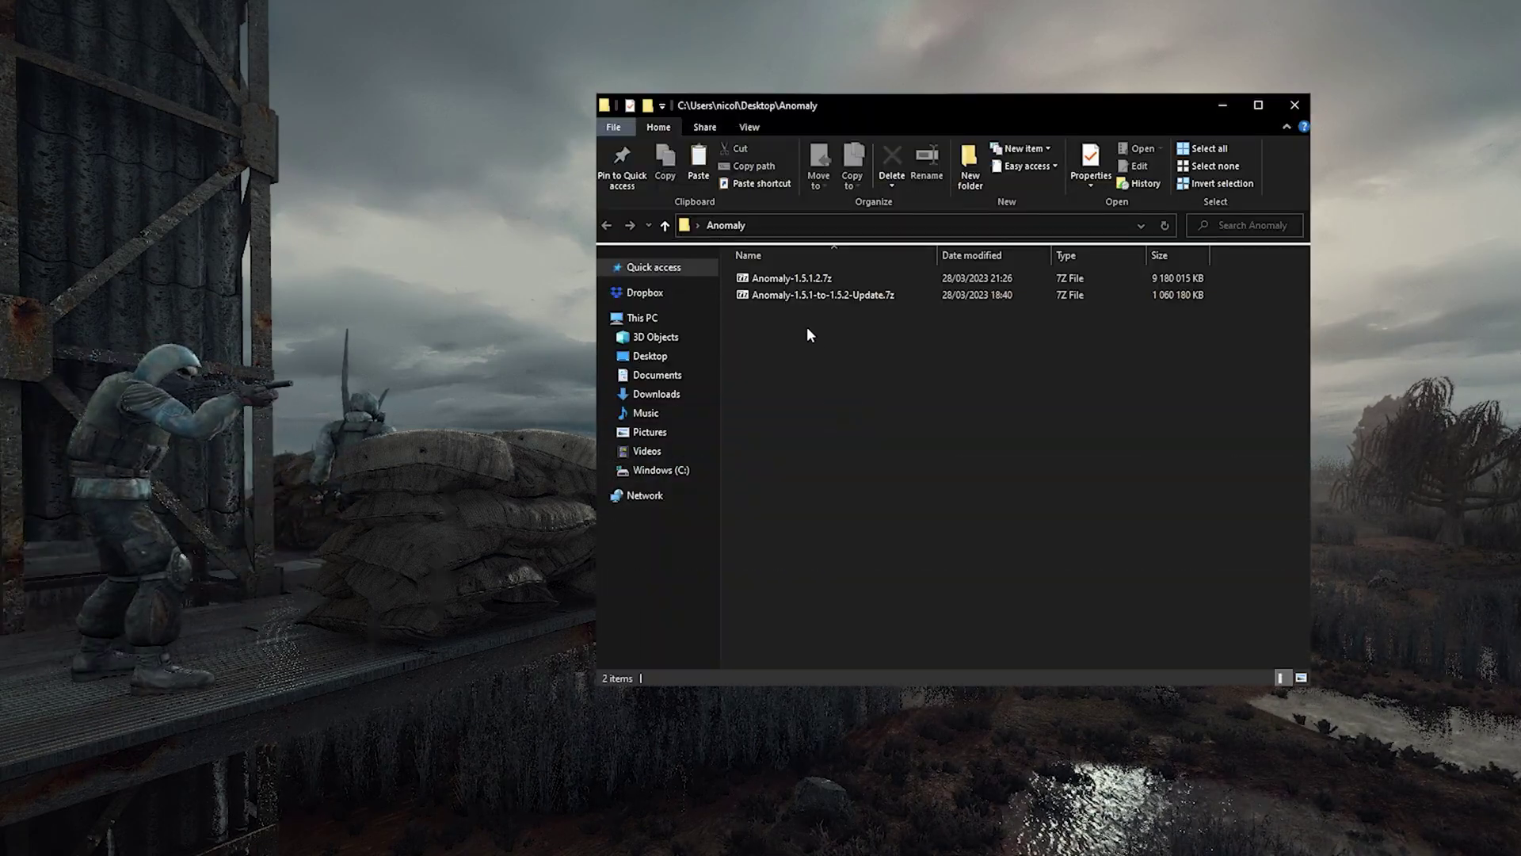
- Extract the Anomaly-1.5.1.2.7z and Anomaly-1.5.1-to-1.5.2-Update.7z archives each into its own folder
drag(807, 327, 753, 275)
right_click(775, 276)
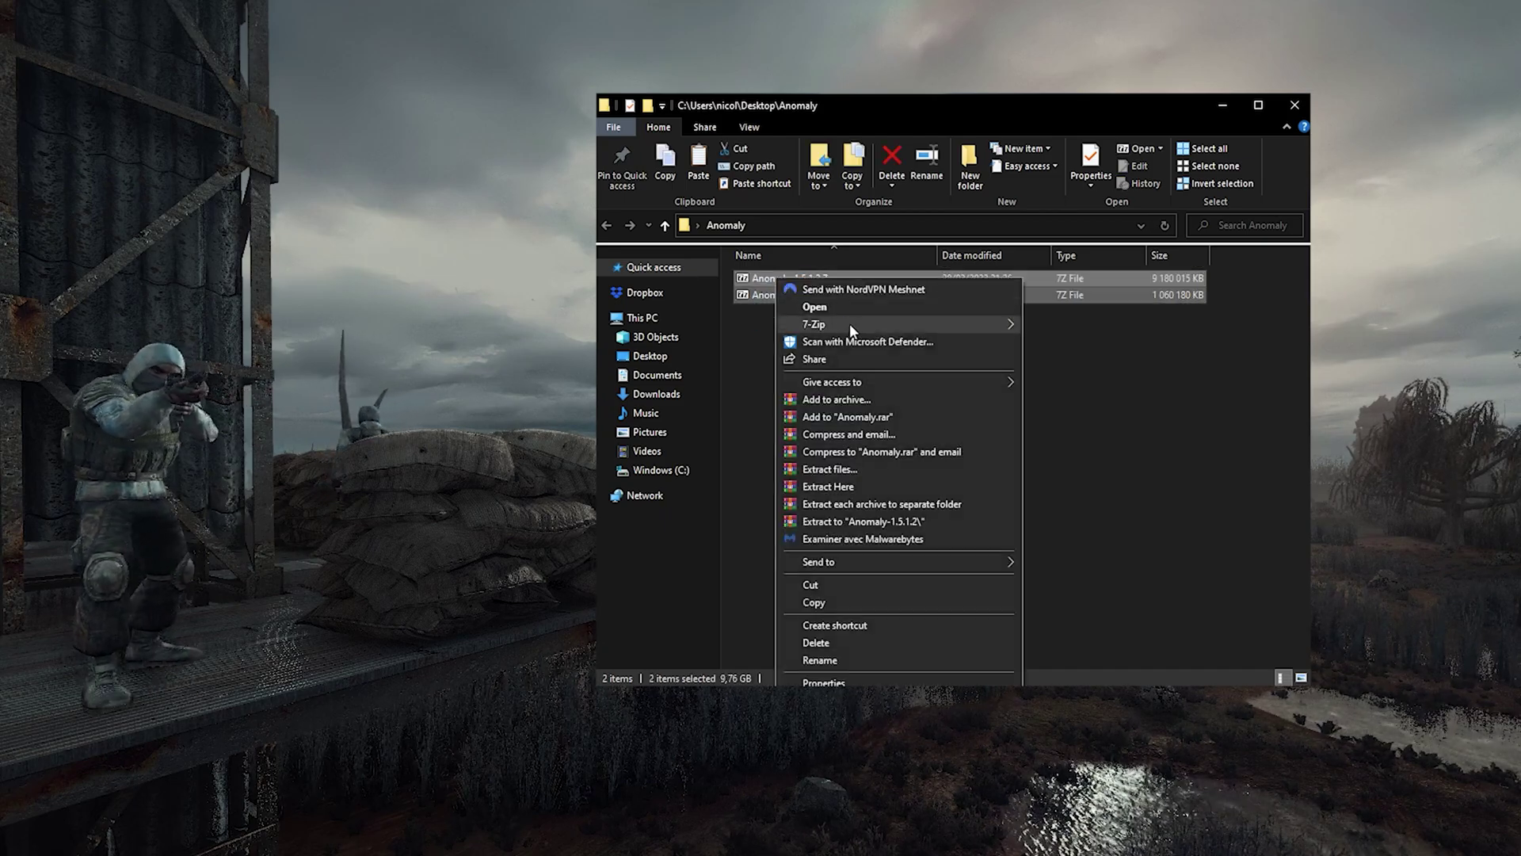
mouse_move(853, 323)
click(1130, 357)
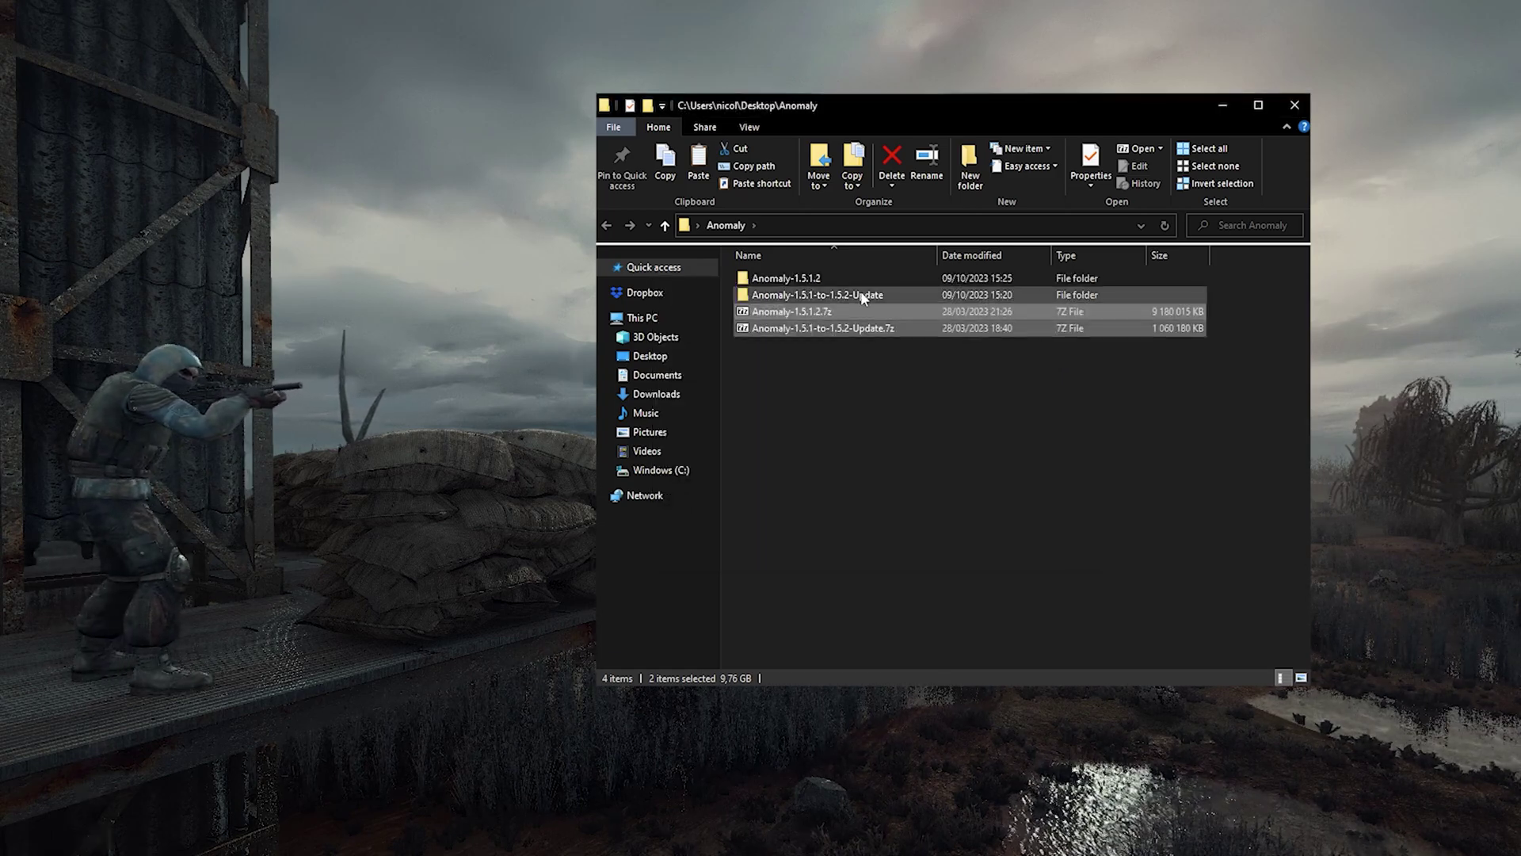
- Move everything in the Anomaly-1.5.1-to-1.5.2-Update folder into the Anomaly-1.5.1.2 folder, replacing the files with the same names
click(861, 291)
double_click(862, 293)
drag(930, 388, 762, 293)
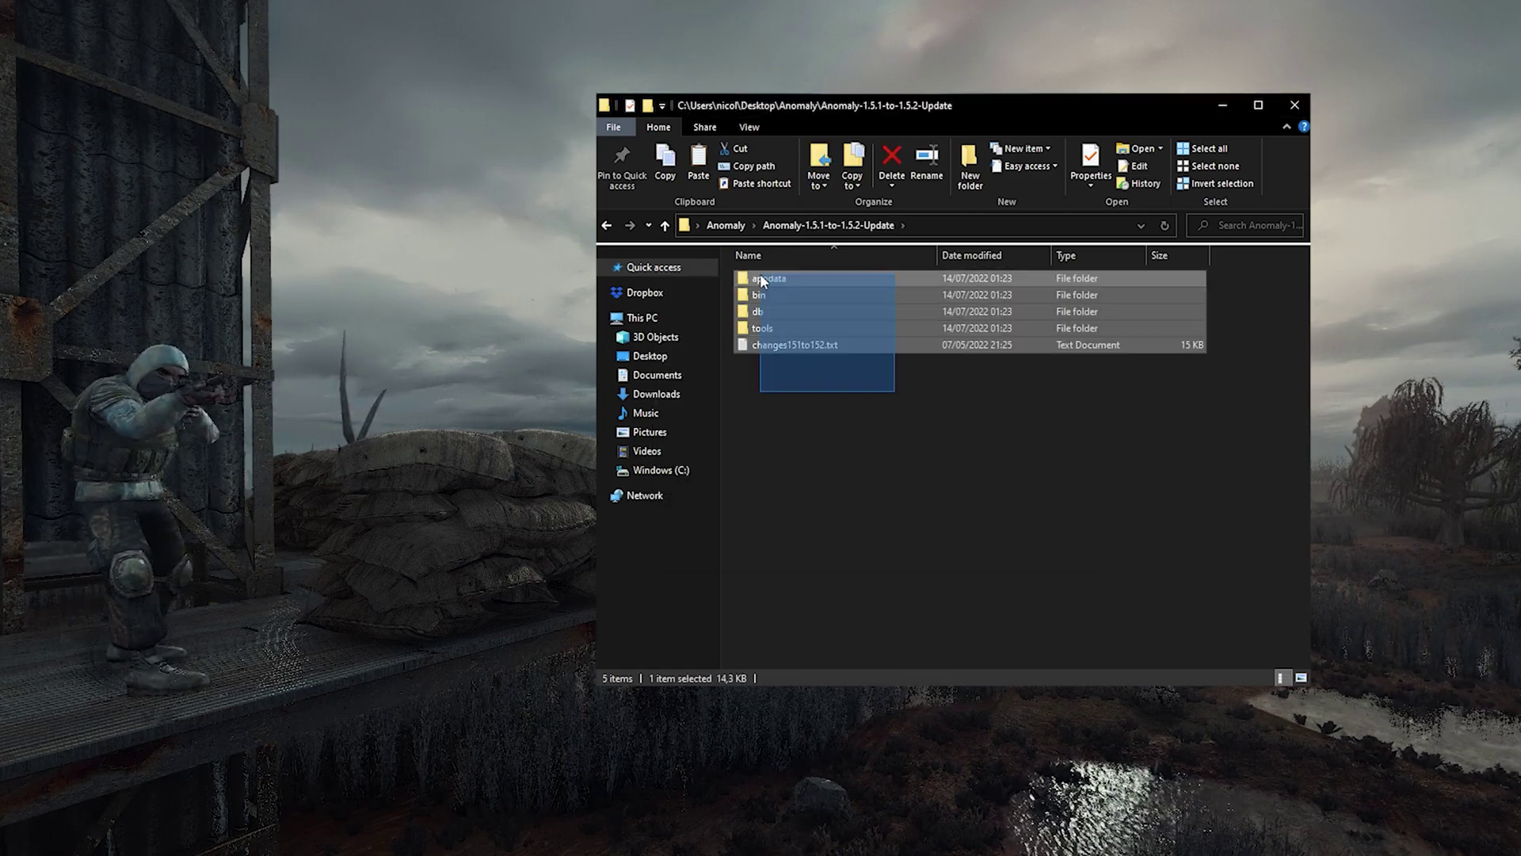
key(ctrl+x)
key(BackSpace)
double_click(810, 283)
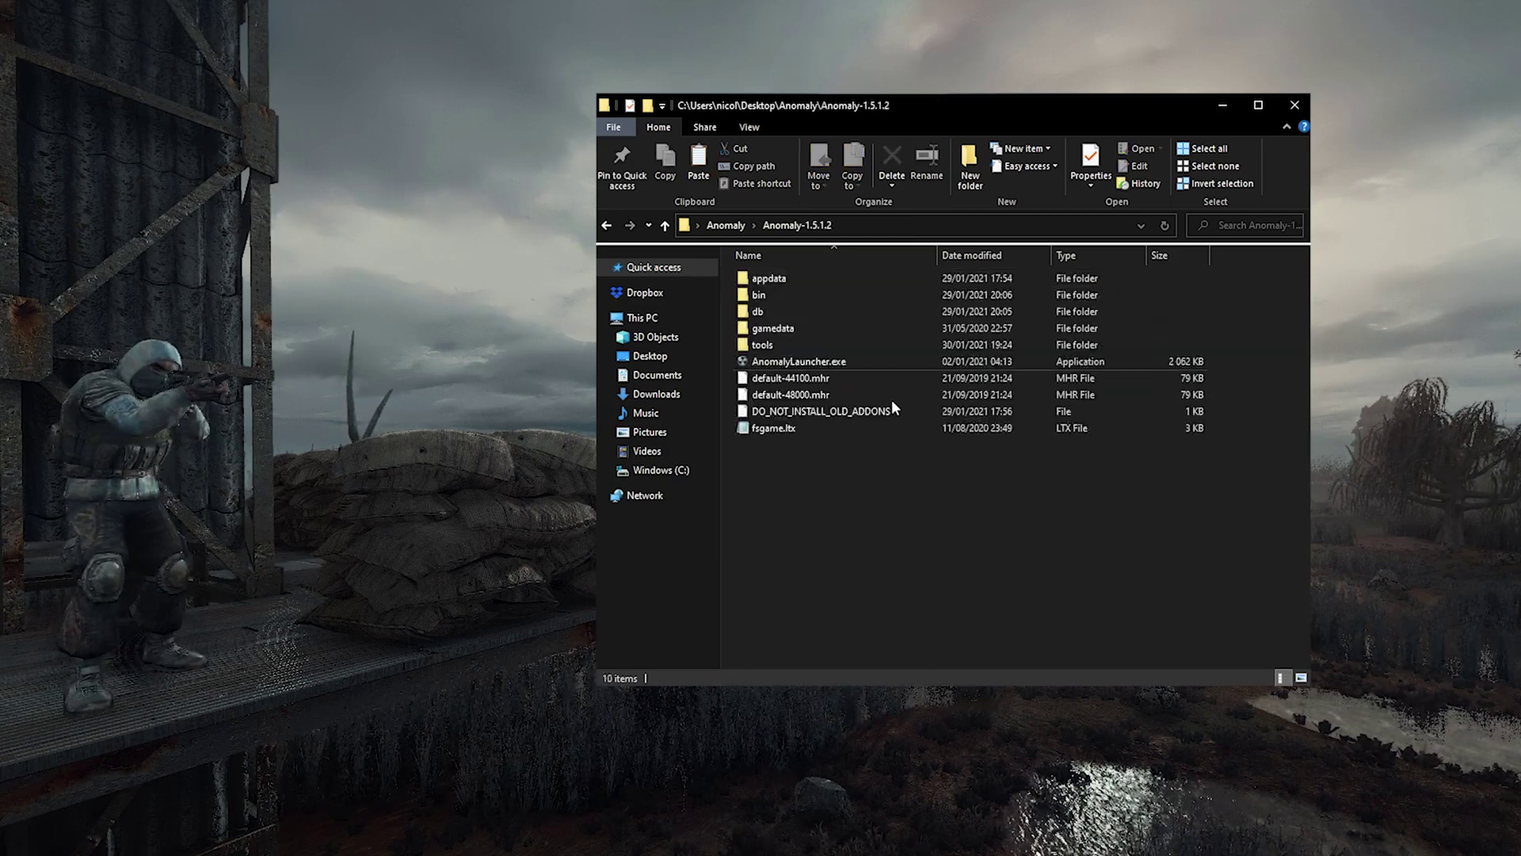
key(ctrl+v)
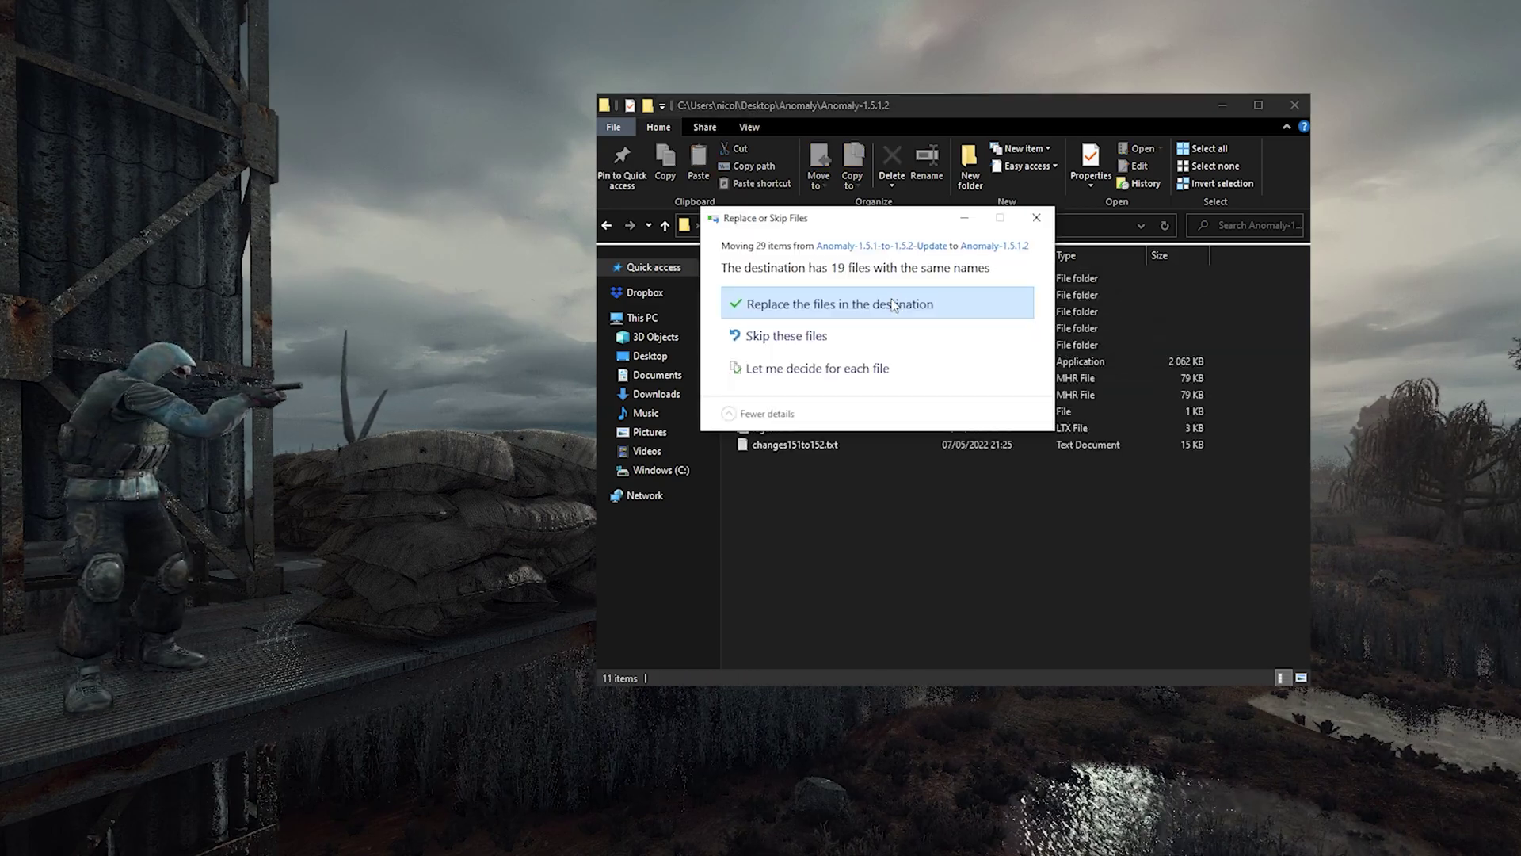
click(903, 303)
- Move the Anomaly-1.5.1.2 folder to the root of the C: drive and rename it Cheeki Anomaly
key(BackSpace)
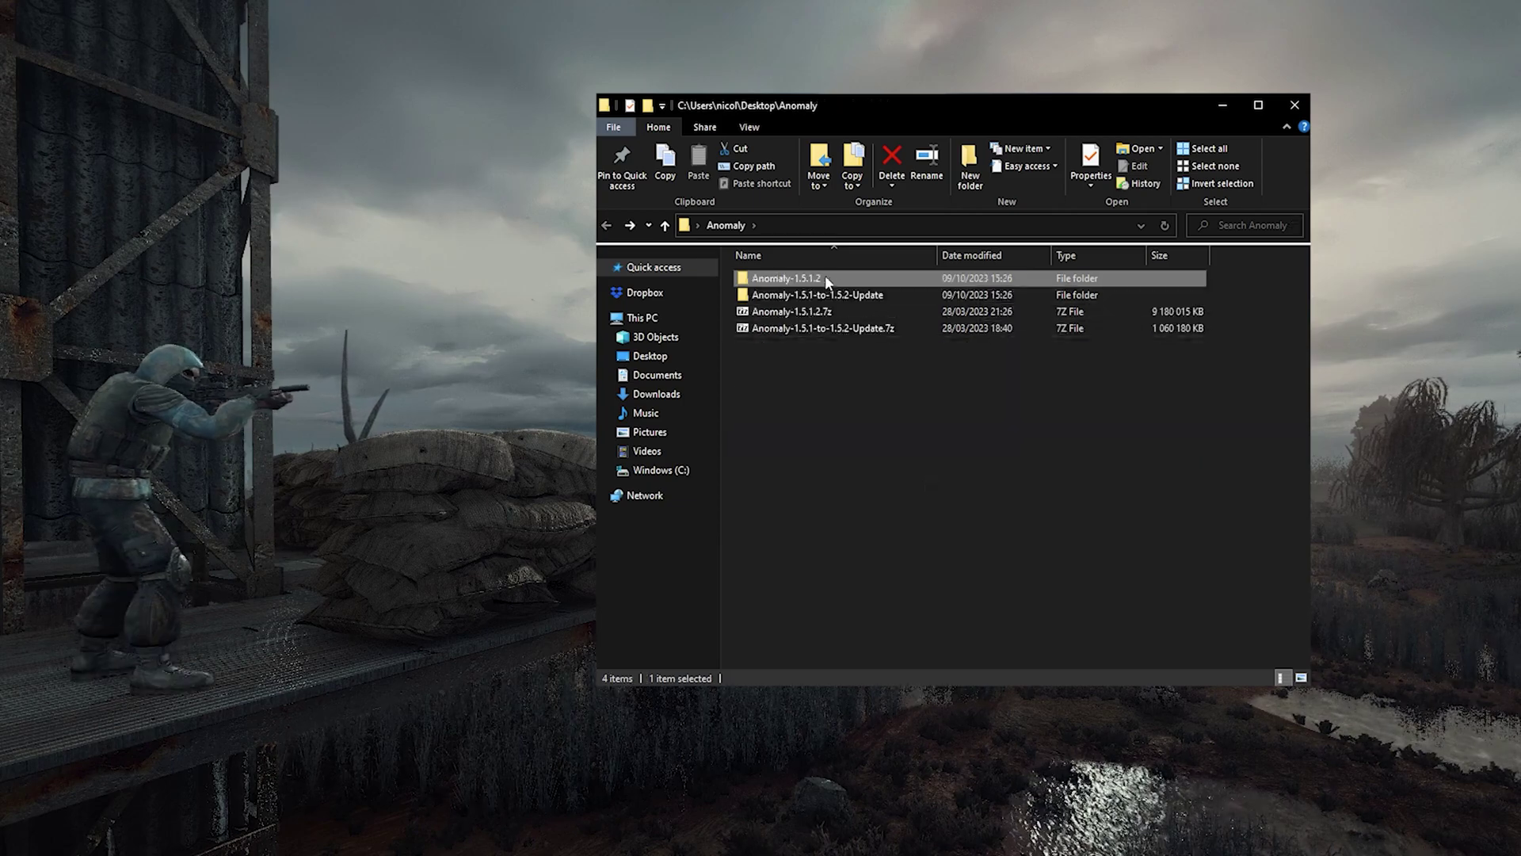
right_click(800, 275)
click(867, 615)
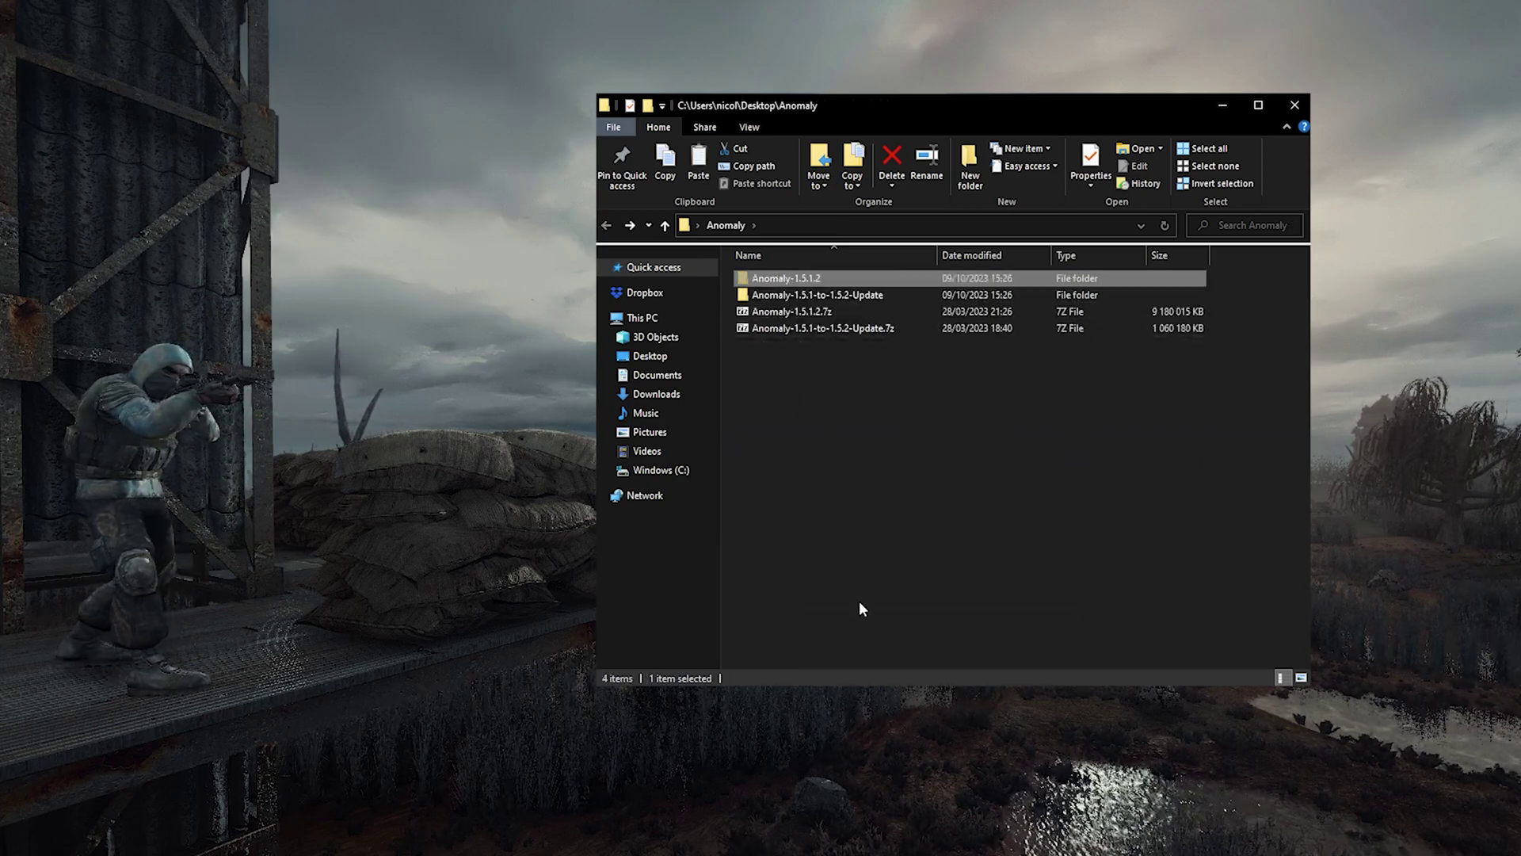
click(674, 471)
right_click(800, 525)
click(877, 615)
click(792, 474)
text(Cheeki Anomaly)
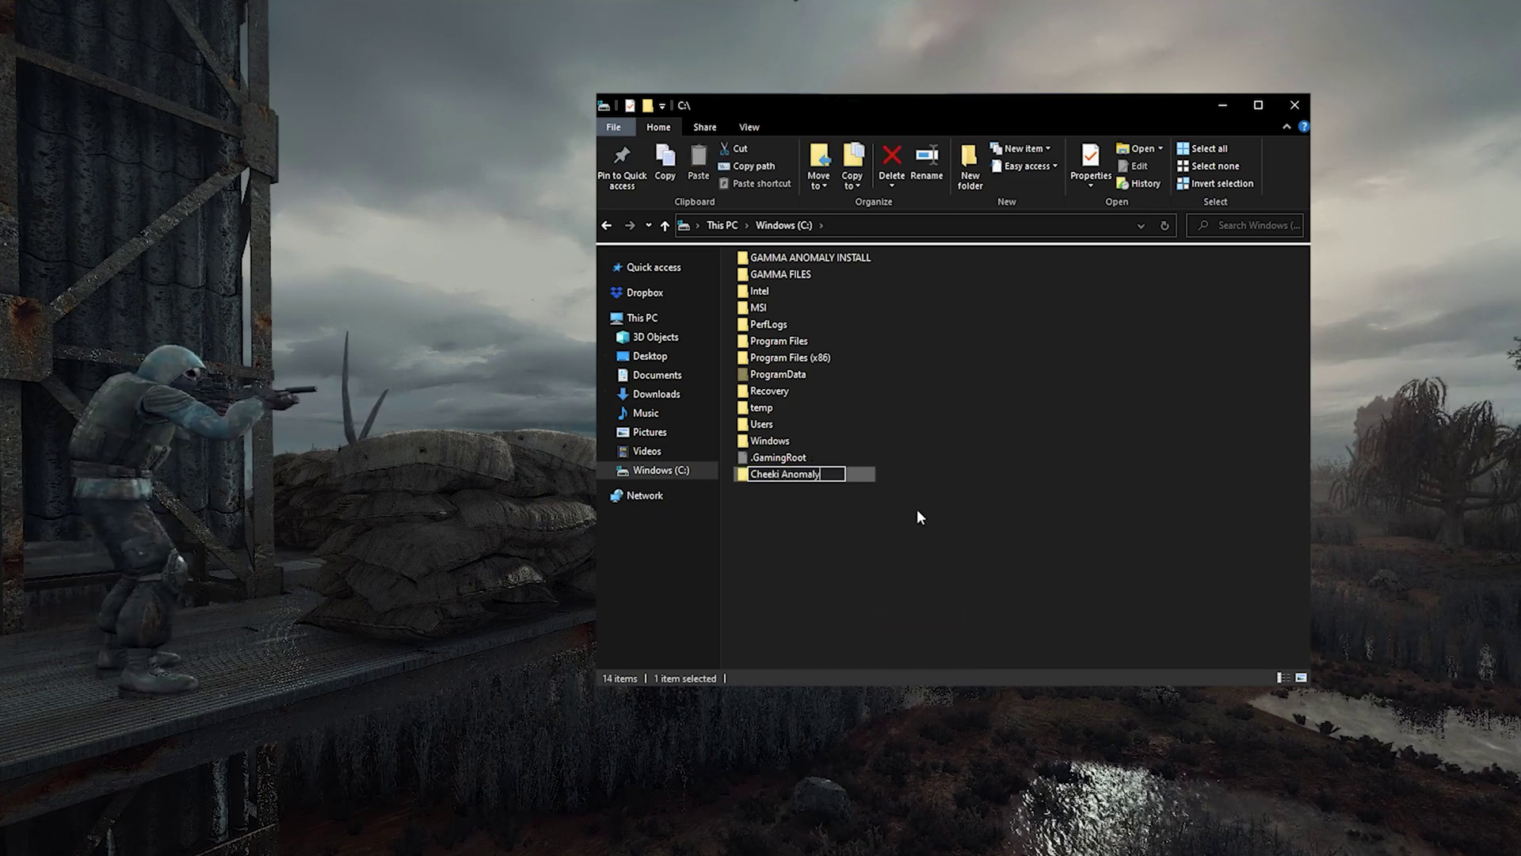
key(Return)
- Run AnomalyLauncher.exe from the Cheeki Anomaly folder and start S.T.A.L.K.E.R. Anomaly
key(Return)
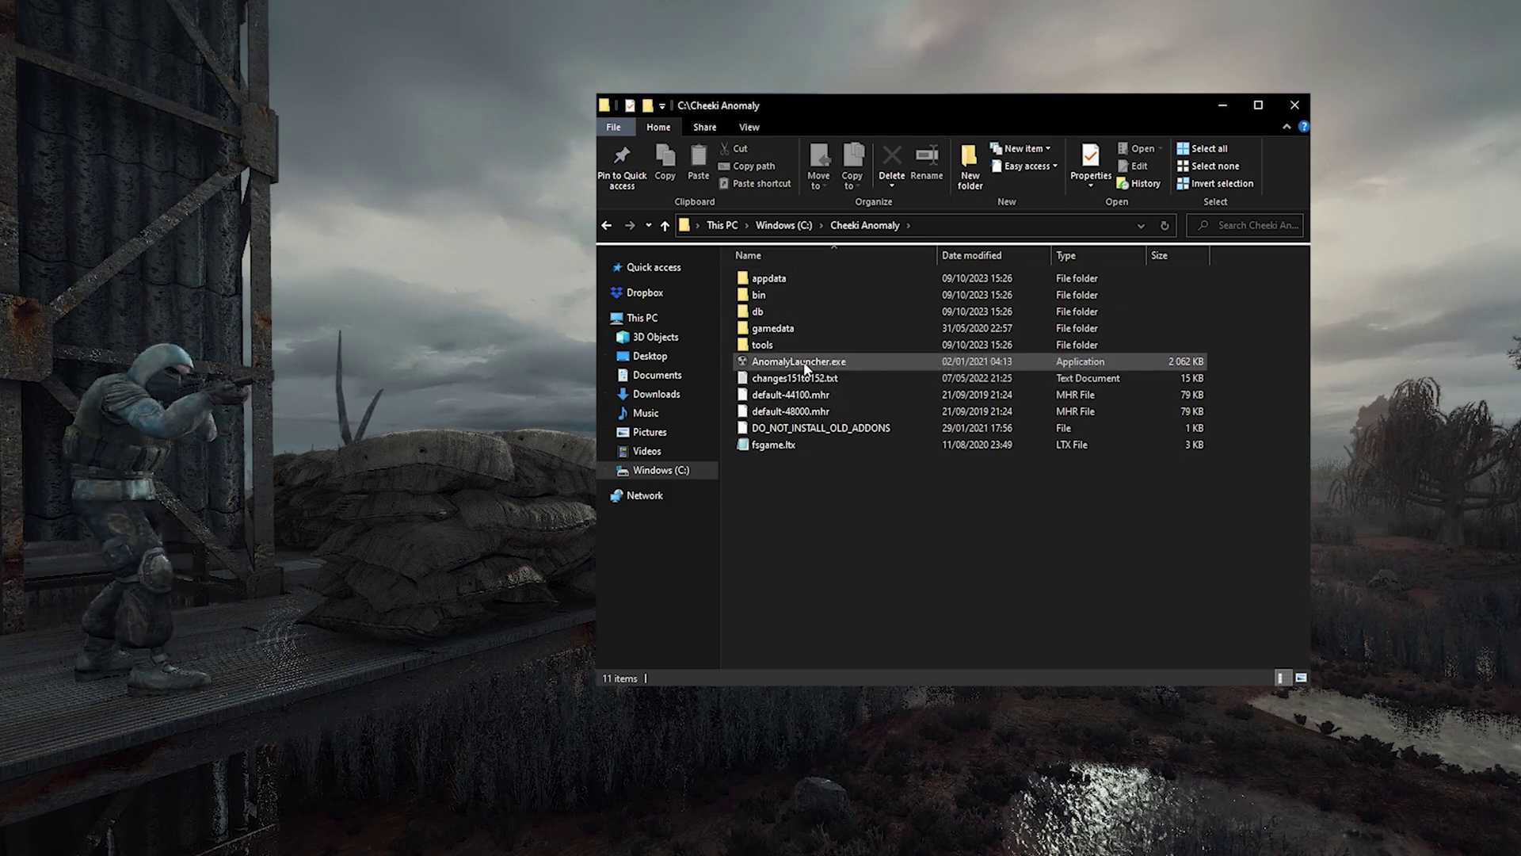
double_click(810, 363)
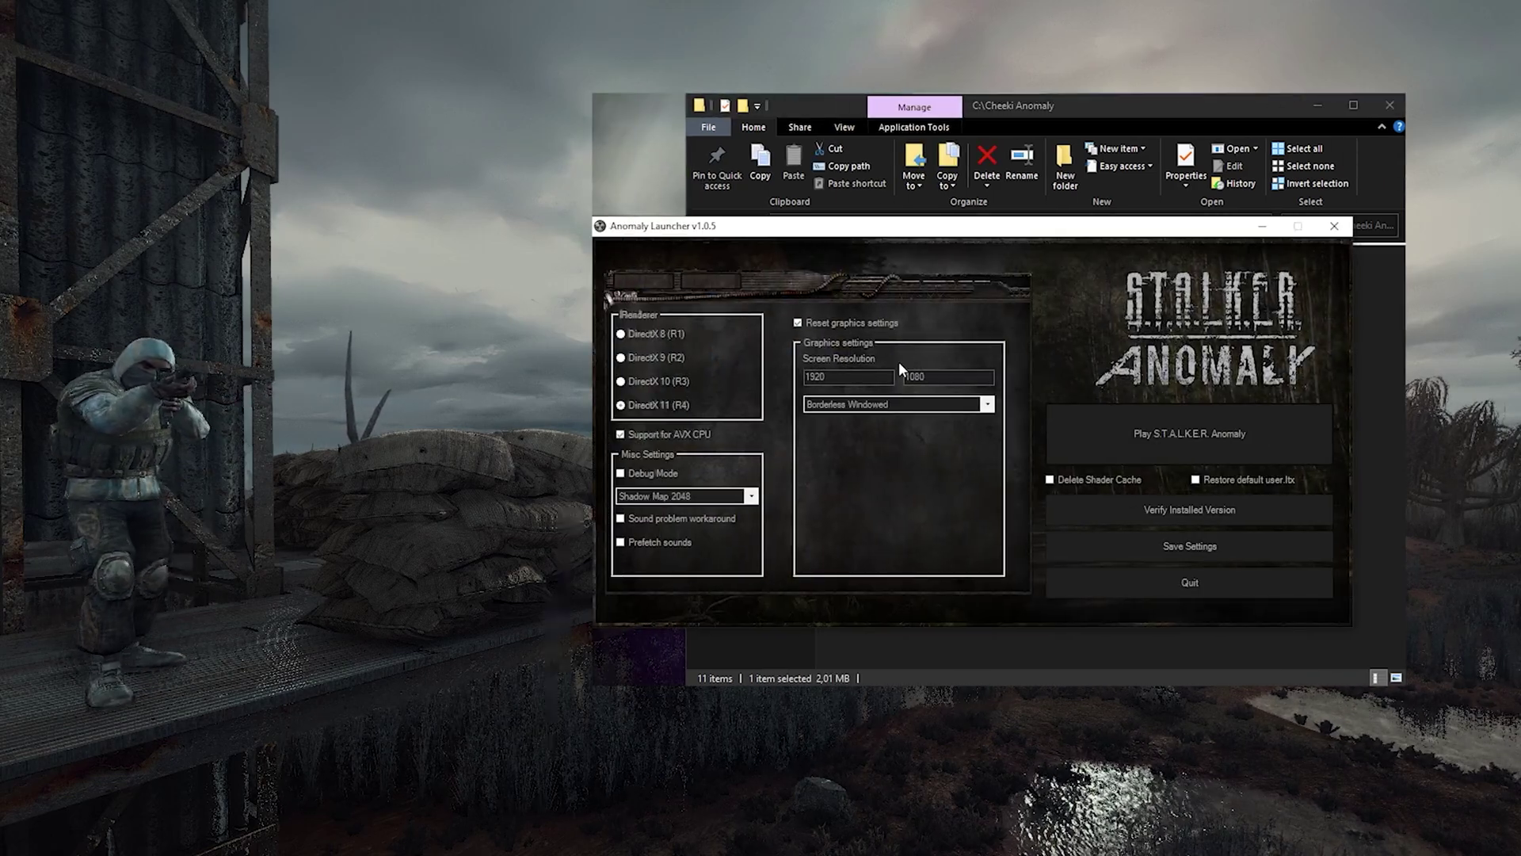
click(1123, 431)
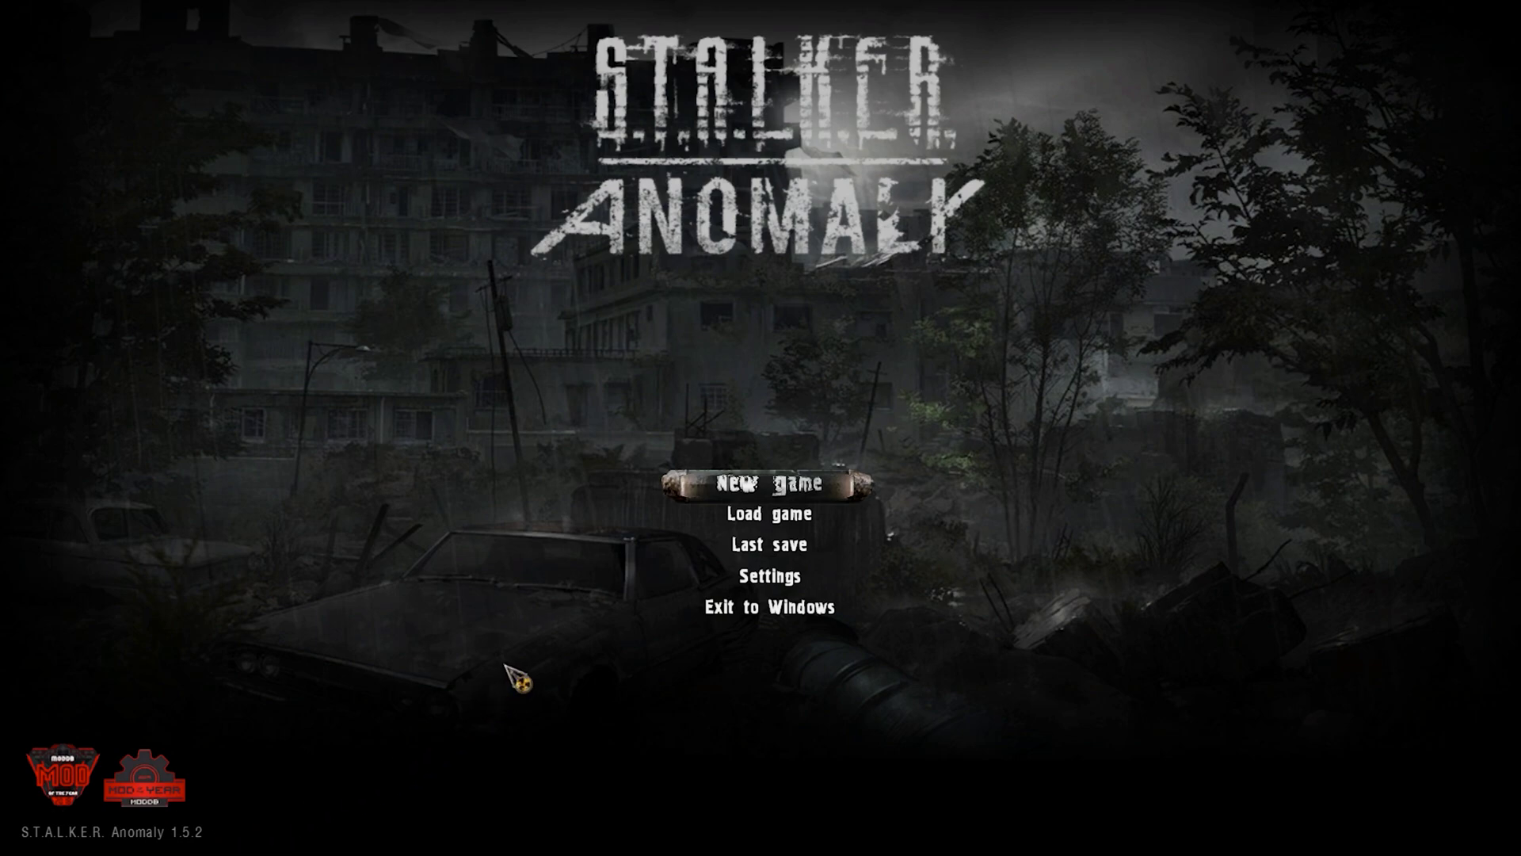
- View the new game setup screen, then return to the main menu and exit to Windows
click(794, 487)
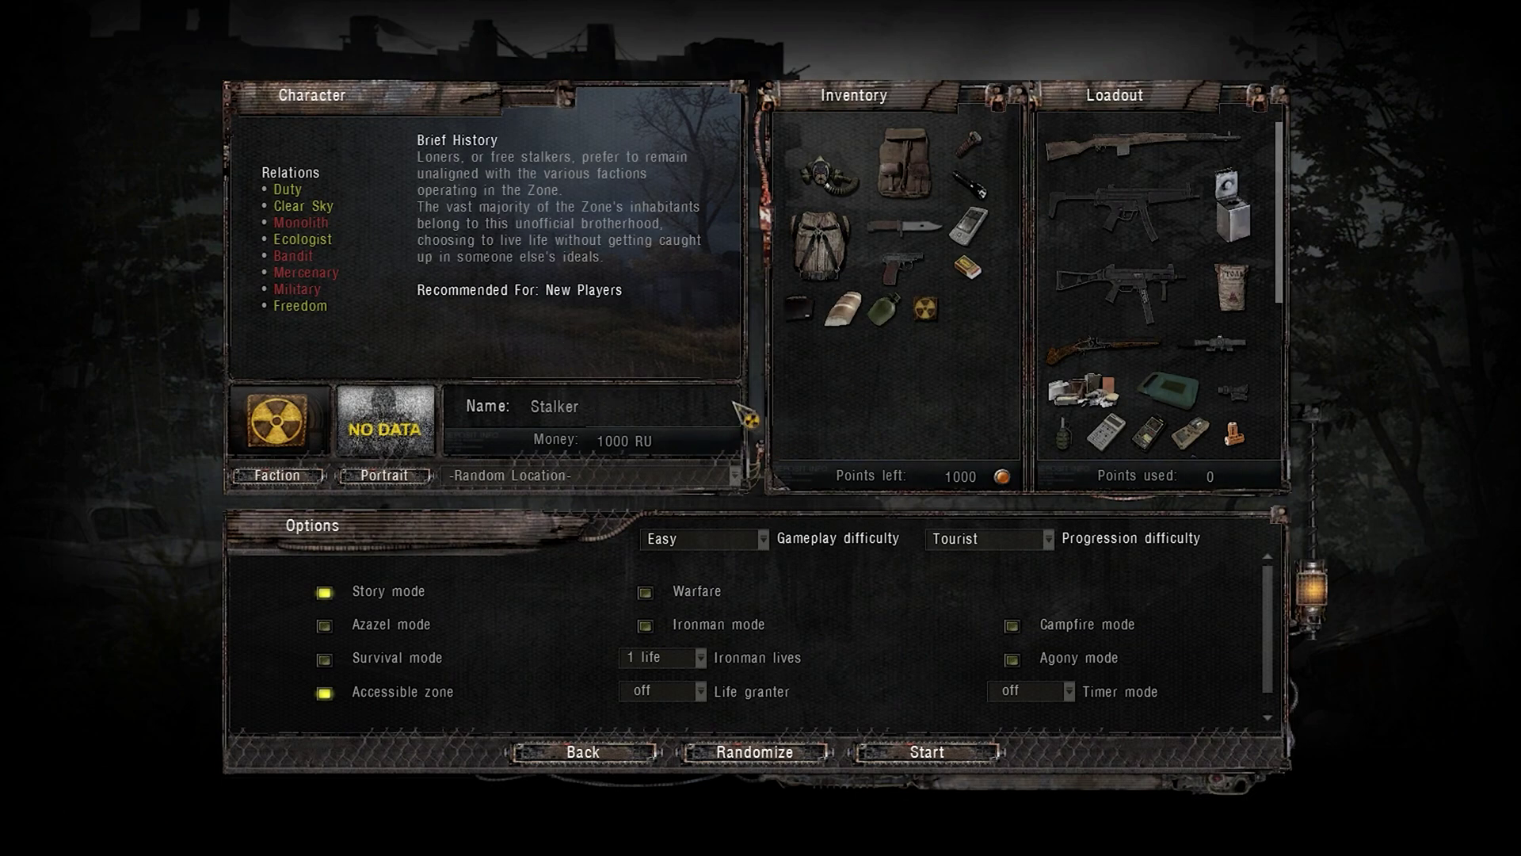
key(Escape)
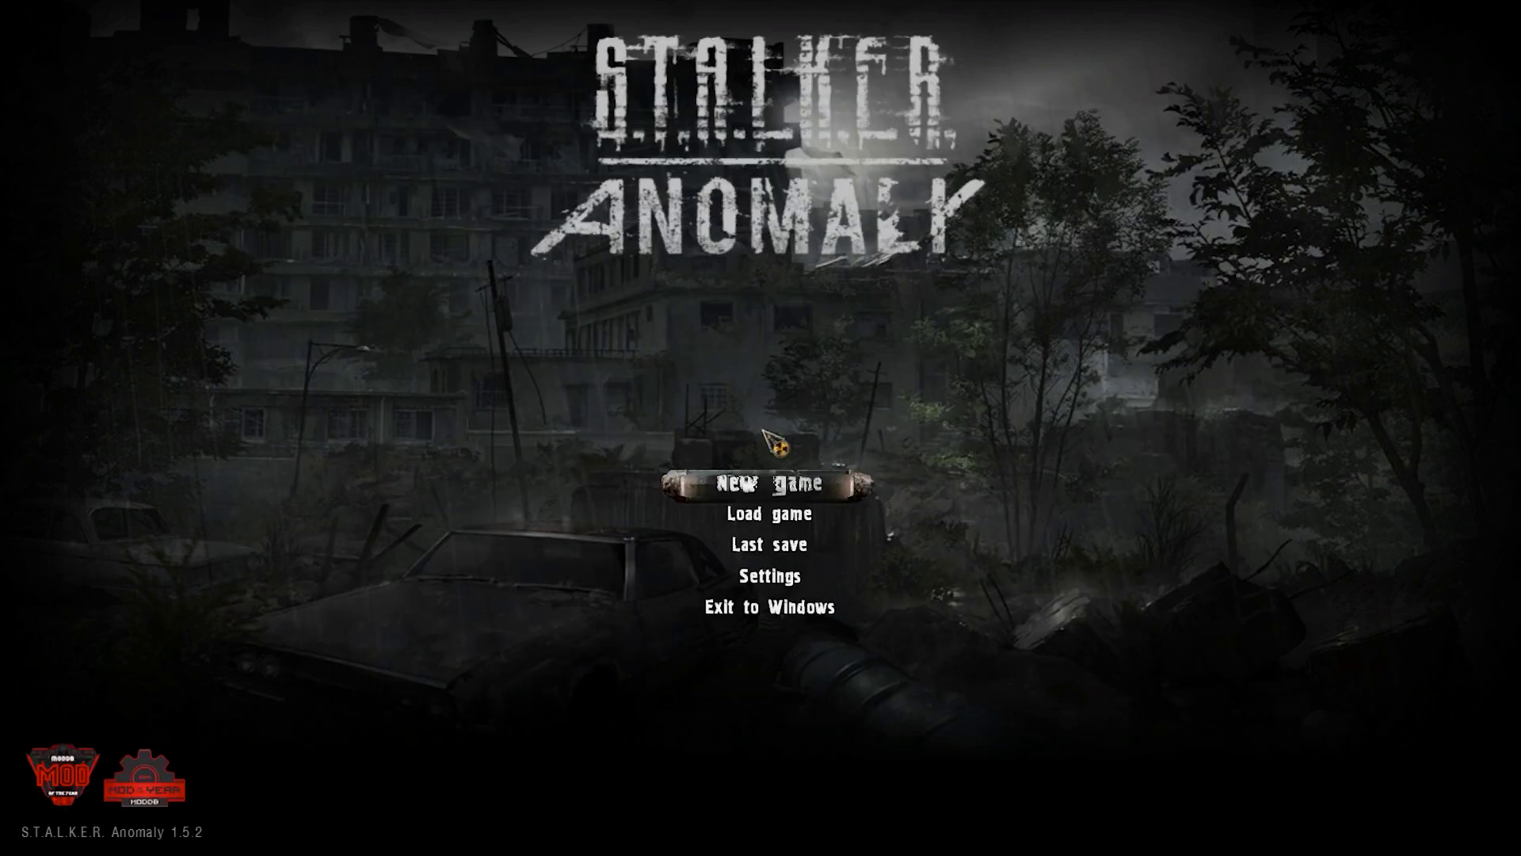
click(746, 626)
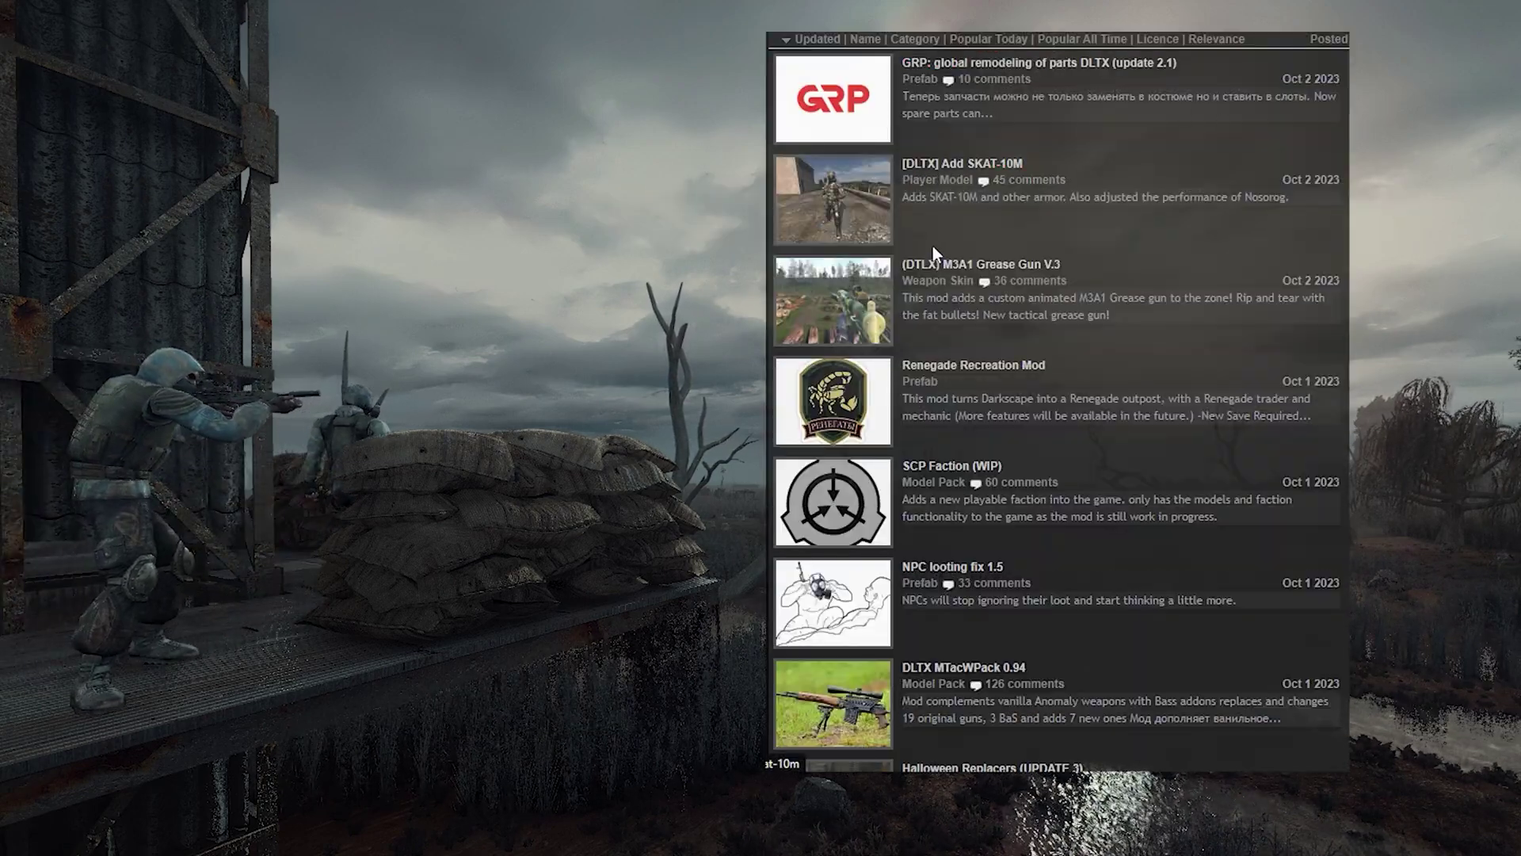
scroll(1148, 444, down, 5)
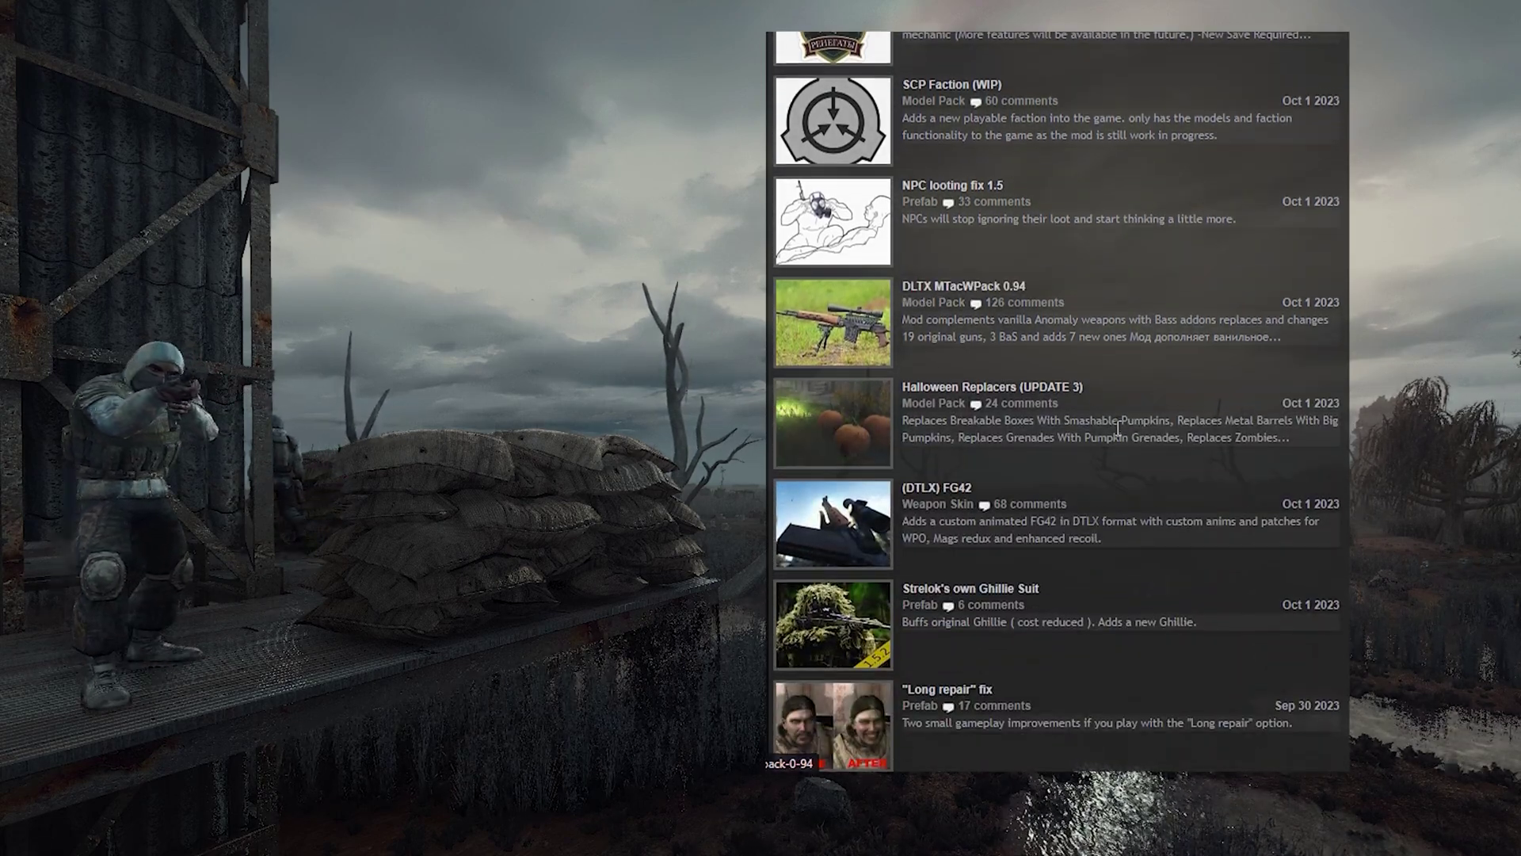
scroll(951, 309, down, 2)
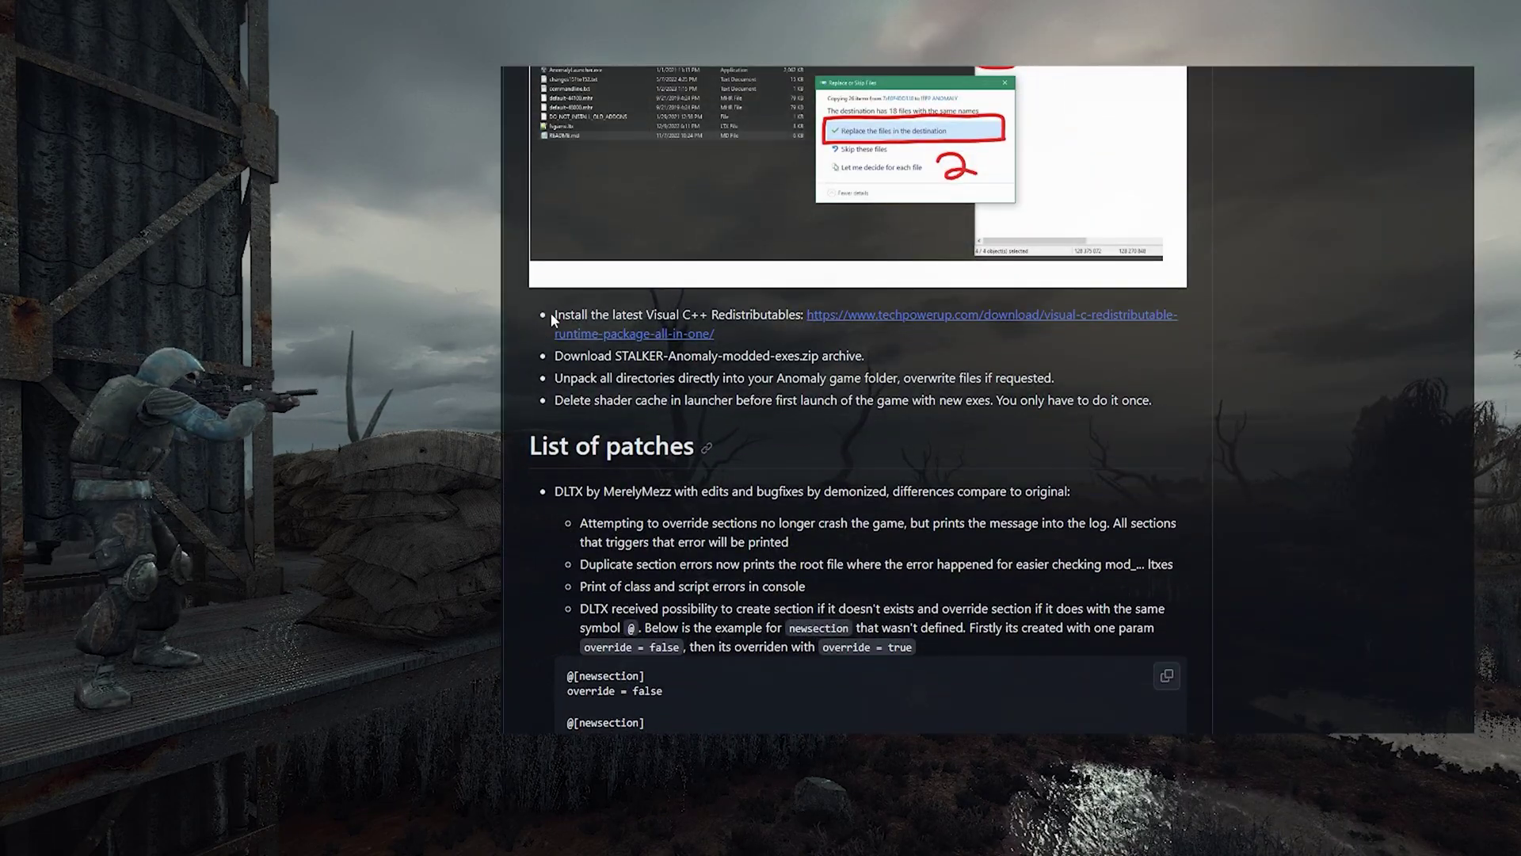
- Highlight the Visual C++ Redistributables instruction in the STALKER-Anomaly-modded-exes README and open the latest 2023.10.05 release
drag(552, 312, 759, 331)
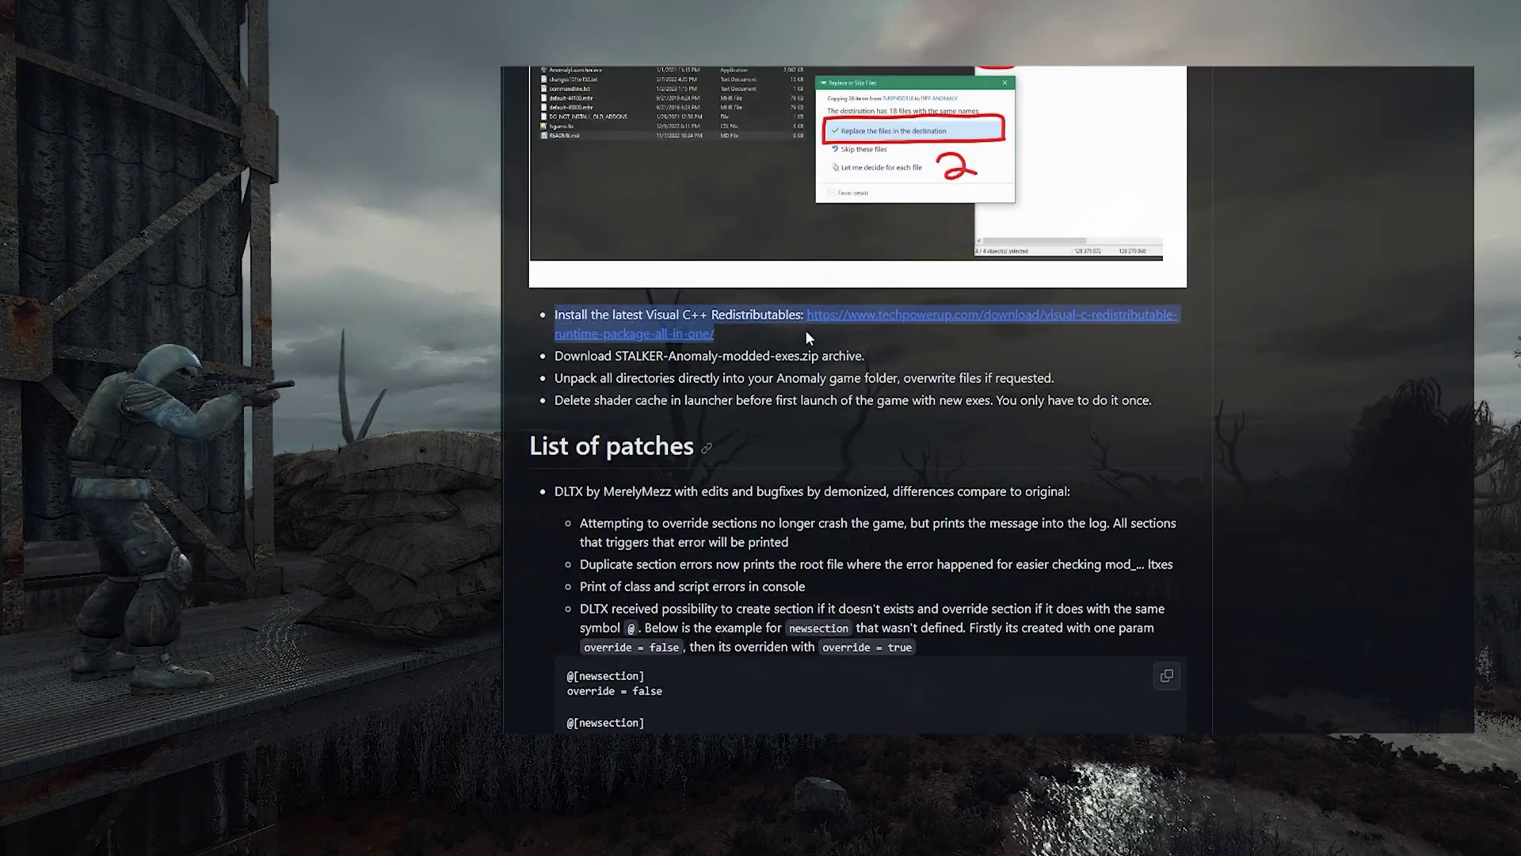
scroll(1419, 497, up, 15)
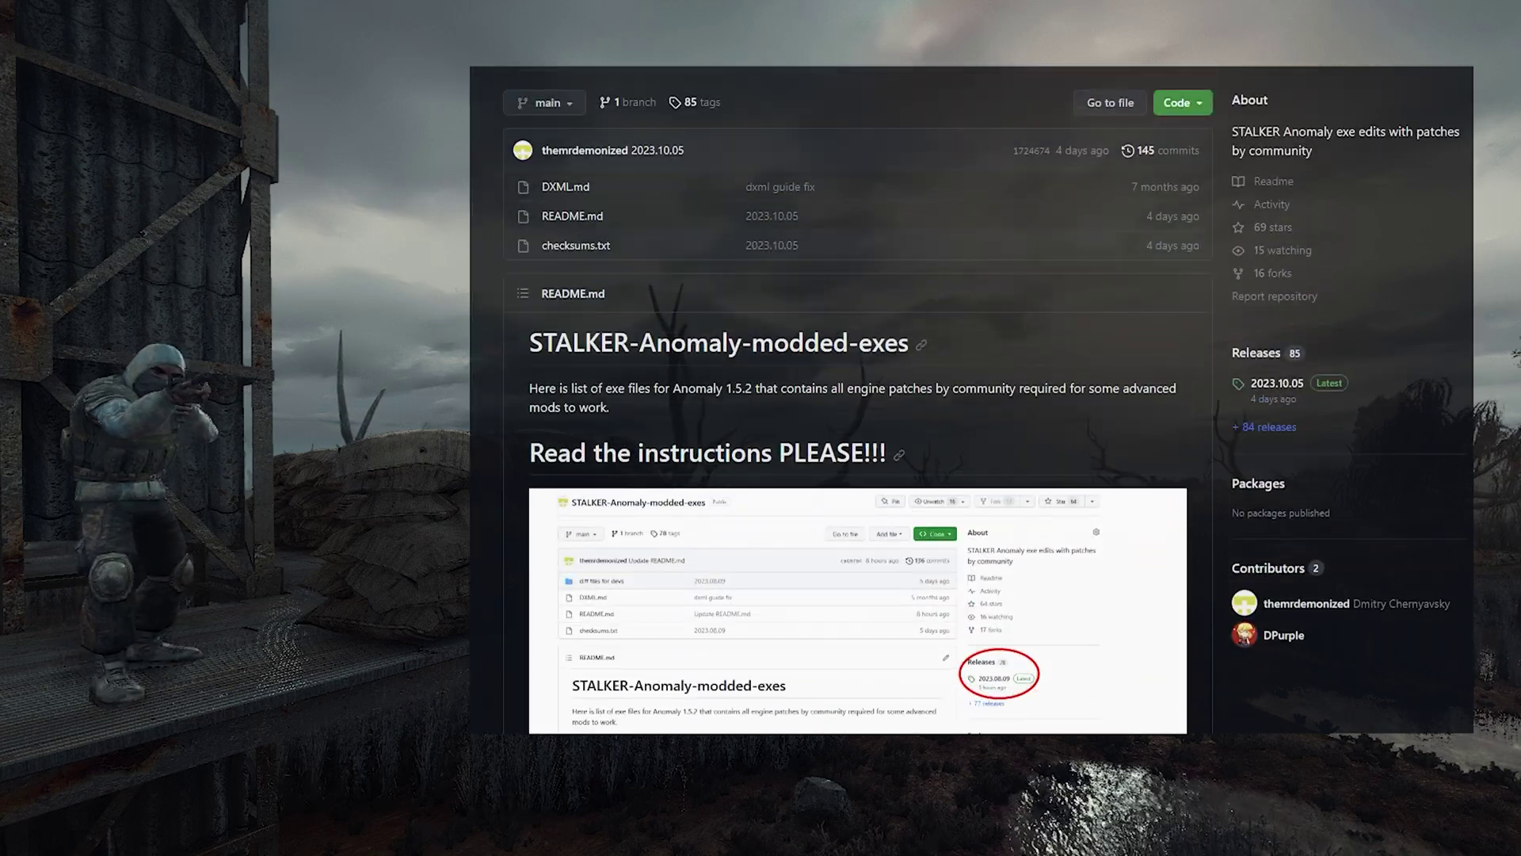
click(1275, 384)
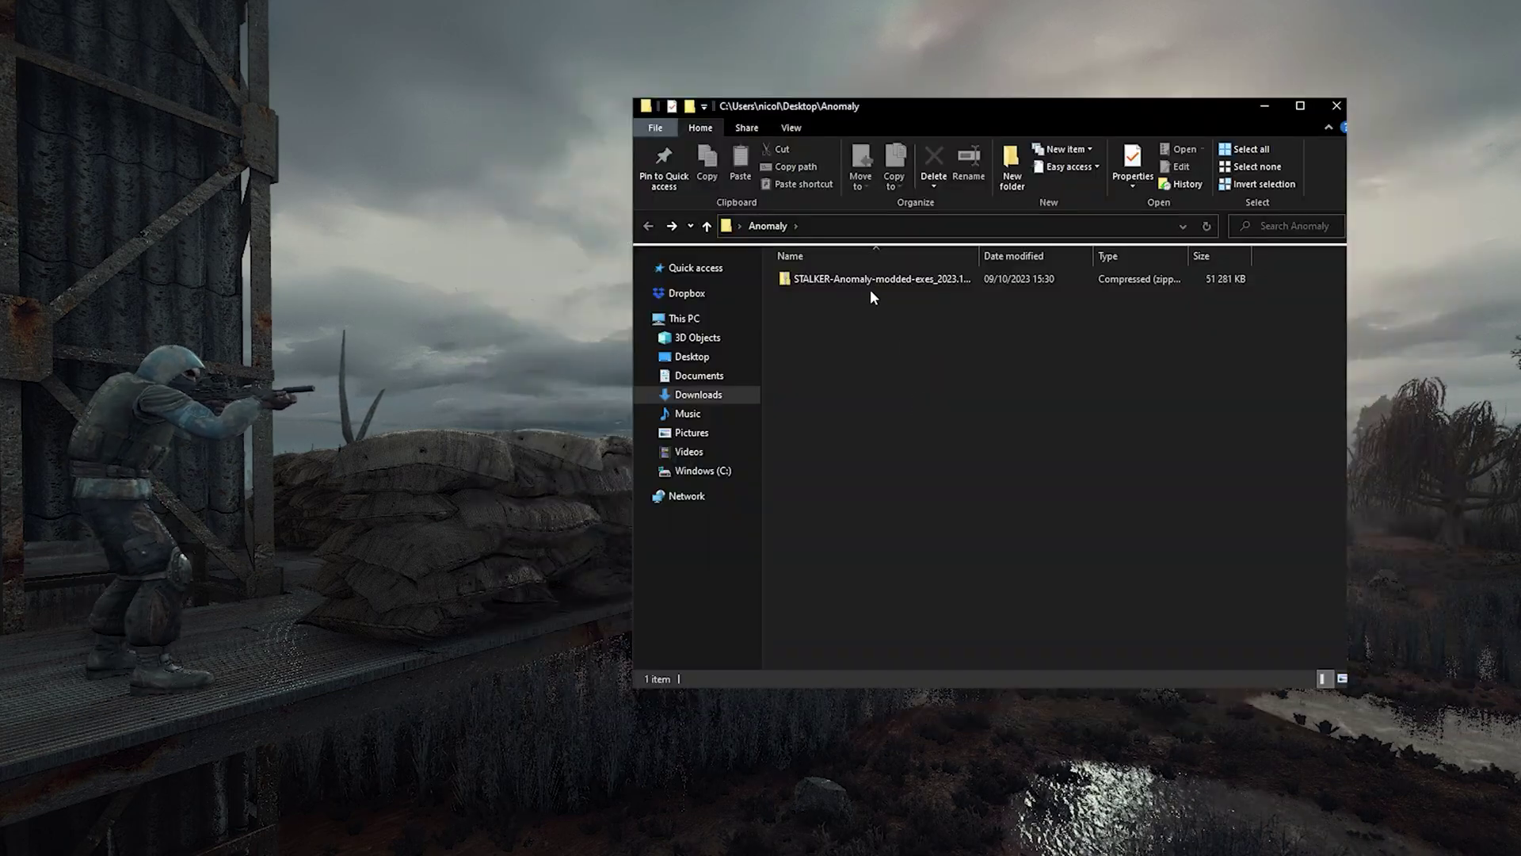
- Extract the downloaded STALKER-Anomaly-modded-exes zip archive into its own folder
right_click(860, 279)
mouse_move(960, 366)
click(1312, 429)
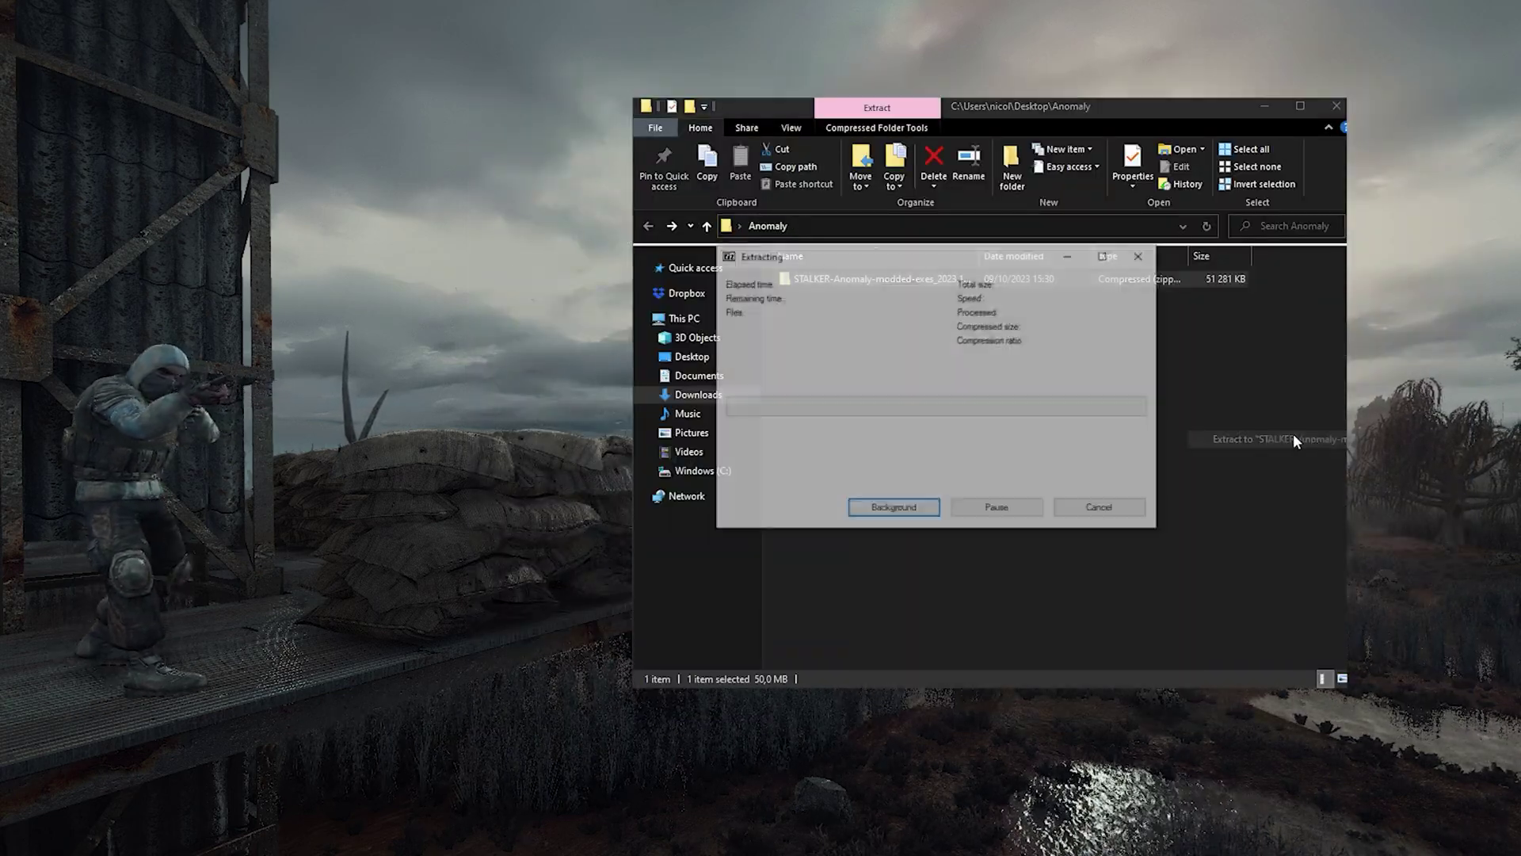
- Move the extracted bin, db and gamedata folders into C:\Cheeki Anomaly, replacing the files with the same names
double_click(871, 279)
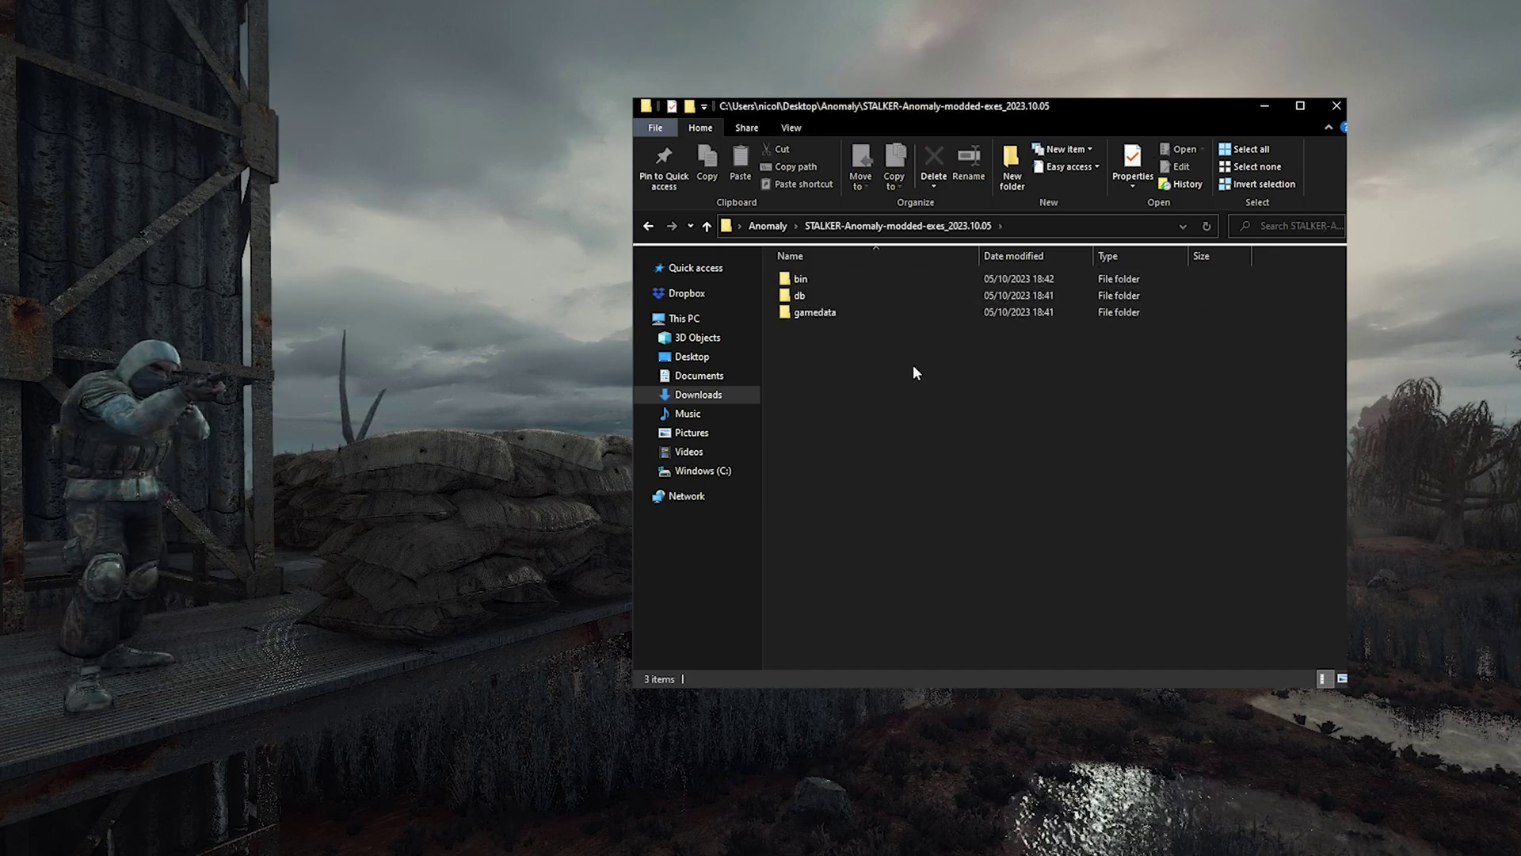
drag(913, 369, 807, 279)
right_click(807, 279)
click(857, 567)
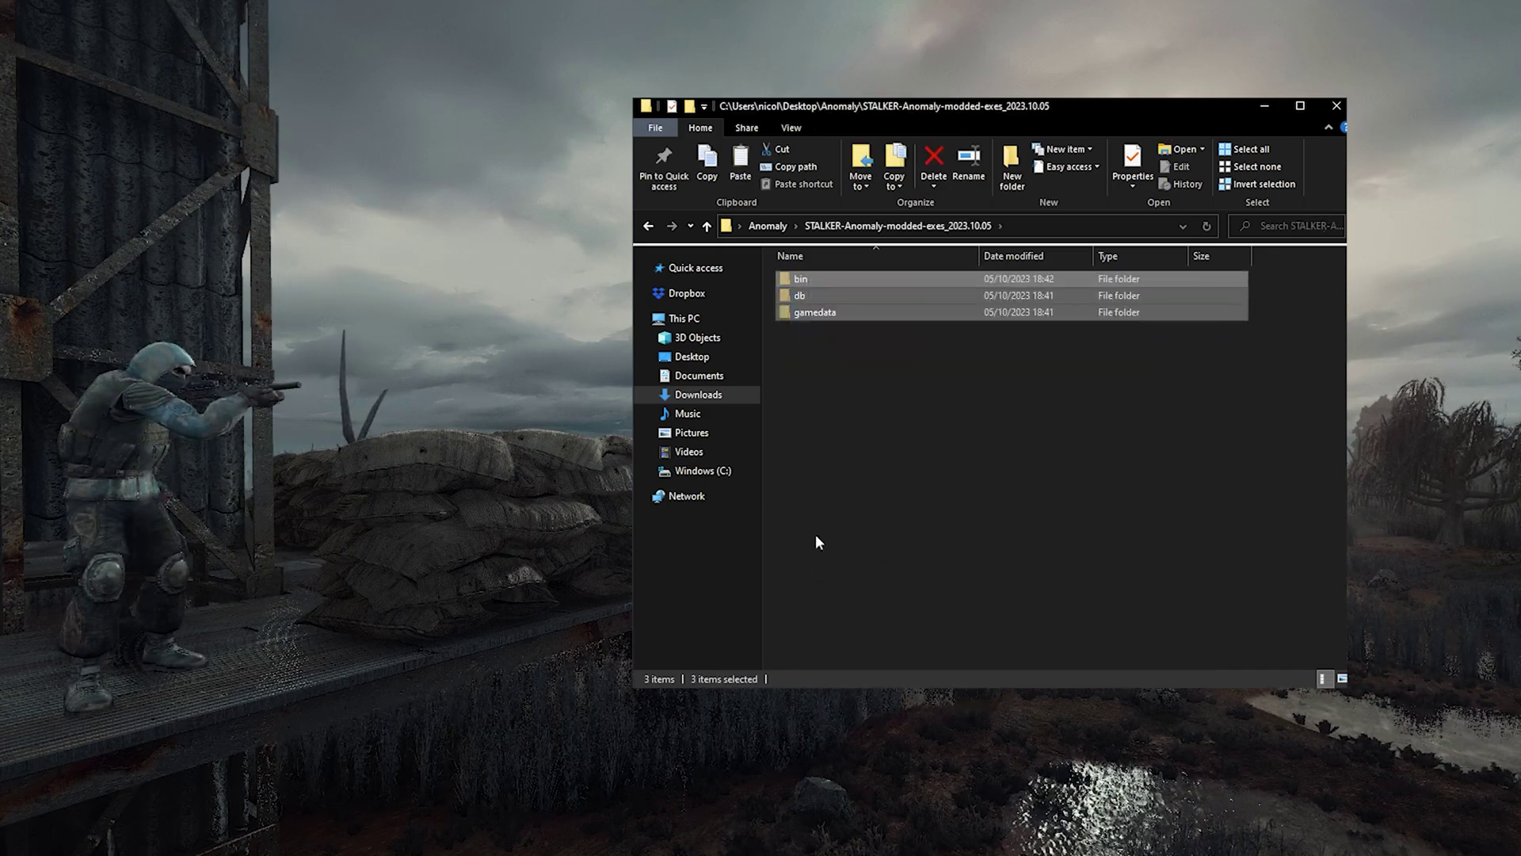
click(734, 472)
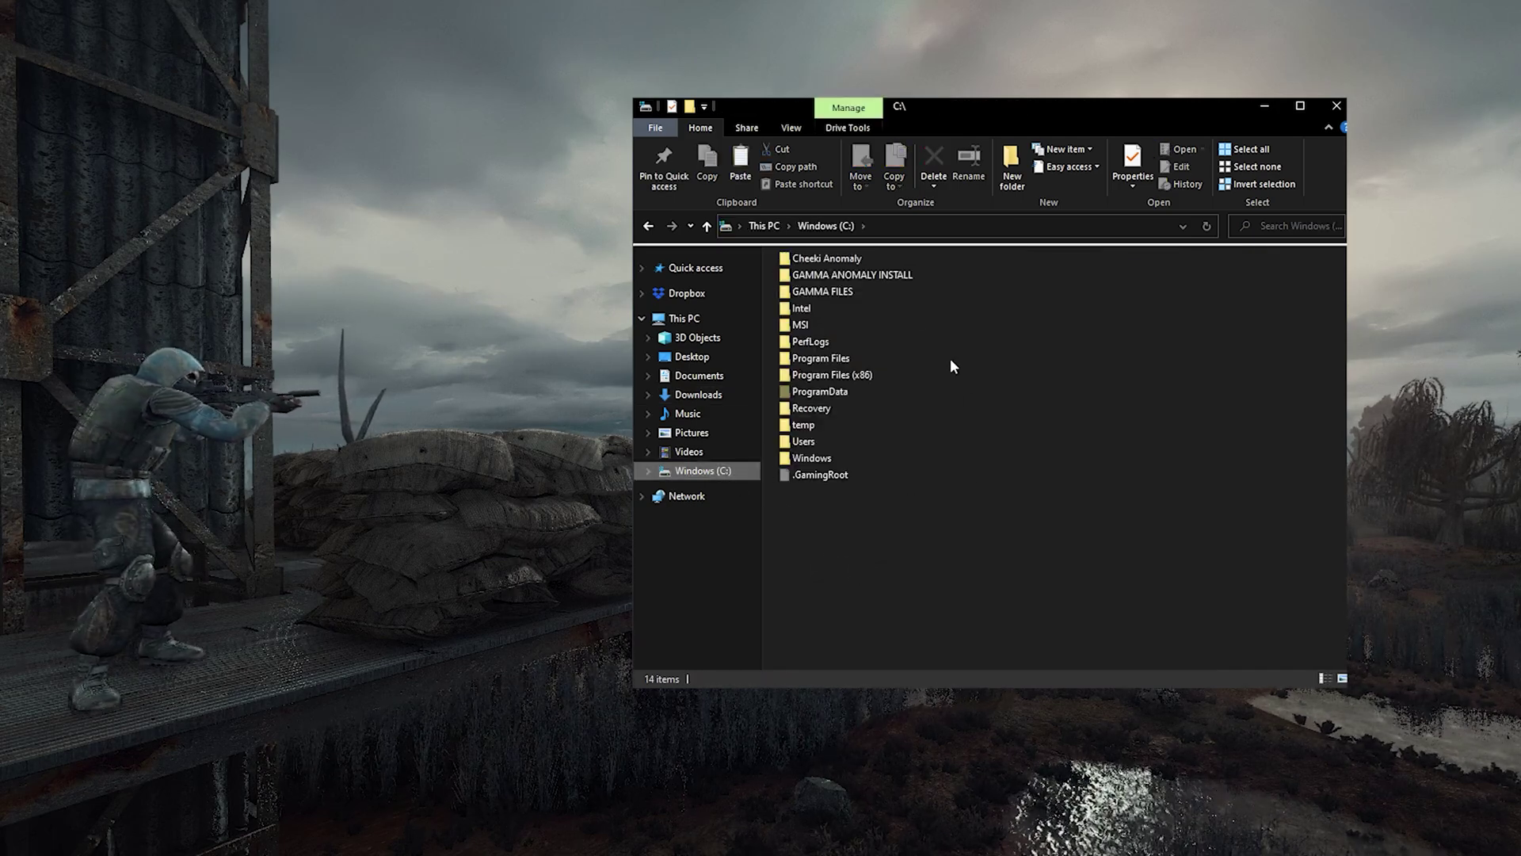
double_click(824, 279)
right_click(875, 530)
click(939, 641)
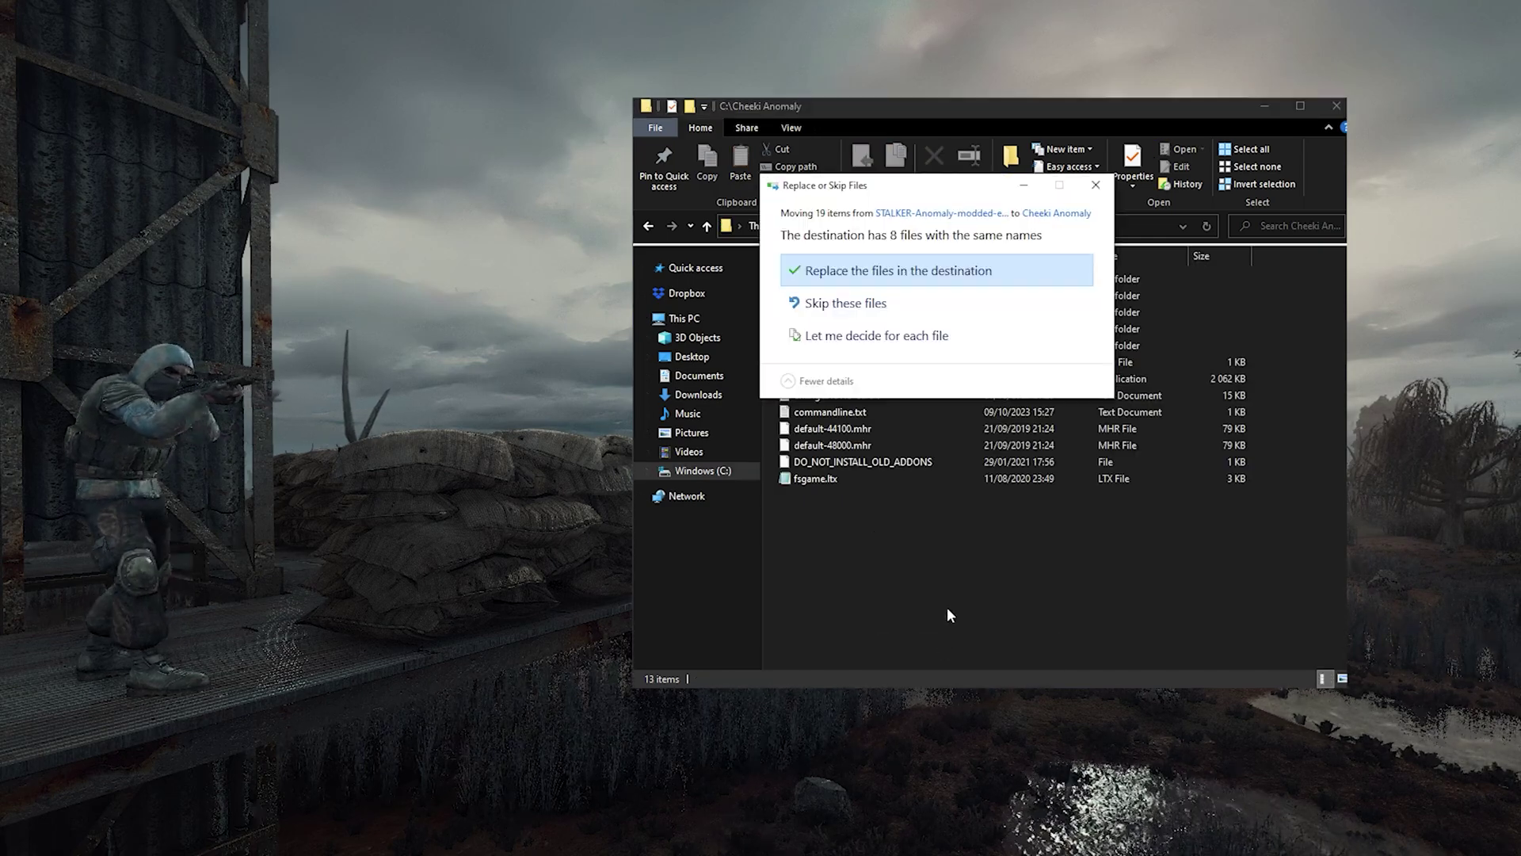
click(878, 278)
click(941, 562)
- Start the game through AnomalyLauncher.exe to check the version line on the main menu, then exit to Windows
double_click(857, 377)
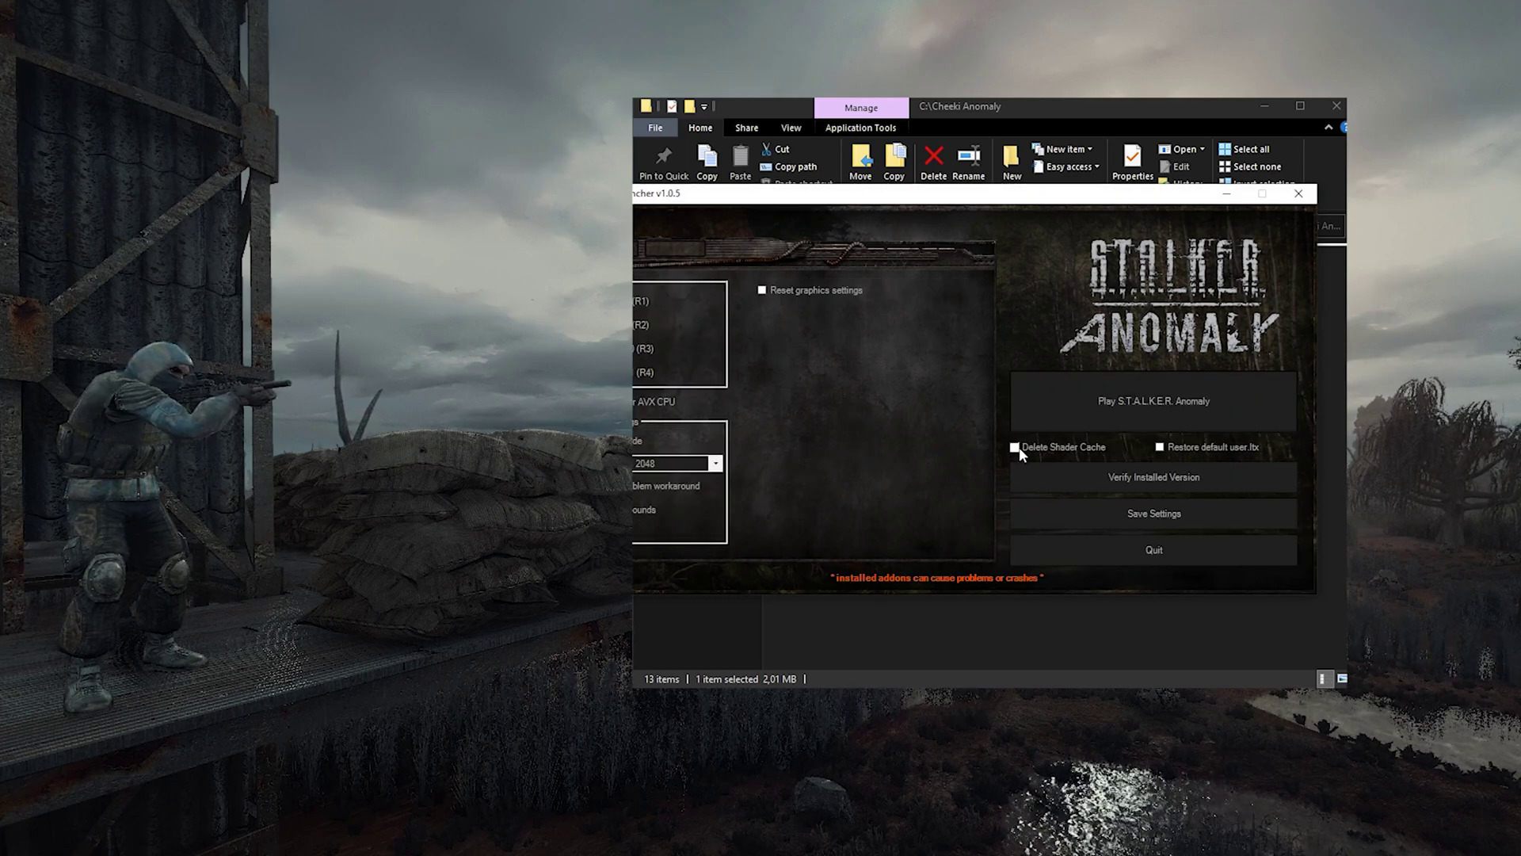
click(1095, 414)
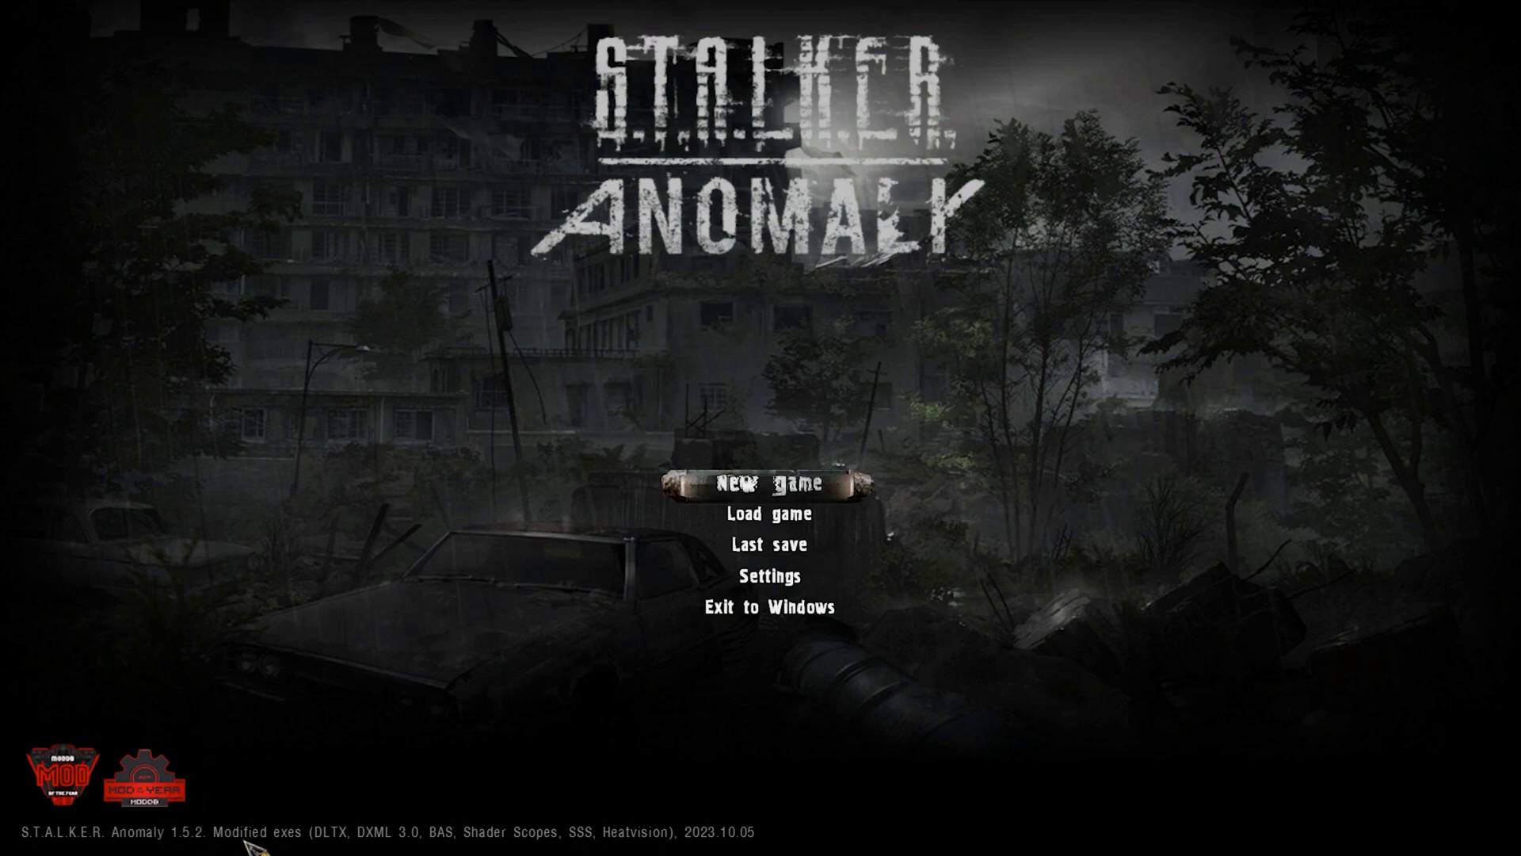
click(736, 608)
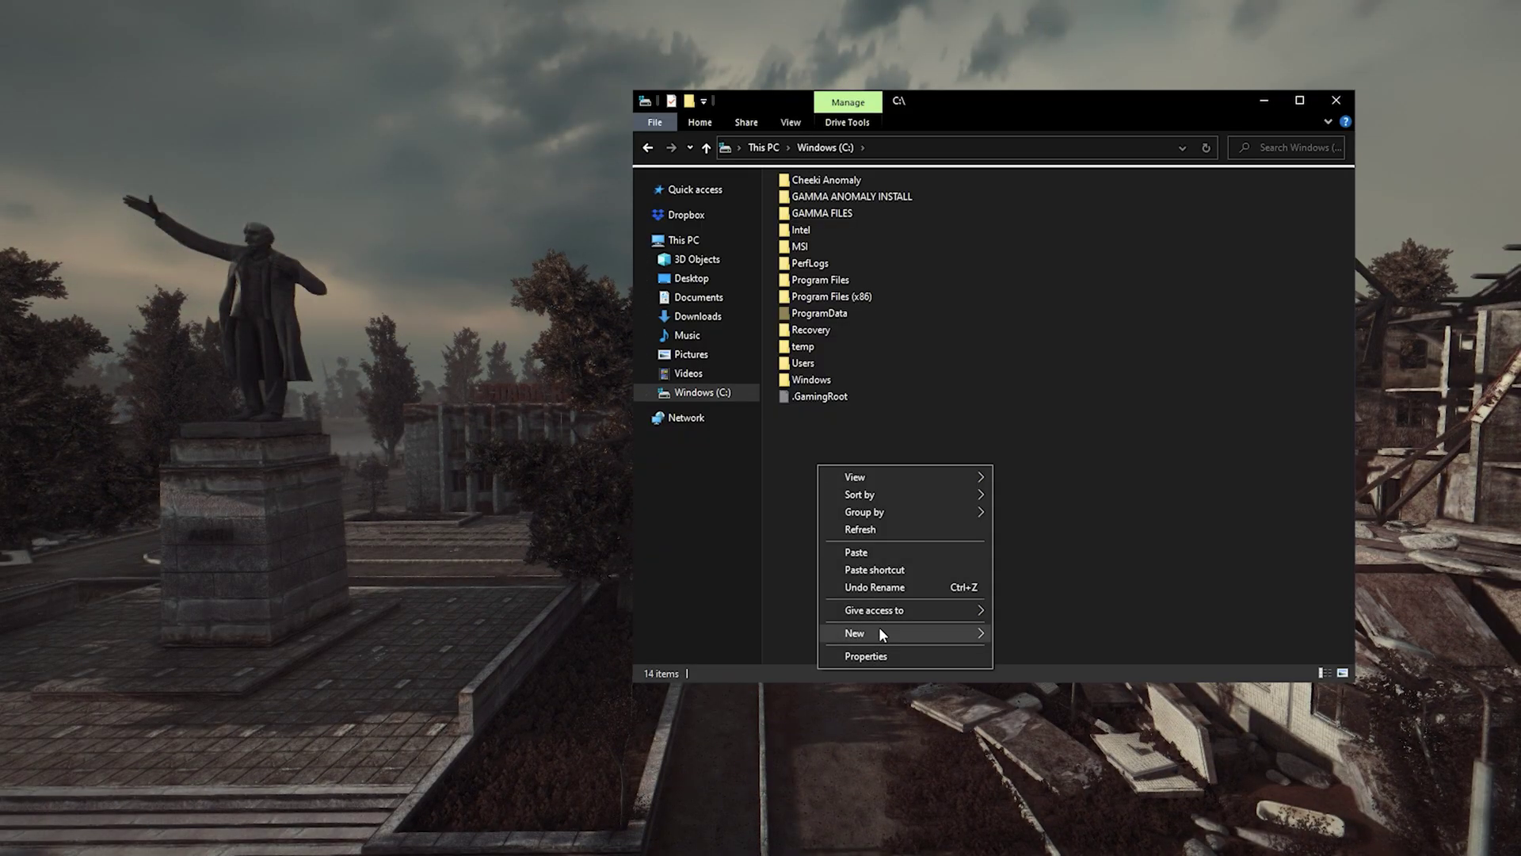
- Create a folder named Cheeki MO2 in the root of the C: drive
mouse_move(878, 631)
click(1033, 632)
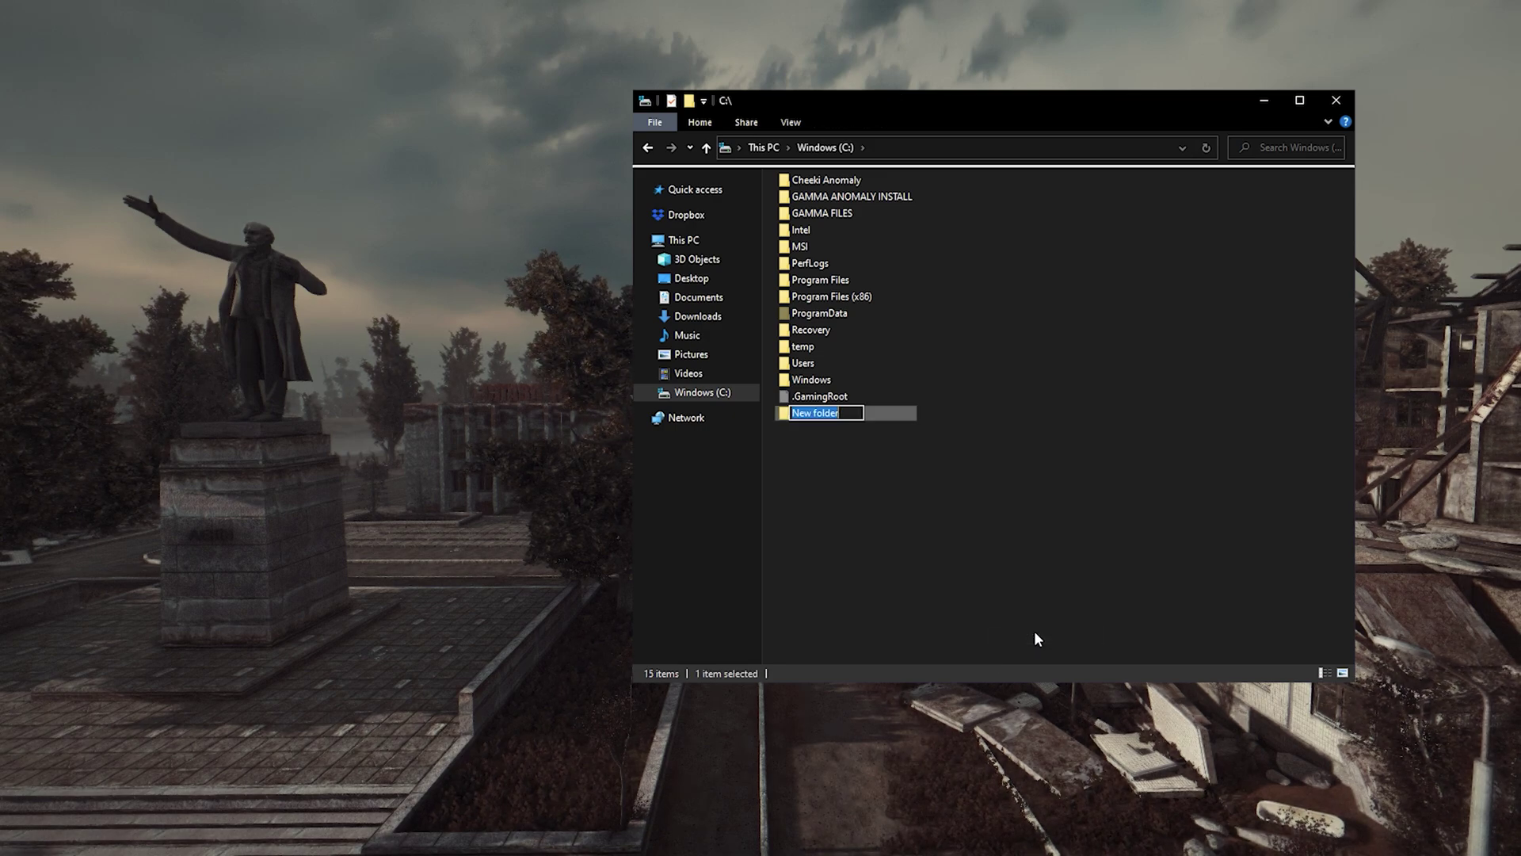
text(Cheeki MO2)
key(Return)
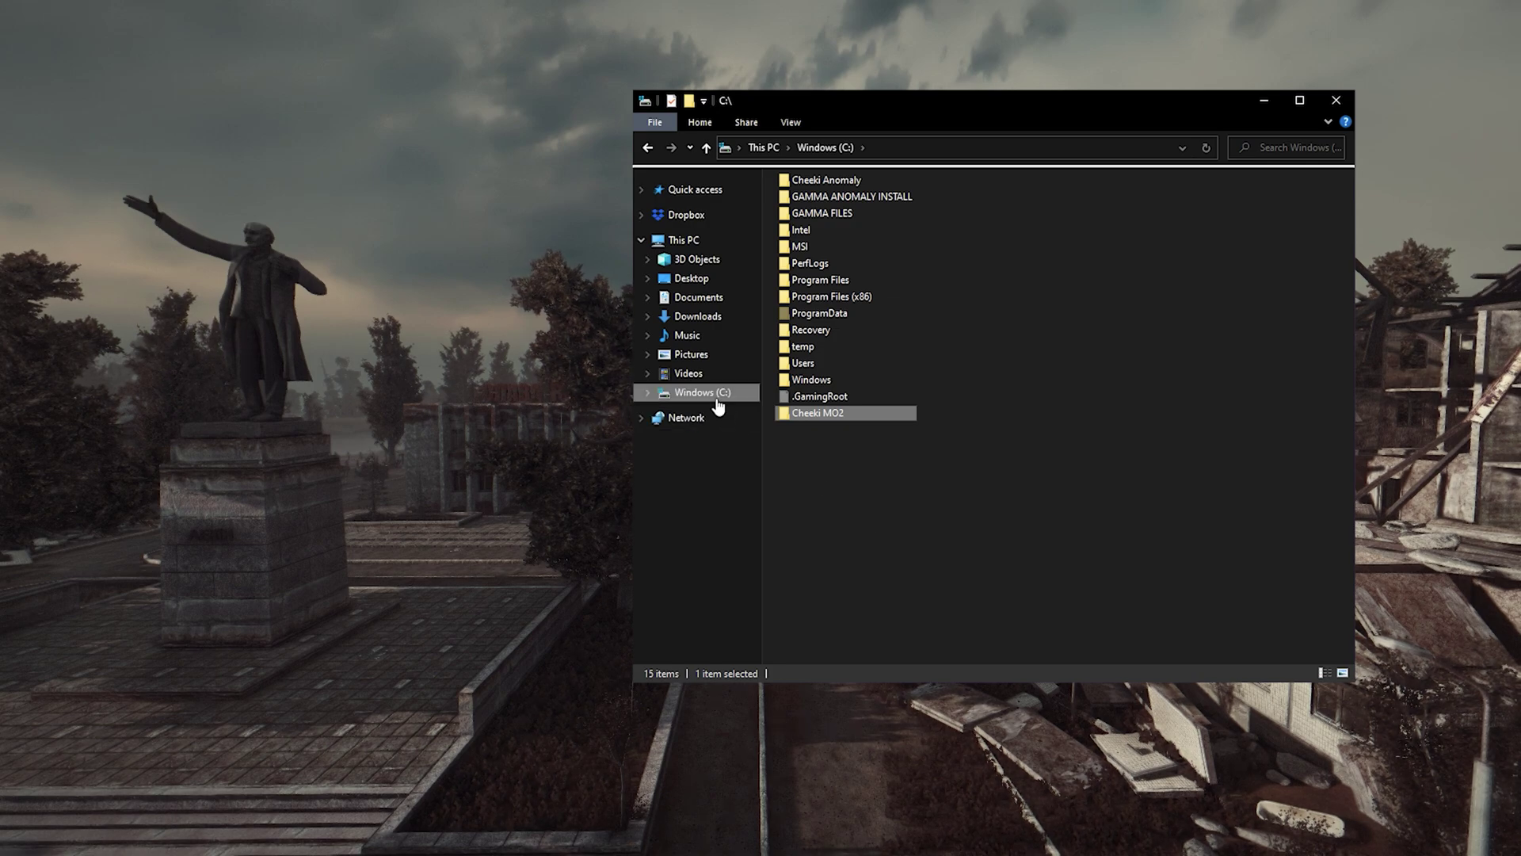
- Paste the Mod.Organizer-2.4.4.exe installer into the Cheeki MO2 folder
click(713, 394)
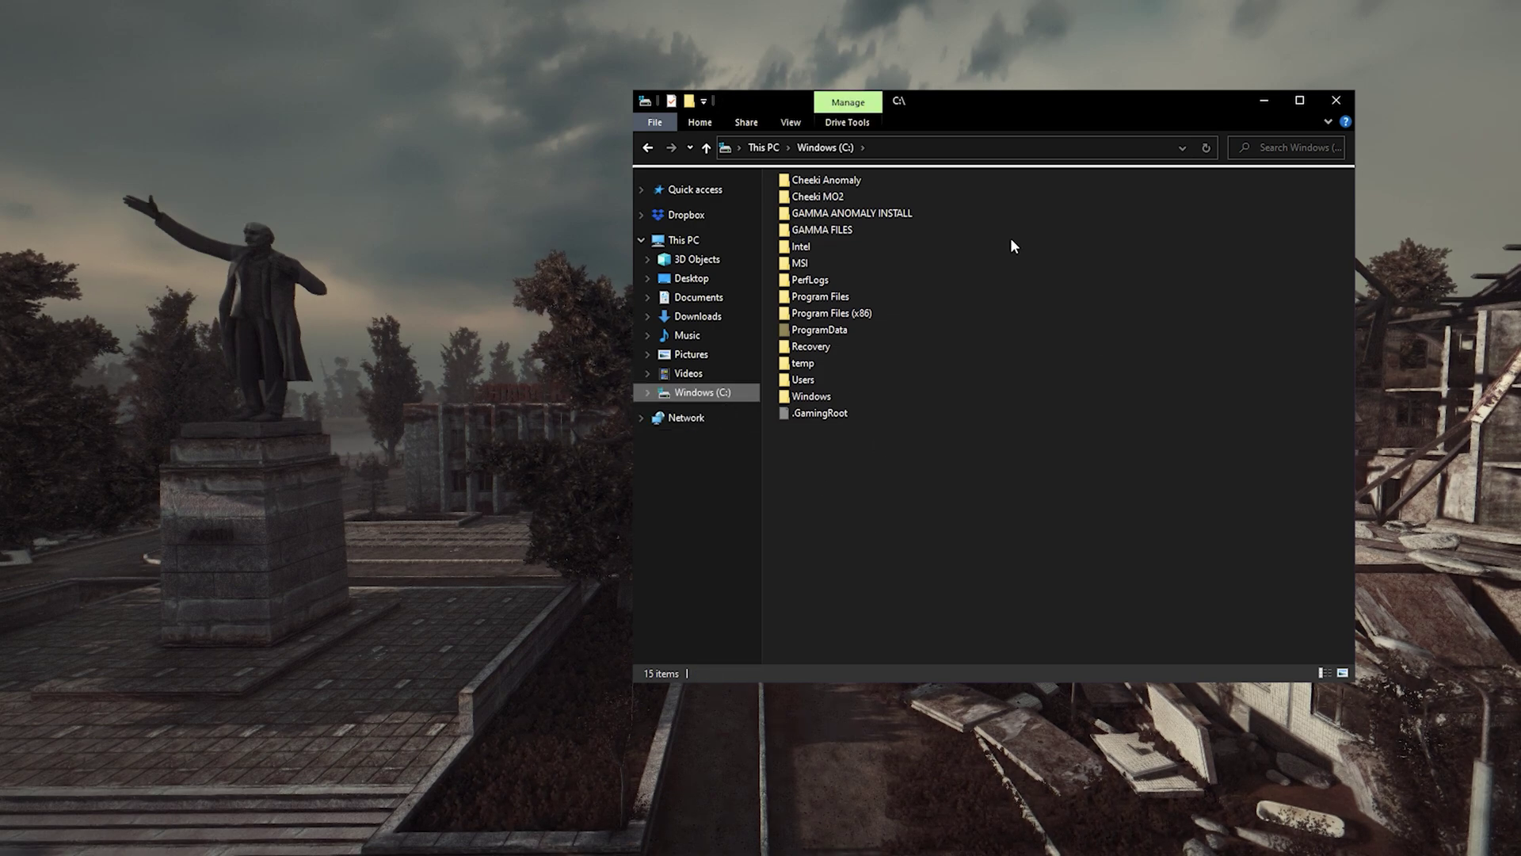
double_click(846, 200)
right_click(846, 314)
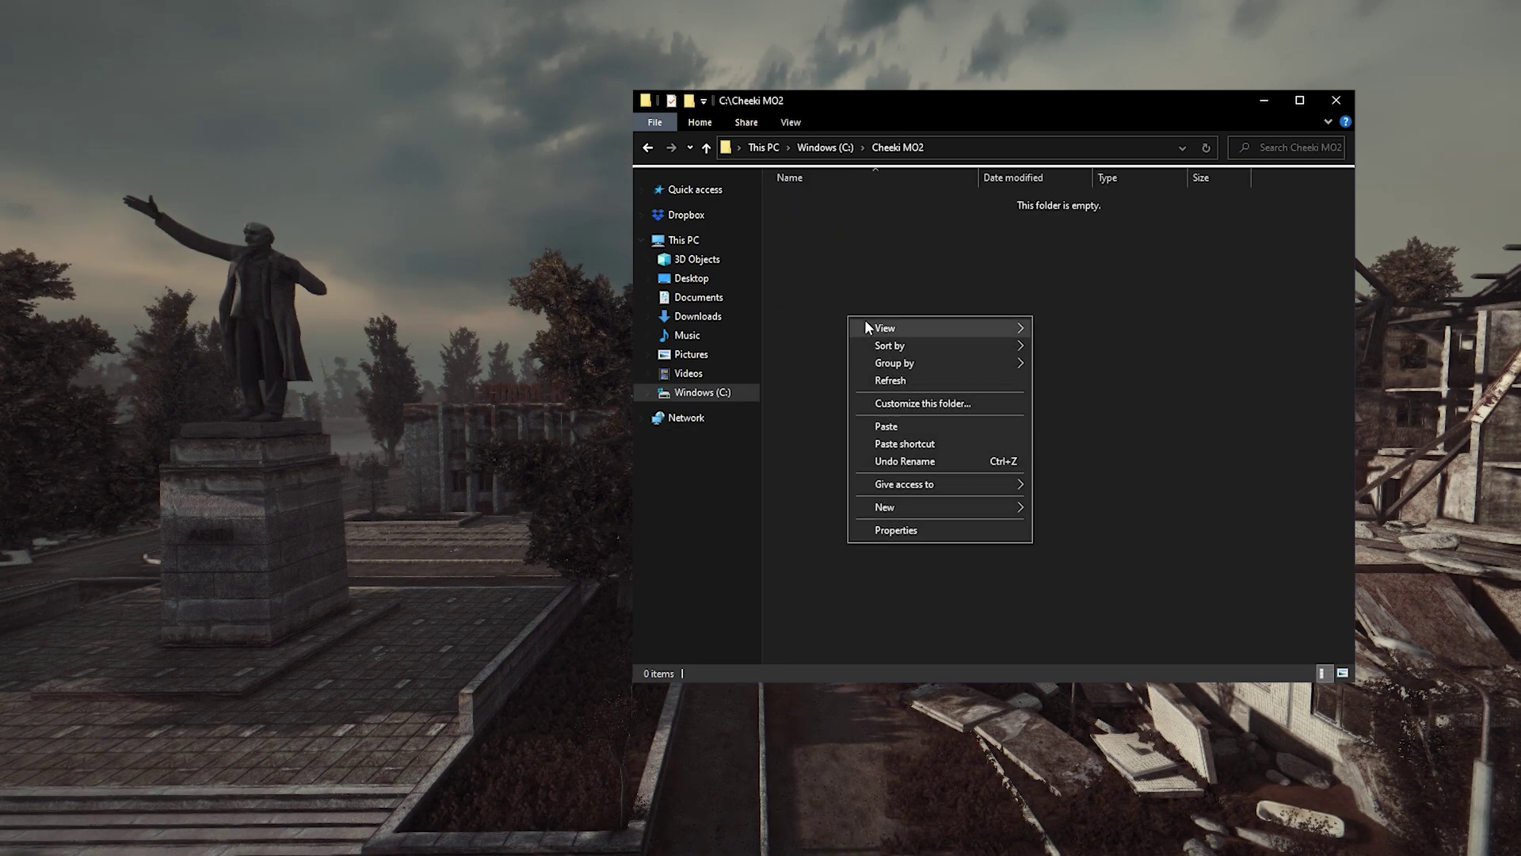
click(908, 427)
click(908, 431)
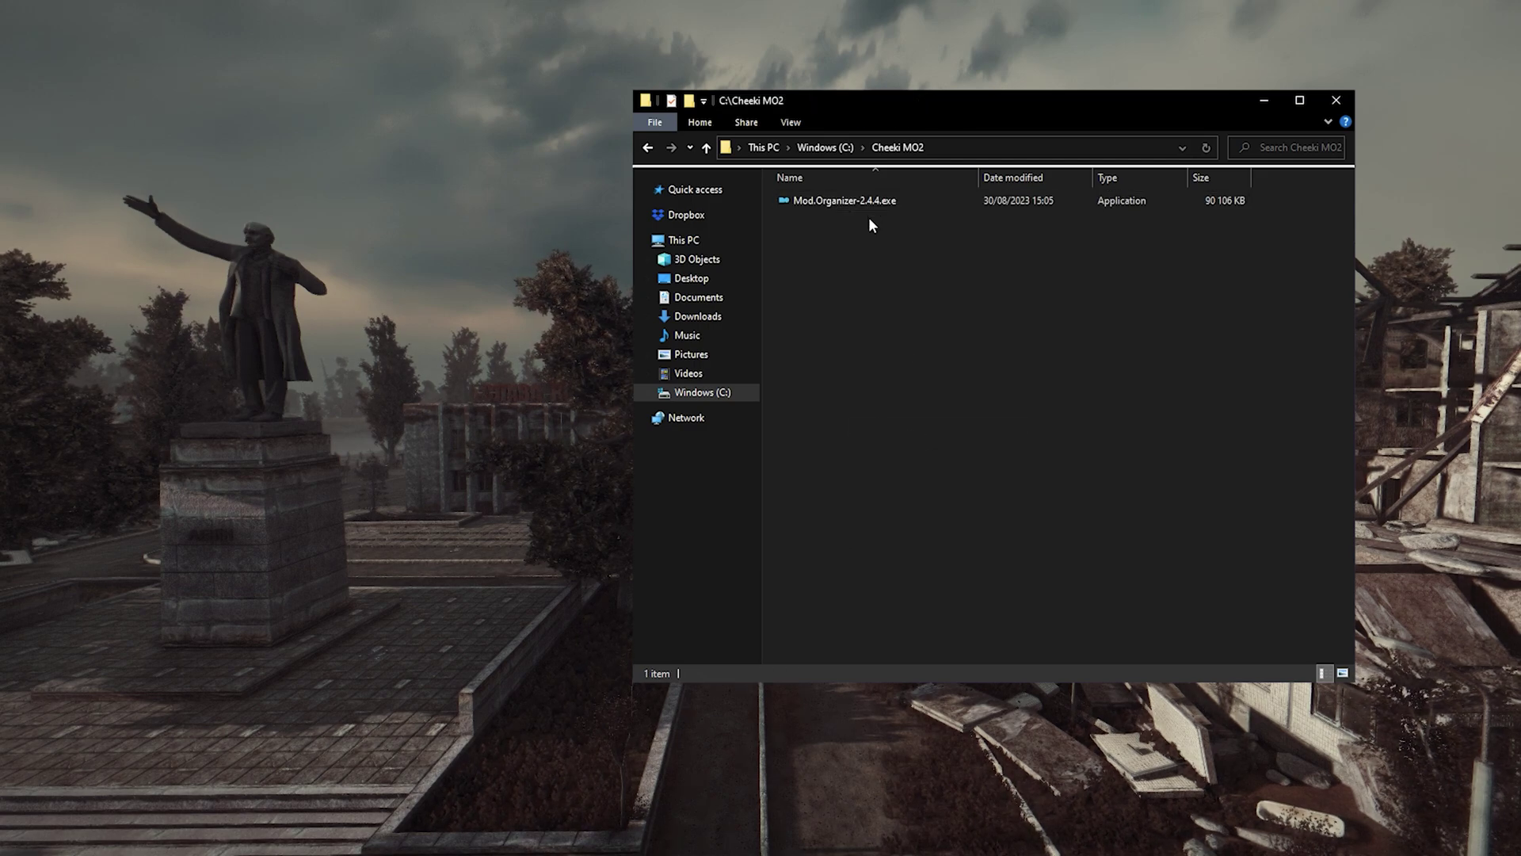
- Run the Mod.Organizer-2.4.4.exe installer, accept the license agreement and continue to the destination location
double_click(864, 206)
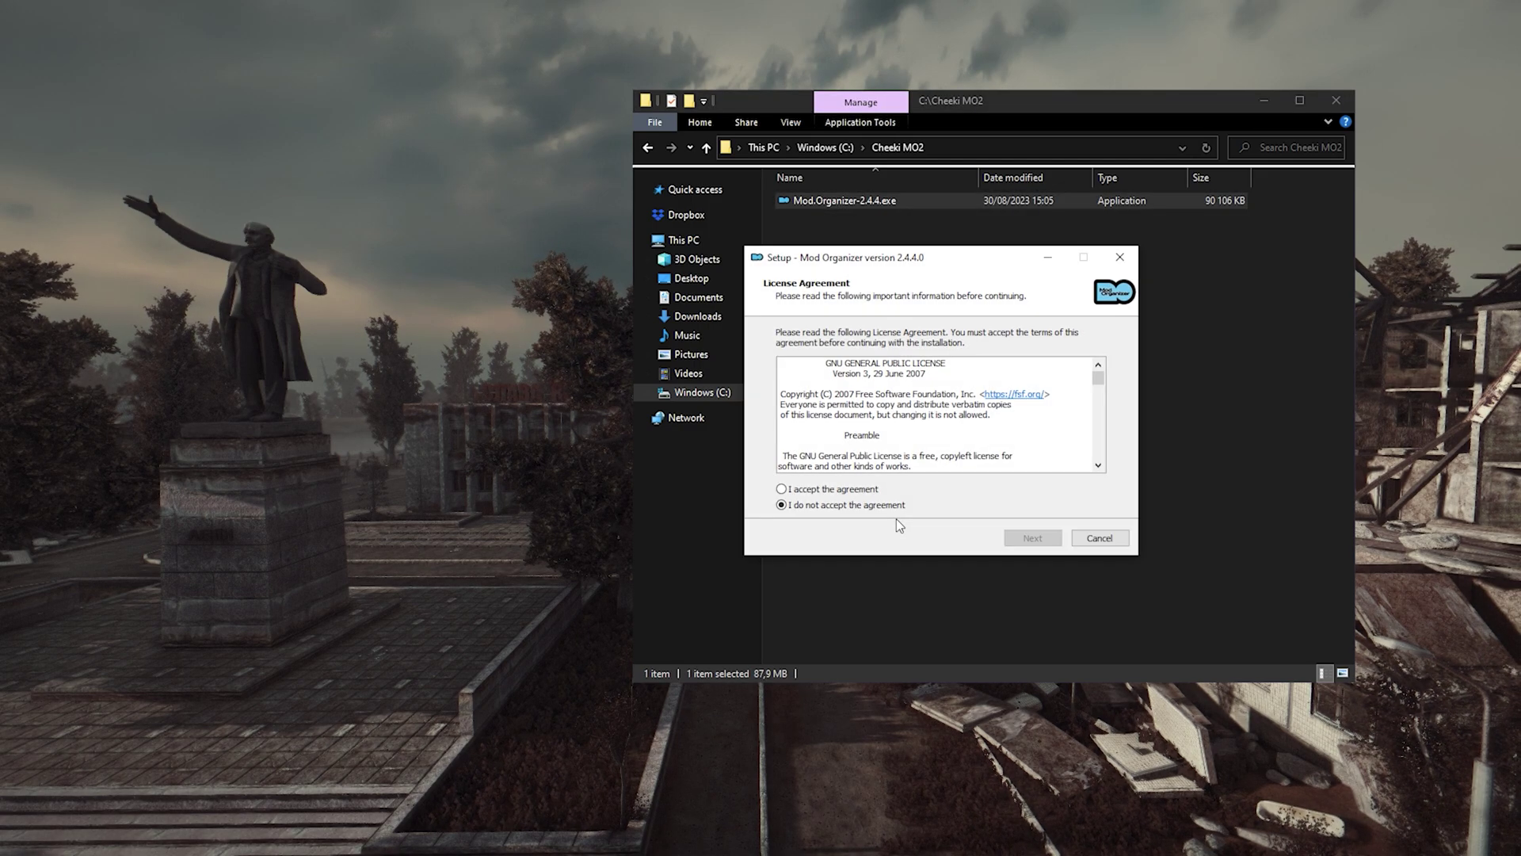
click(816, 489)
click(1022, 541)
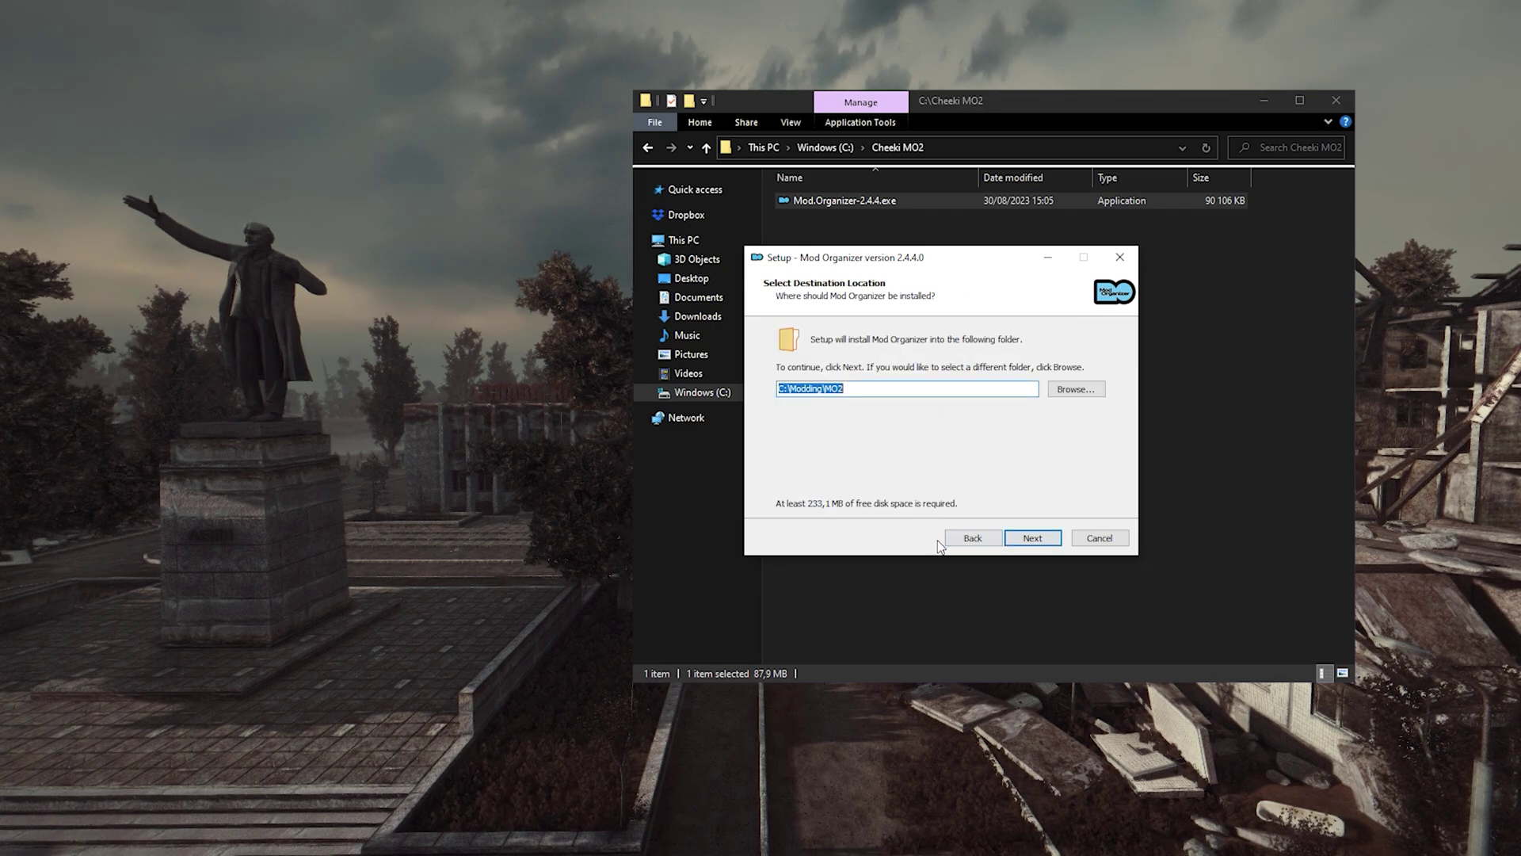
- Set the Mod Organizer install destination to C:\Cheeki MO2 and continue the setup
click(1065, 390)
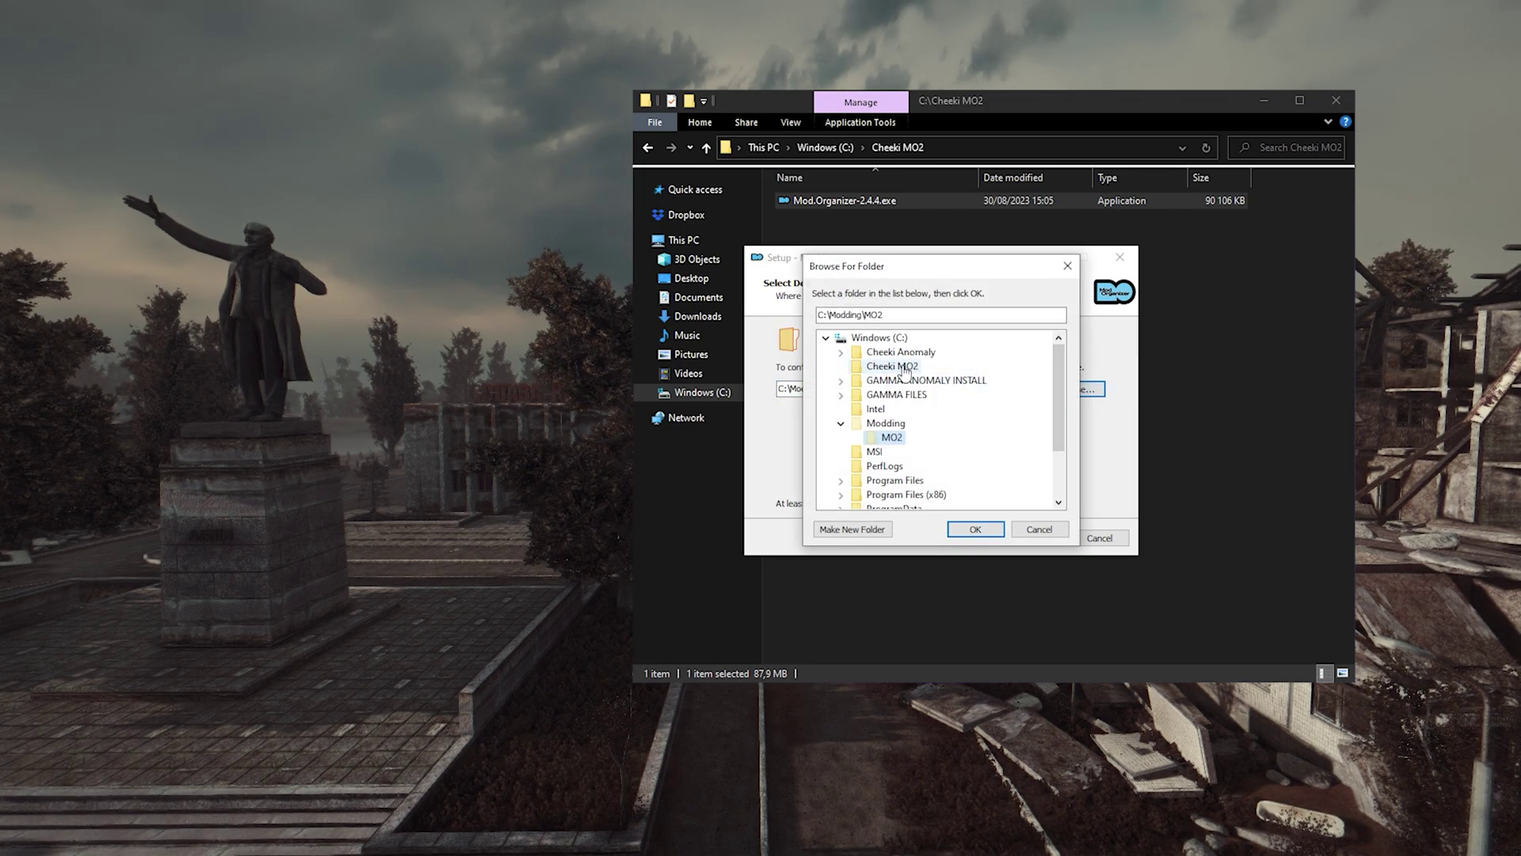
click(894, 368)
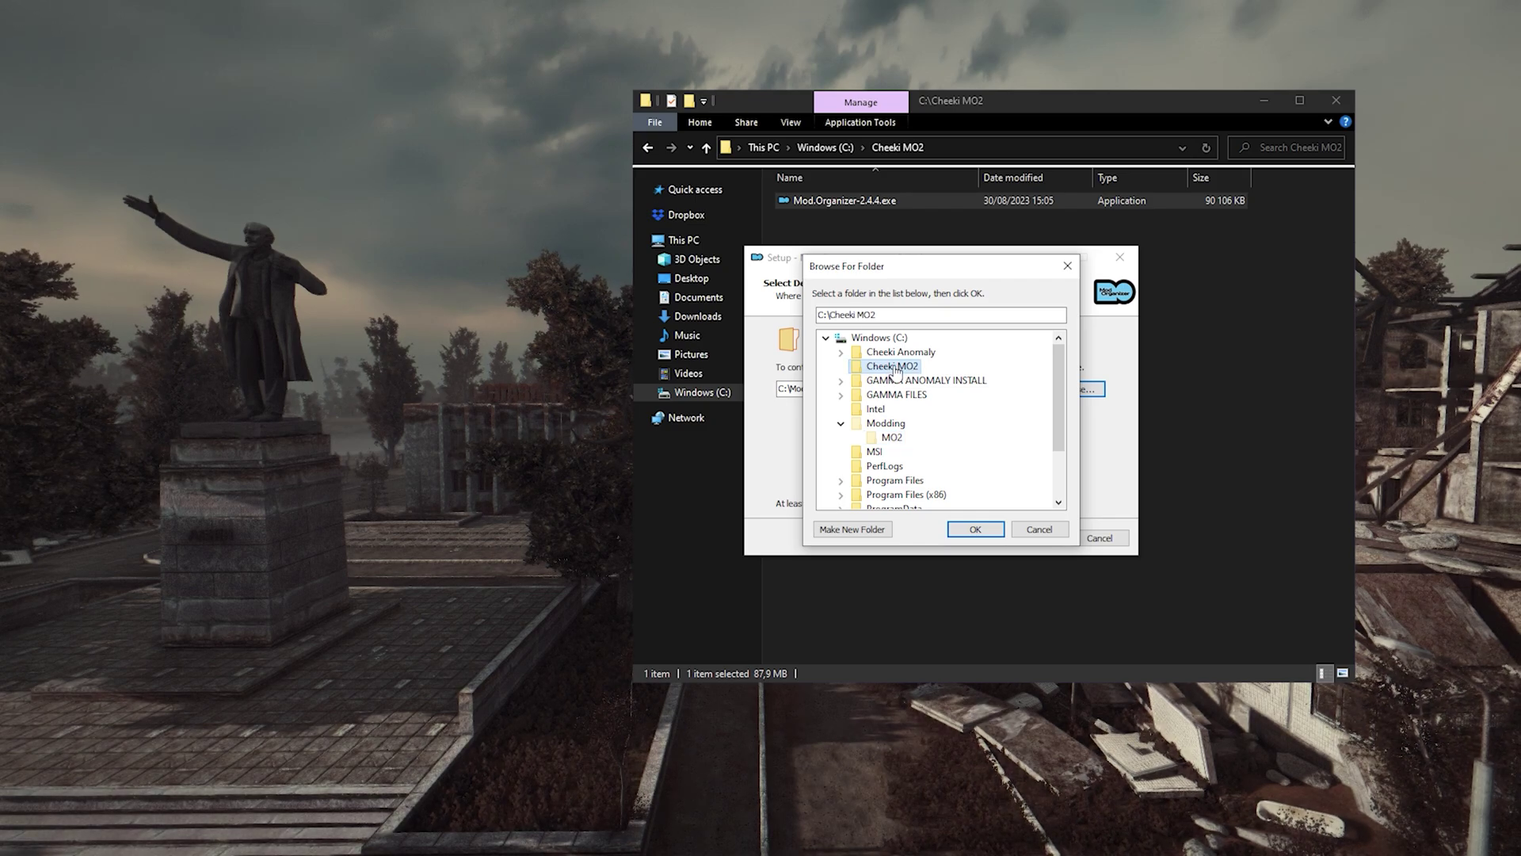
click(973, 529)
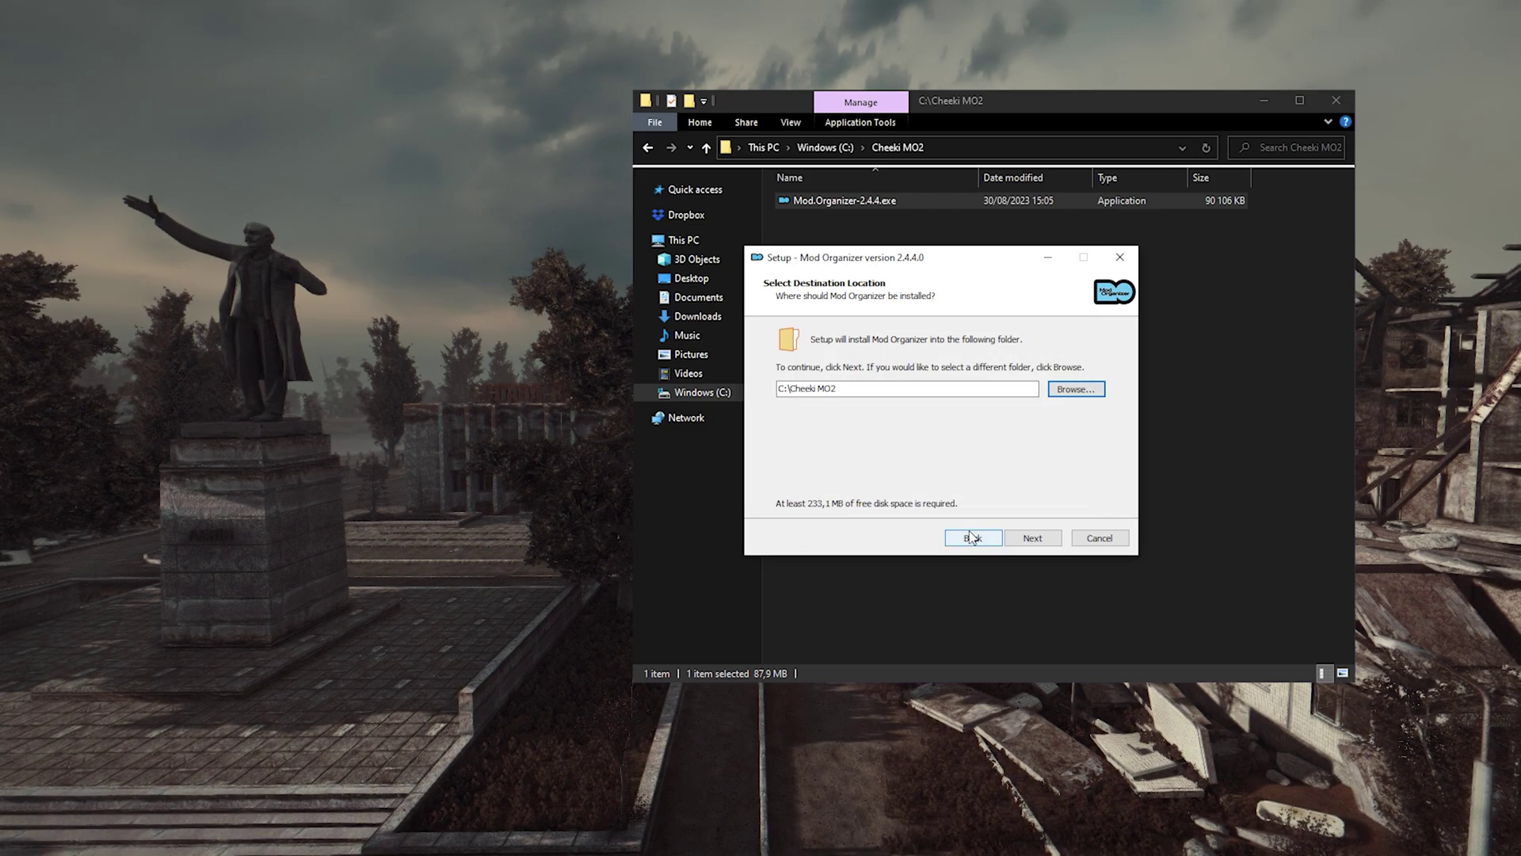
click(1033, 538)
- Complete the Mod Organizer installation with the default options and the Mod Organizer Start Menu folder, launching the program on finish
click(1034, 538)
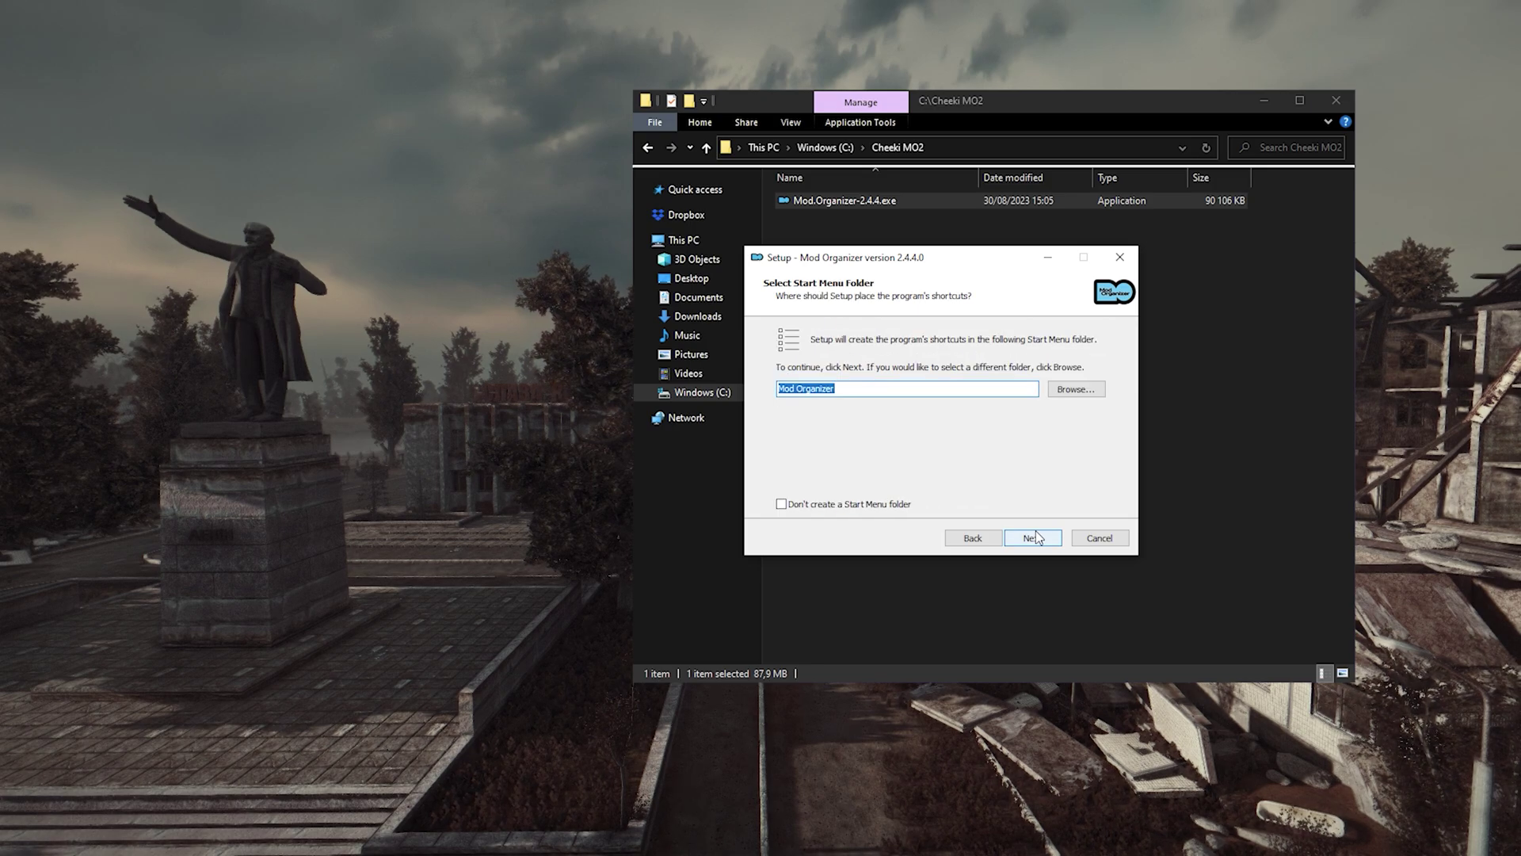
click(1034, 538)
click(1034, 538)
click(1036, 538)
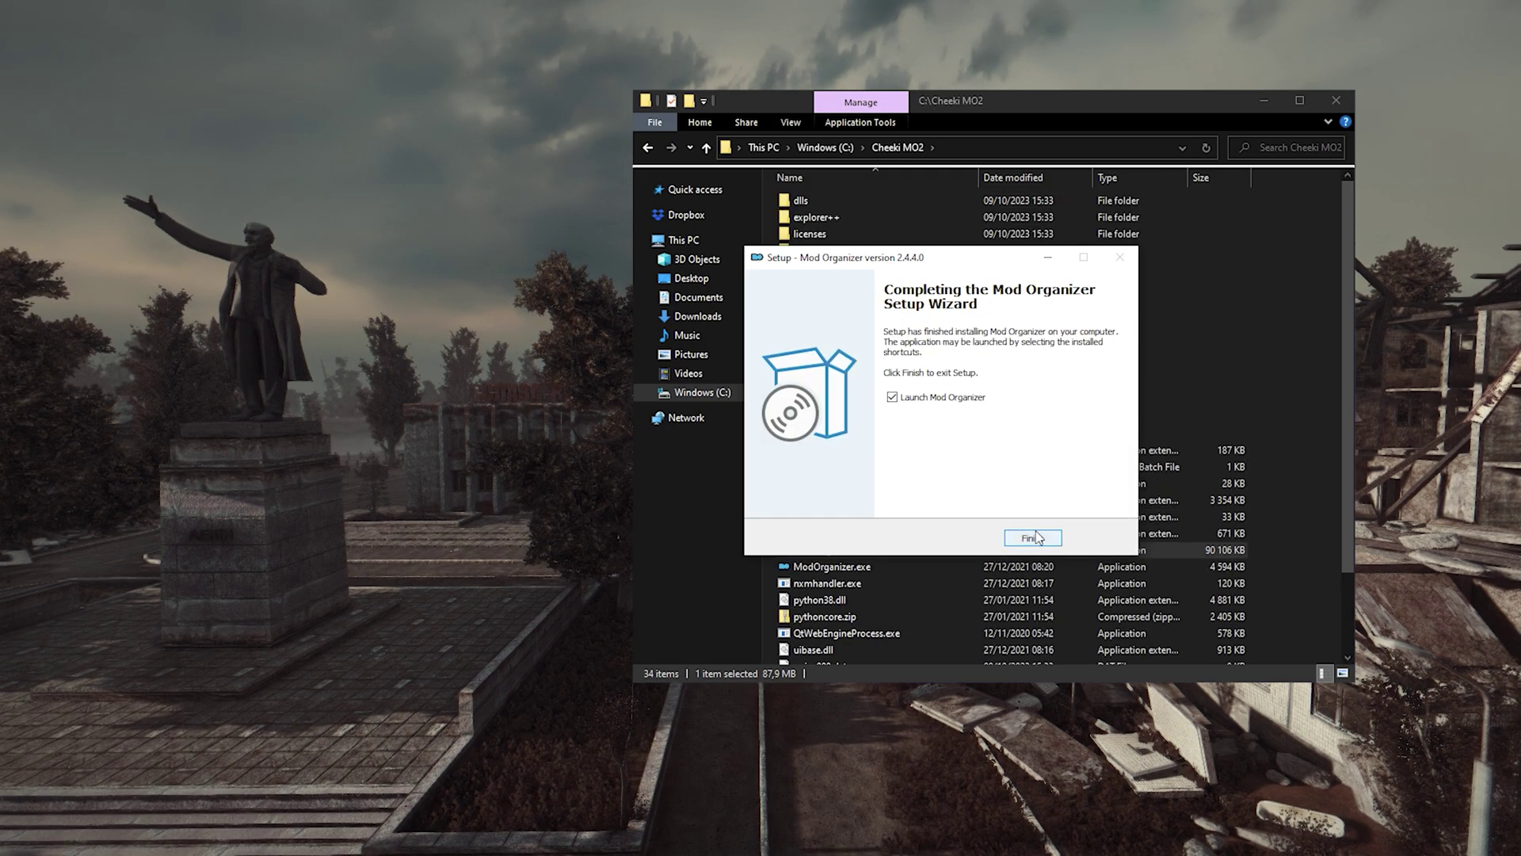
click(1035, 532)
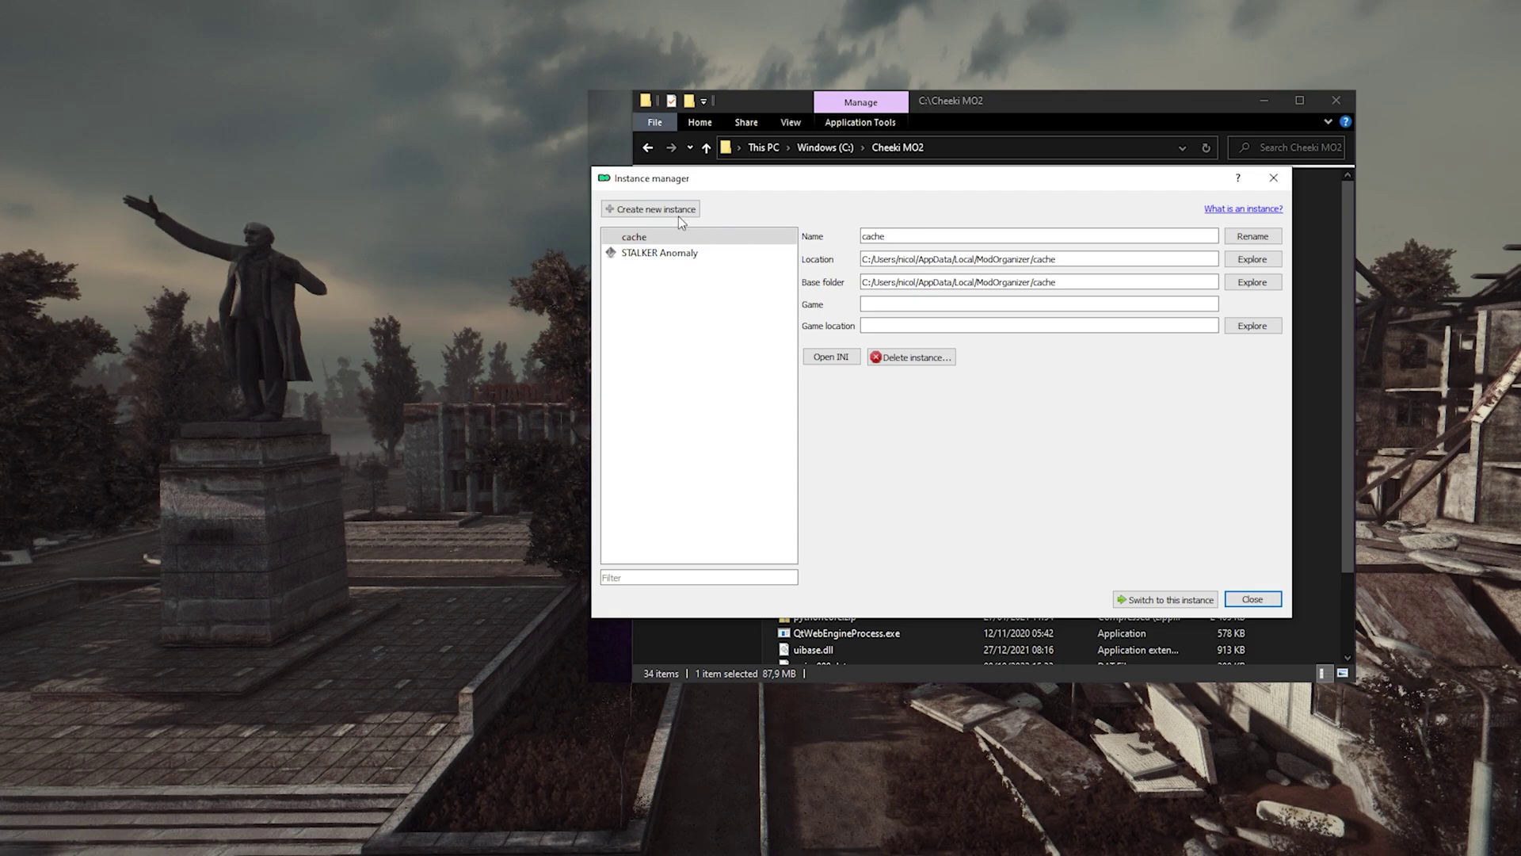
- Start creating a new Mod Organizer instance of the portable type
click(656, 211)
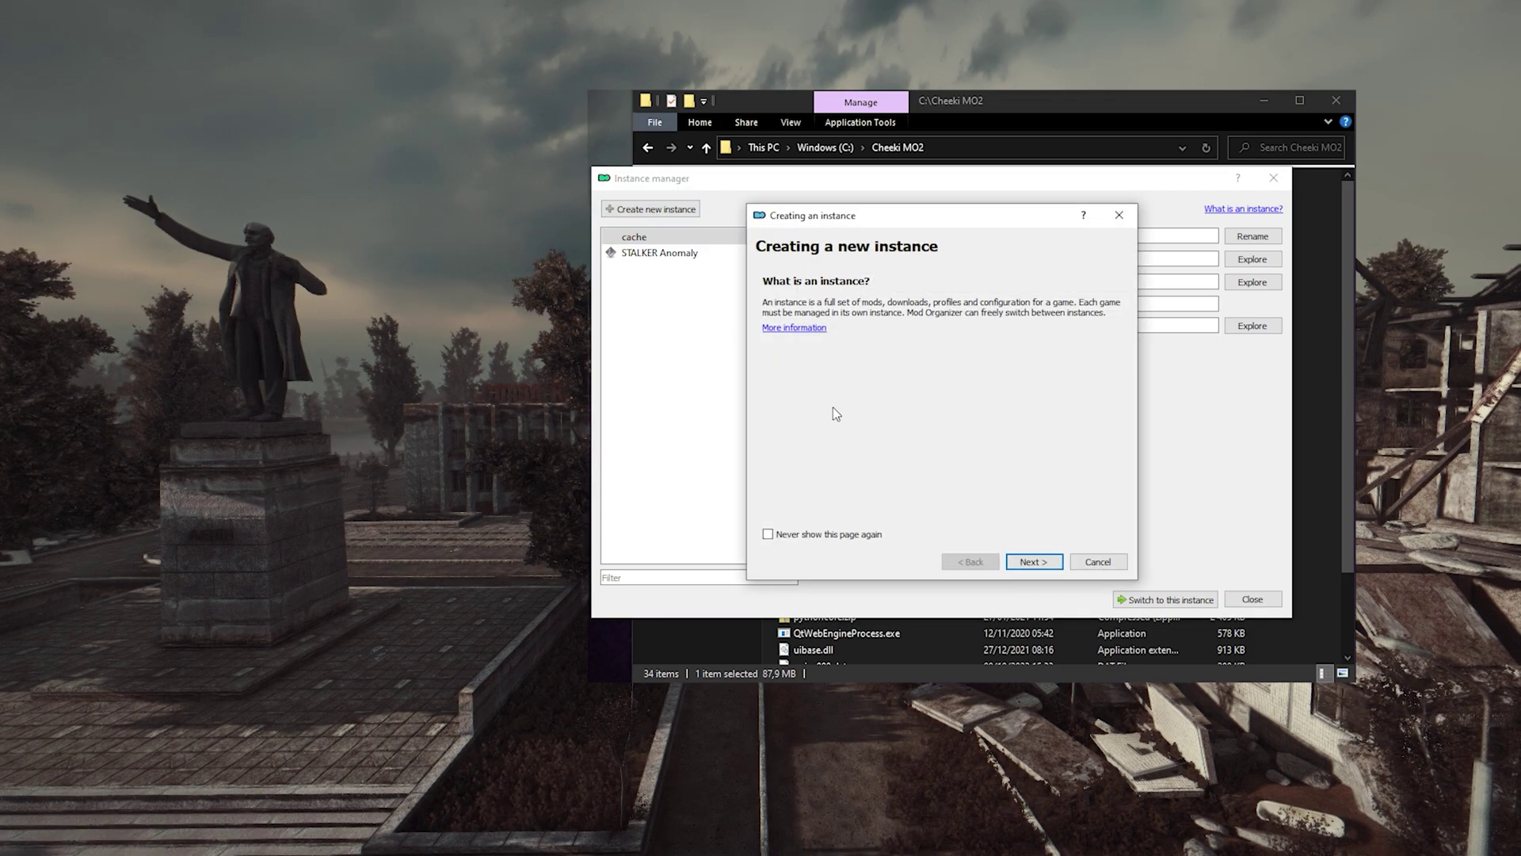
click(1032, 562)
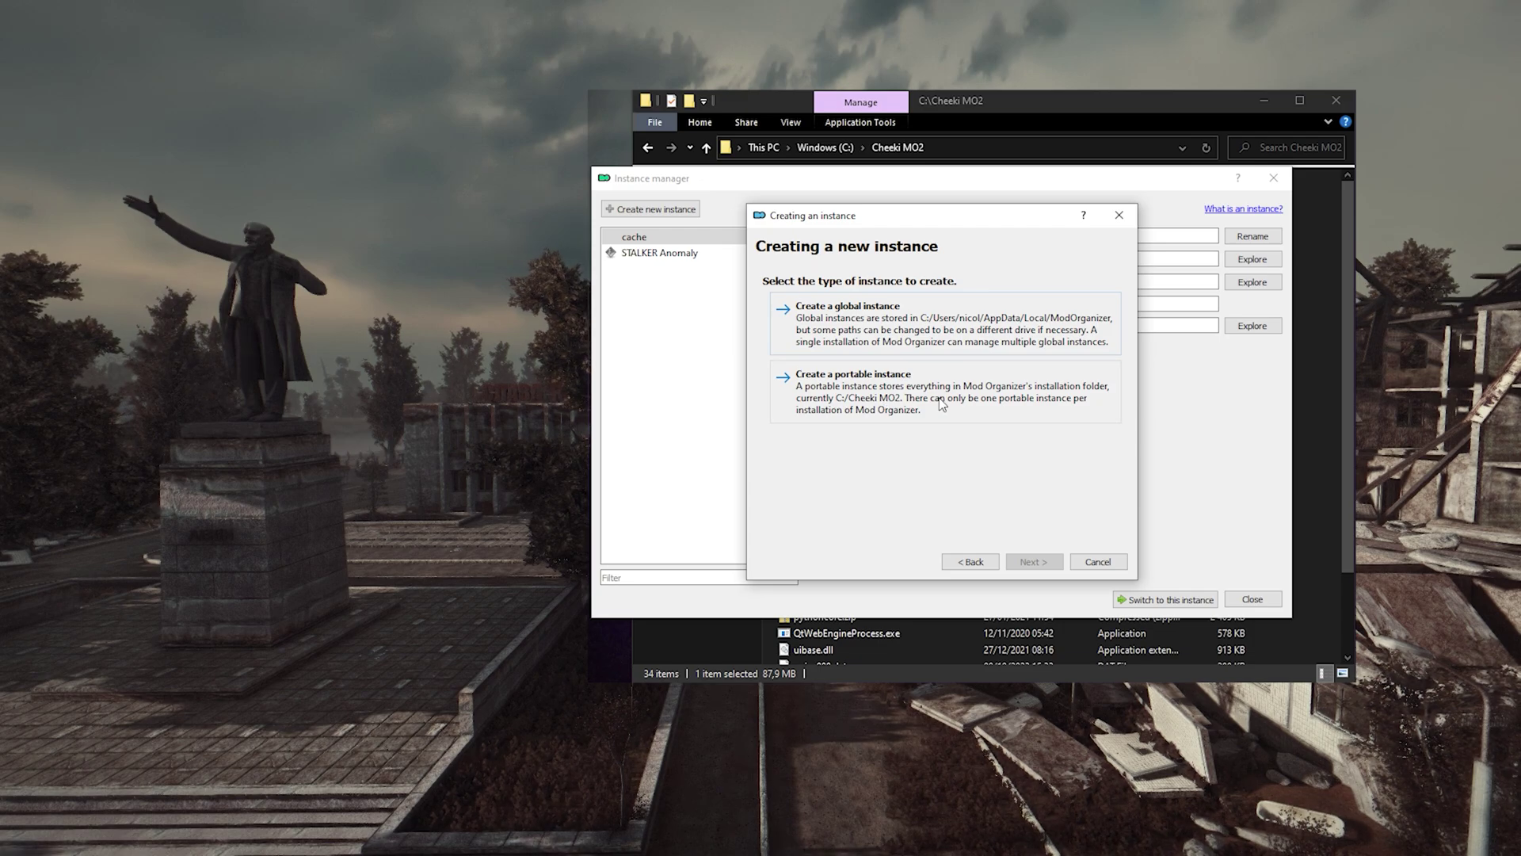
click(907, 394)
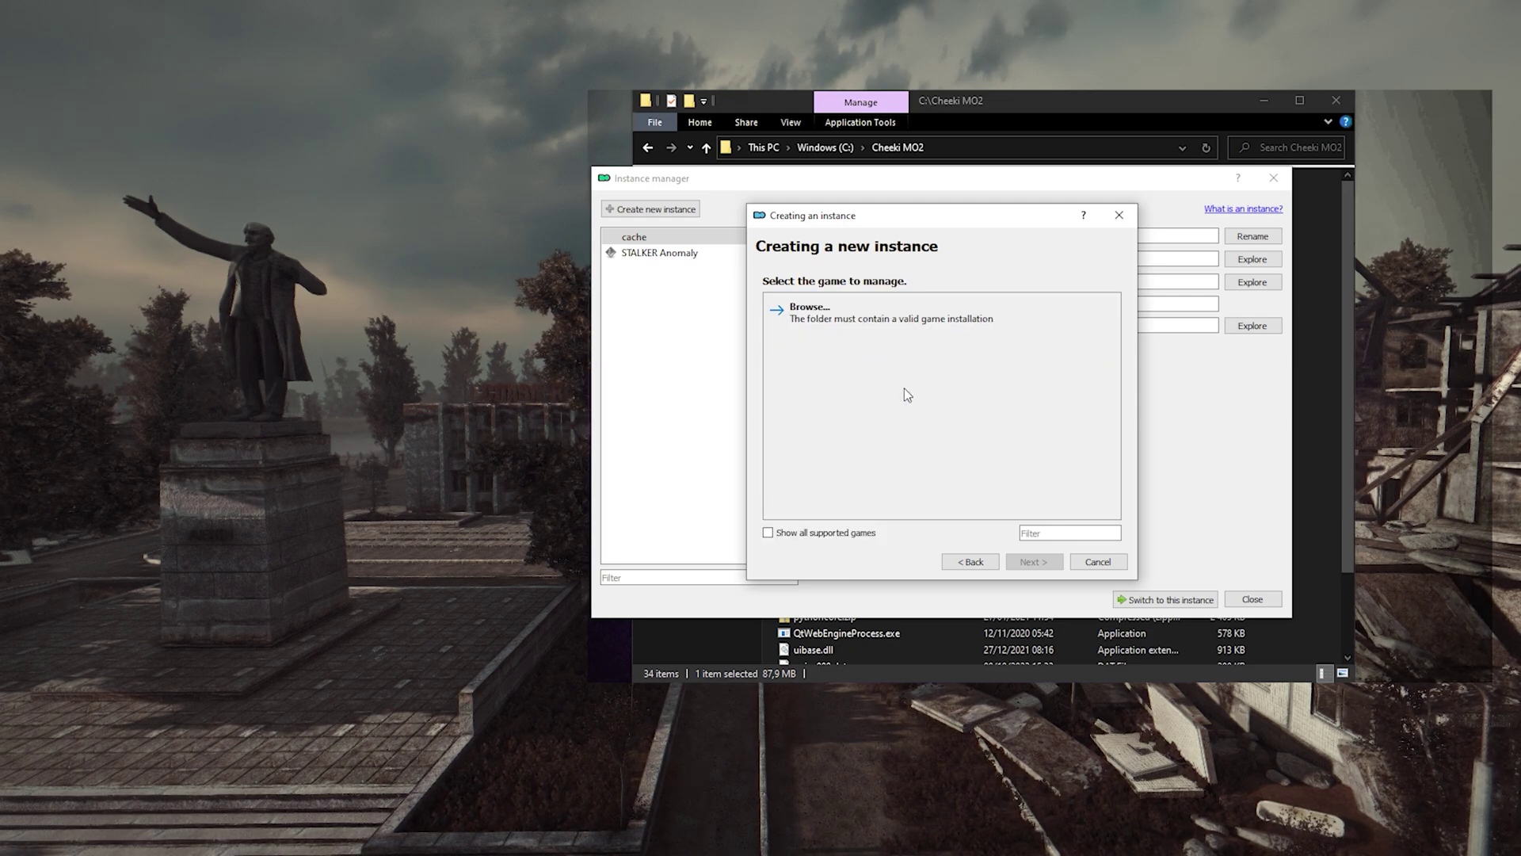
- Choose the Cheeki Anomaly folder on the C: drive as the game installation to manage
click(856, 317)
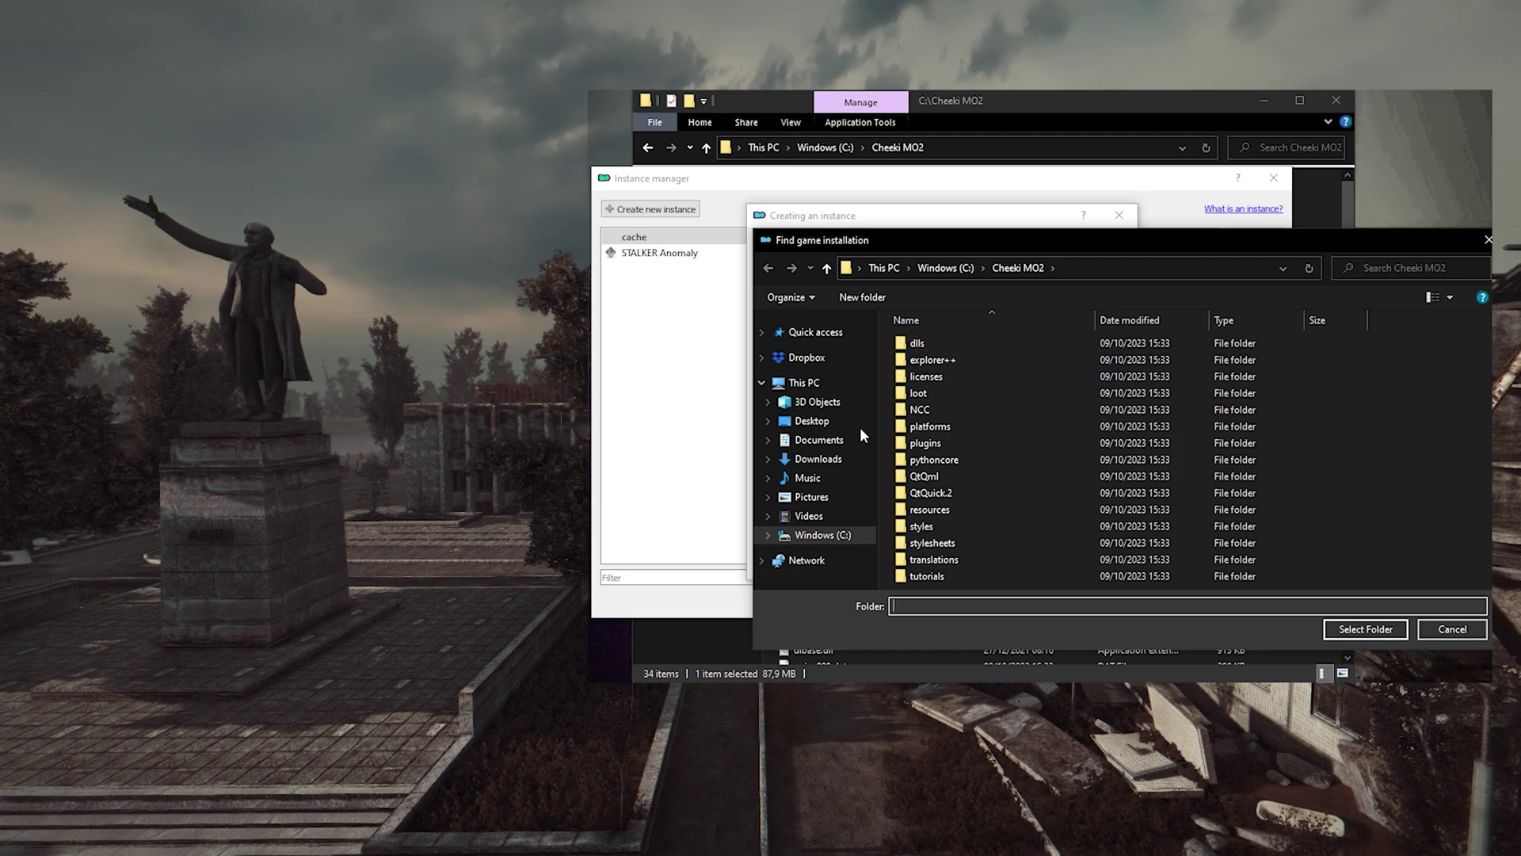
click(823, 535)
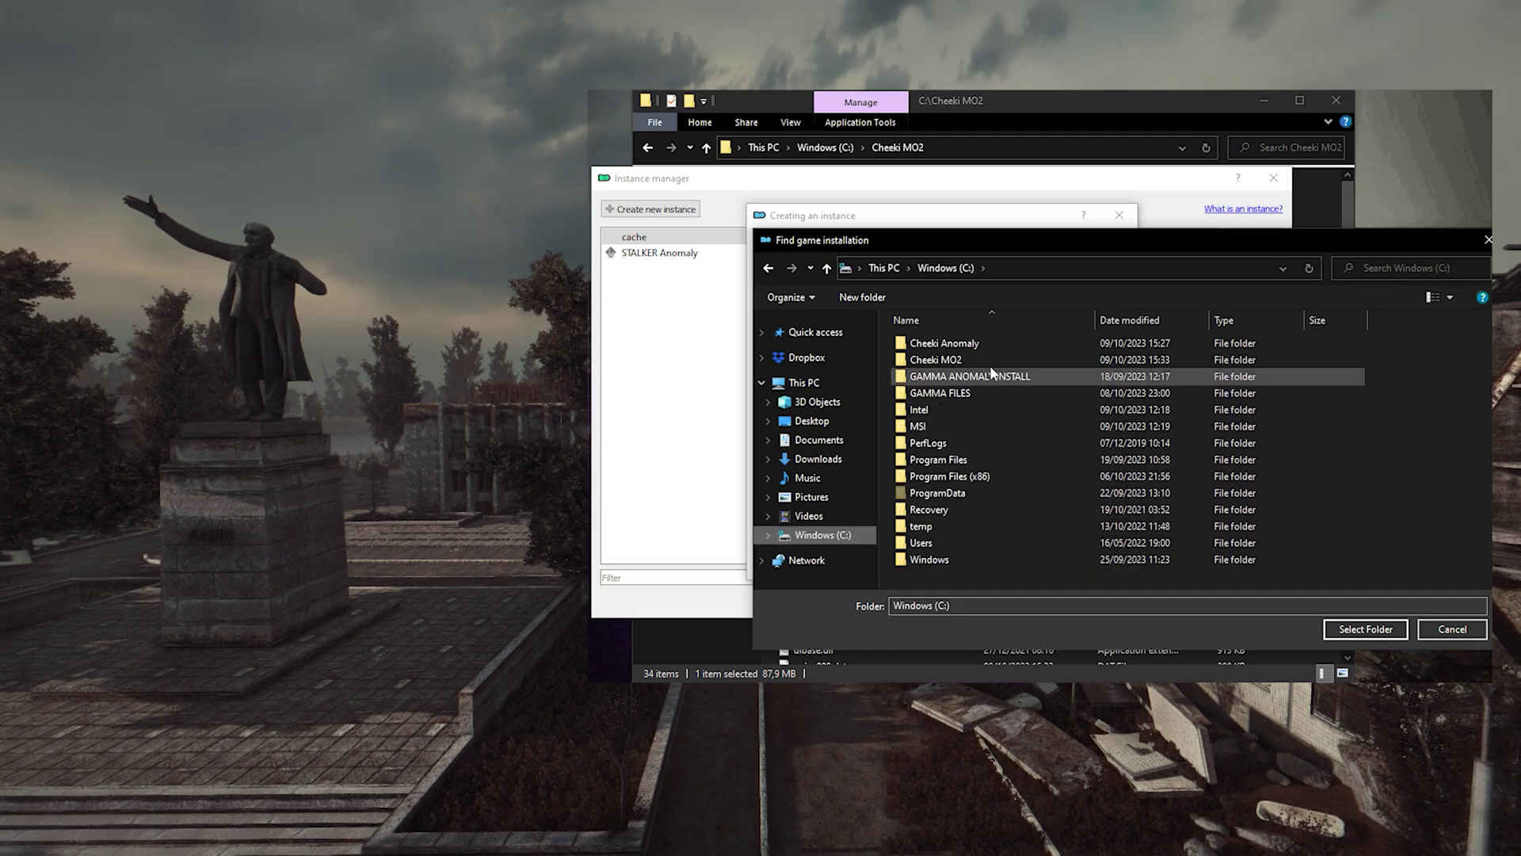
click(959, 345)
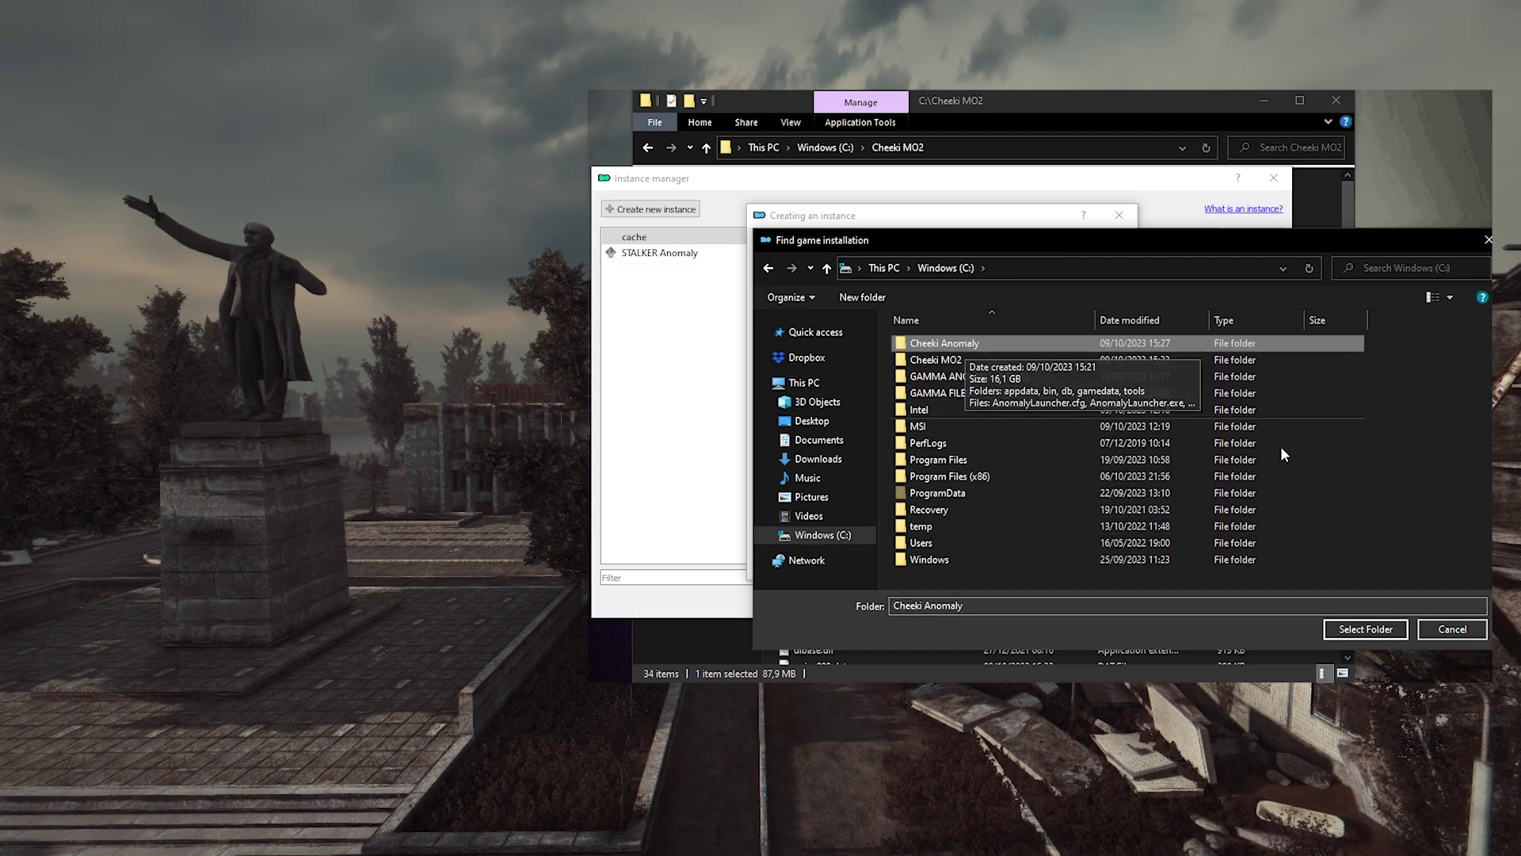
click(1363, 629)
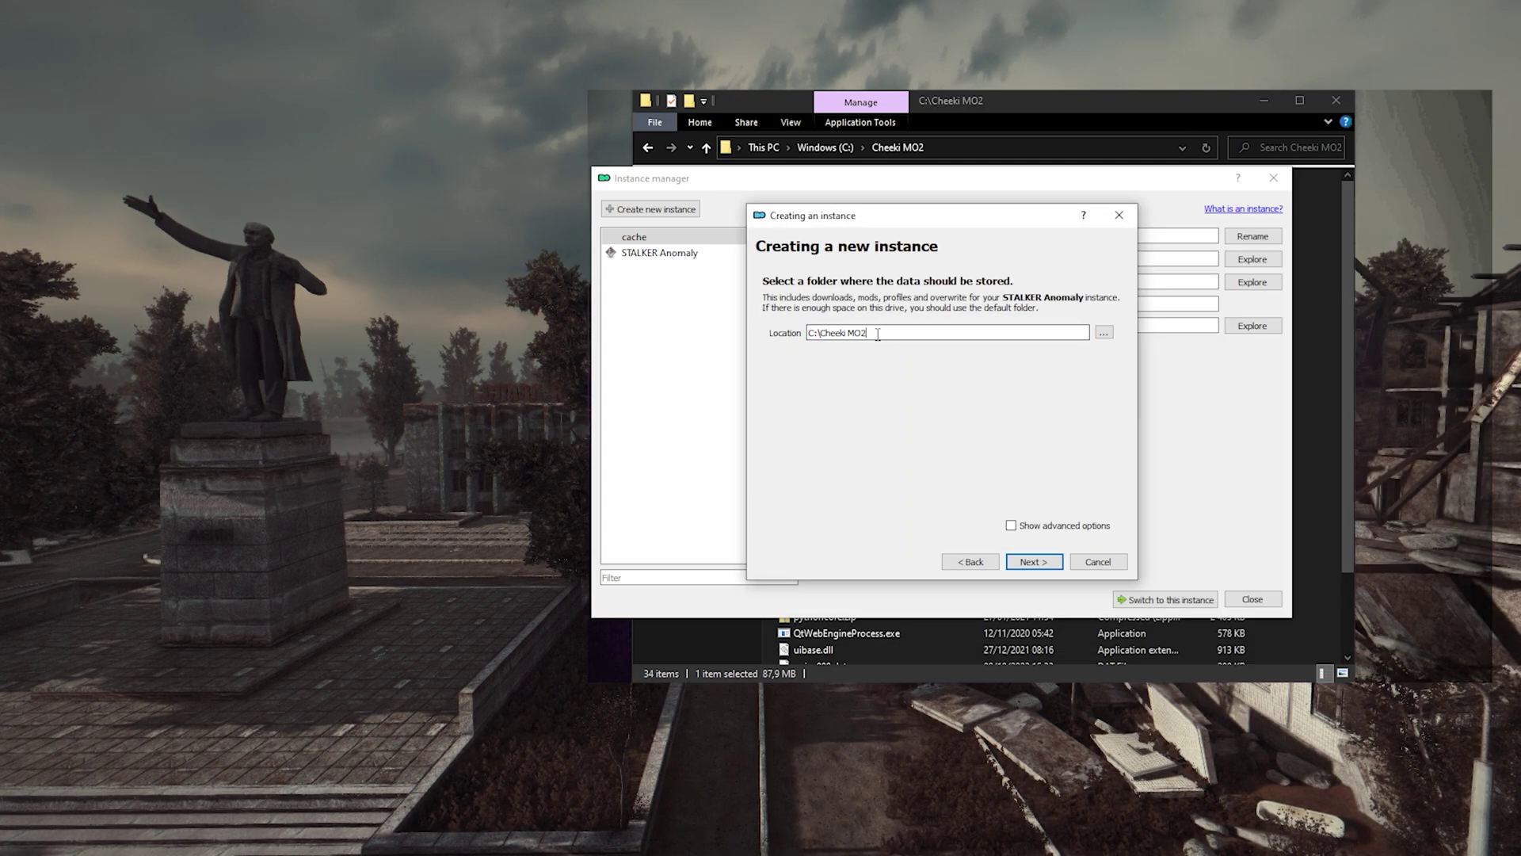
- Keep C:\Cheeki MO2 as the data location, skip the Nexus link, and create and launch the portable instance
click(1034, 562)
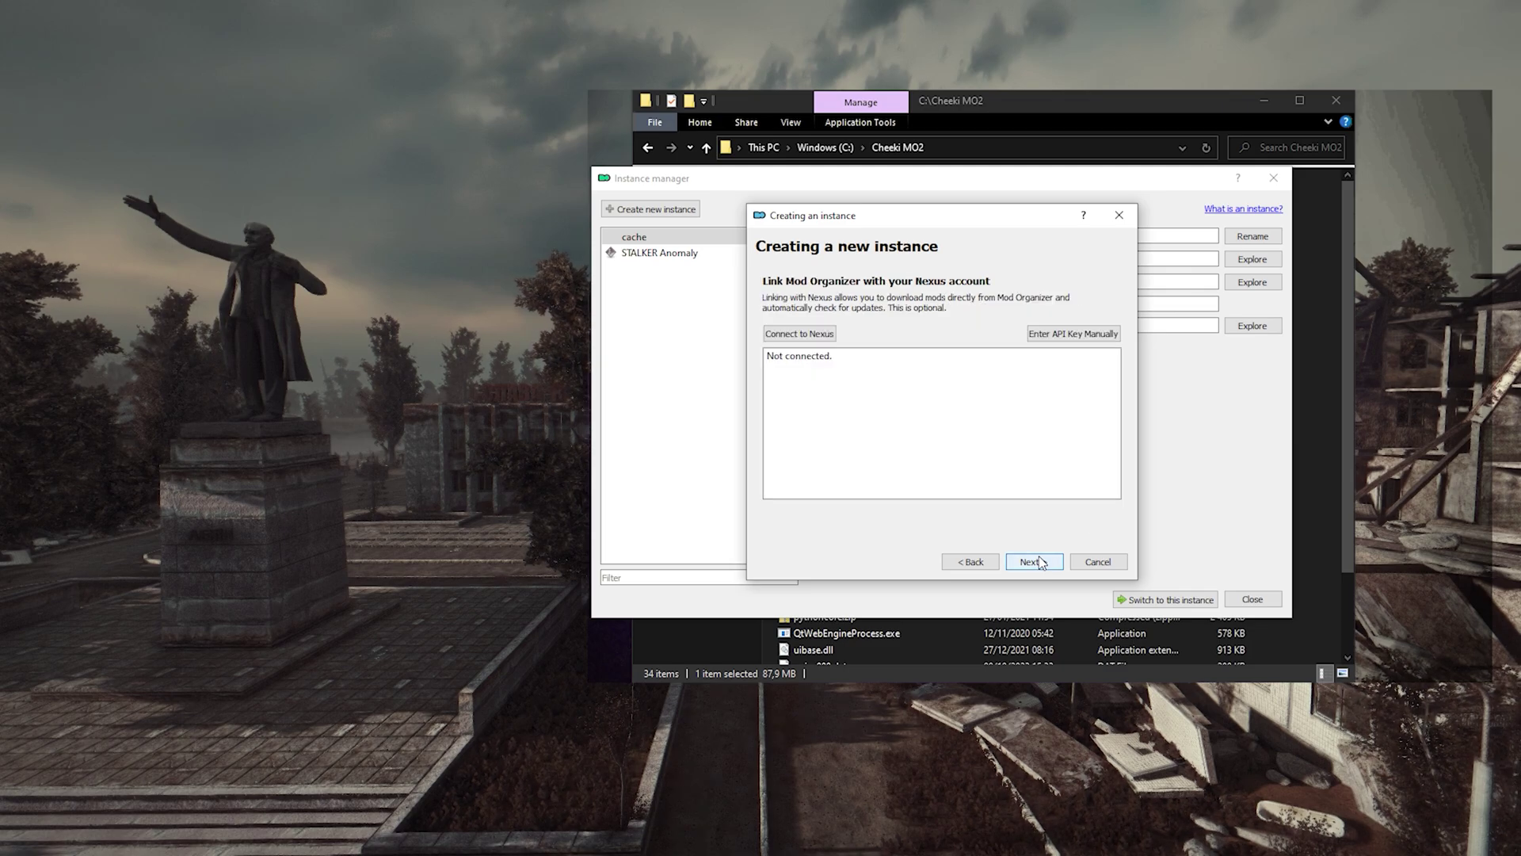
click(1034, 561)
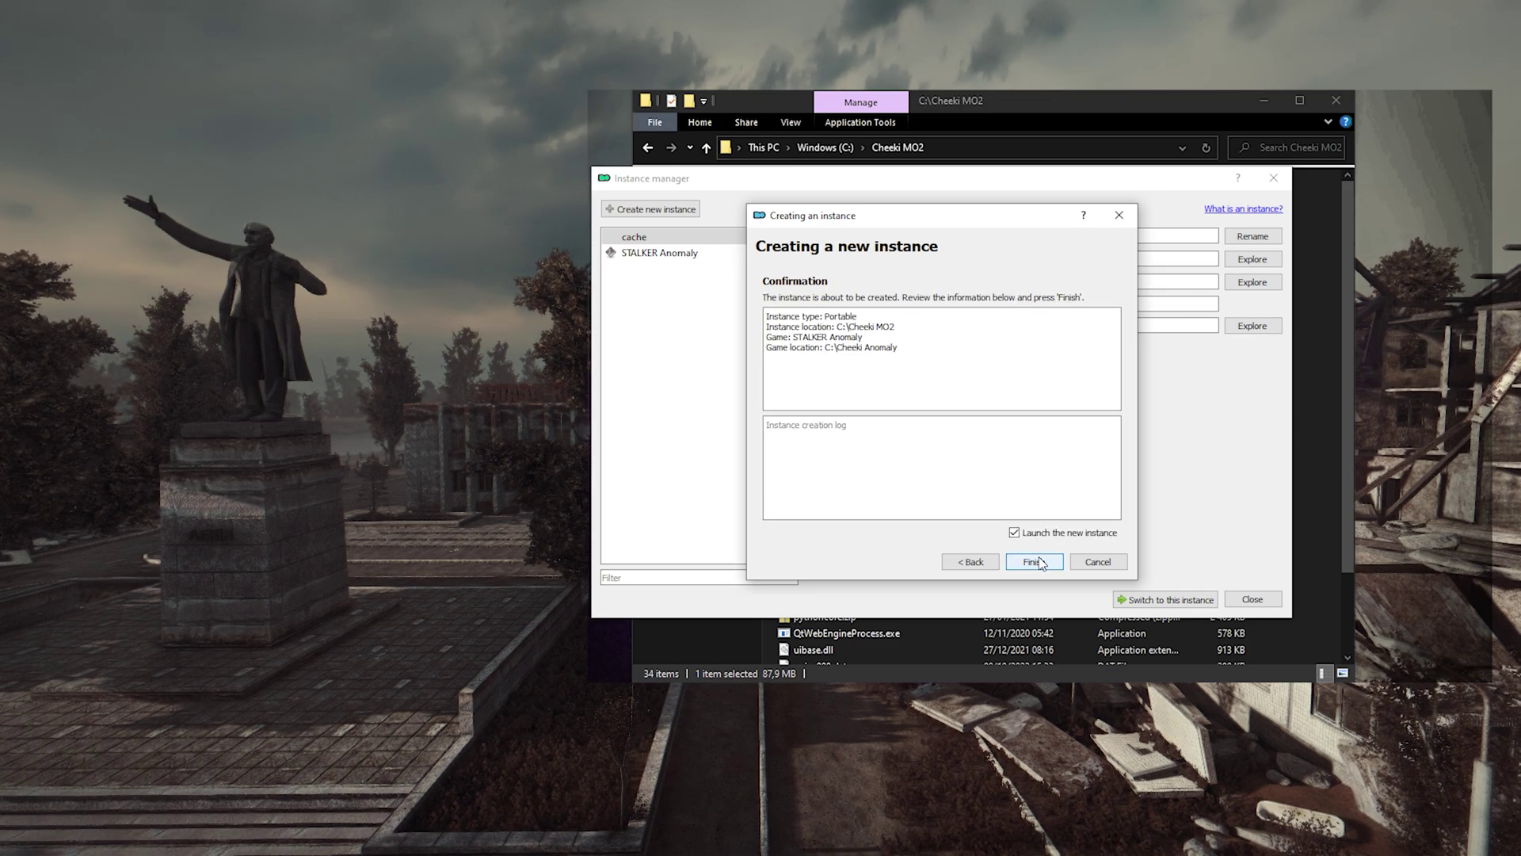
click(1034, 562)
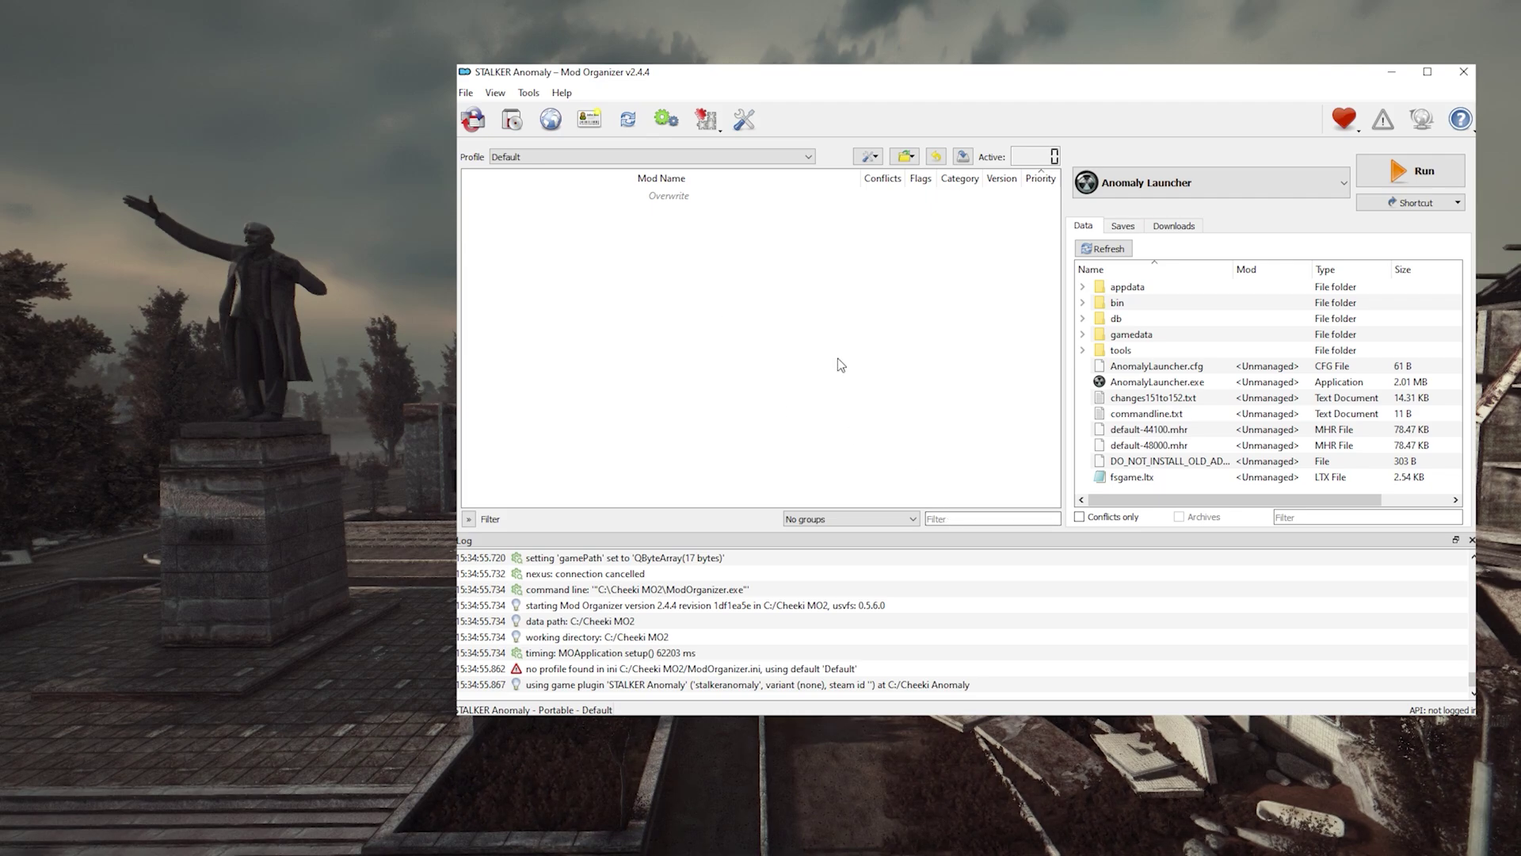
- Run Anomaly Launcher through Mod Organizer, start the game to check its main menu, and exit to Windows
click(1359, 171)
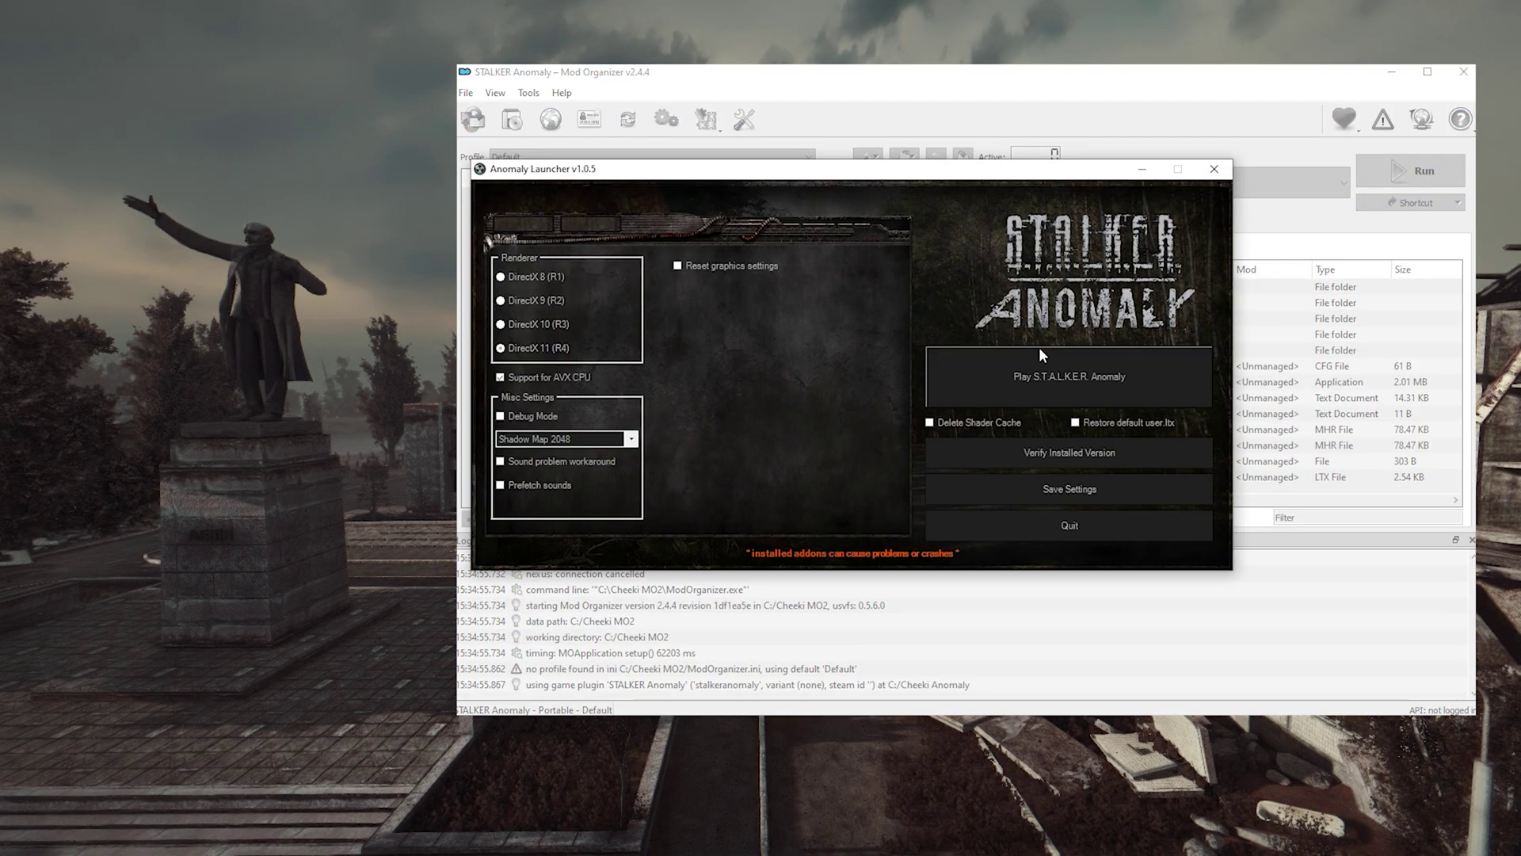
click(1022, 369)
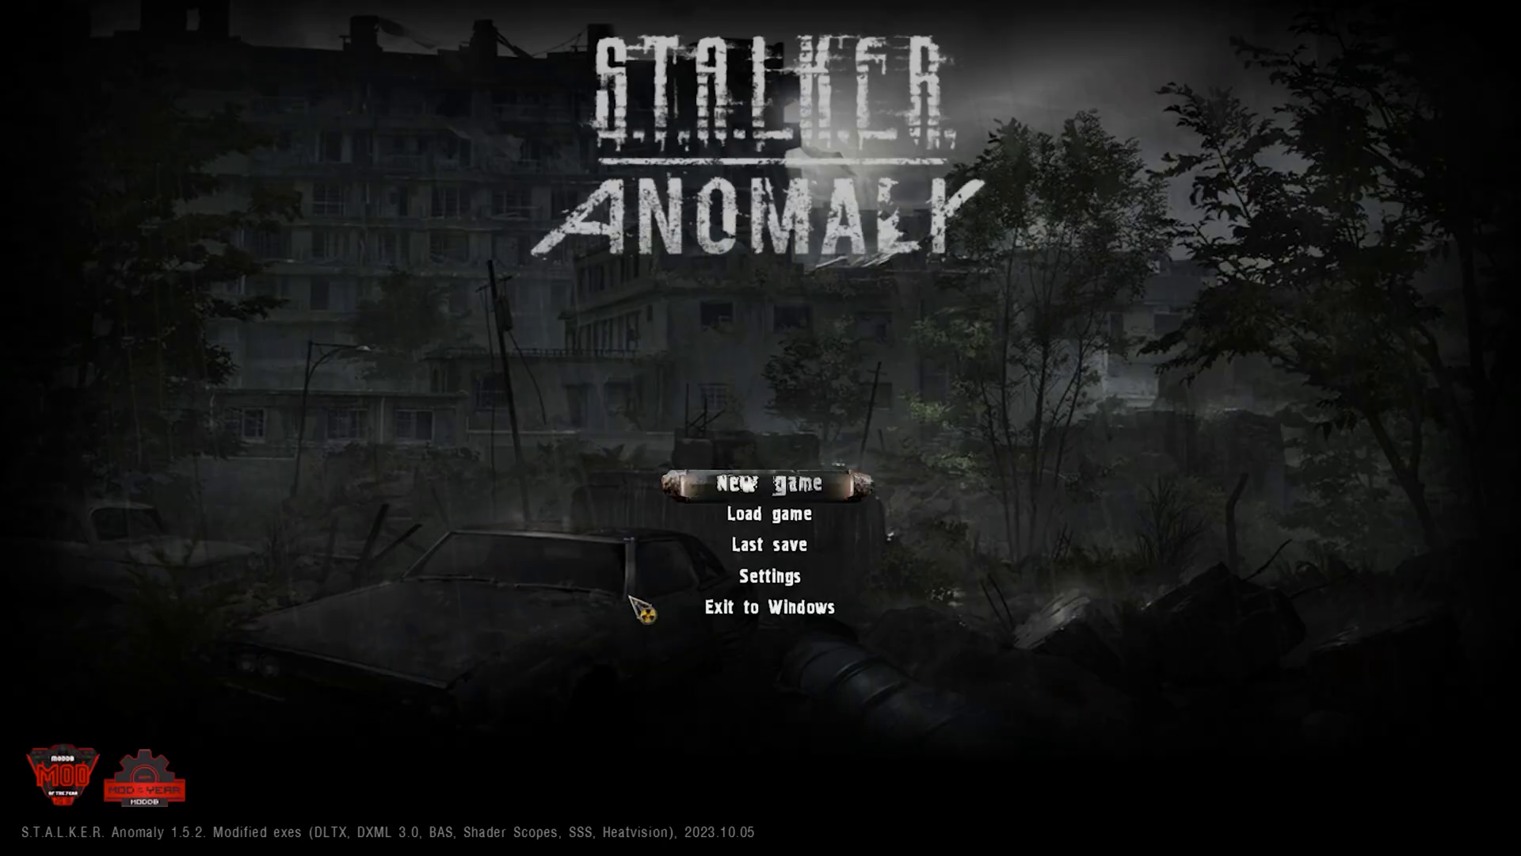
click(774, 614)
click(681, 535)
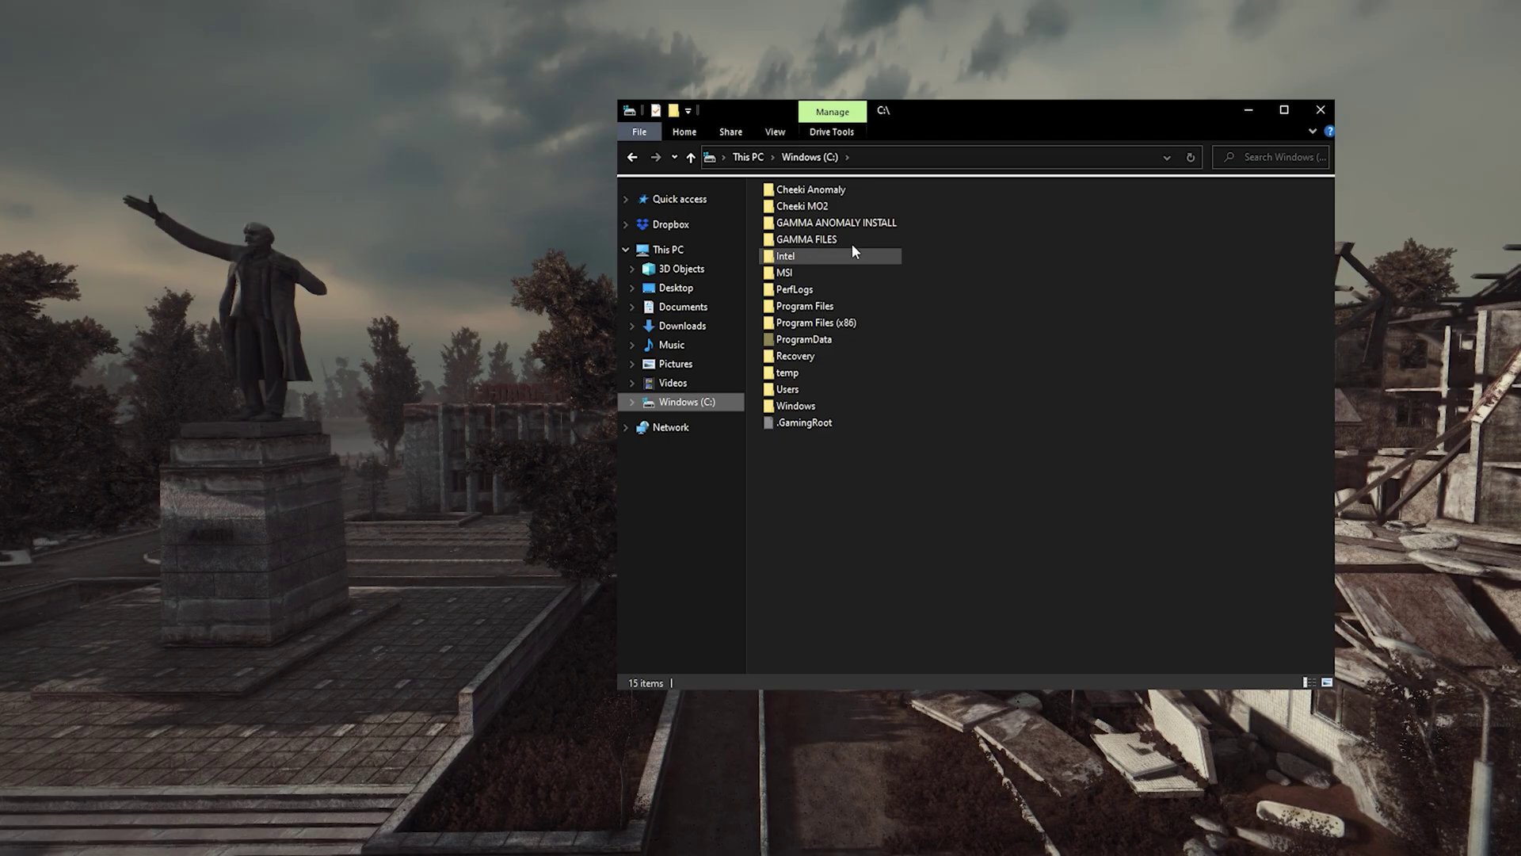
- Run ModOrganizer.exe from the Cheeki MO2 folder, and open the Cheeki Anomaly folder on the C: drive
double_click(817, 208)
scroll(887, 459, down, 5)
click(860, 467)
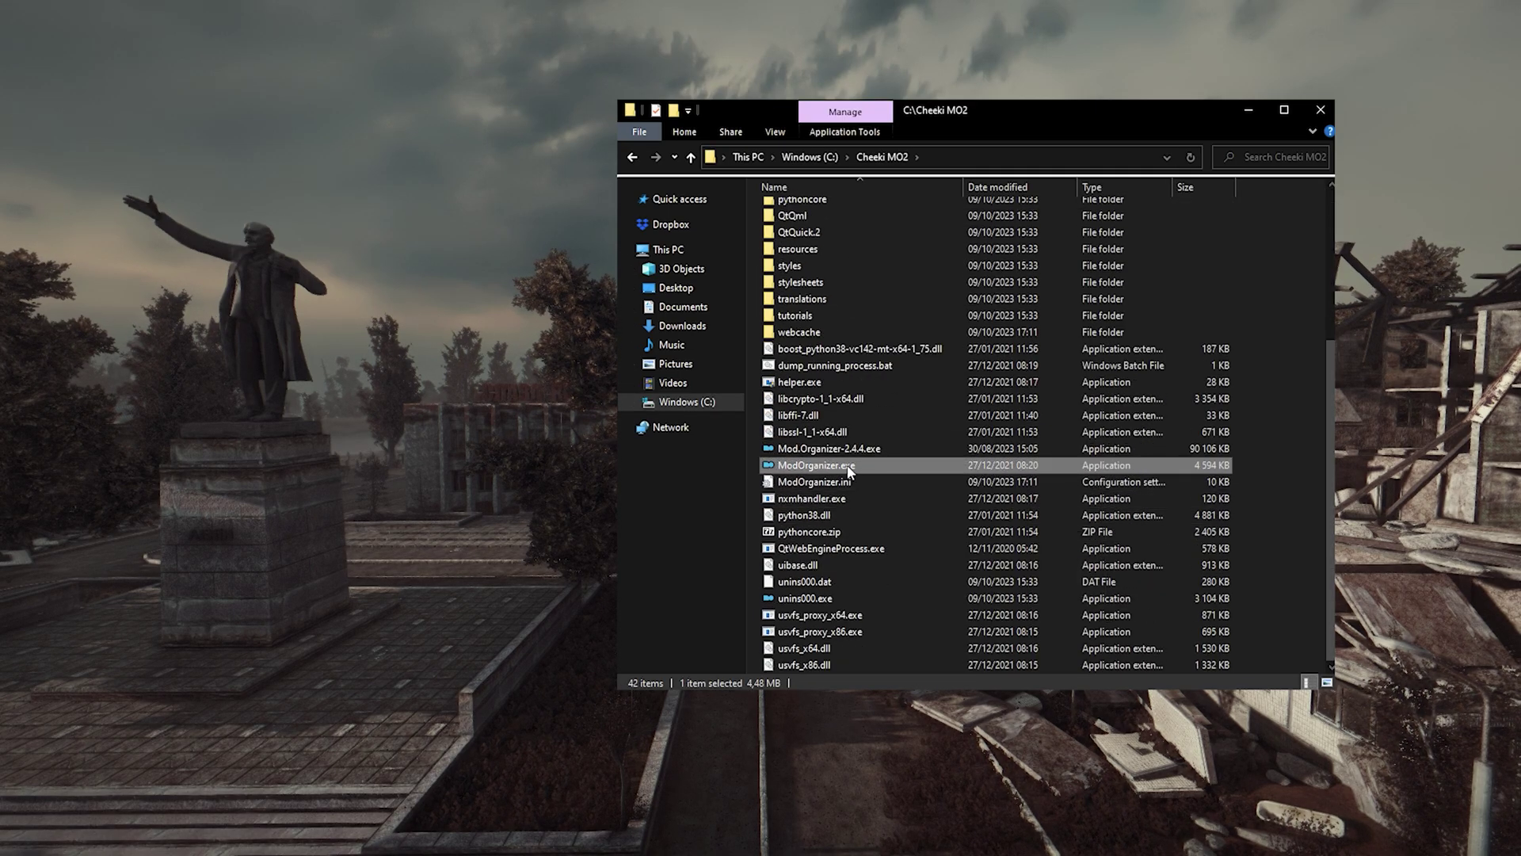
double_click(840, 471)
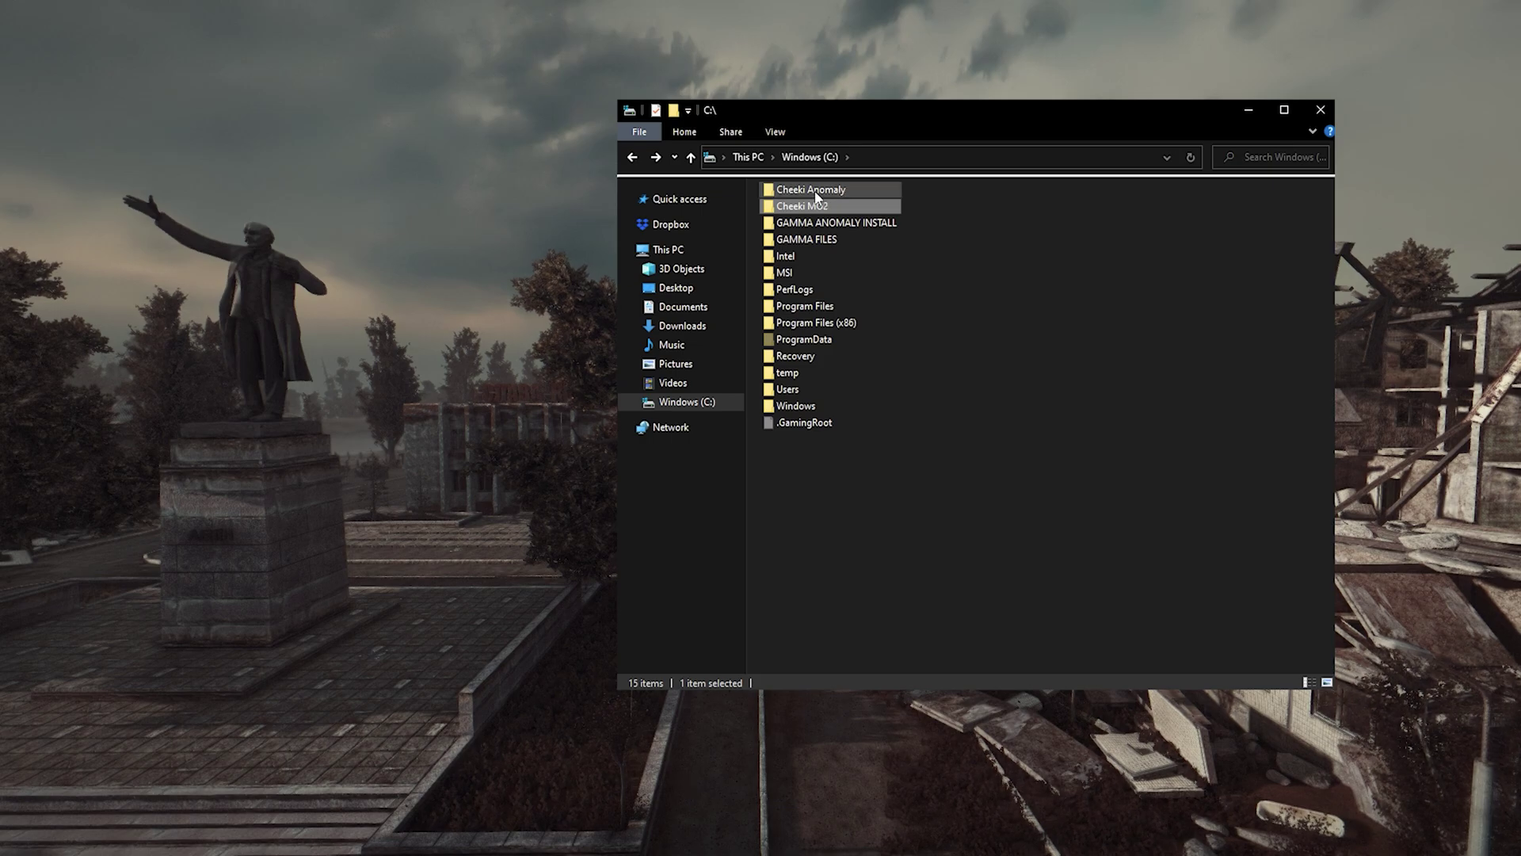
double_click(816, 192)
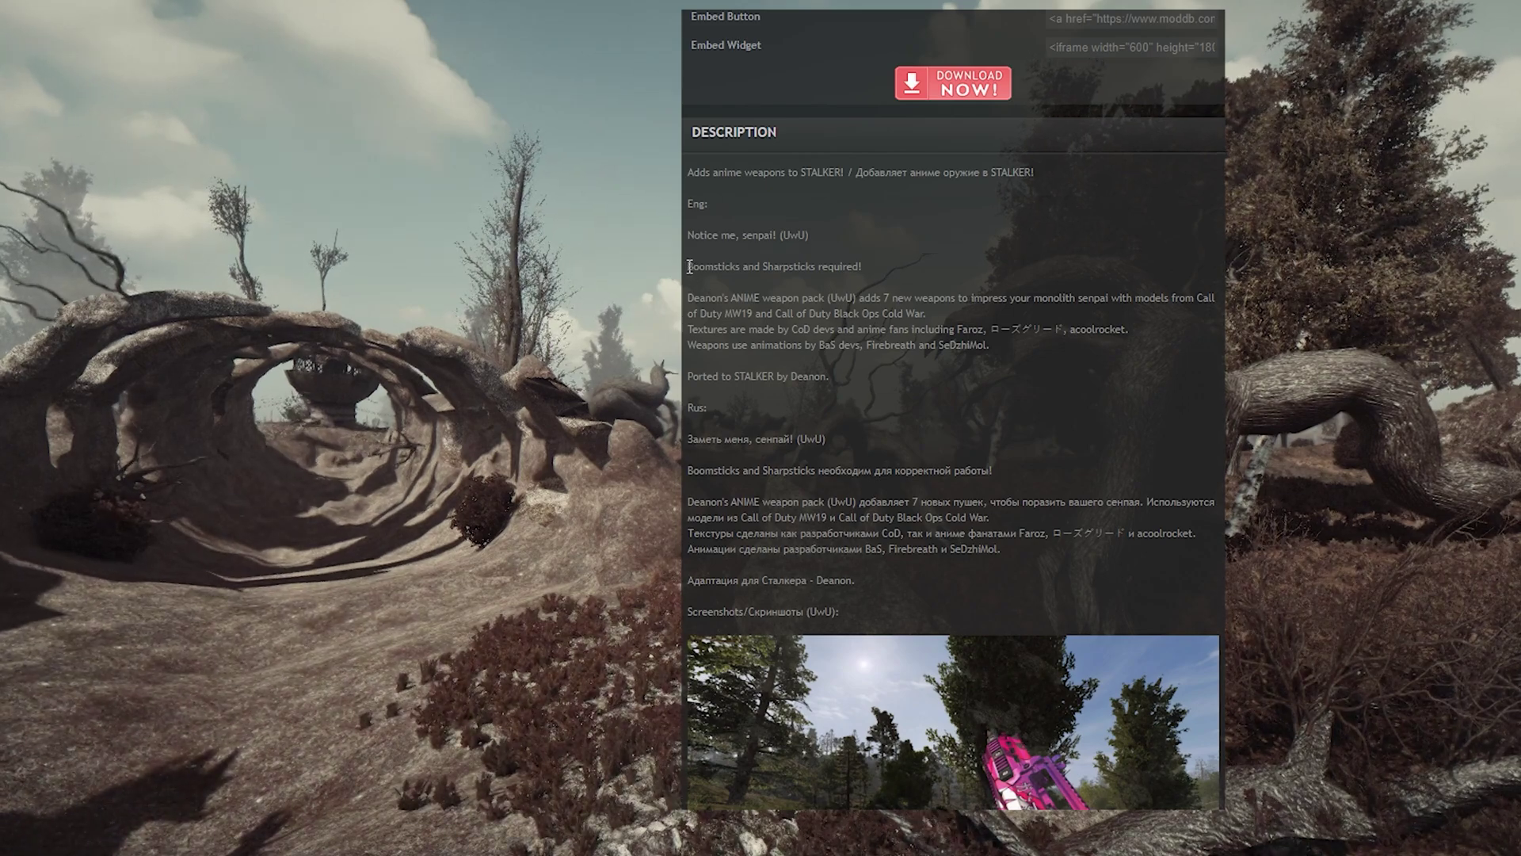
- Examine the required-mod line in the English description on the anime weapon pack's download page
drag(688, 266, 868, 267)
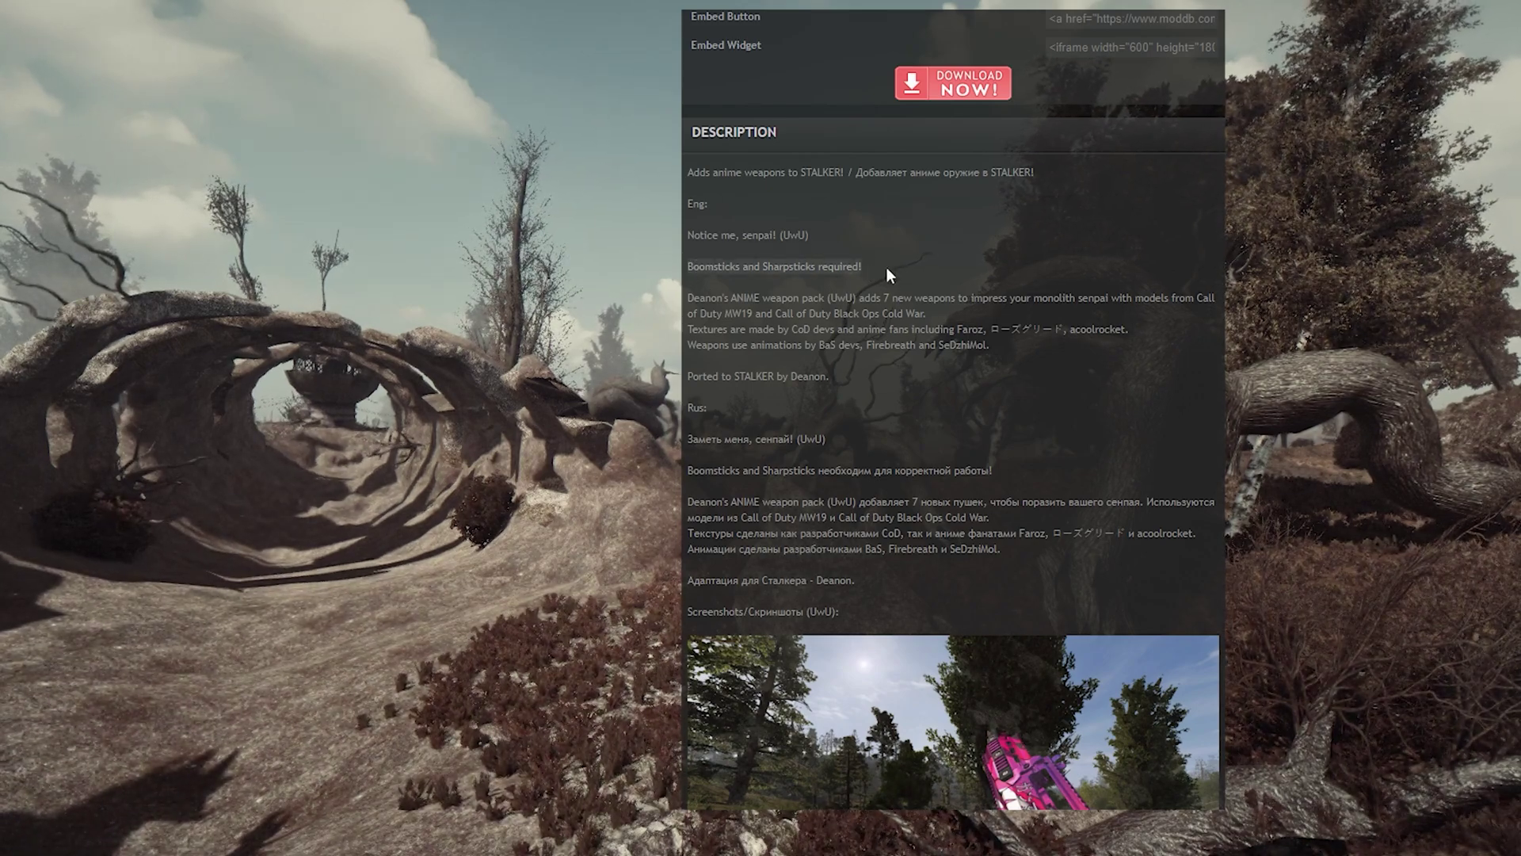
click(886, 268)
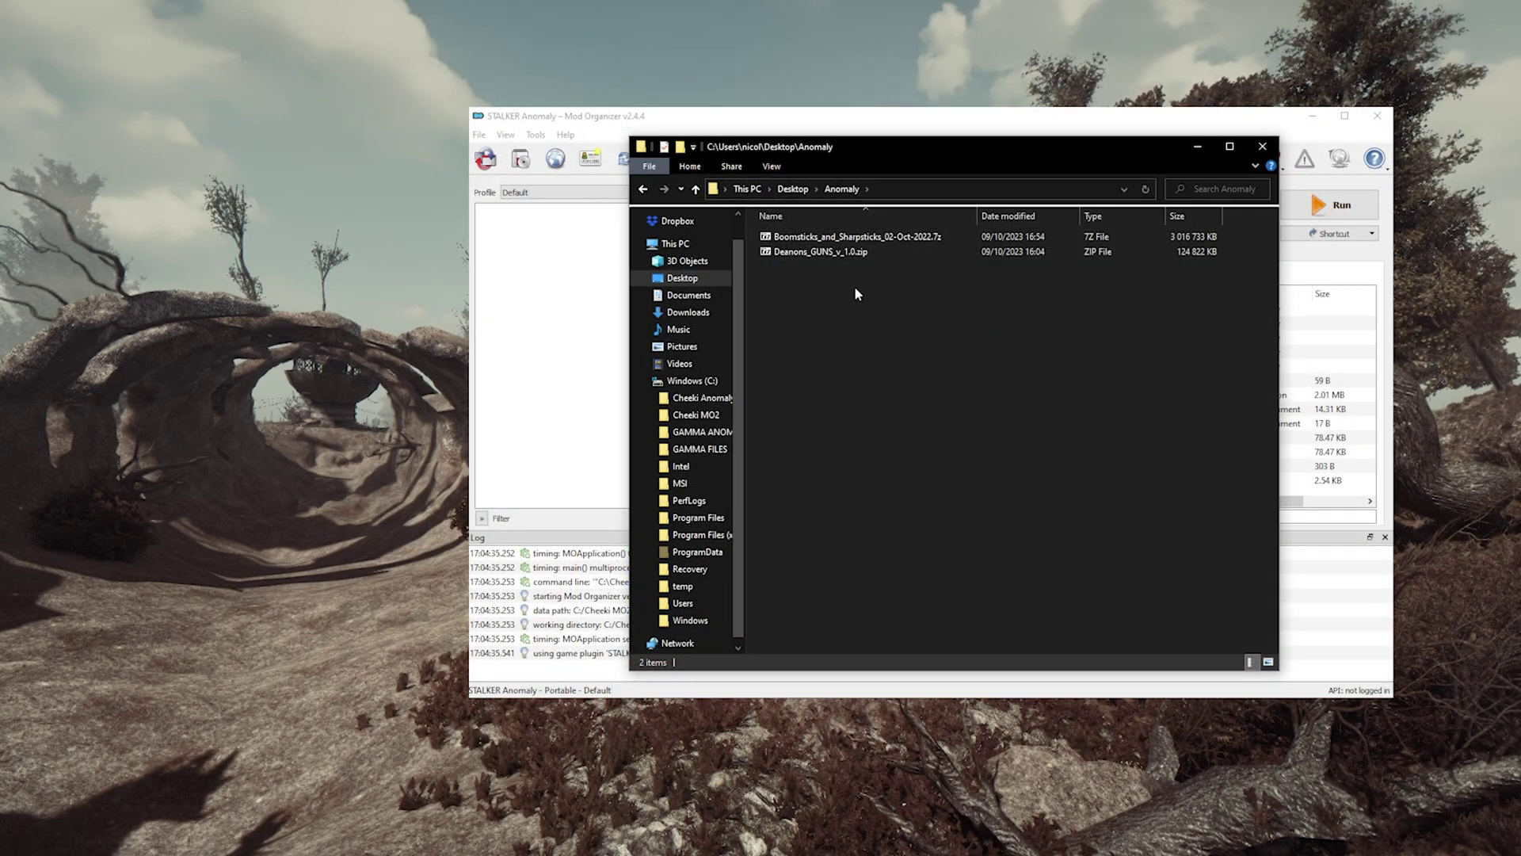
- Copy Boomsticks_and_Sharpsticks_02-Oct-2022.7z and Deanons_GUNS_v_1.0.zip from the desktop's Anomaly folder into C:\Cheeki MO2\downloads
drag(882, 285, 824, 233)
right_click(809, 255)
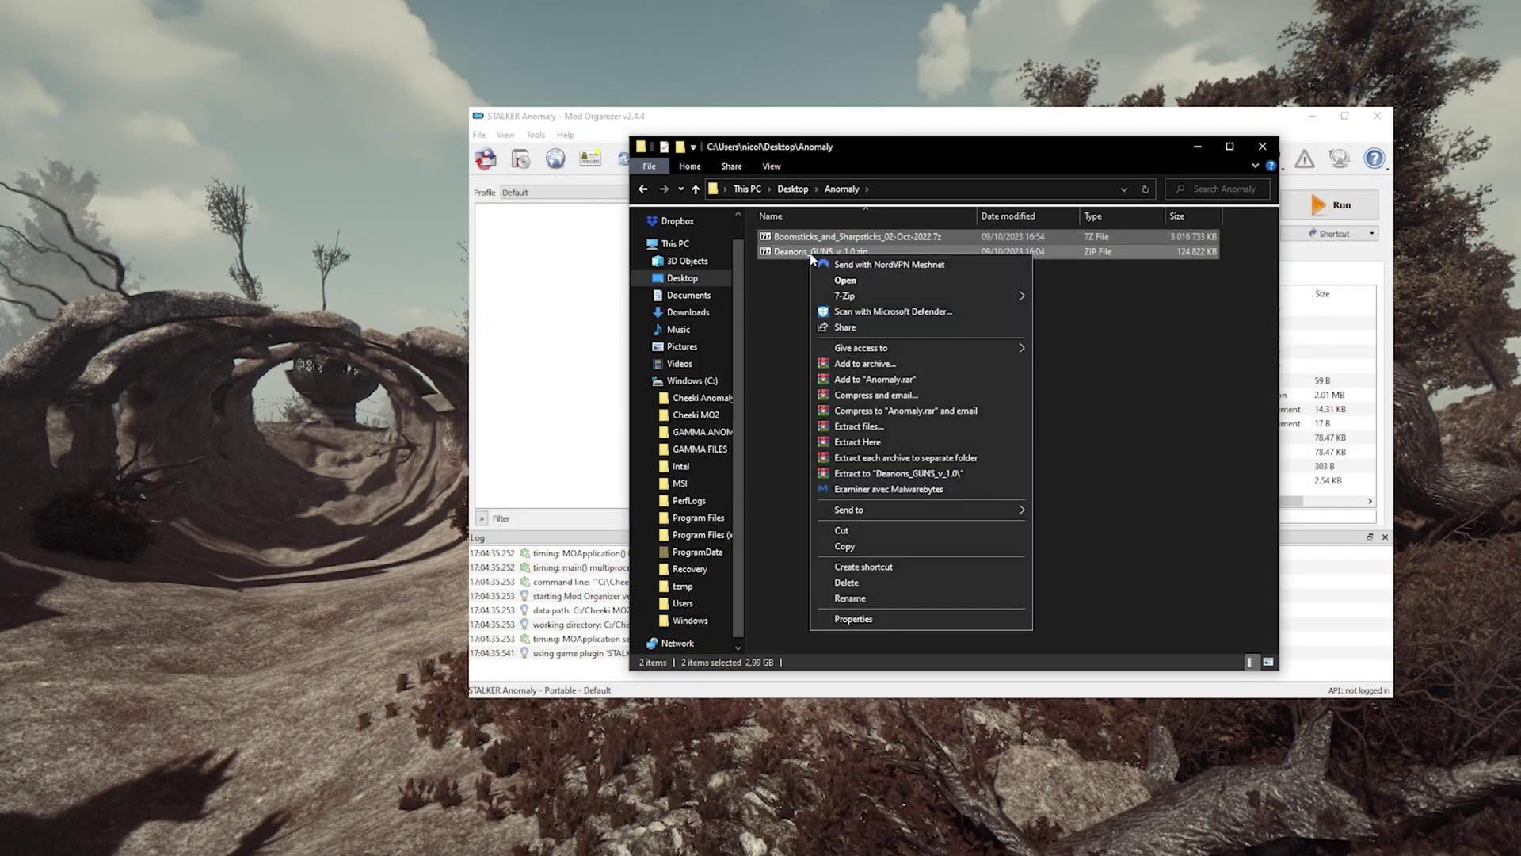
click(845, 546)
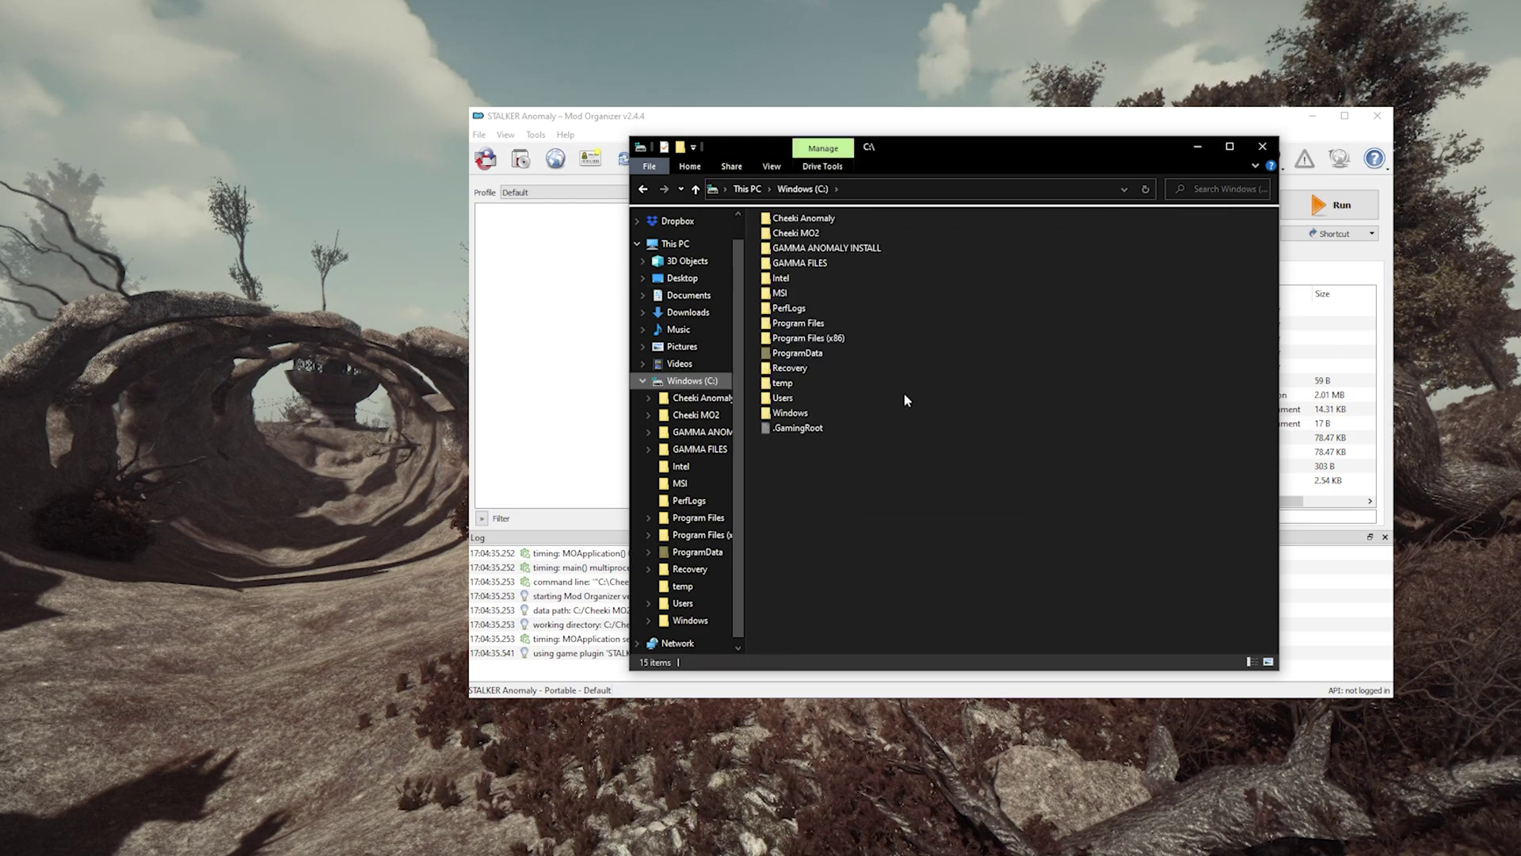
double_click(814, 234)
click(797, 269)
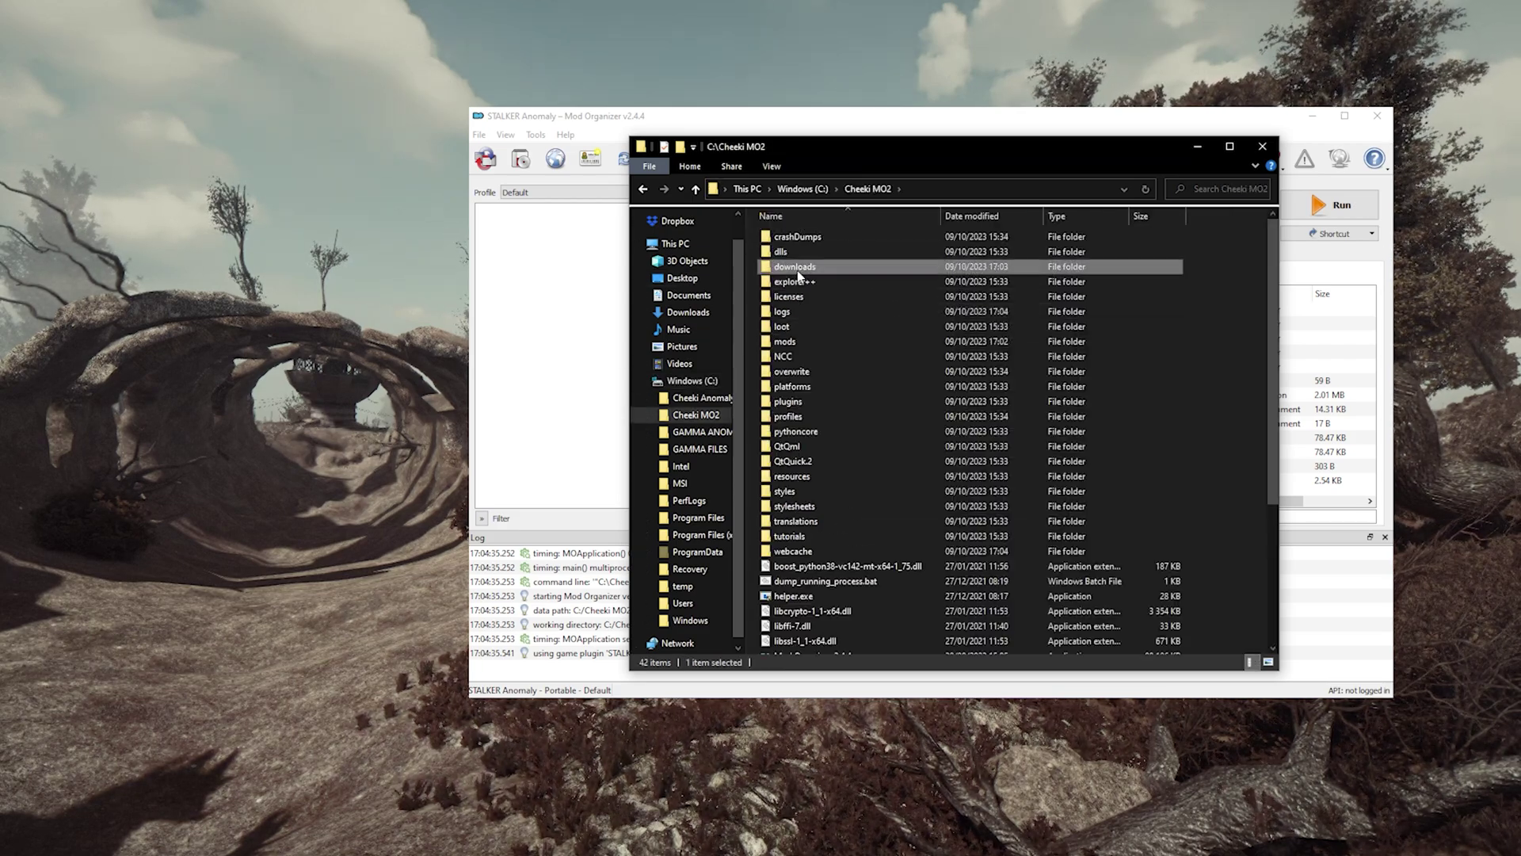
double_click(797, 268)
right_click(833, 309)
click(874, 412)
- Switch to Mod Organizer and install the Boomsticks and Sharpsticks archive from the downloads folder, keeping the suggested name
key(alt+Tab)
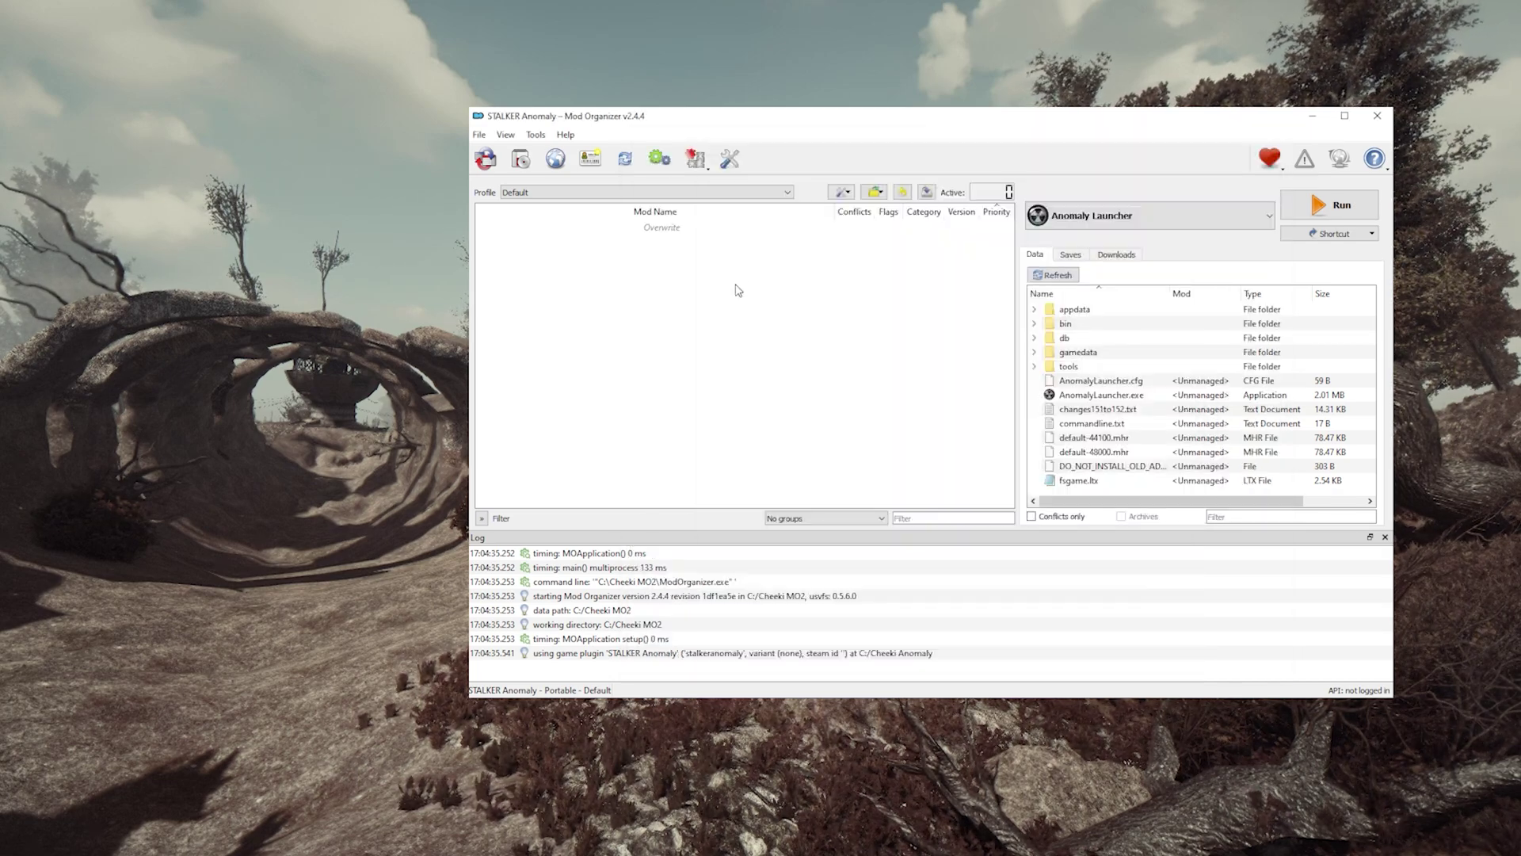
click(533, 166)
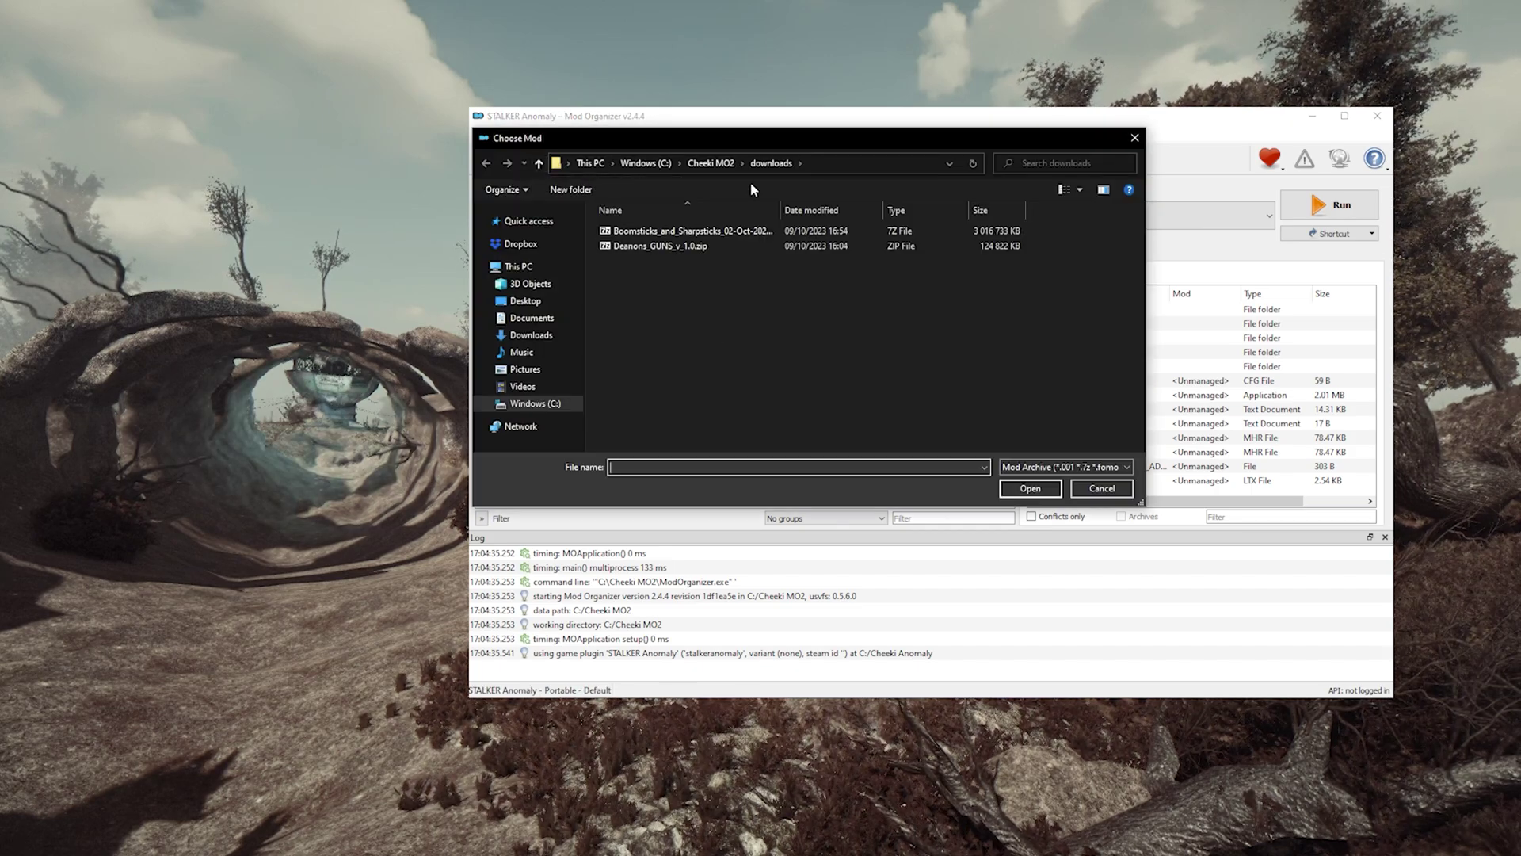
double_click(675, 232)
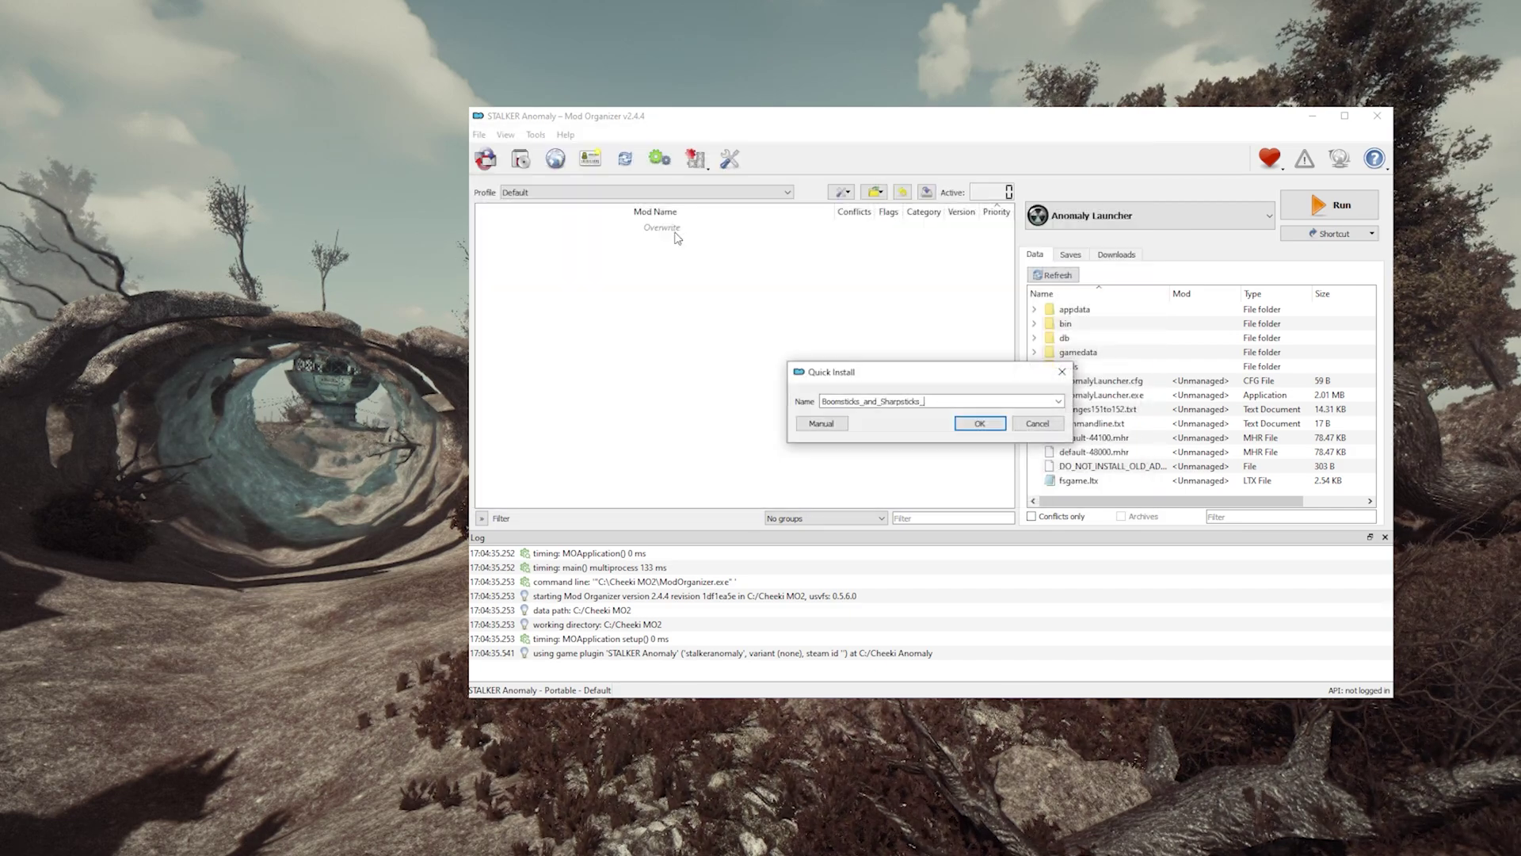
click(978, 423)
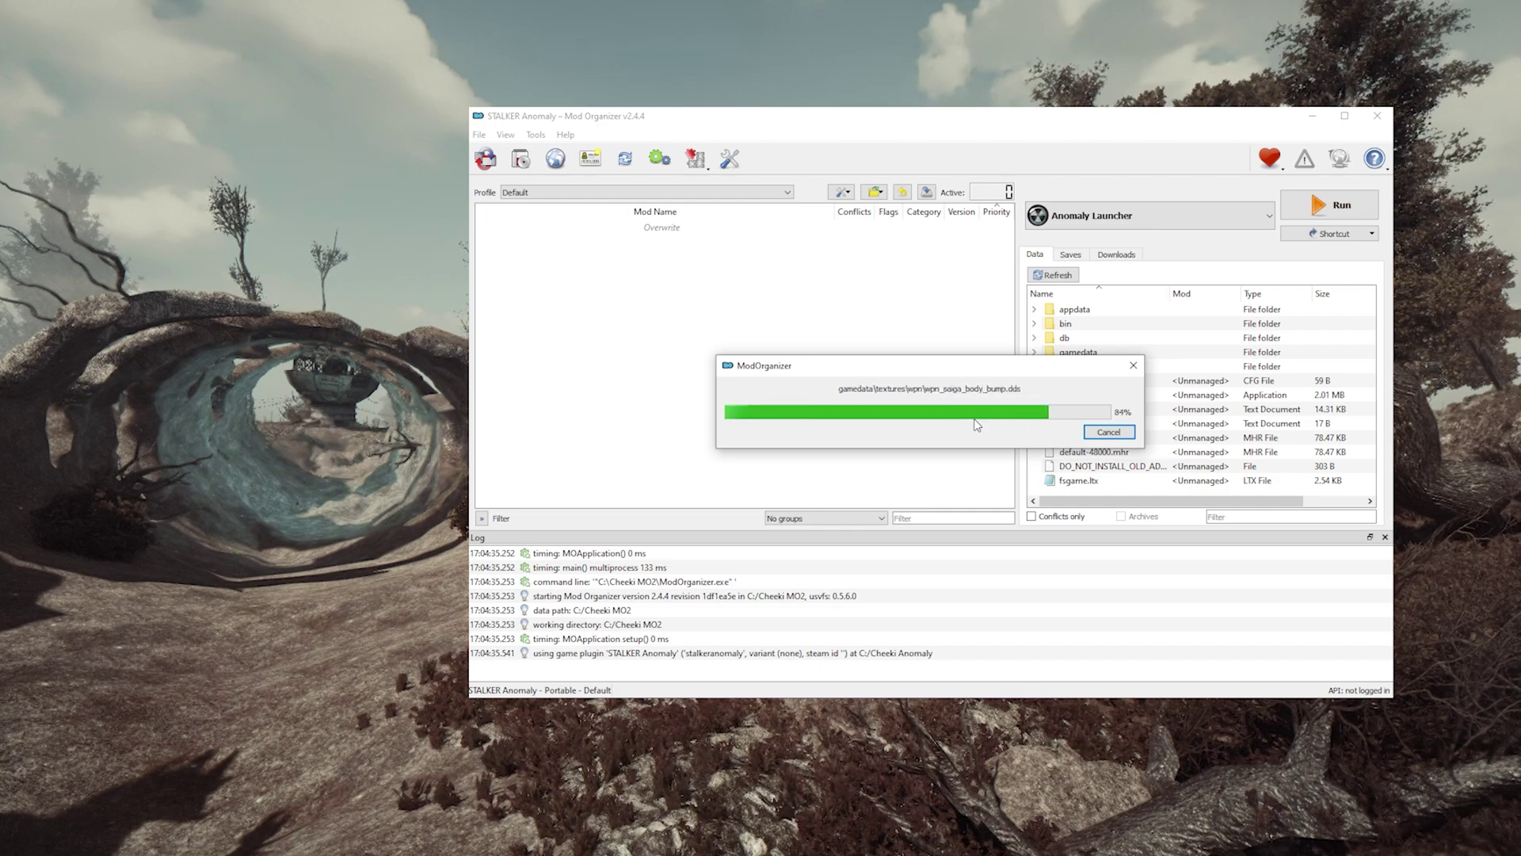
- Install Deanons_GUNS_v_1.0.zip from the downloads folder as a second mod, keeping the suggested name
right_click(619, 287)
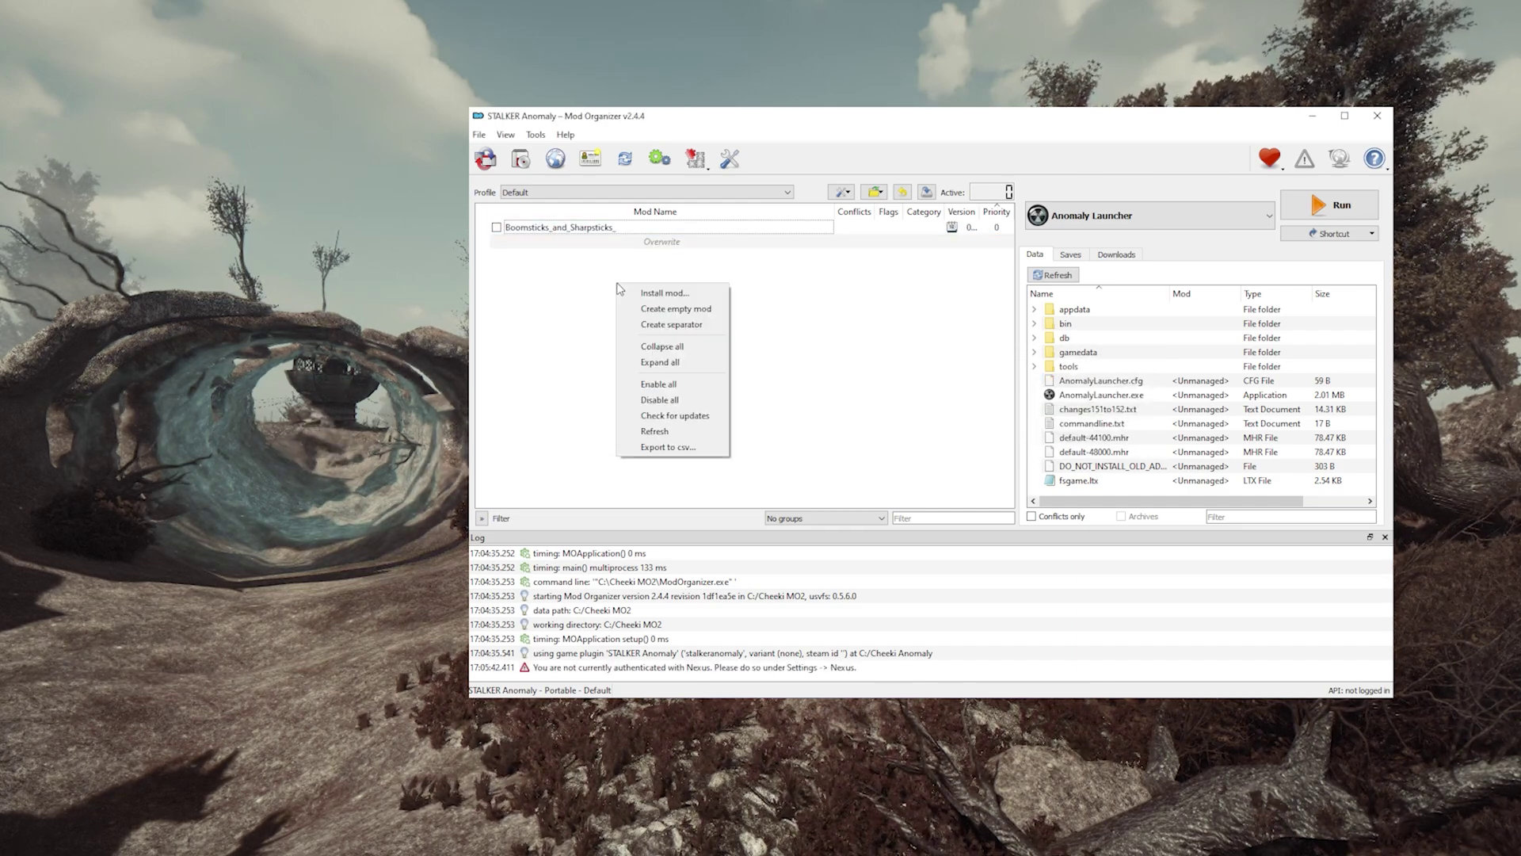
click(664, 293)
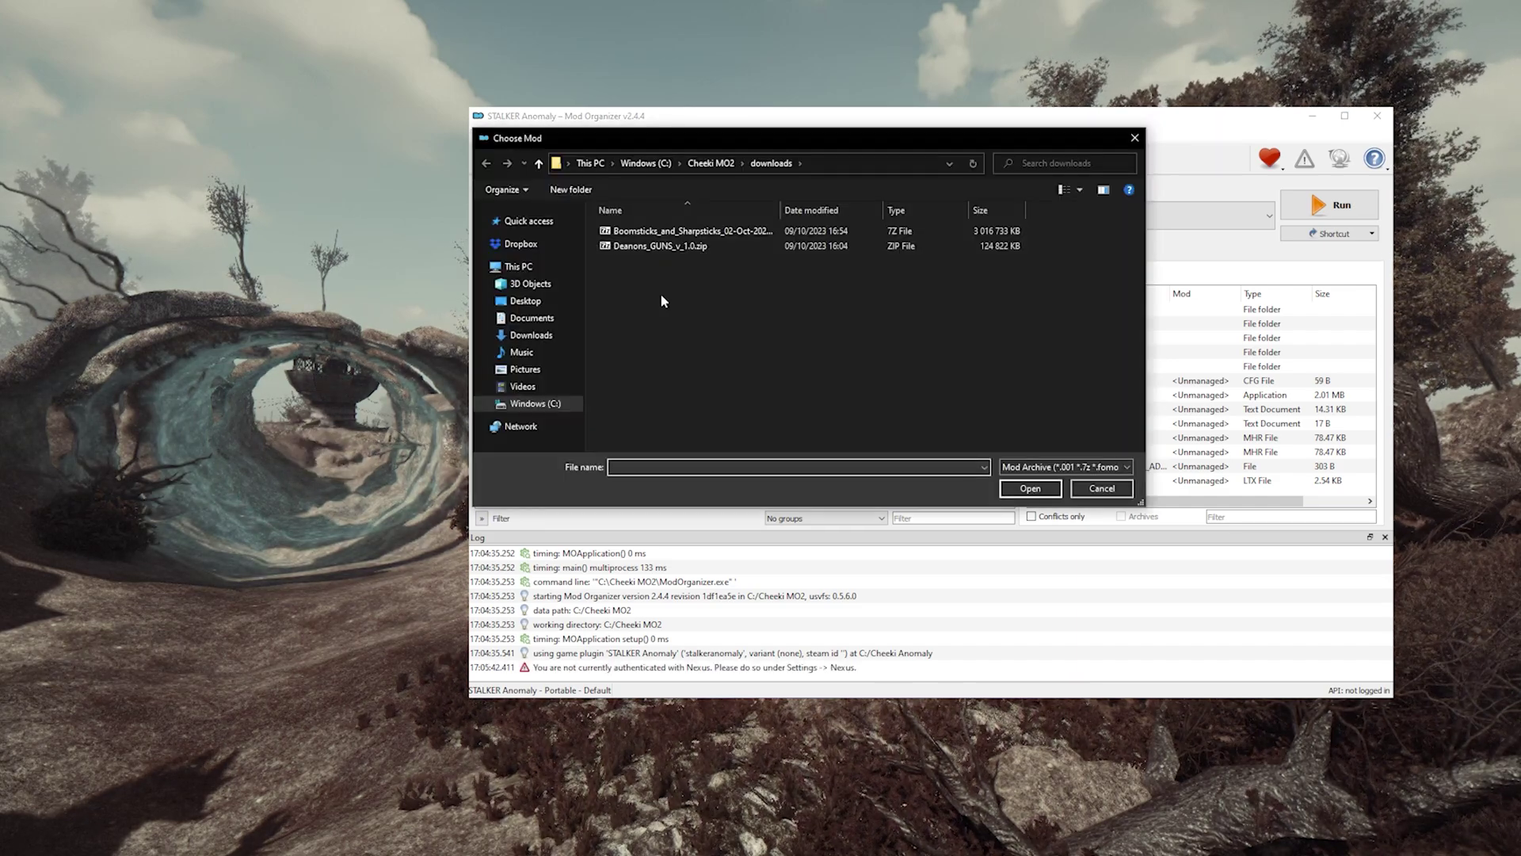
click(657, 247)
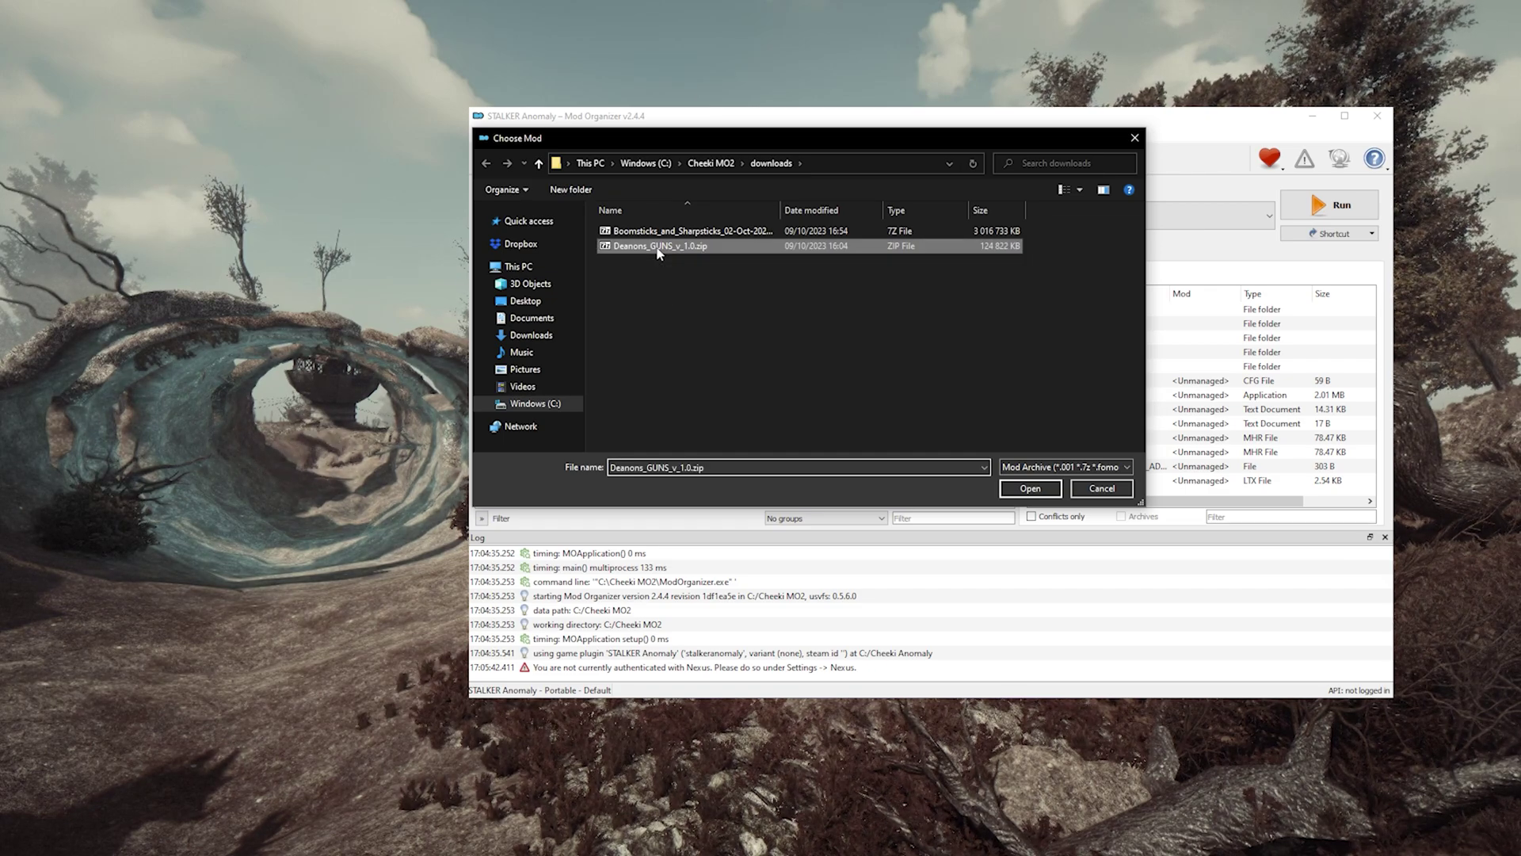
double_click(656, 247)
click(976, 422)
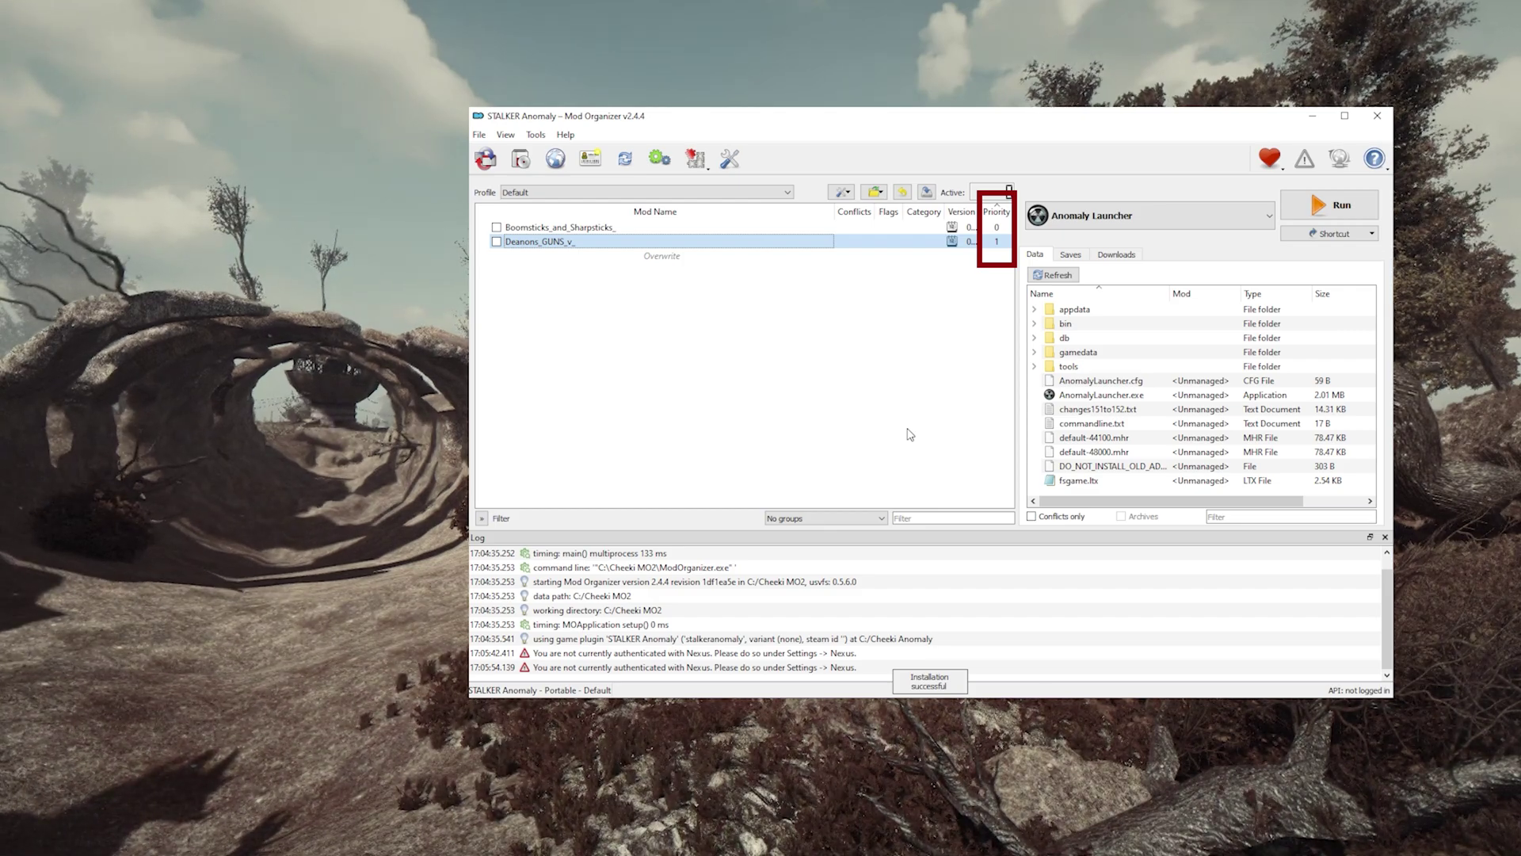
- Enable Boomsticks_and_Sharpsticks_ and Deanons_GUNS_v_, and start Anomaly from Mod Organizer with the DirectX 11 renderer
click(496, 241)
click(496, 226)
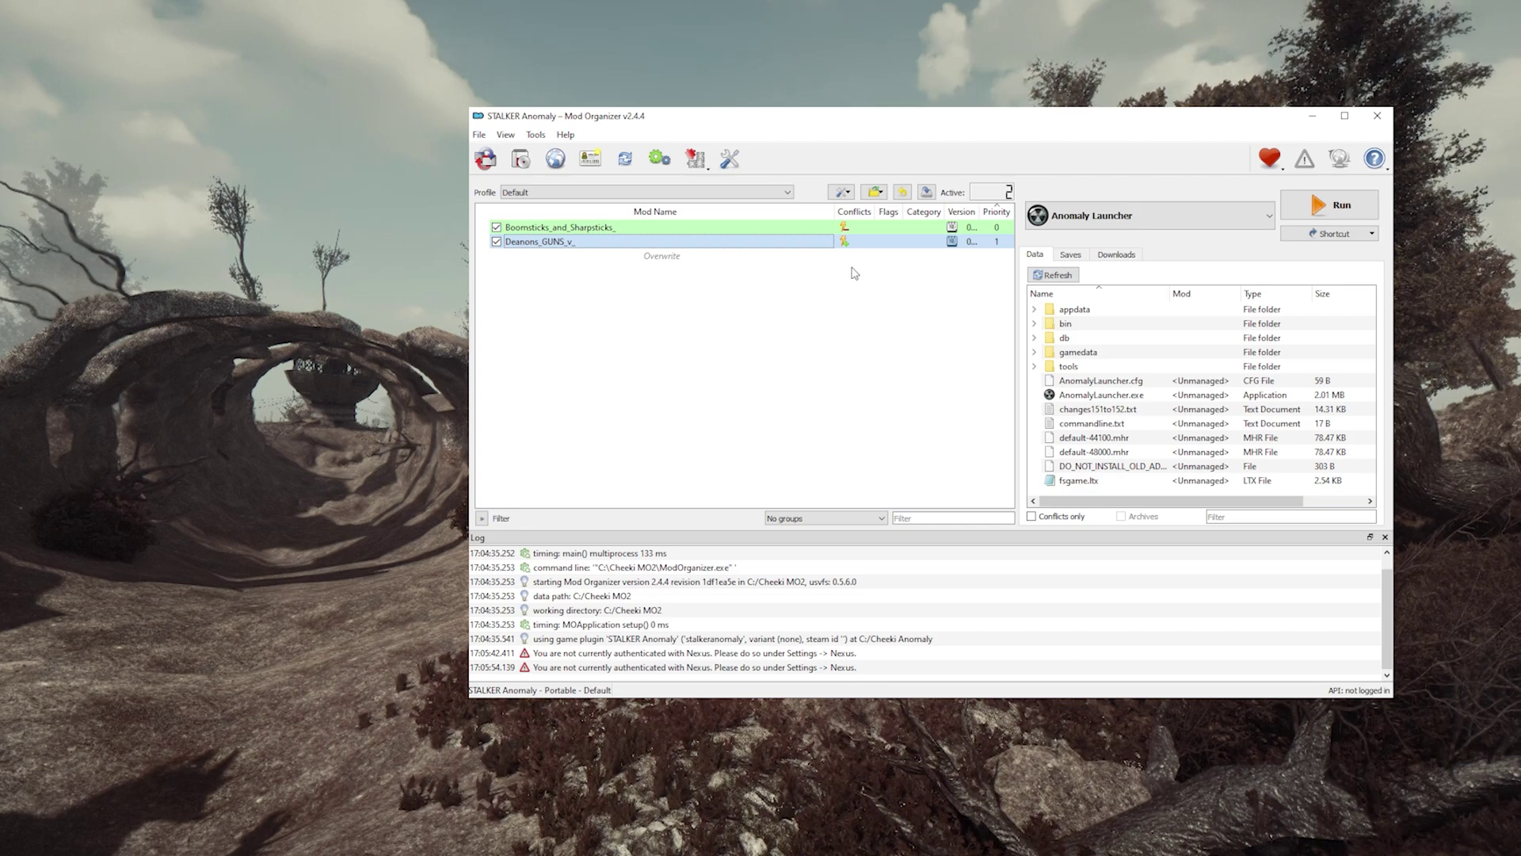
click(1315, 204)
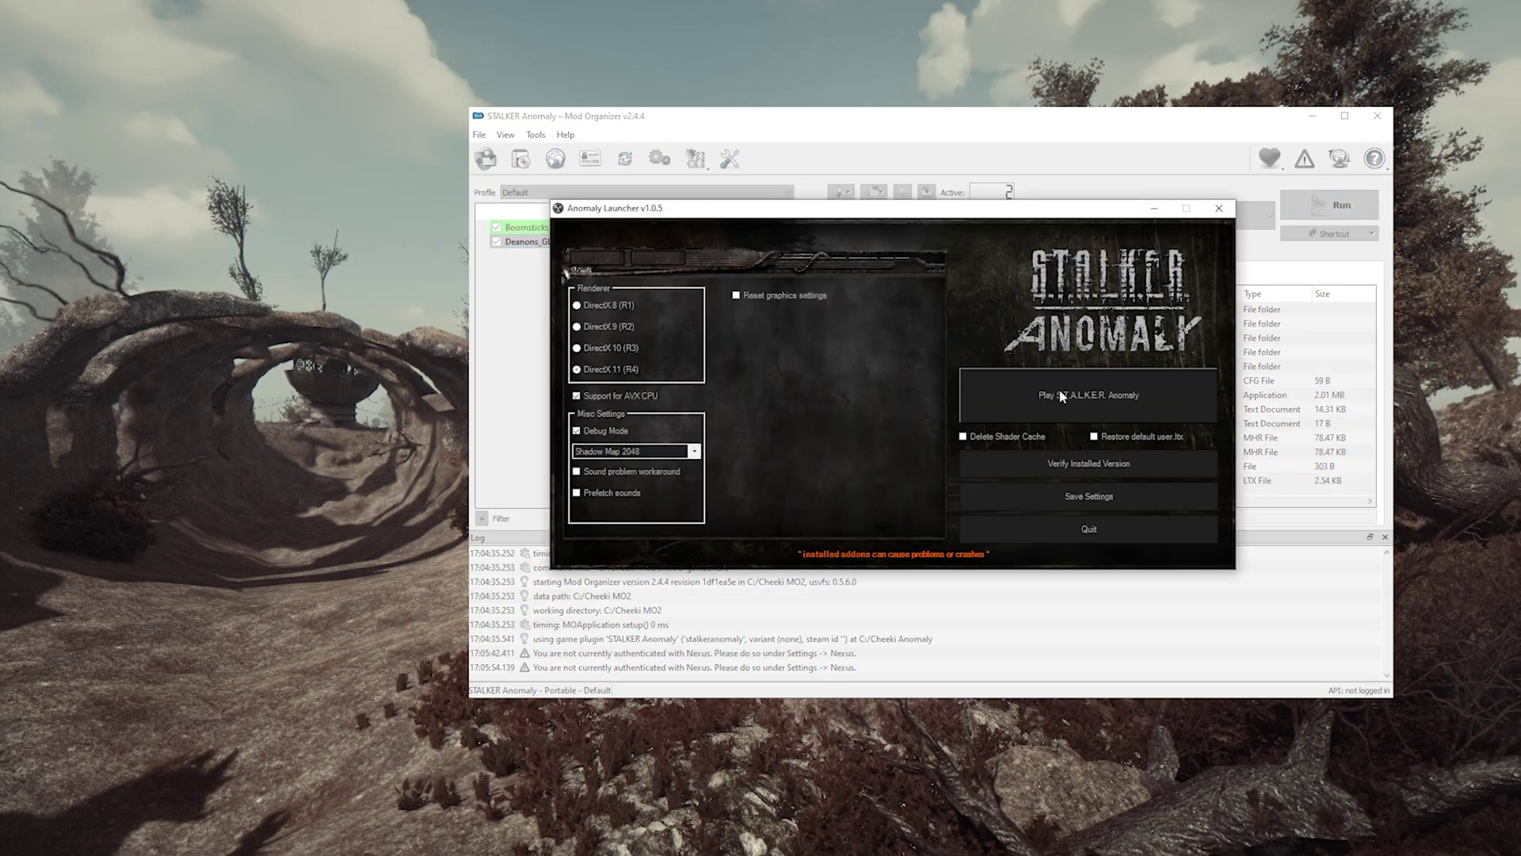
click(1062, 397)
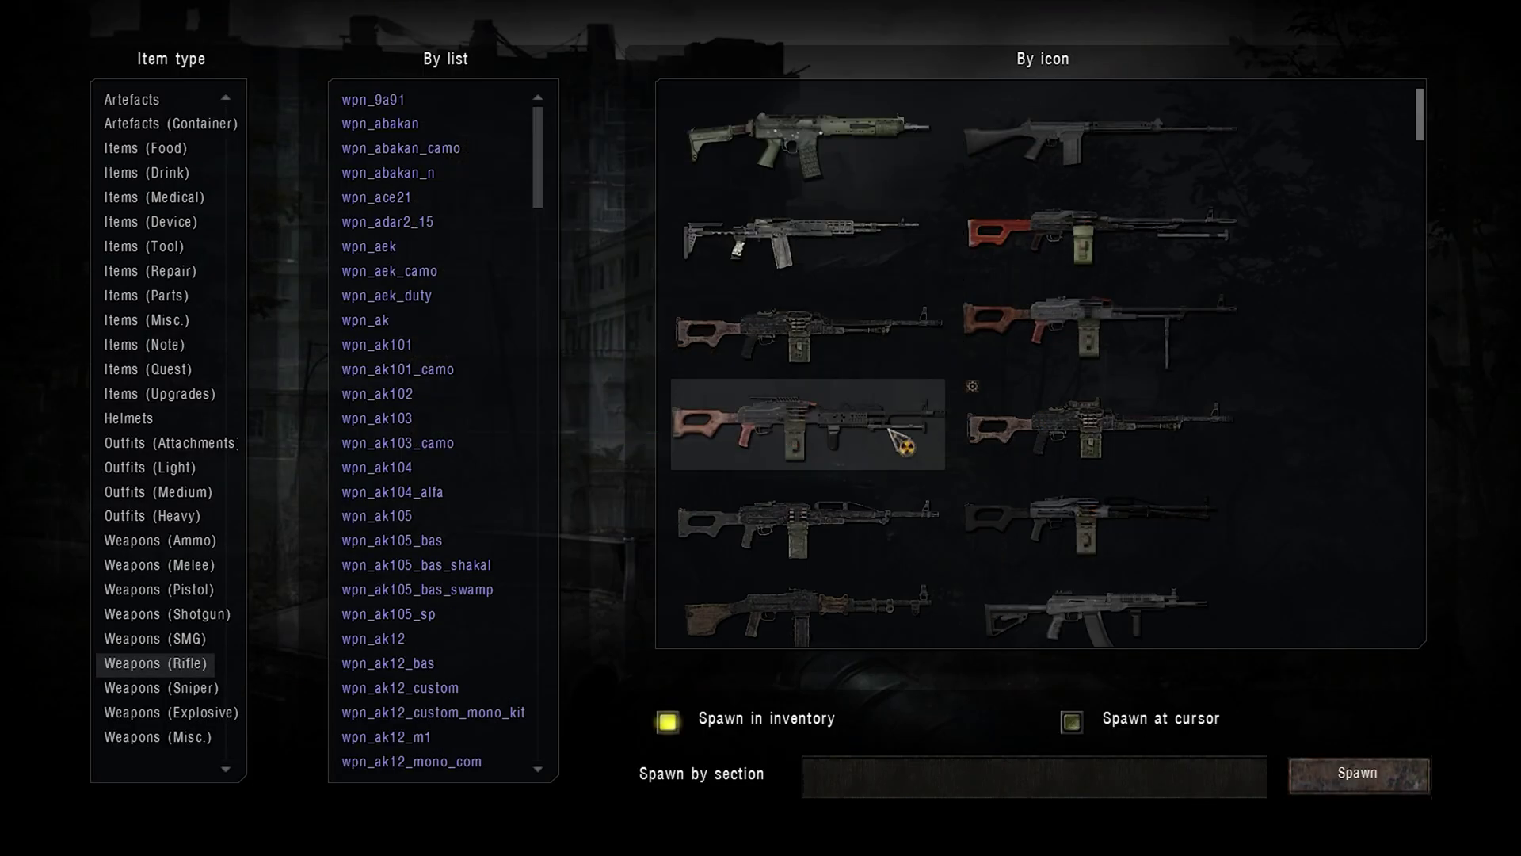
- Look through the rifles in the item spawner and spawn the sniper rifle marked ANIME, wpn_l96a1, into the inventory
mouse_move(890, 431)
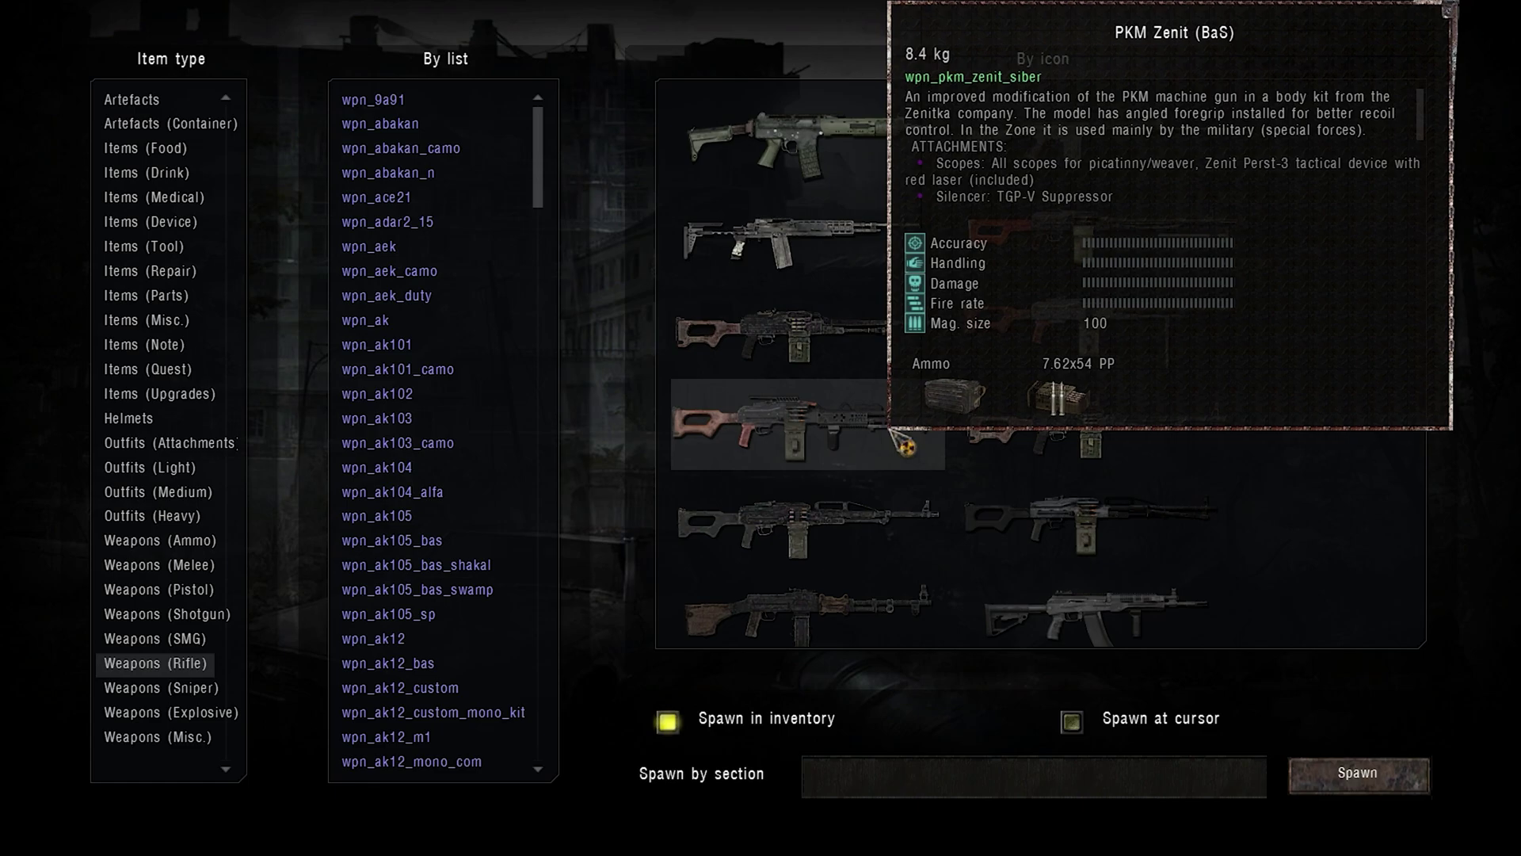
scroll(879, 429, down, 3)
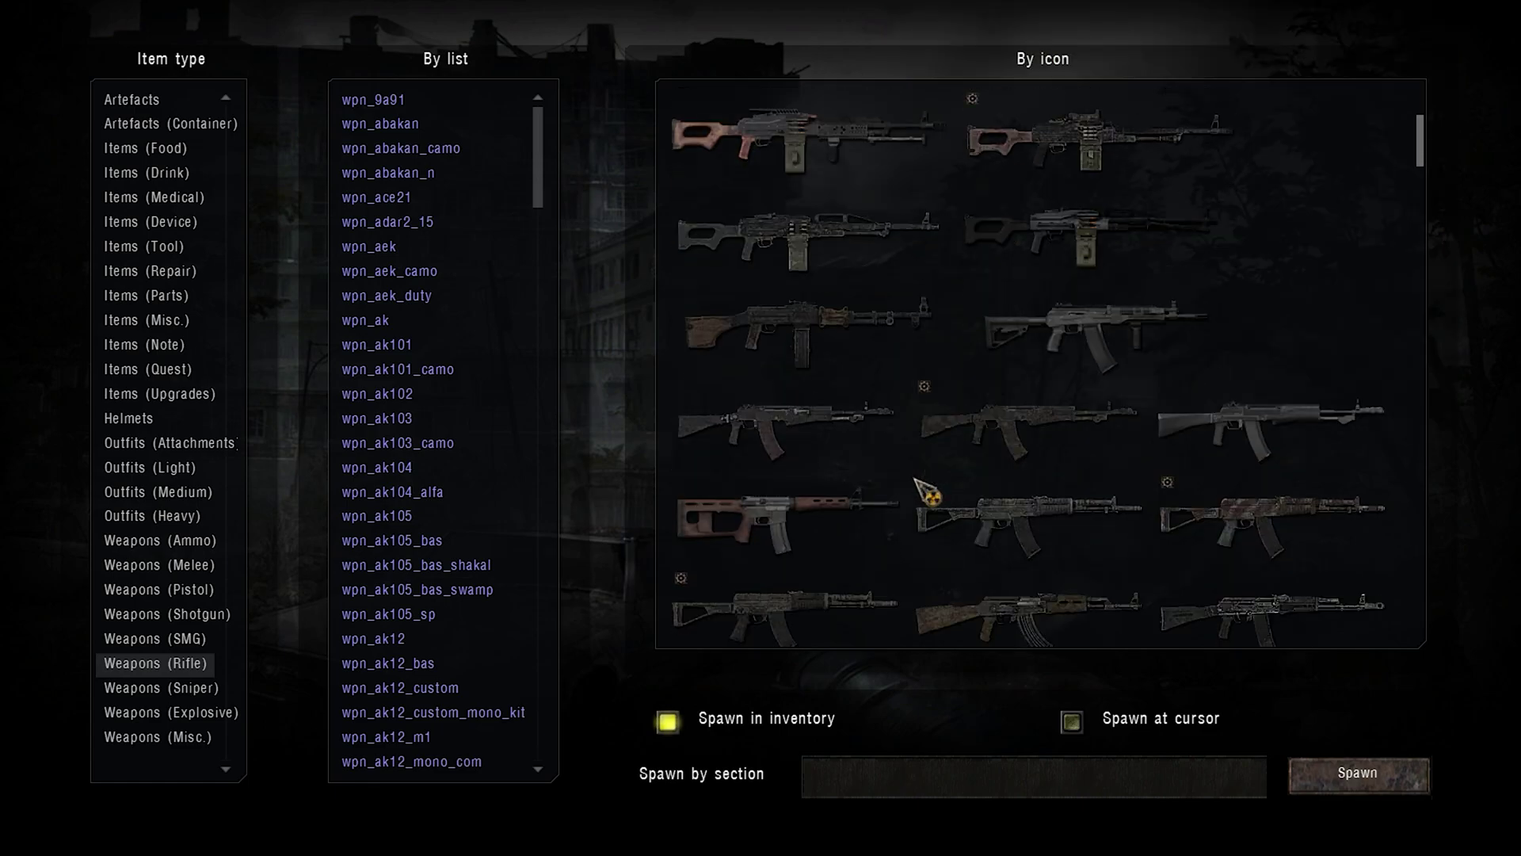
mouse_move(830, 495)
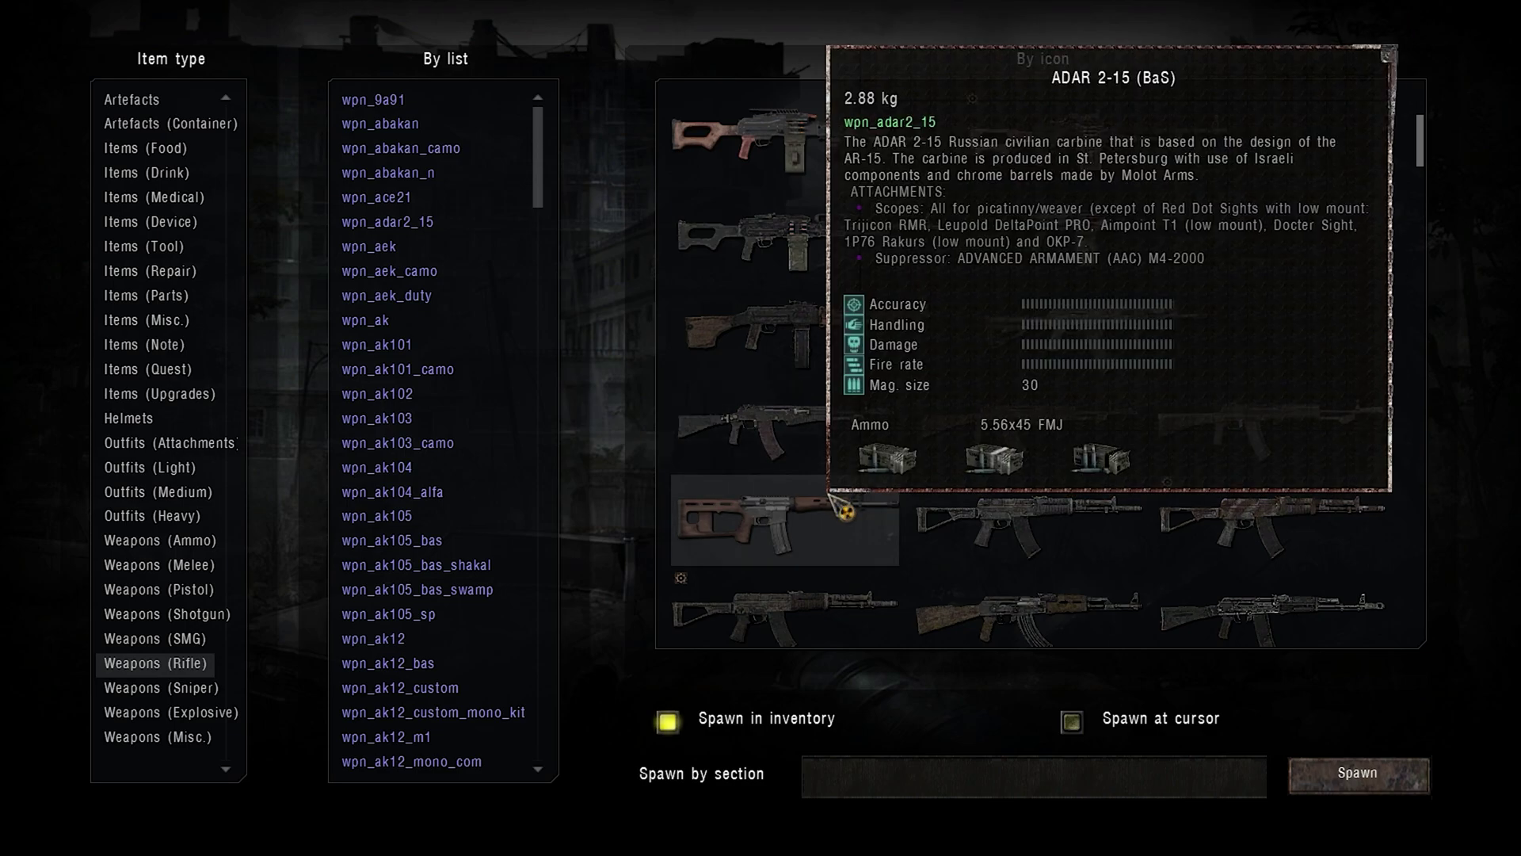
click(192, 694)
scroll(985, 578, down, 1)
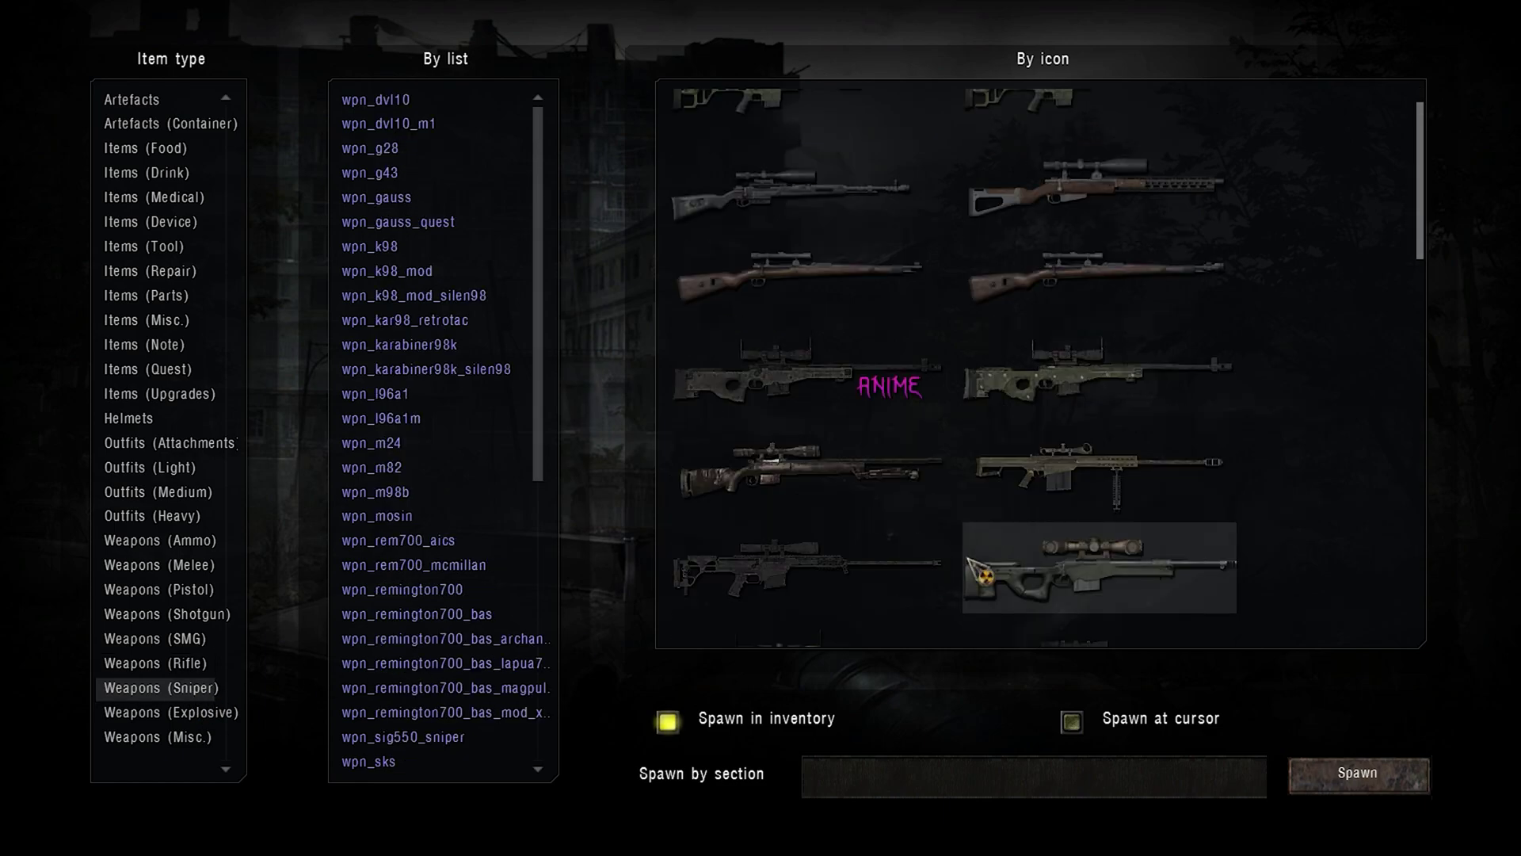
click(810, 413)
scroll(951, 511, down, 4)
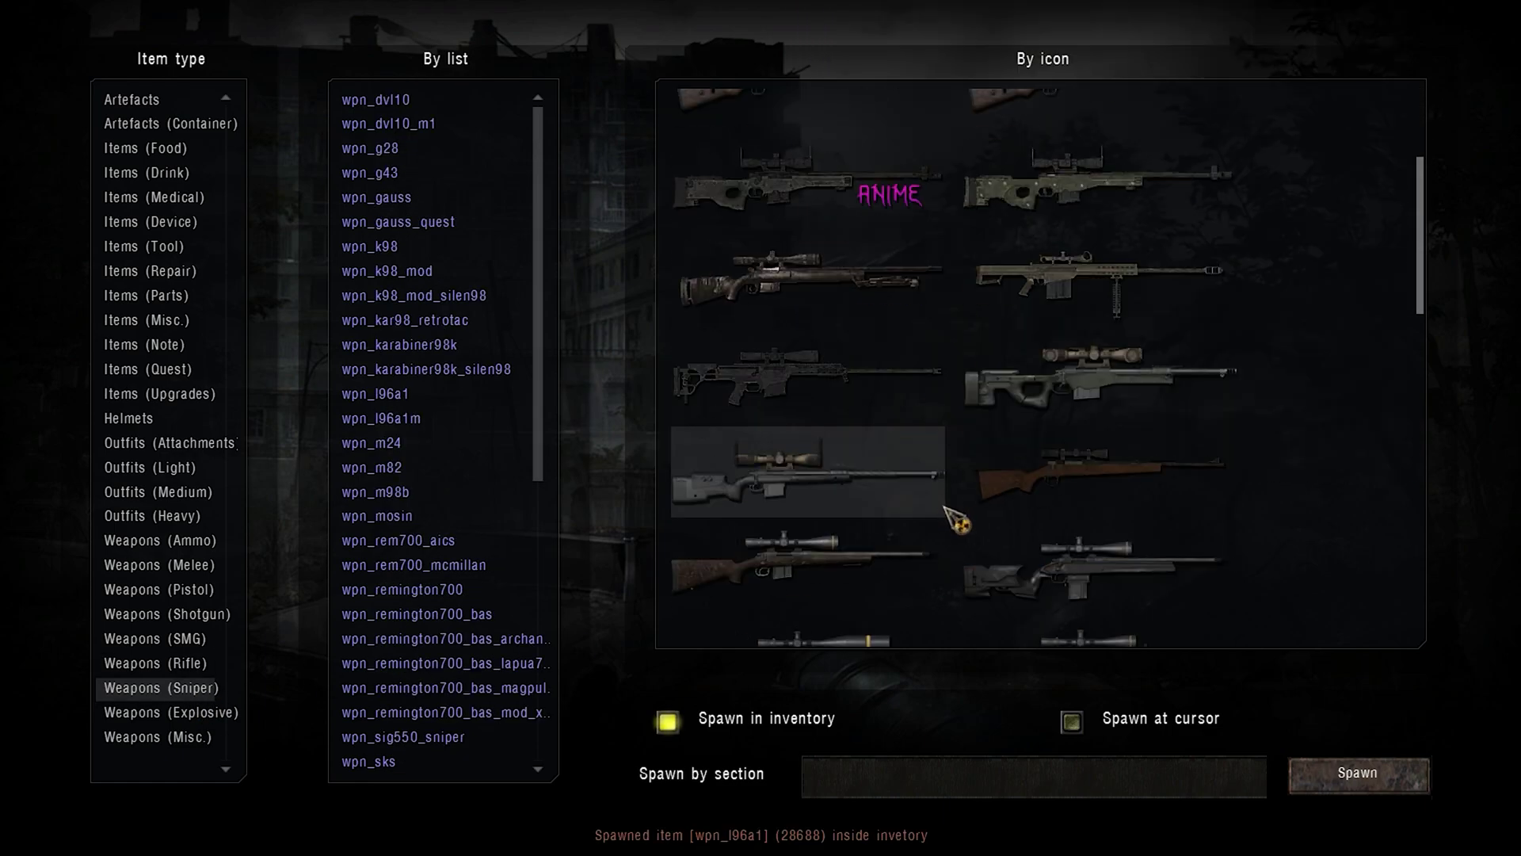
- Return to the game, draw the spawned anime sniper rifle and test aiming with it before and after rearranging the inventory
key(Escape)
key(3)
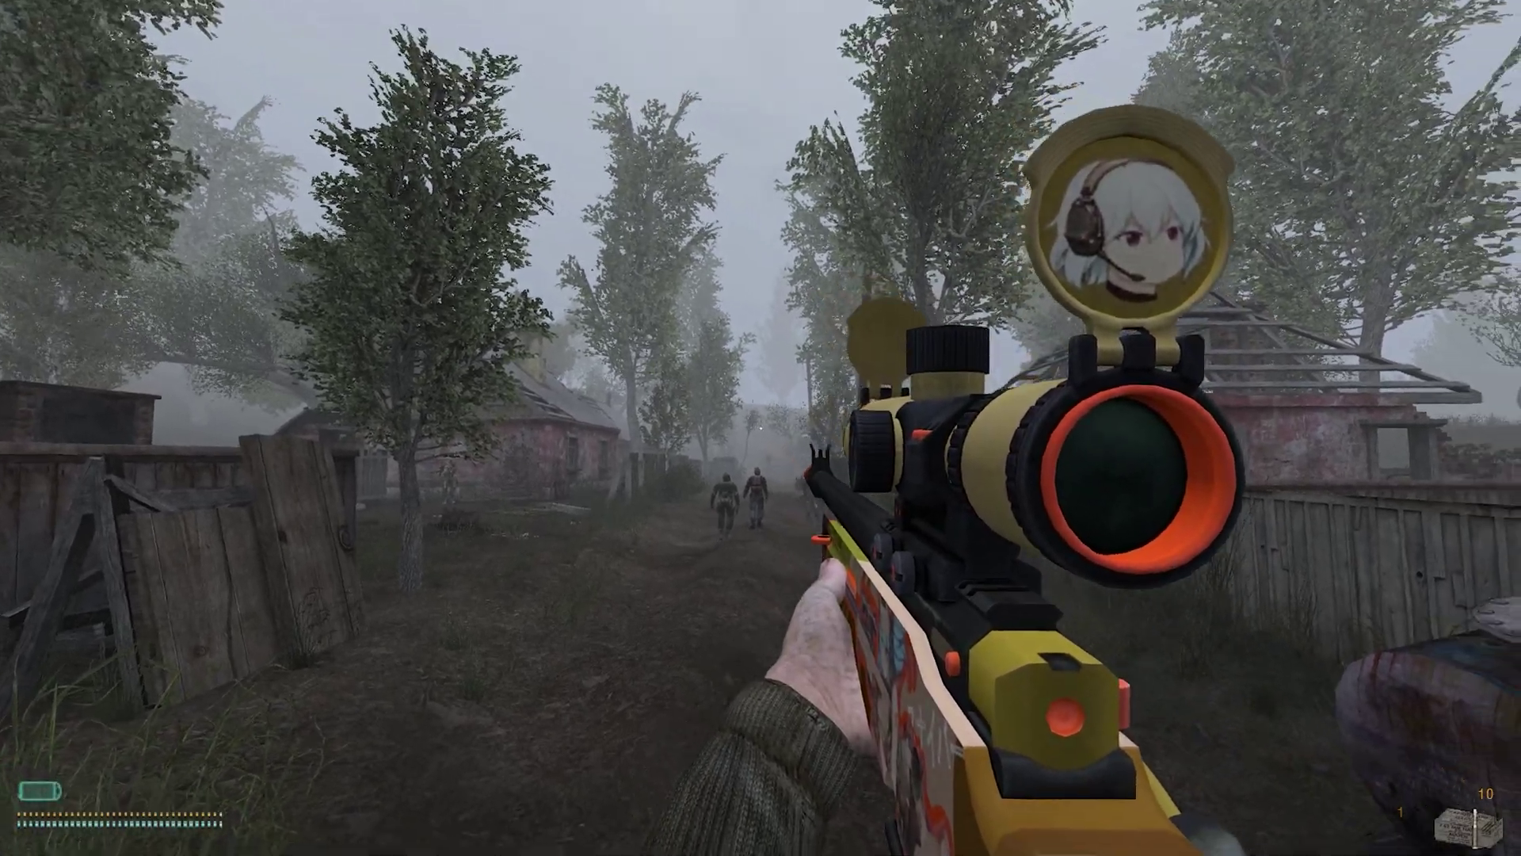
right_click(760, 428)
right_click(760, 428)
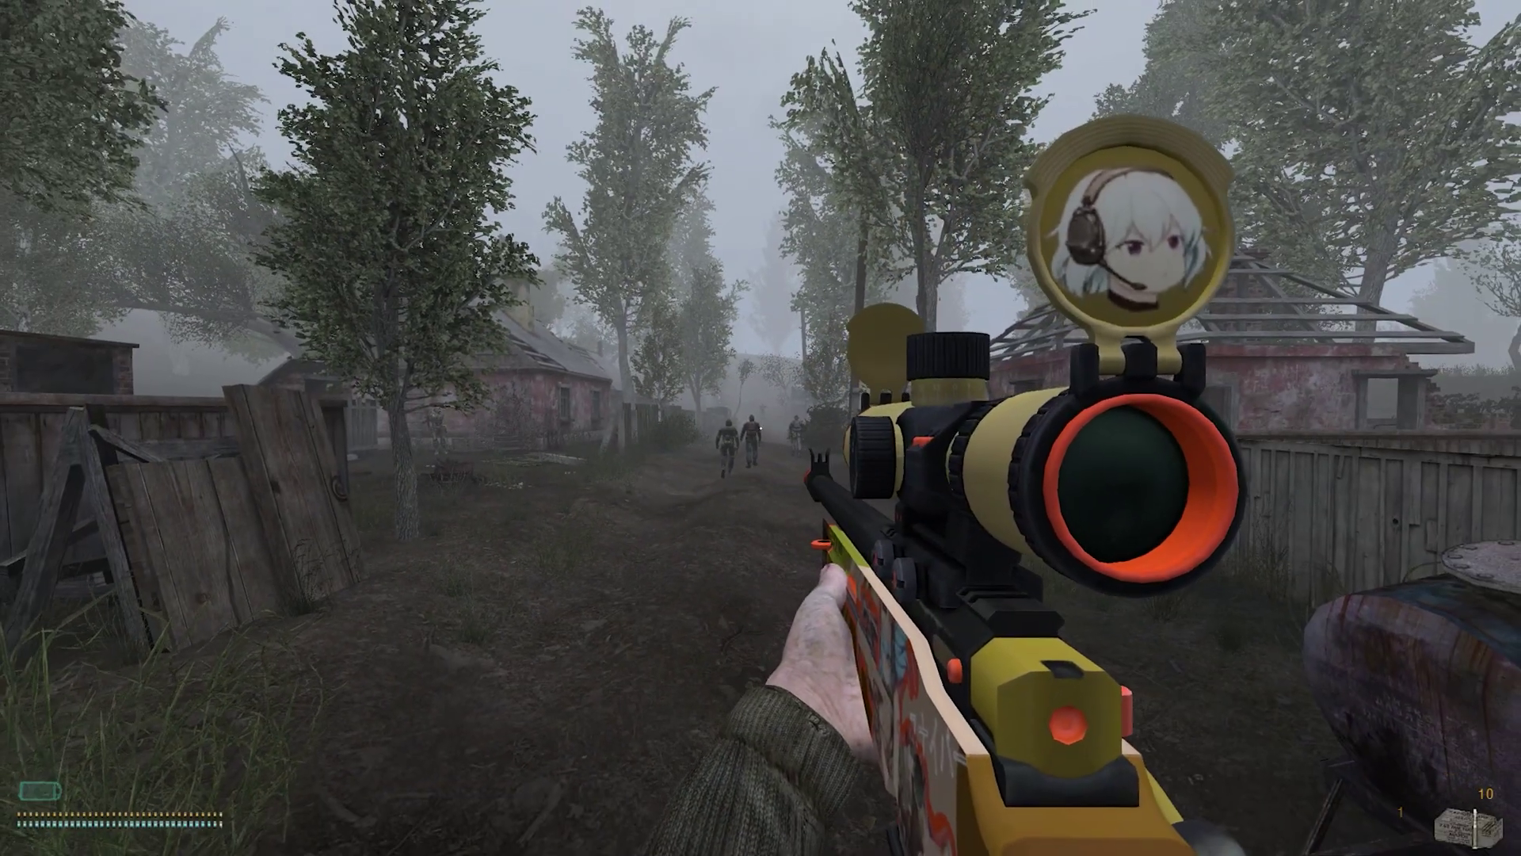
key(i)
drag(1101, 187, 891, 230)
key(i)
right_click(761, 428)
right_click(761, 427)
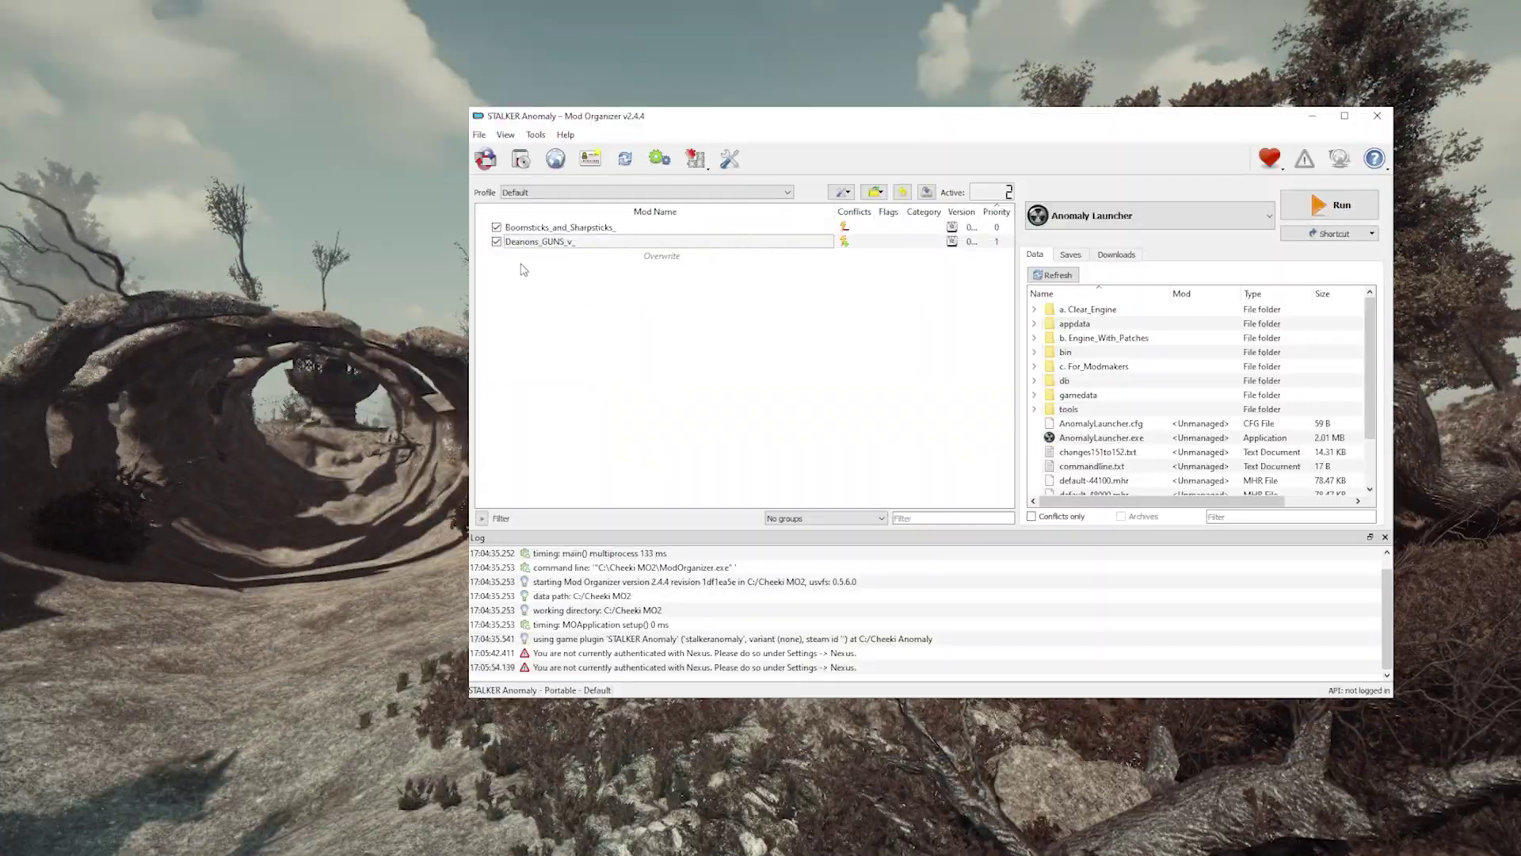
- Disable Deanons_GUNS_v_ in Mod Organizer and remove the mod completely
click(496, 241)
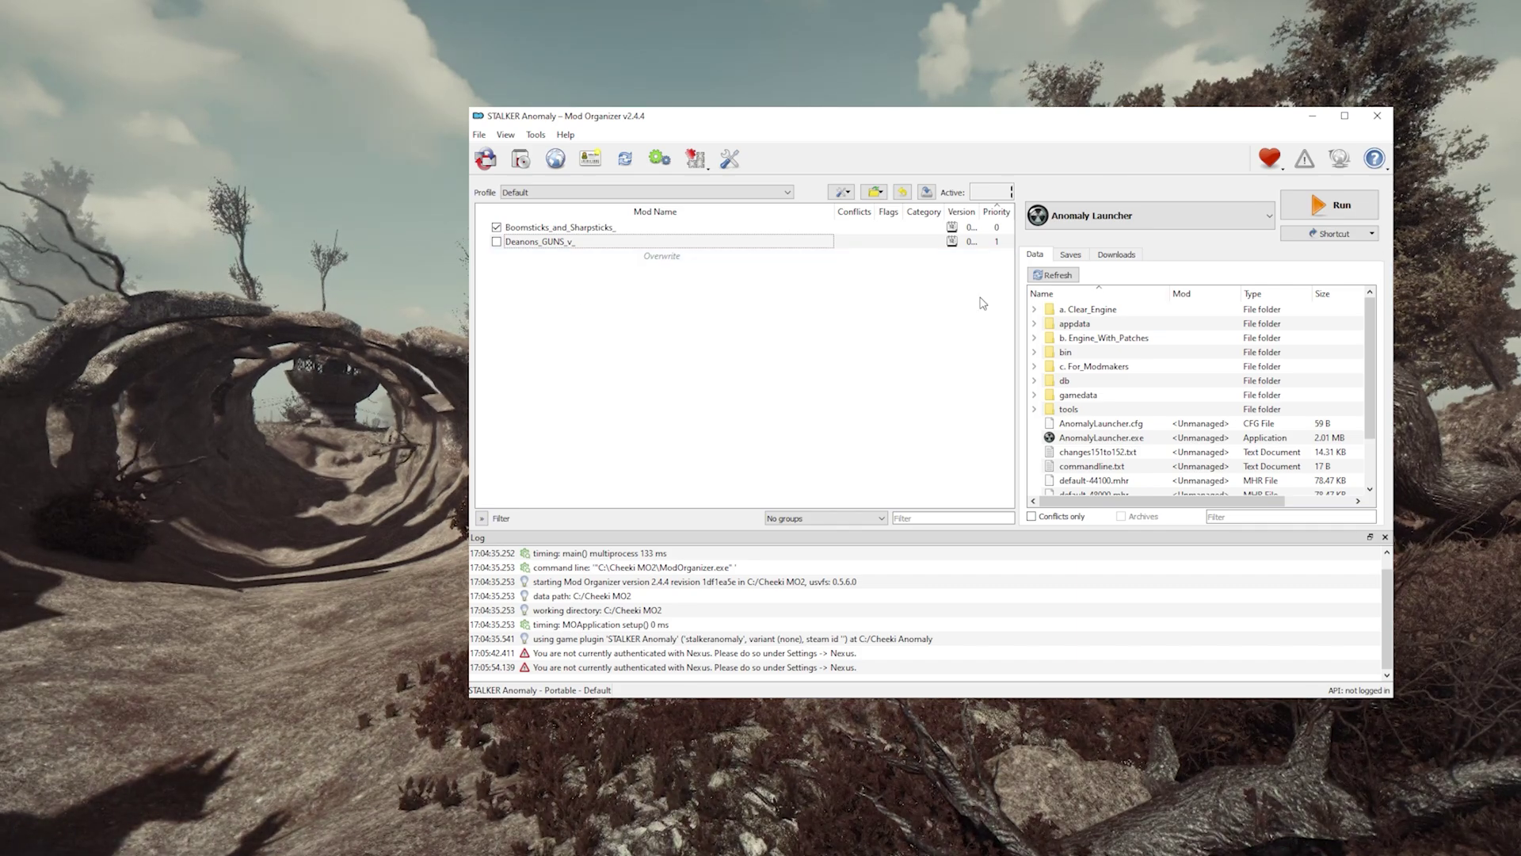
right_click(575, 249)
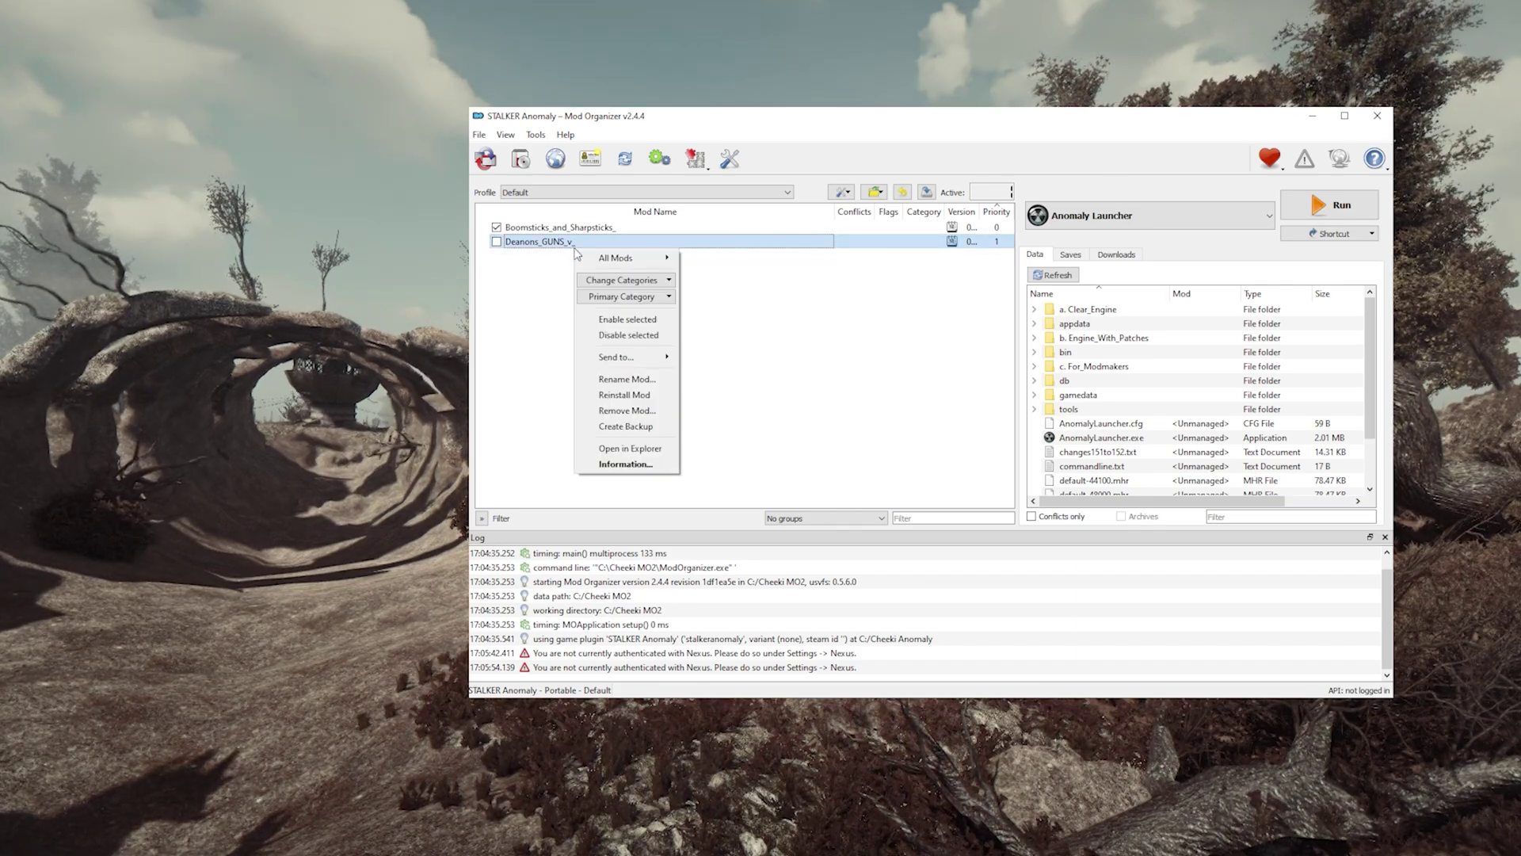
click(668, 411)
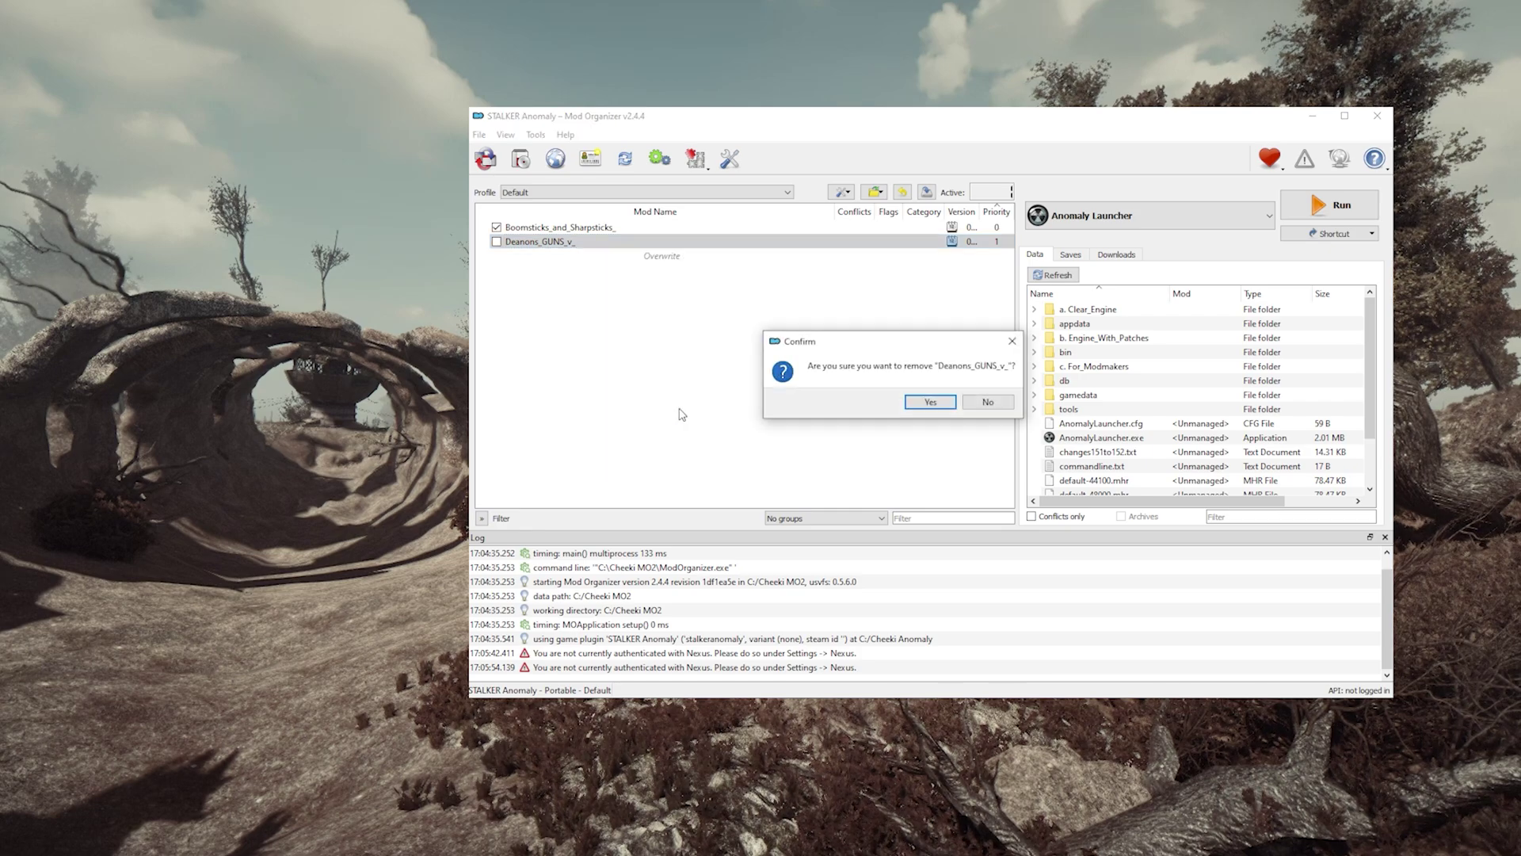
click(928, 409)
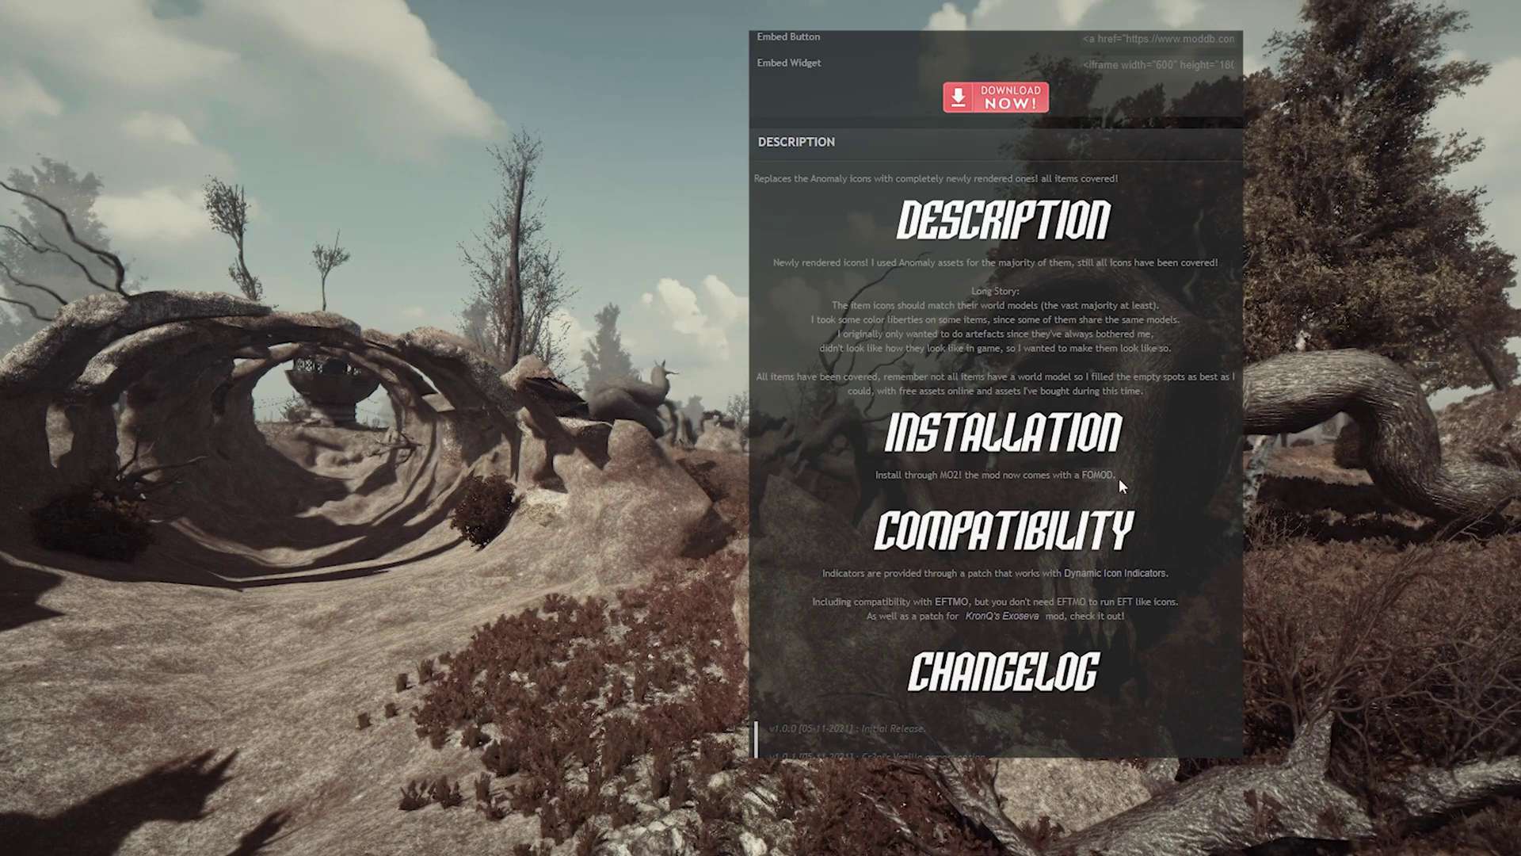
- Move Maids_Vanilla_HD_Icons_4-31.7z from the desktop's Anomaly folder into C:\Cheeki MO2\downloads
scroll(1125, 491, up, 6)
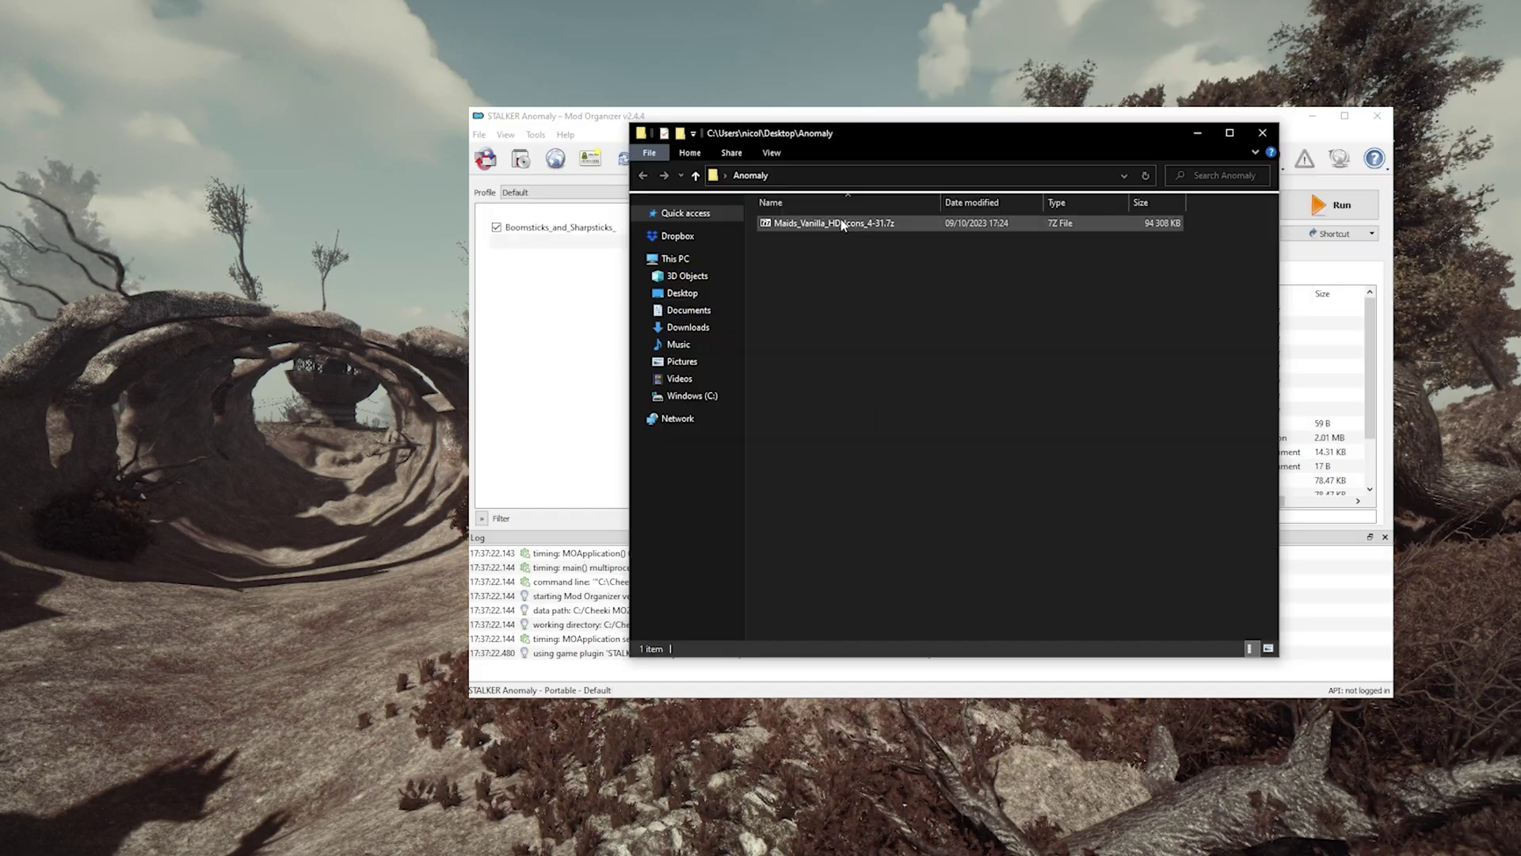
right_click(842, 225)
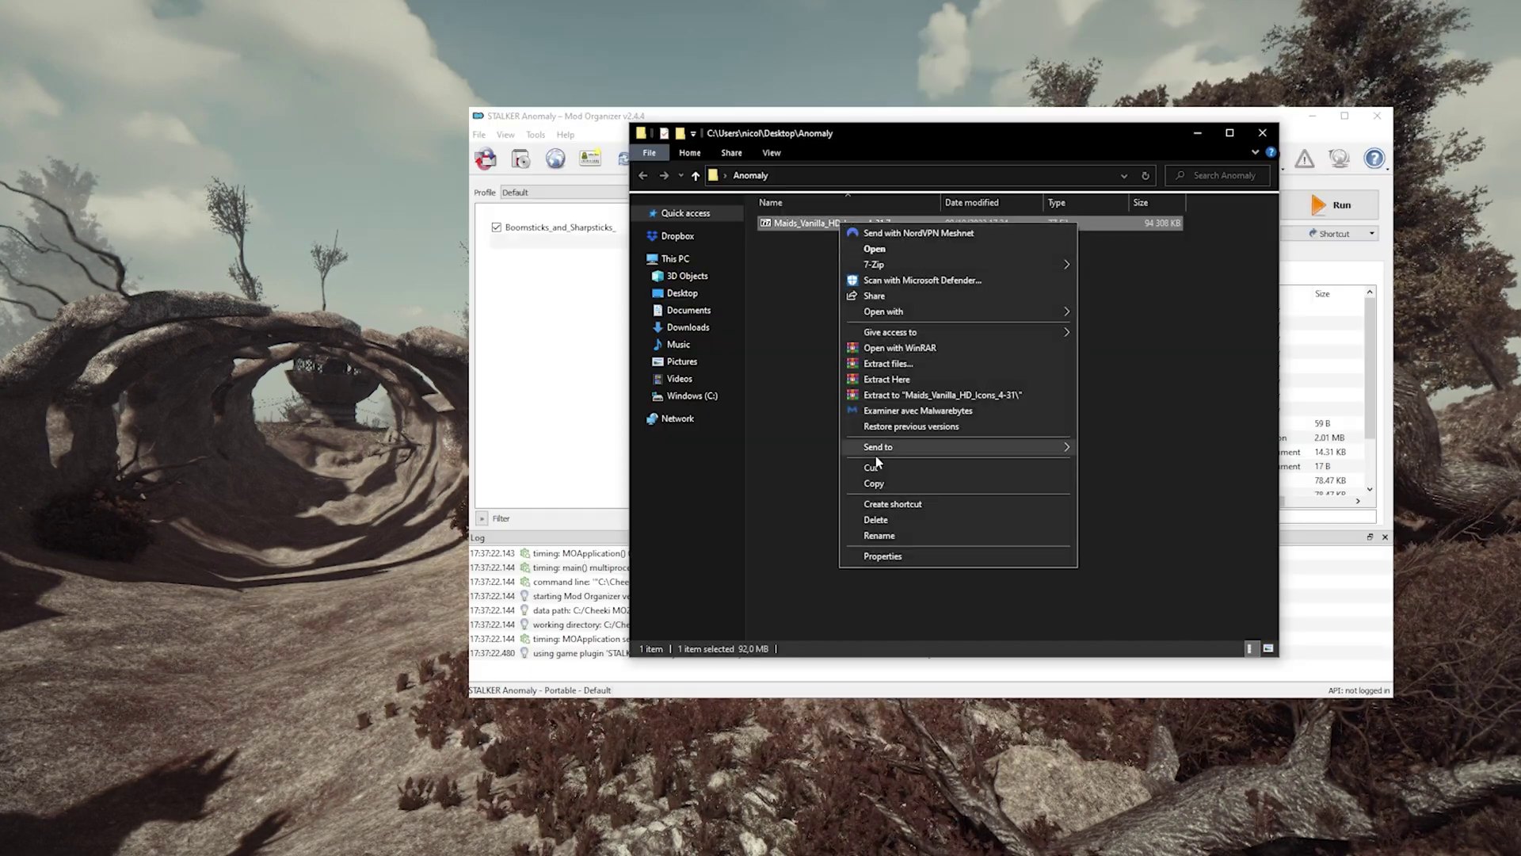
click(880, 468)
click(692, 395)
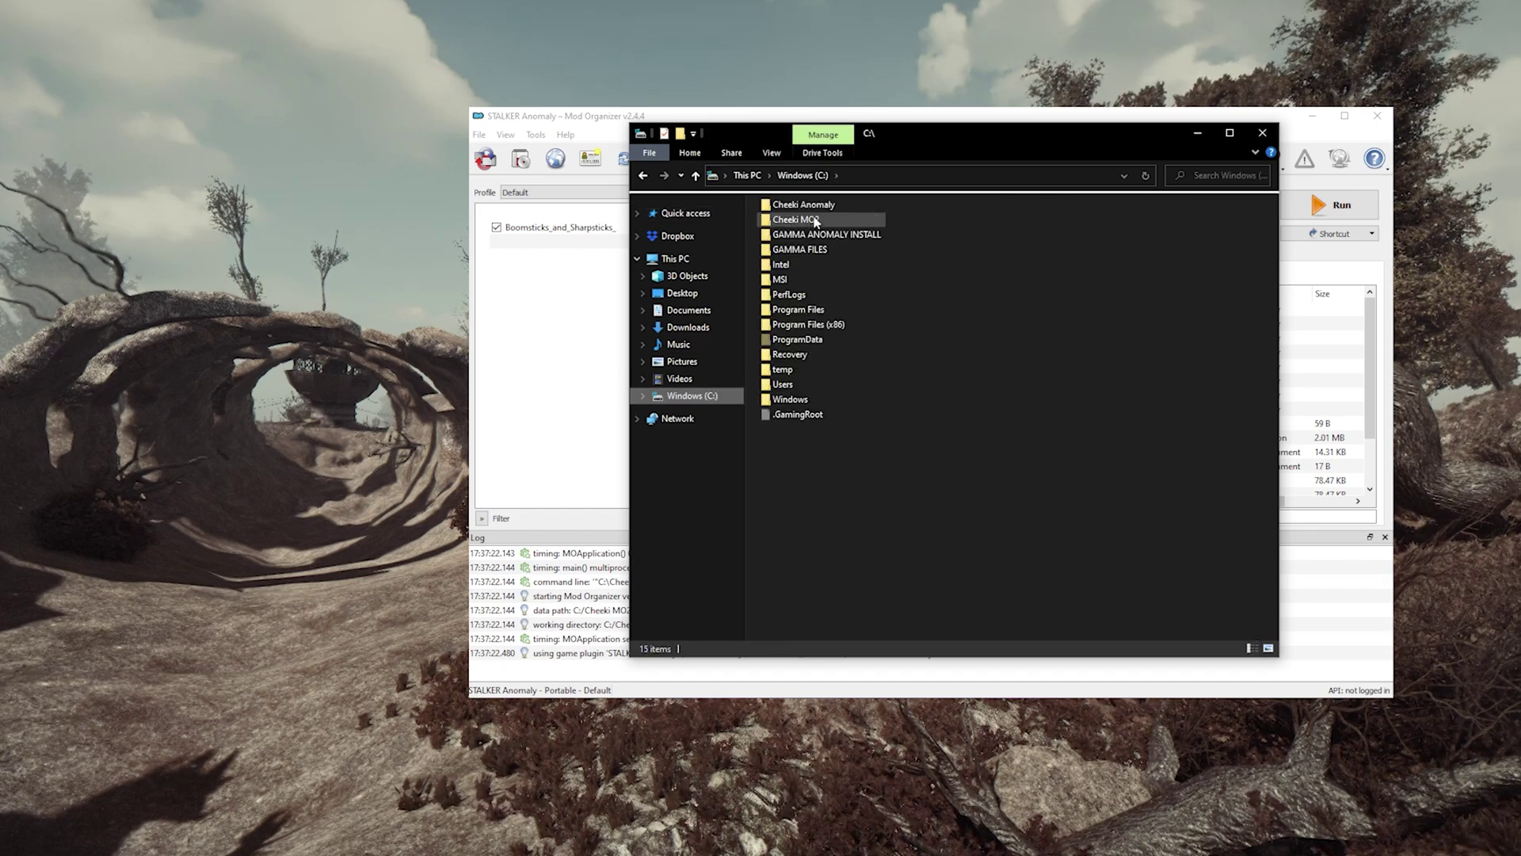
double_click(792, 223)
double_click(794, 253)
right_click(811, 310)
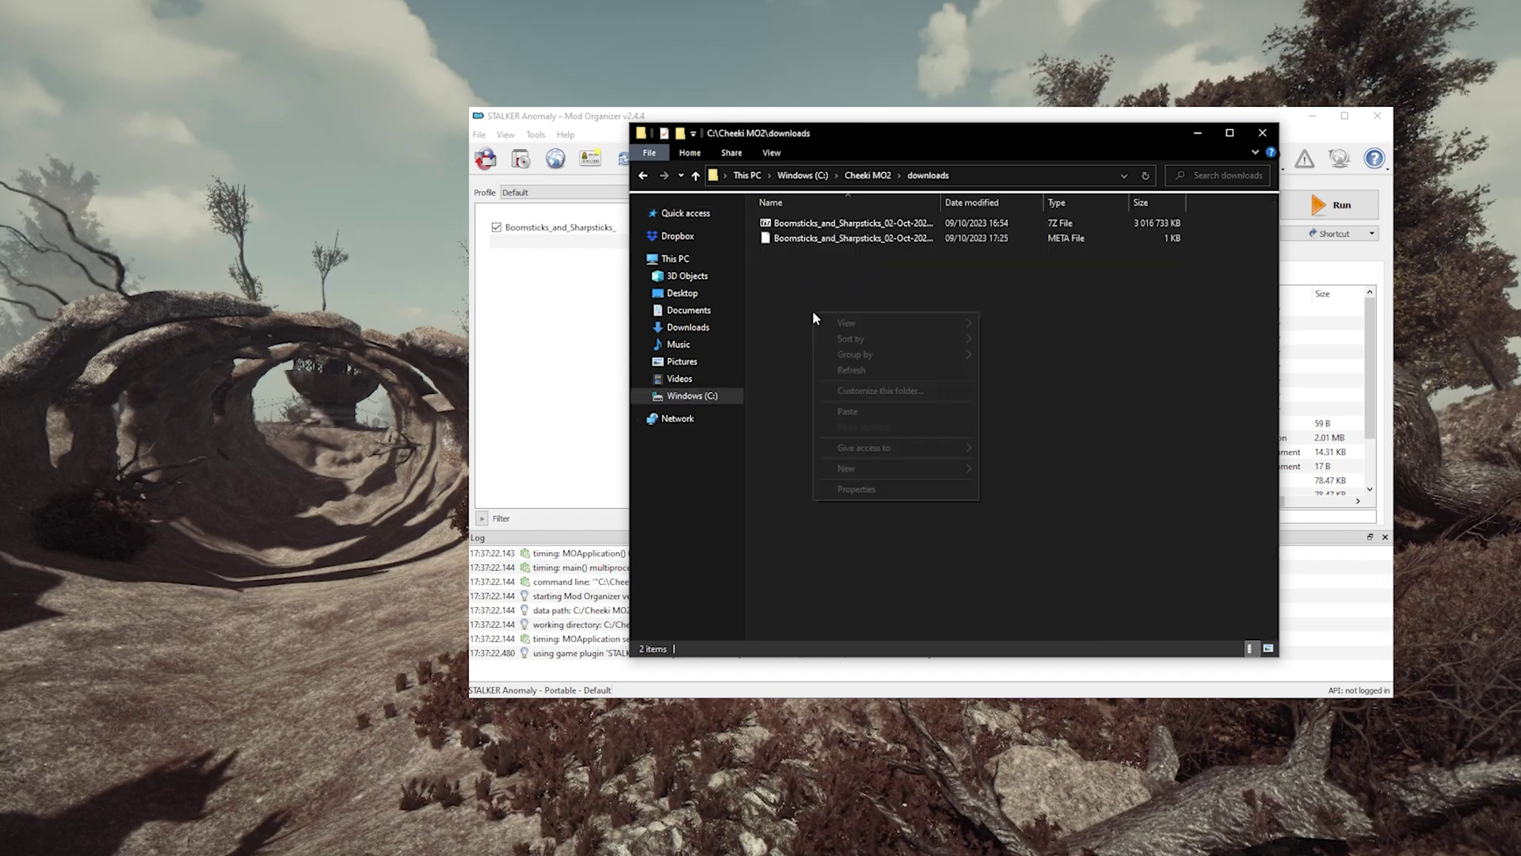
click(847, 400)
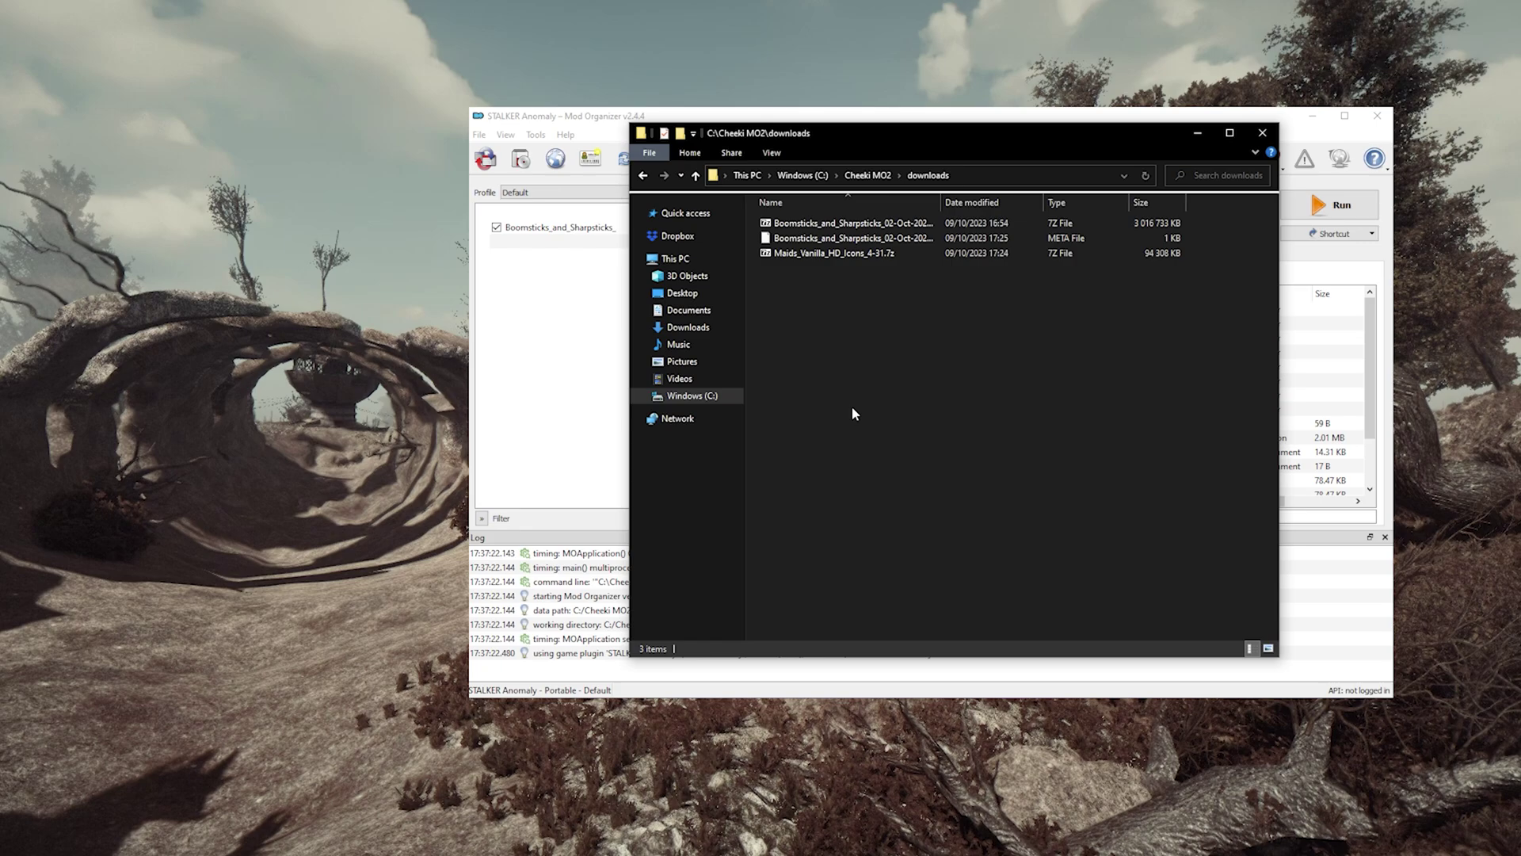
- Return to Mod Organizer and start installing a new mod from Maids_Vanilla_HD_Icons_4-31.7z in the downloads folder
click(1262, 133)
right_click(678, 319)
click(702, 325)
click(681, 247)
double_click(681, 247)
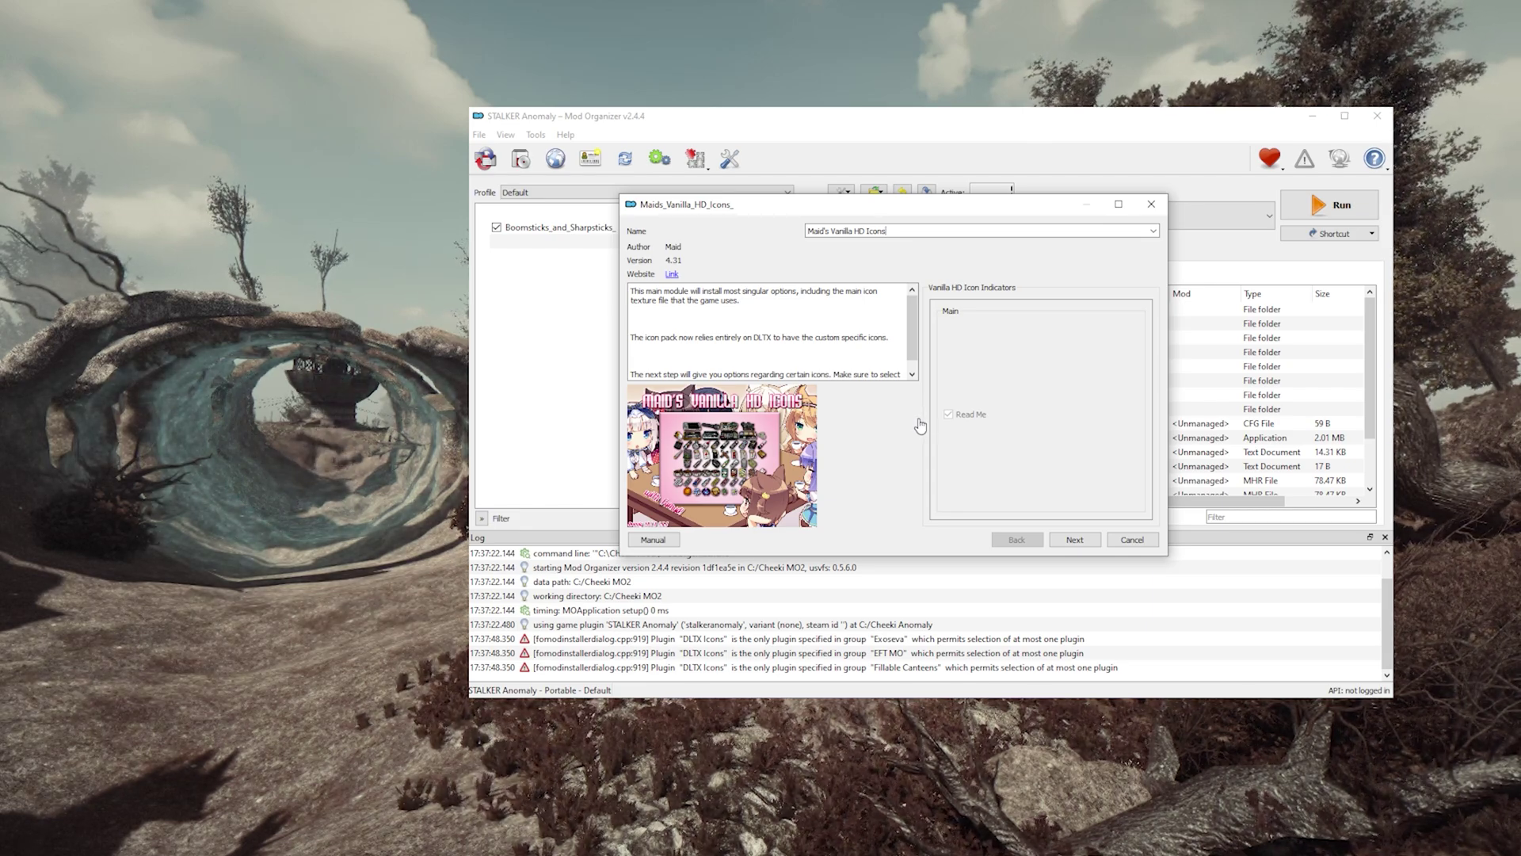
- Install Maid's Vanilla HD Icons with Upgrades Colorful, Vanilla Ammo Clean, BaS Compat, Armors Vanilla and Backpacks Style 1, skipping patches and indicators, and enable the mod
click(1088, 543)
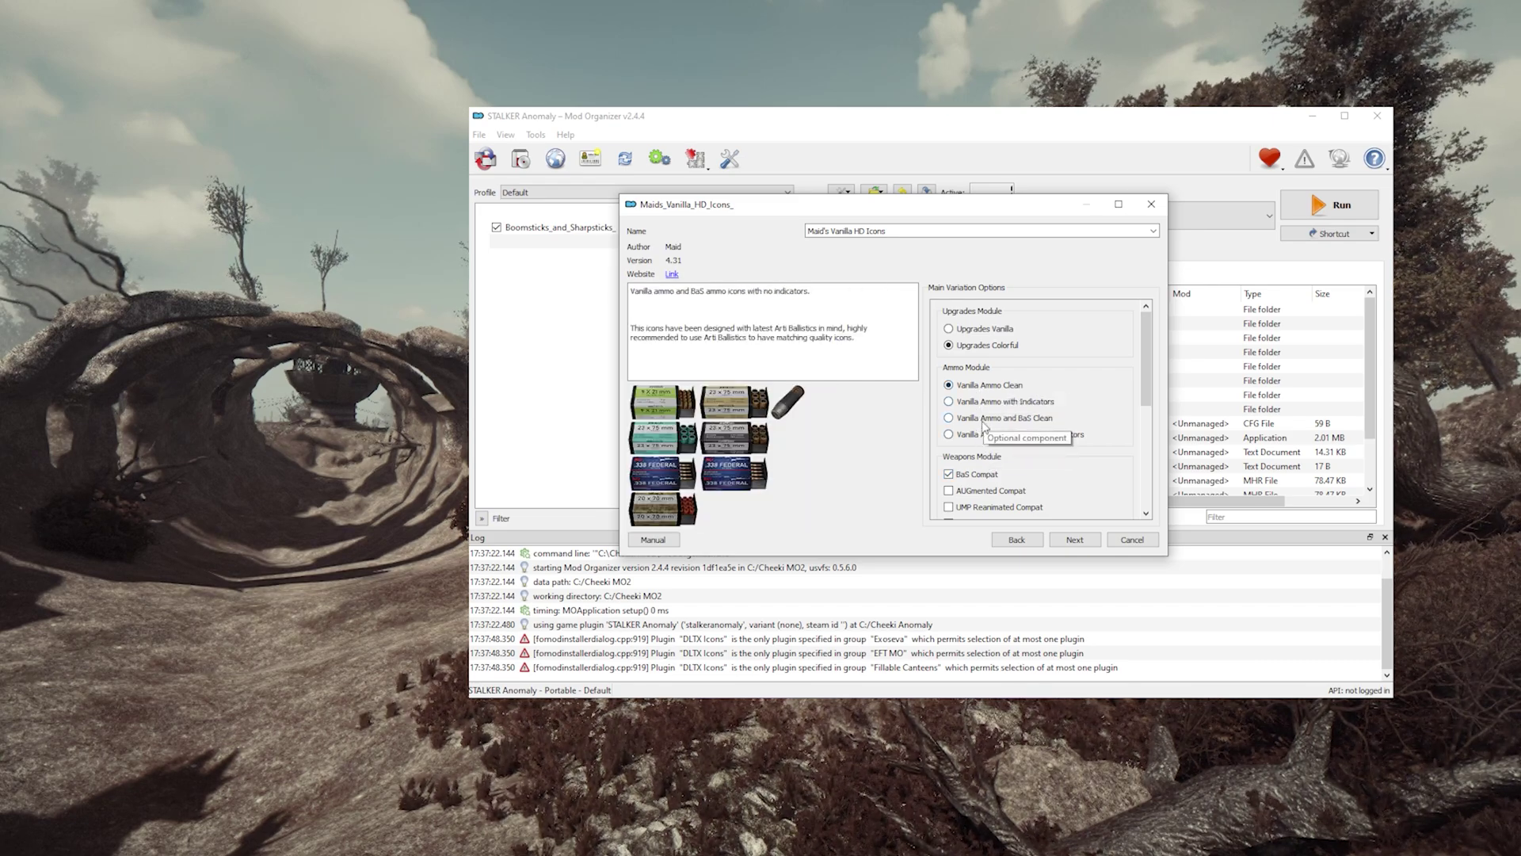
scroll(998, 444, down, 6)
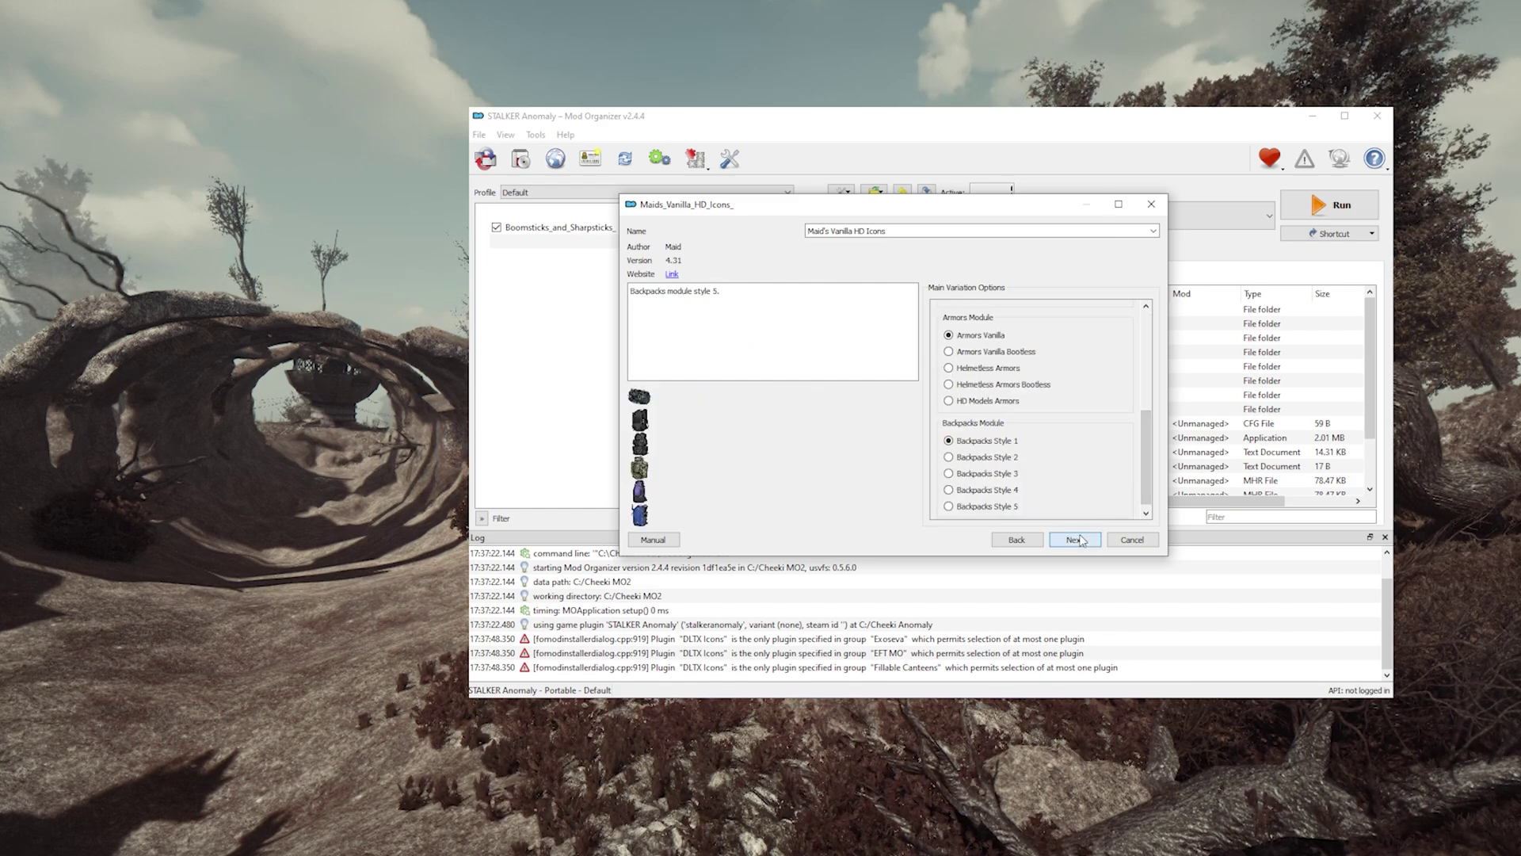
click(1079, 539)
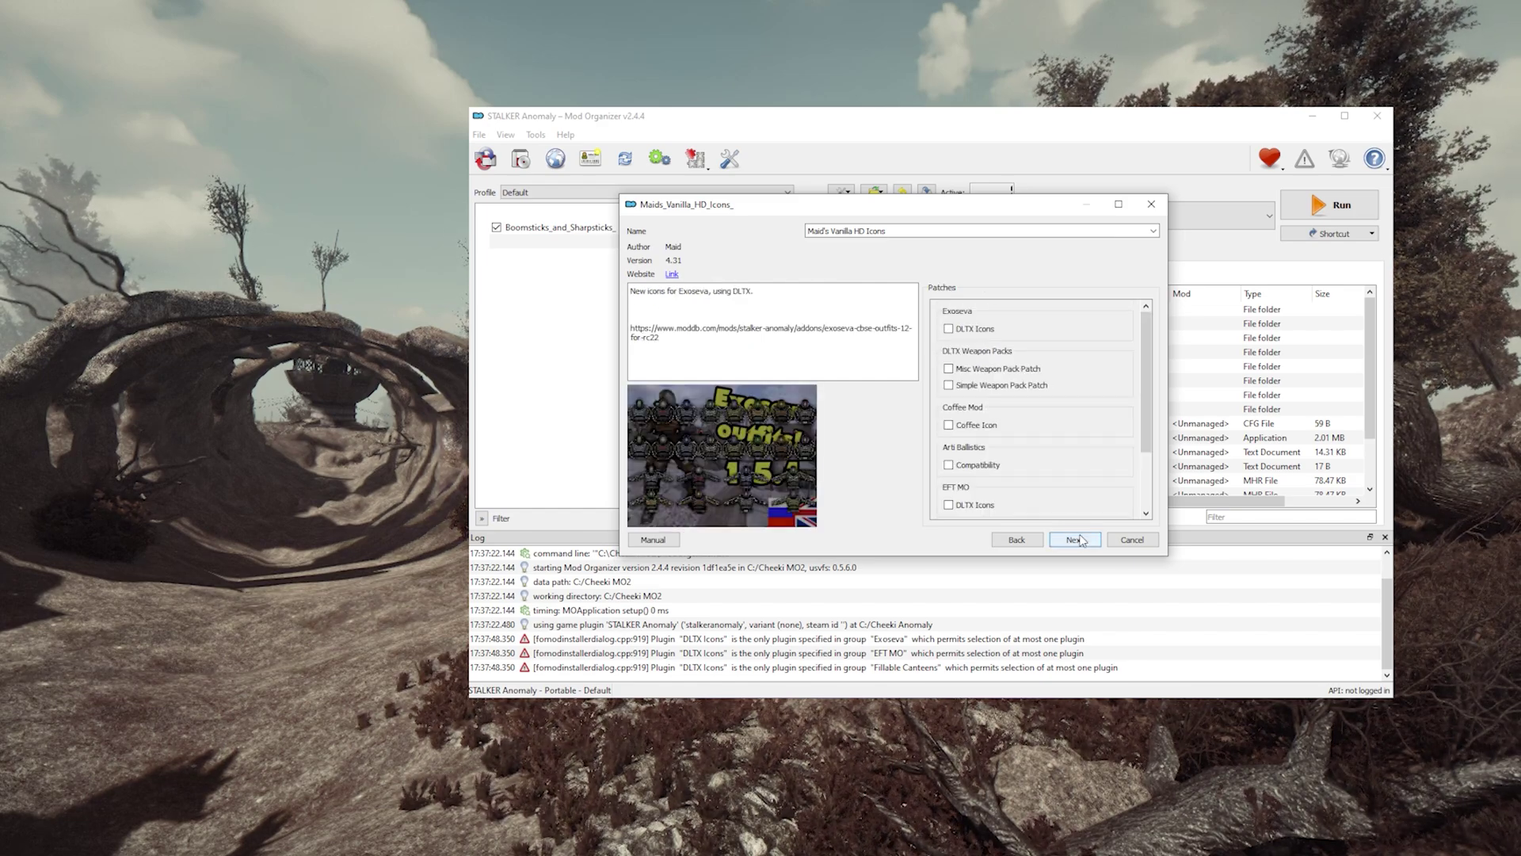
click(1079, 540)
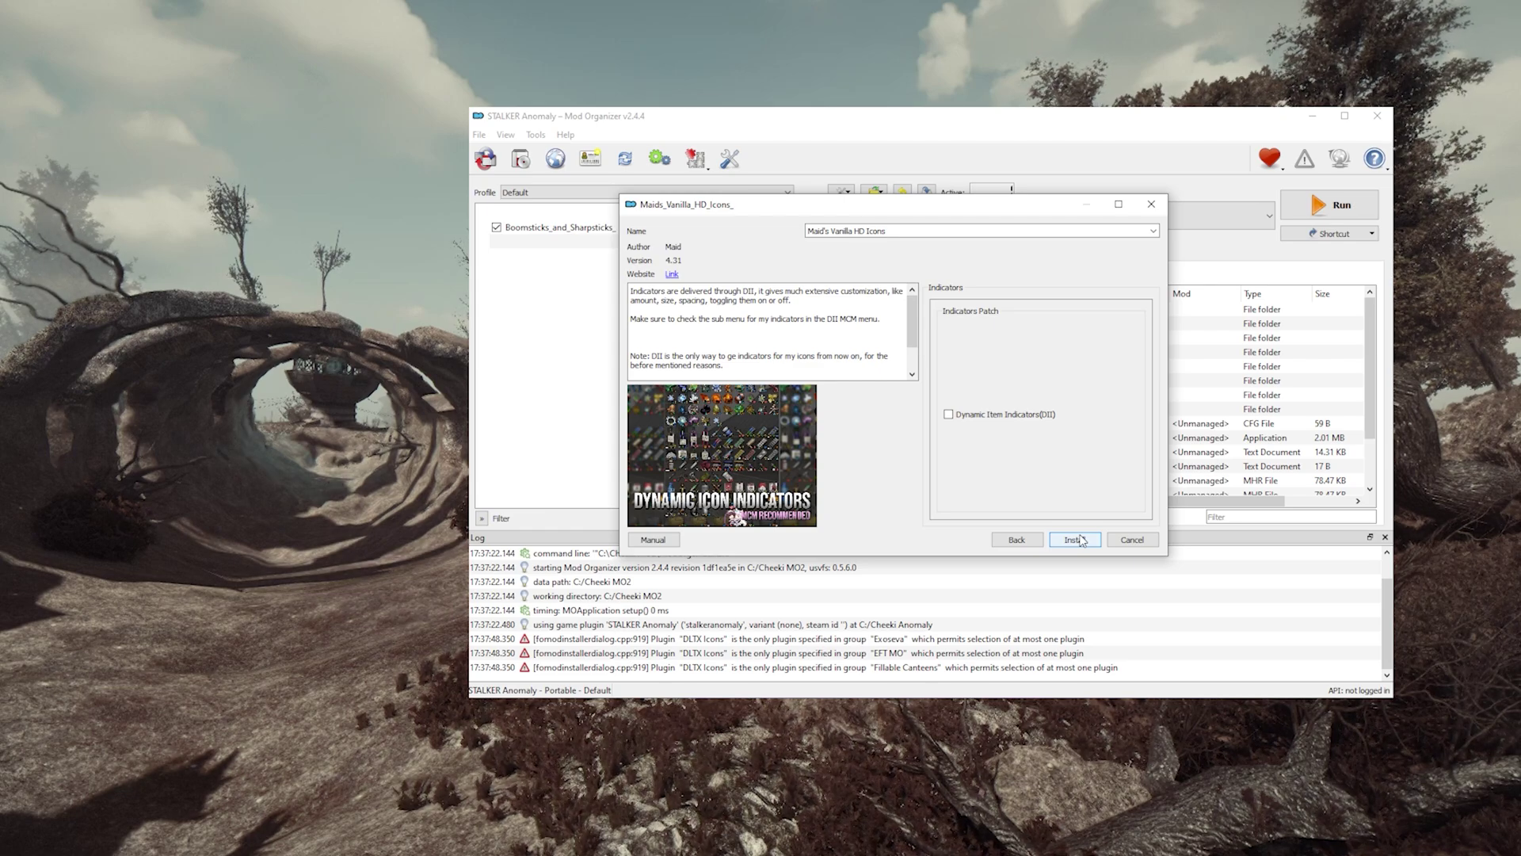
click(1079, 539)
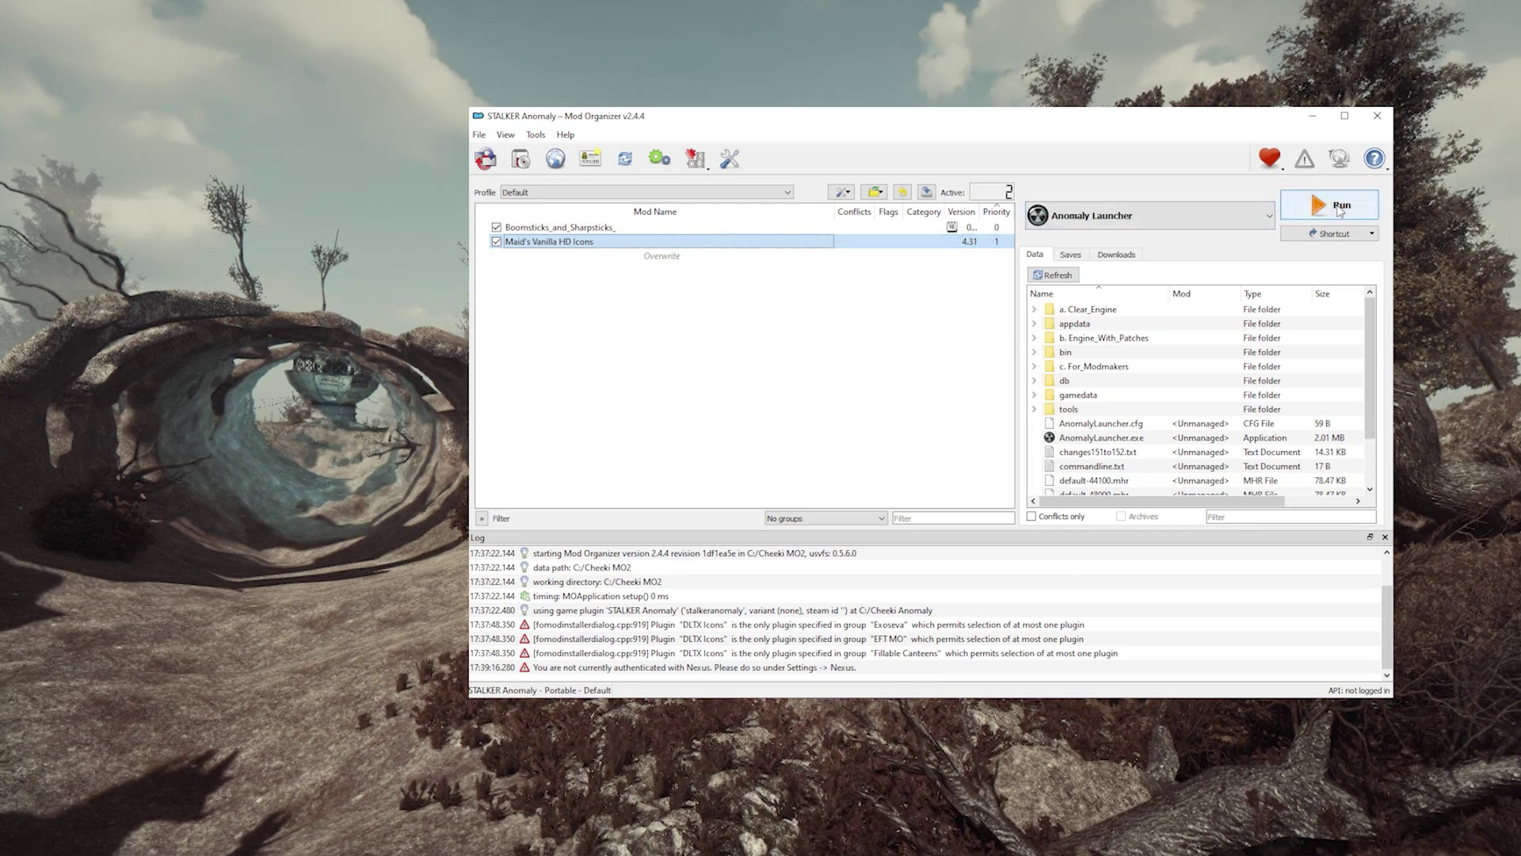
- Launch Anomaly from Mod Organizer and examine the item spawner's food, medical, repair, note, outfit attachment, ammo and melee icons
click(1339, 207)
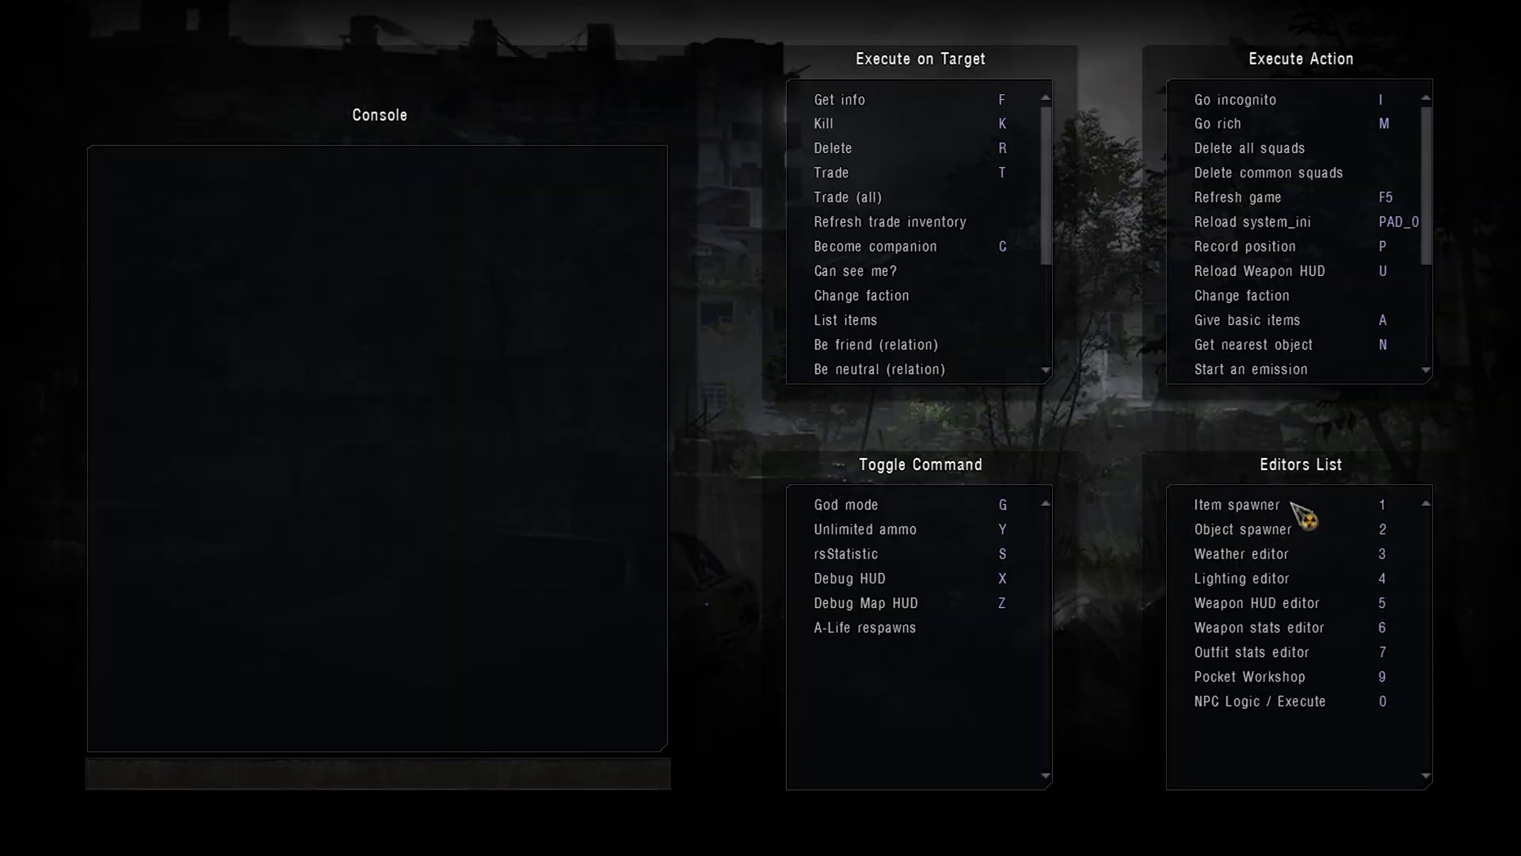
click(1292, 504)
click(158, 148)
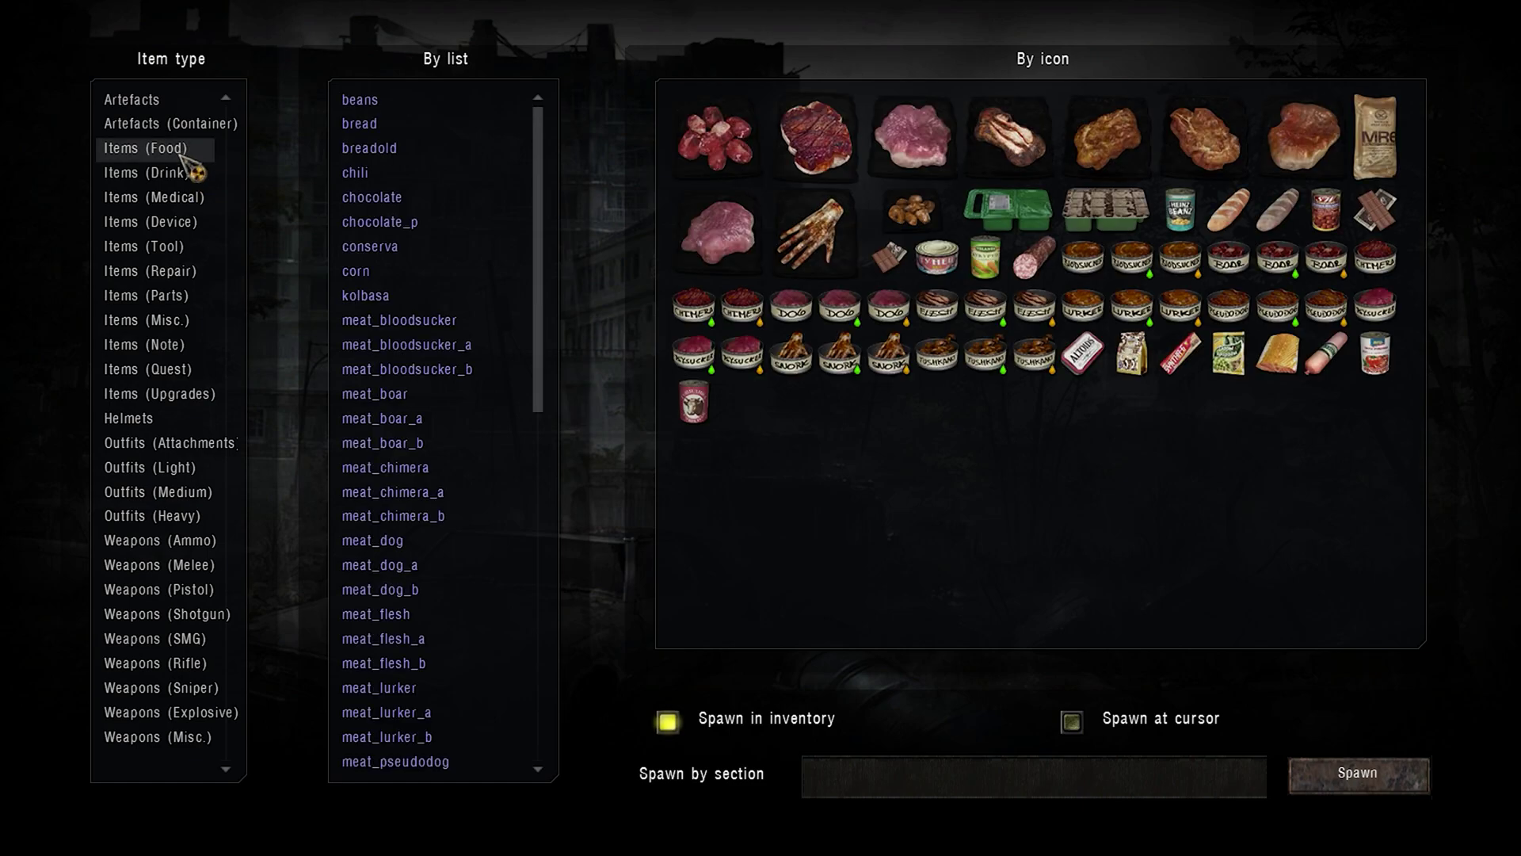
click(175, 202)
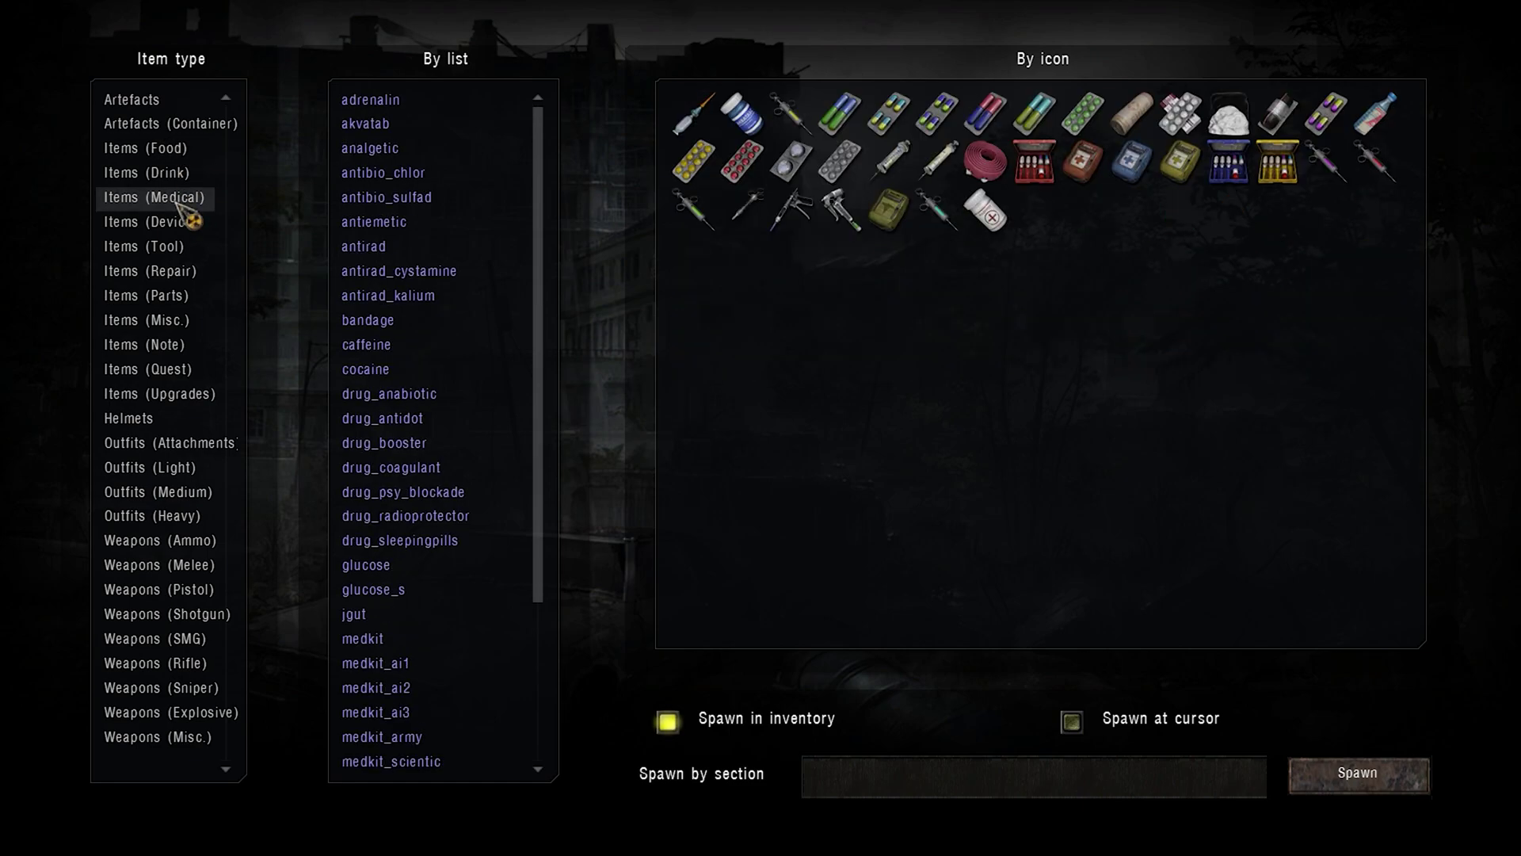
click(170, 272)
click(175, 347)
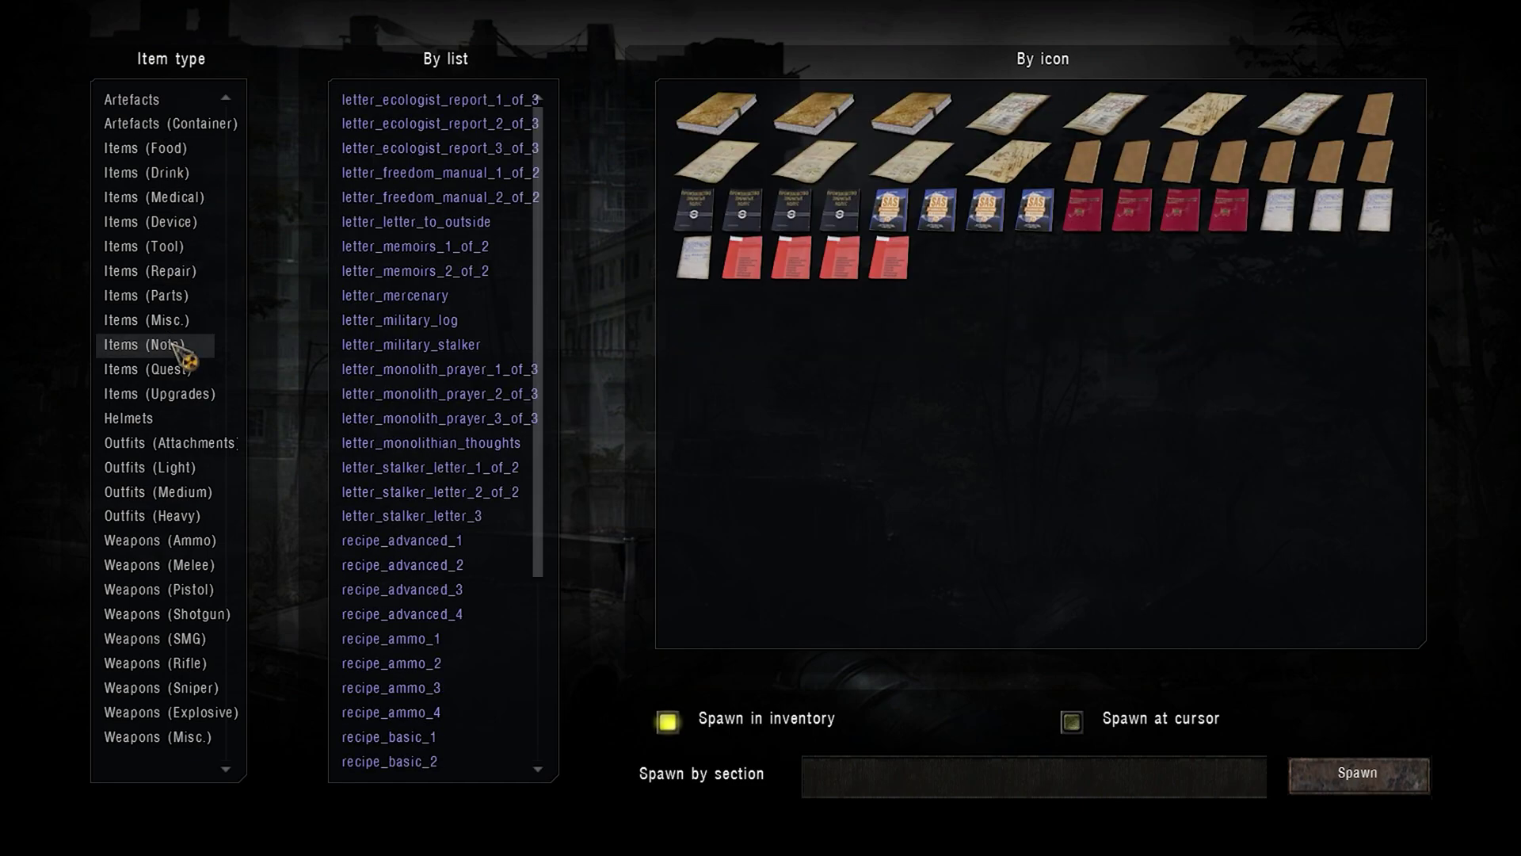
click(184, 448)
click(175, 542)
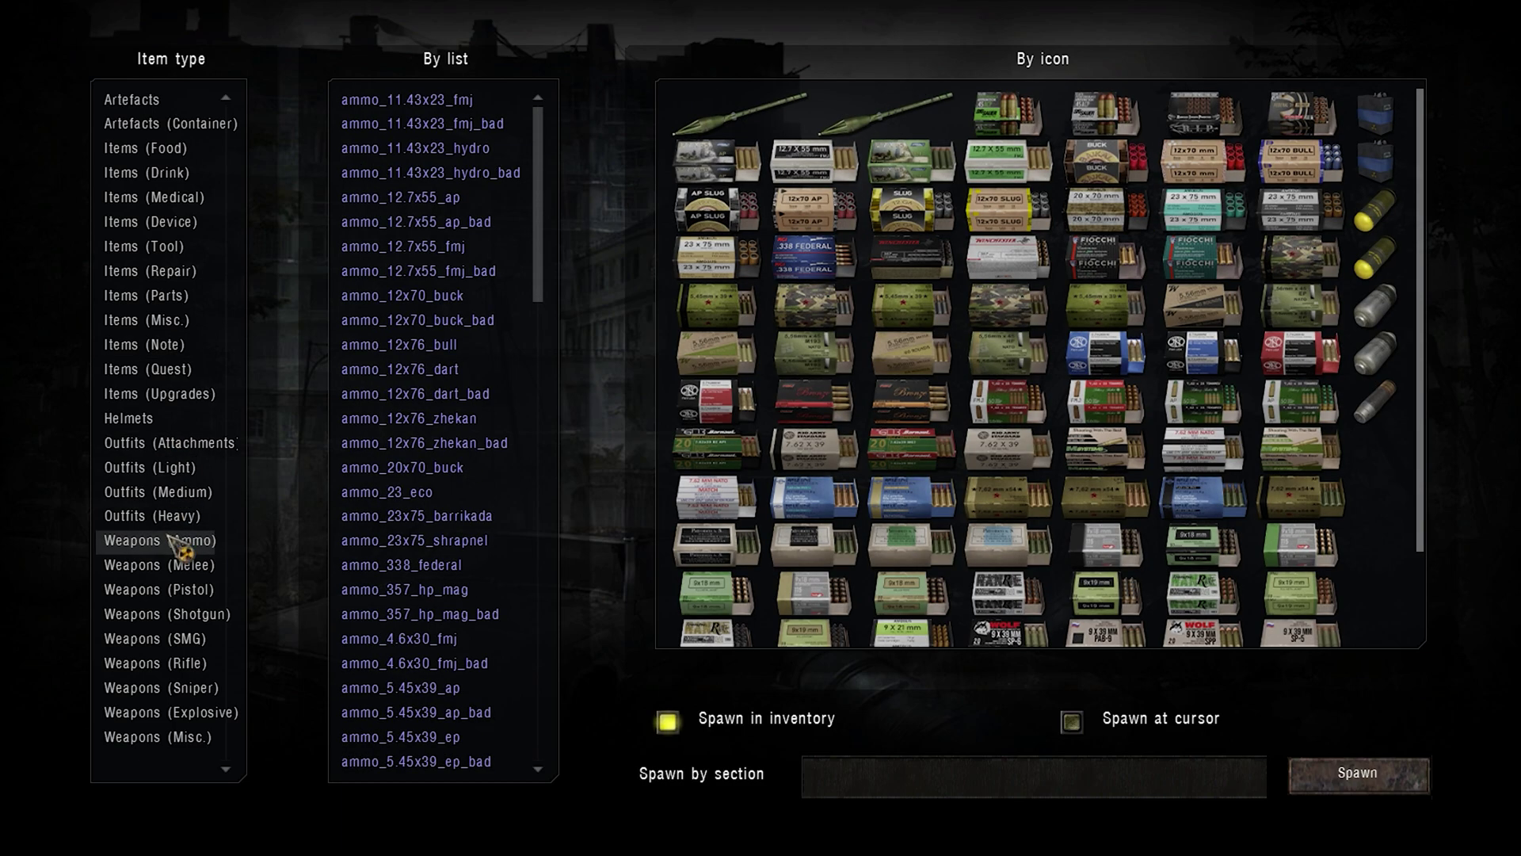
click(176, 582)
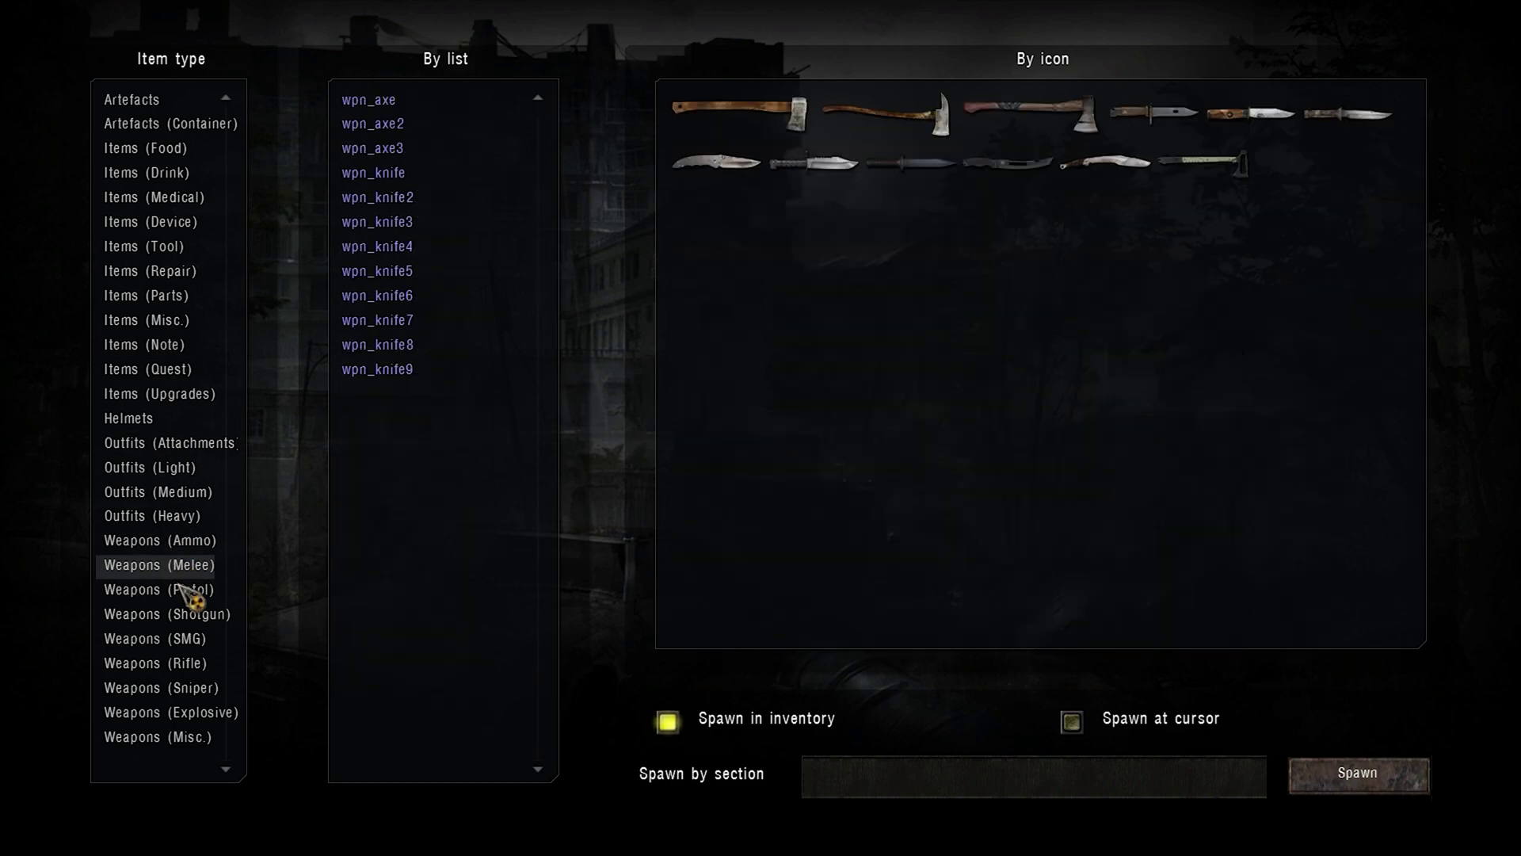
key(Escape)
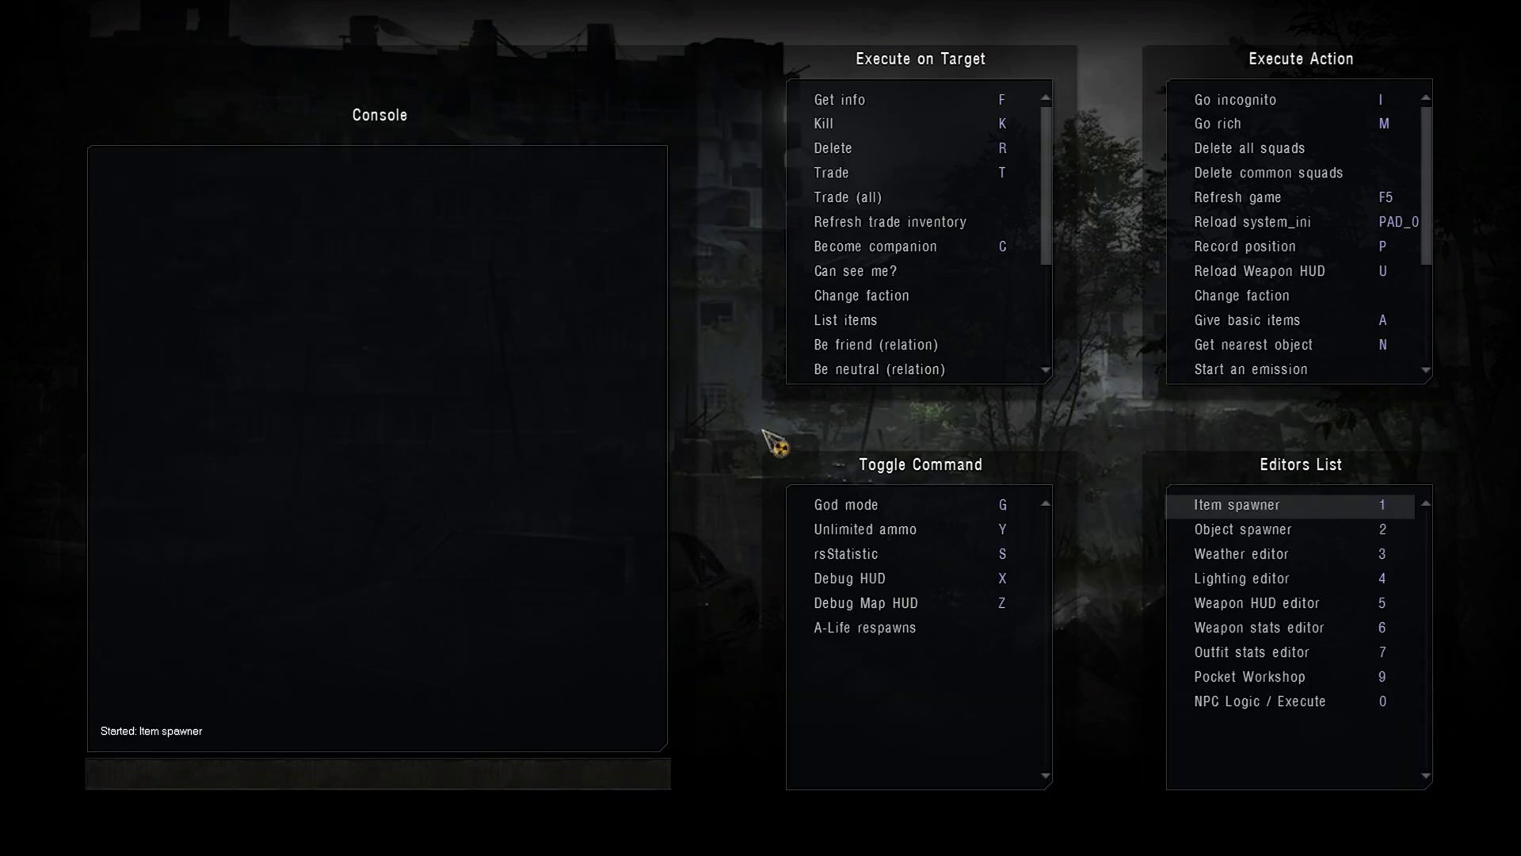
key(Escape)
- Walk through the abandoned house and out into the fenced yard
key(w)
key(w)
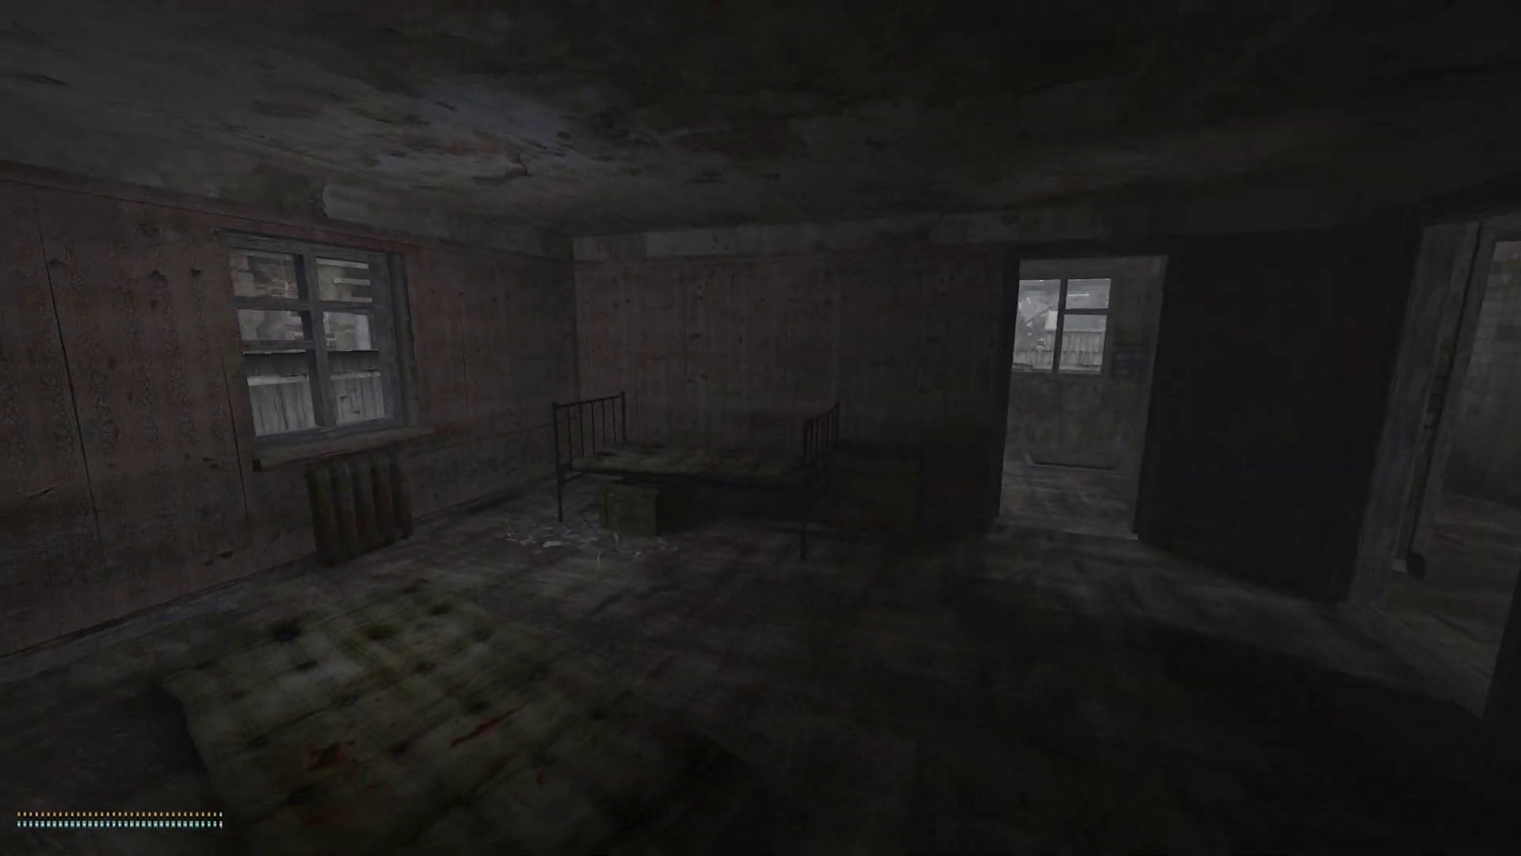
key(w)
key(w)
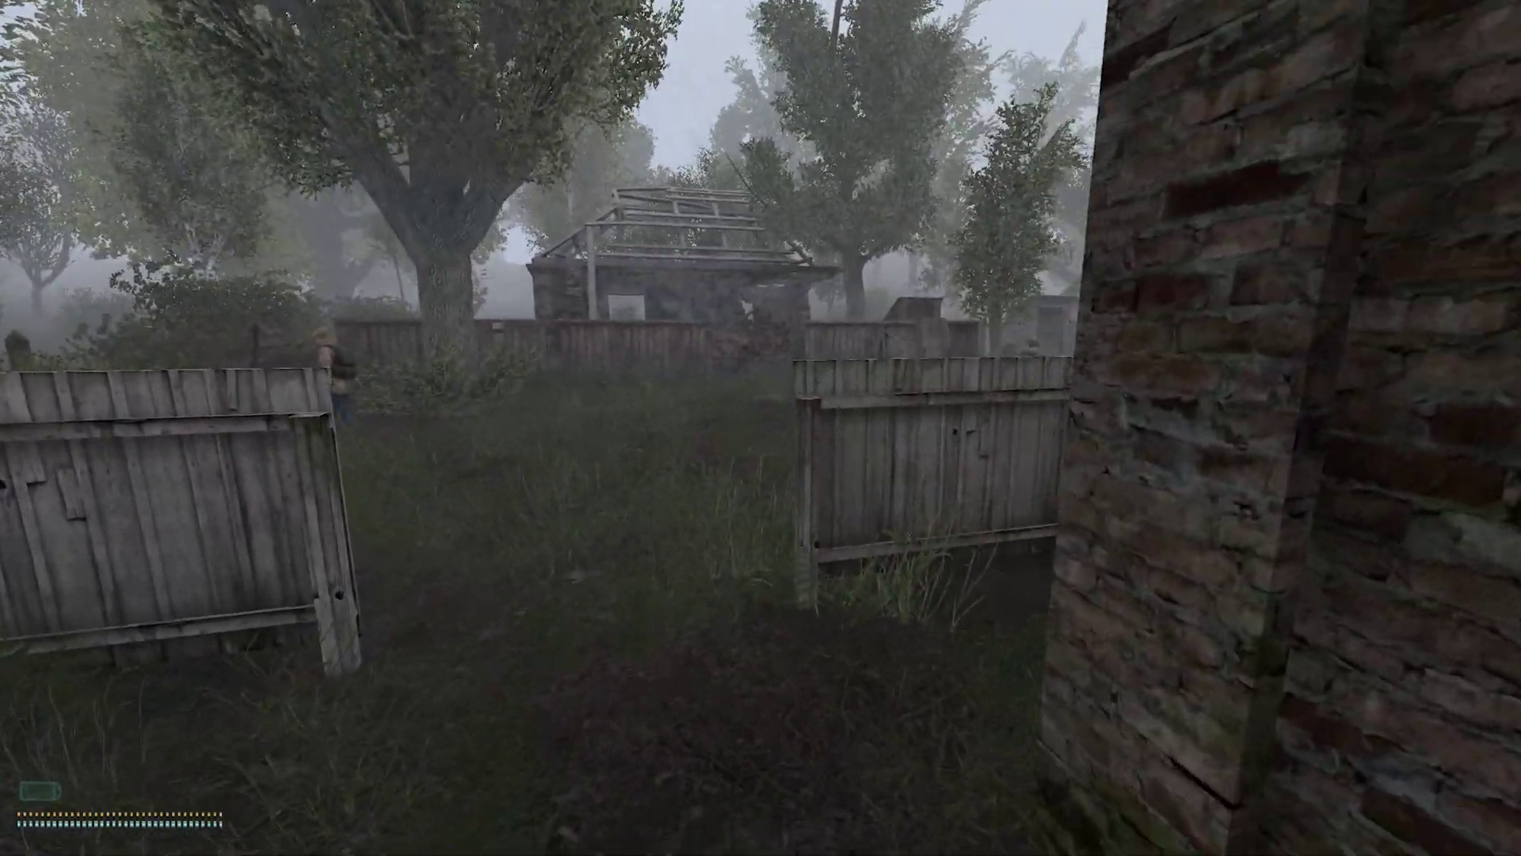
key(w)
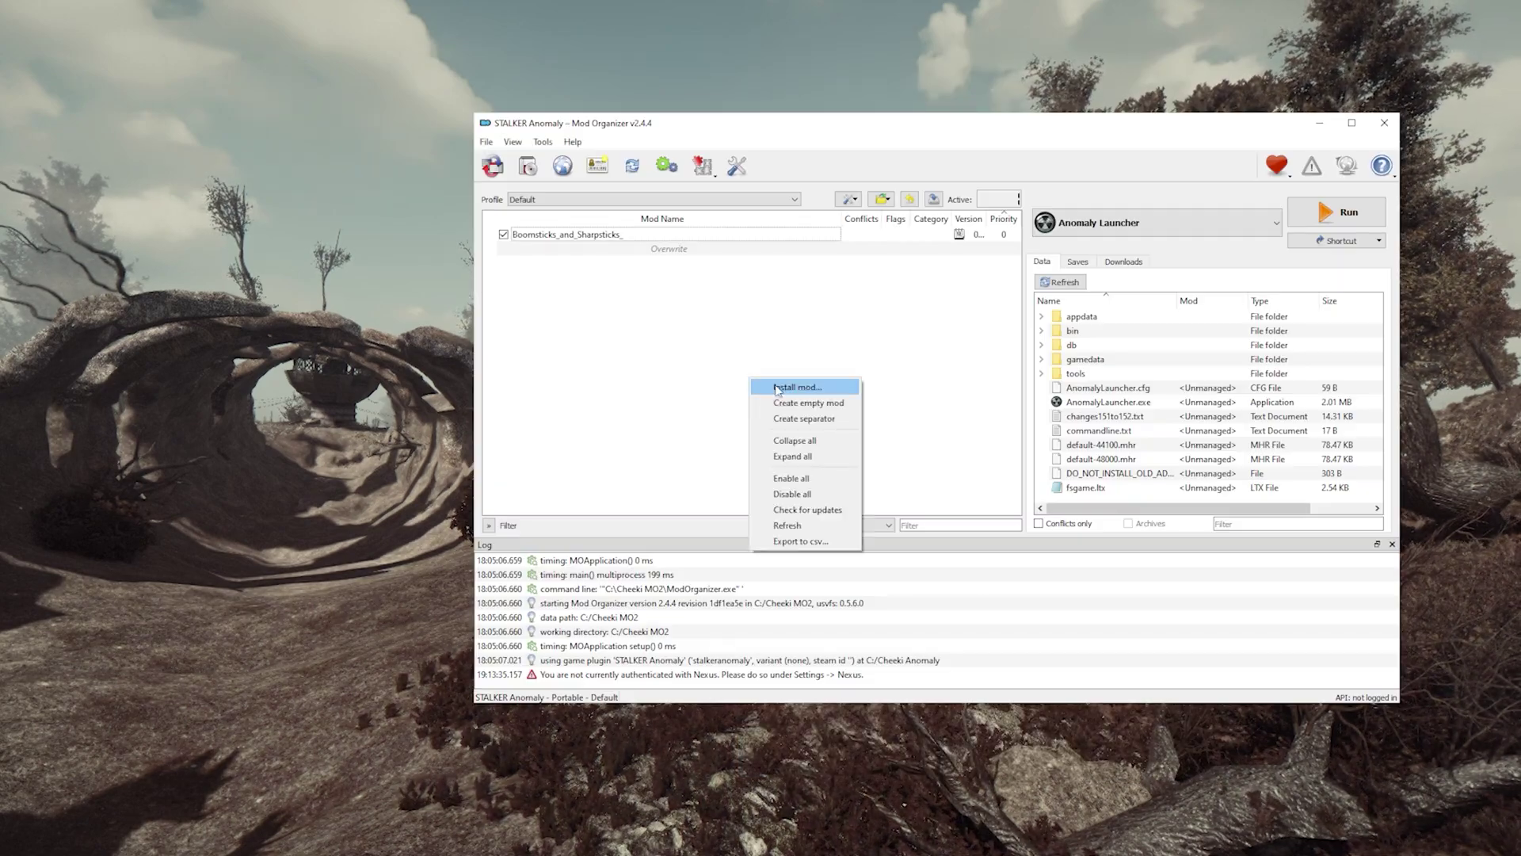
- Install Weapon_Cover_Tilt from the downloads folder with the Weapon_Cover_Tilt_MAIN and Weapon_Cover_Tilt_PATCH_BaS packages
click(777, 388)
double_click(670, 268)
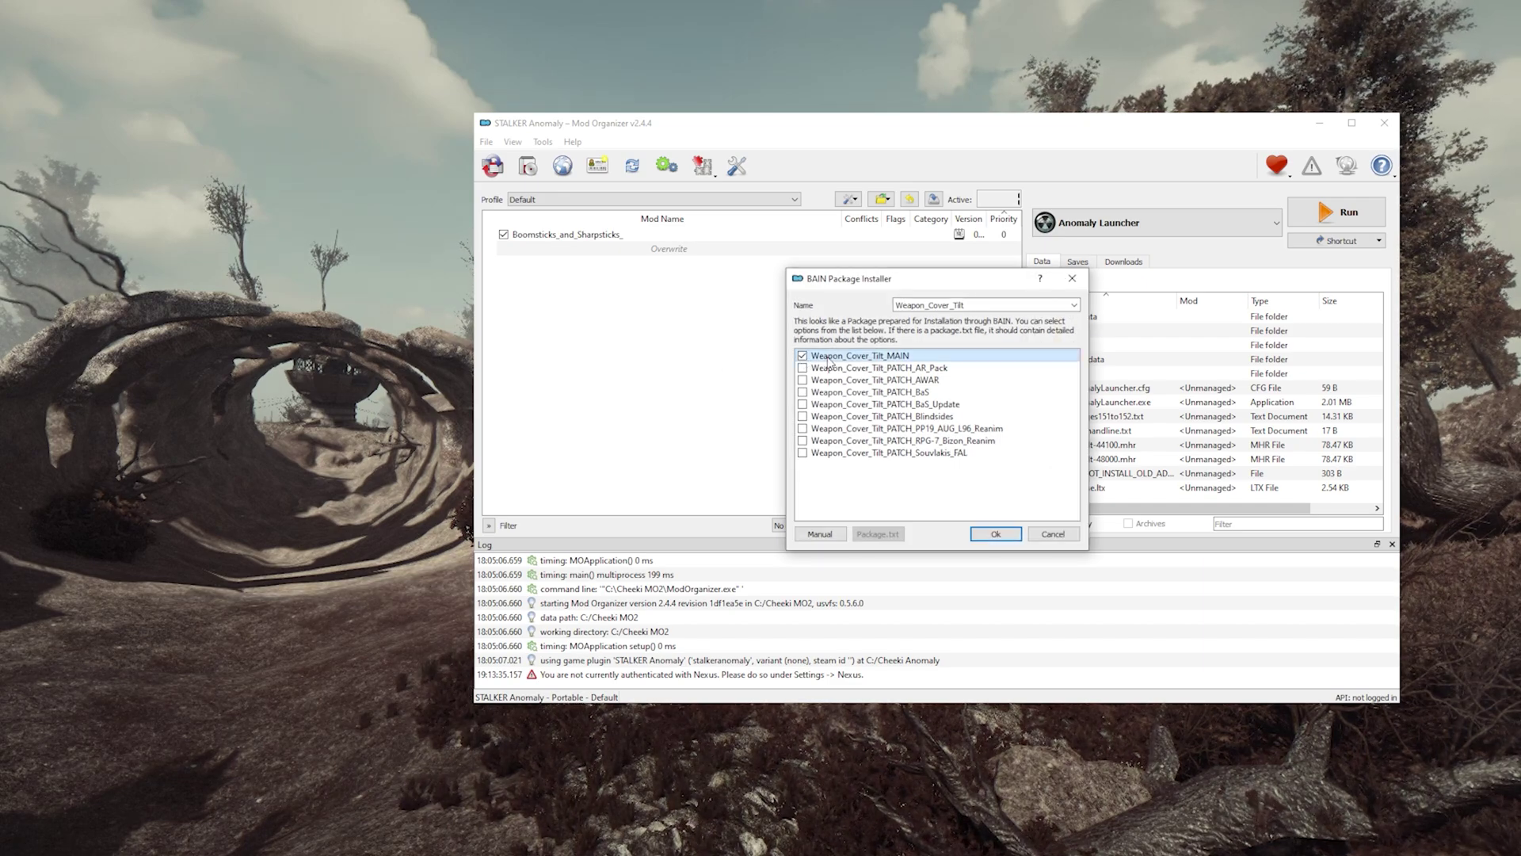
click(803, 392)
click(995, 533)
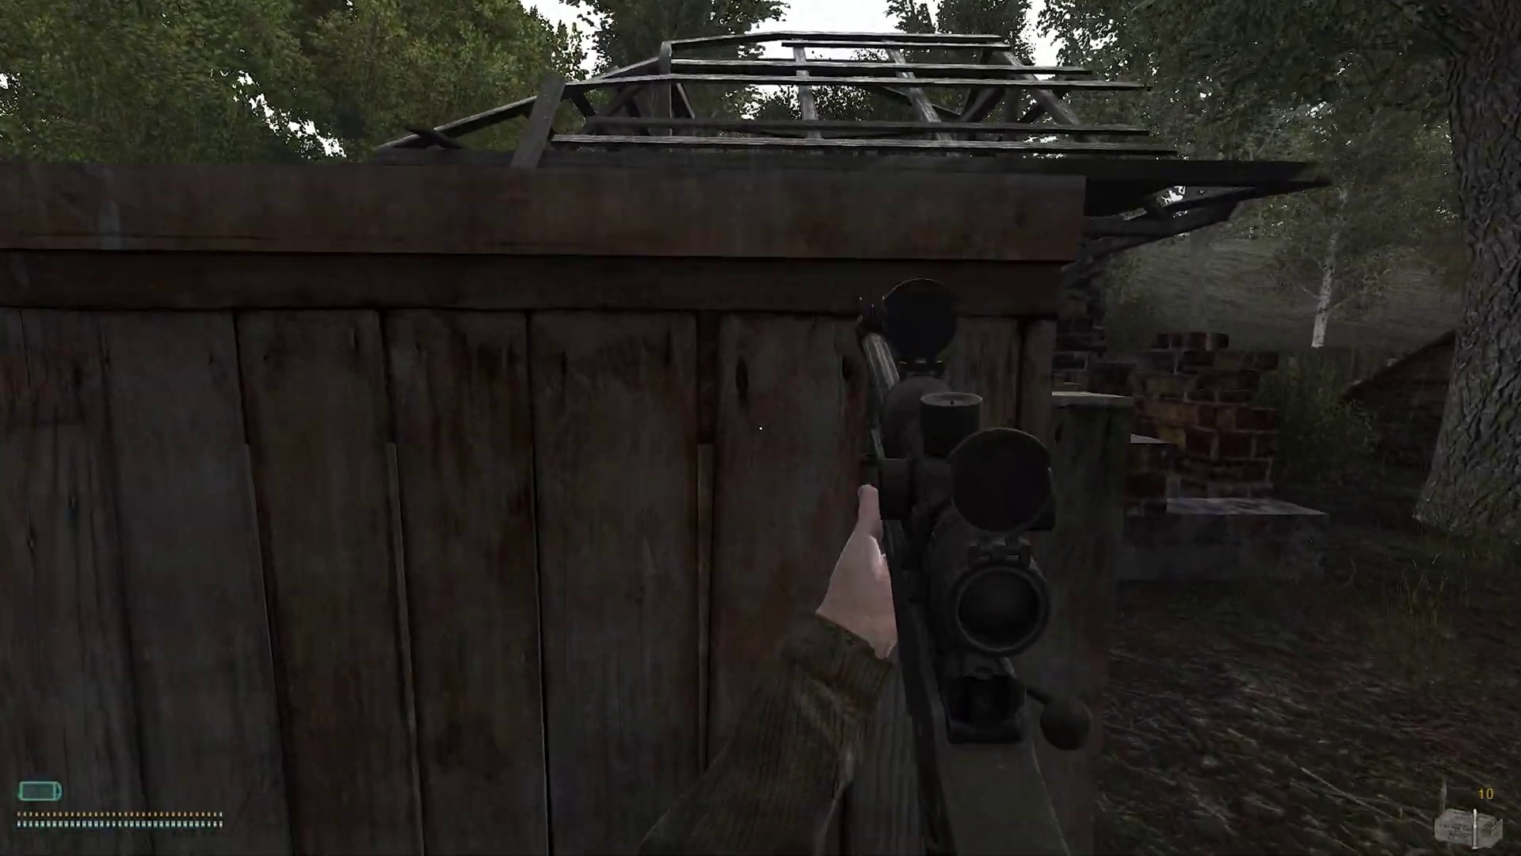
- Test the weapon tilt in the game by moving up to the wooden fence and backing away from it
key(s)
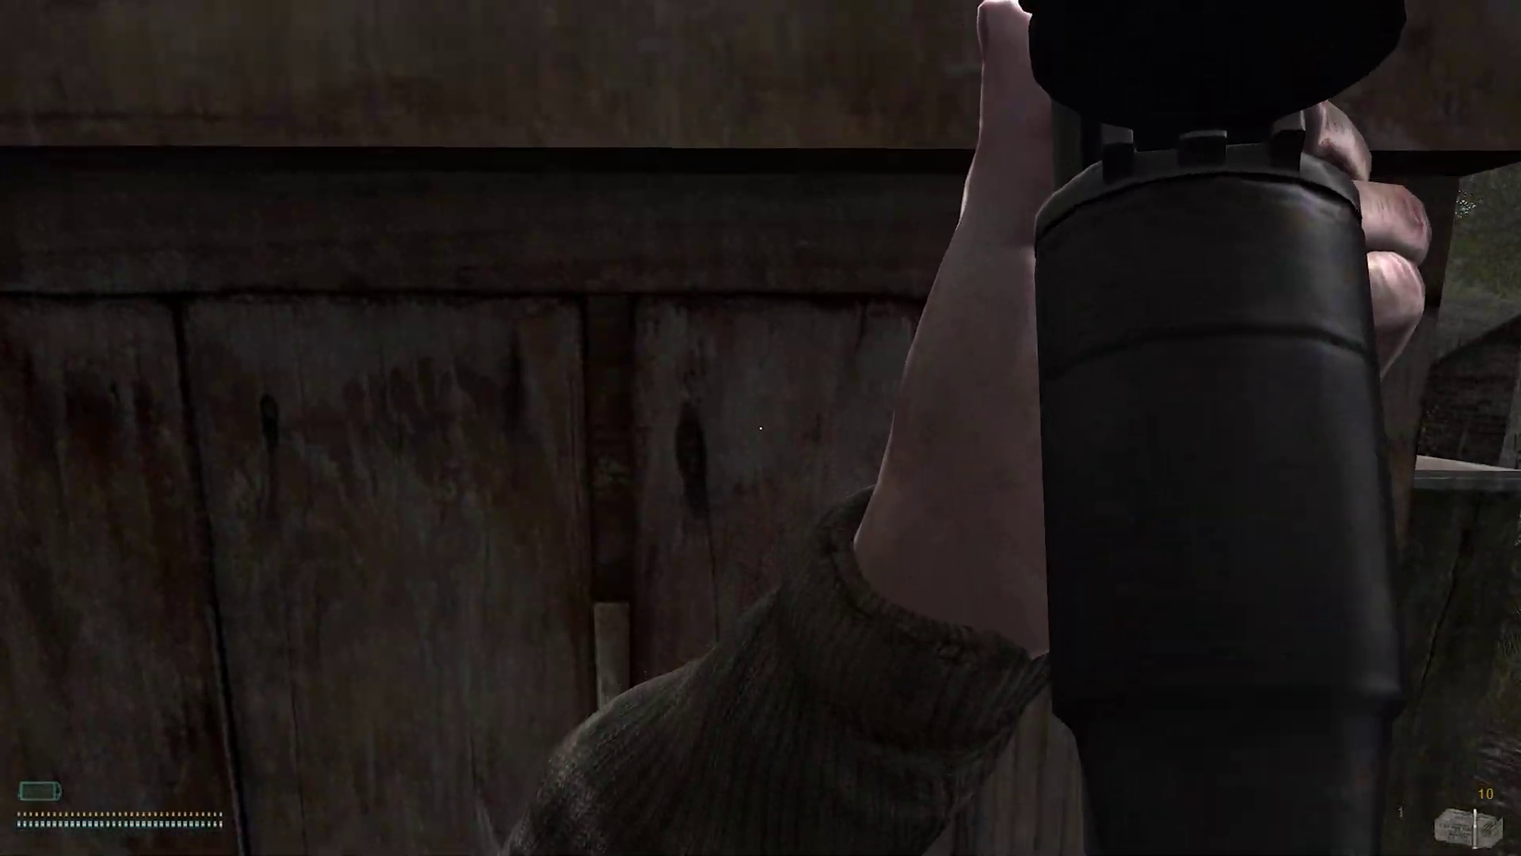
key(w)
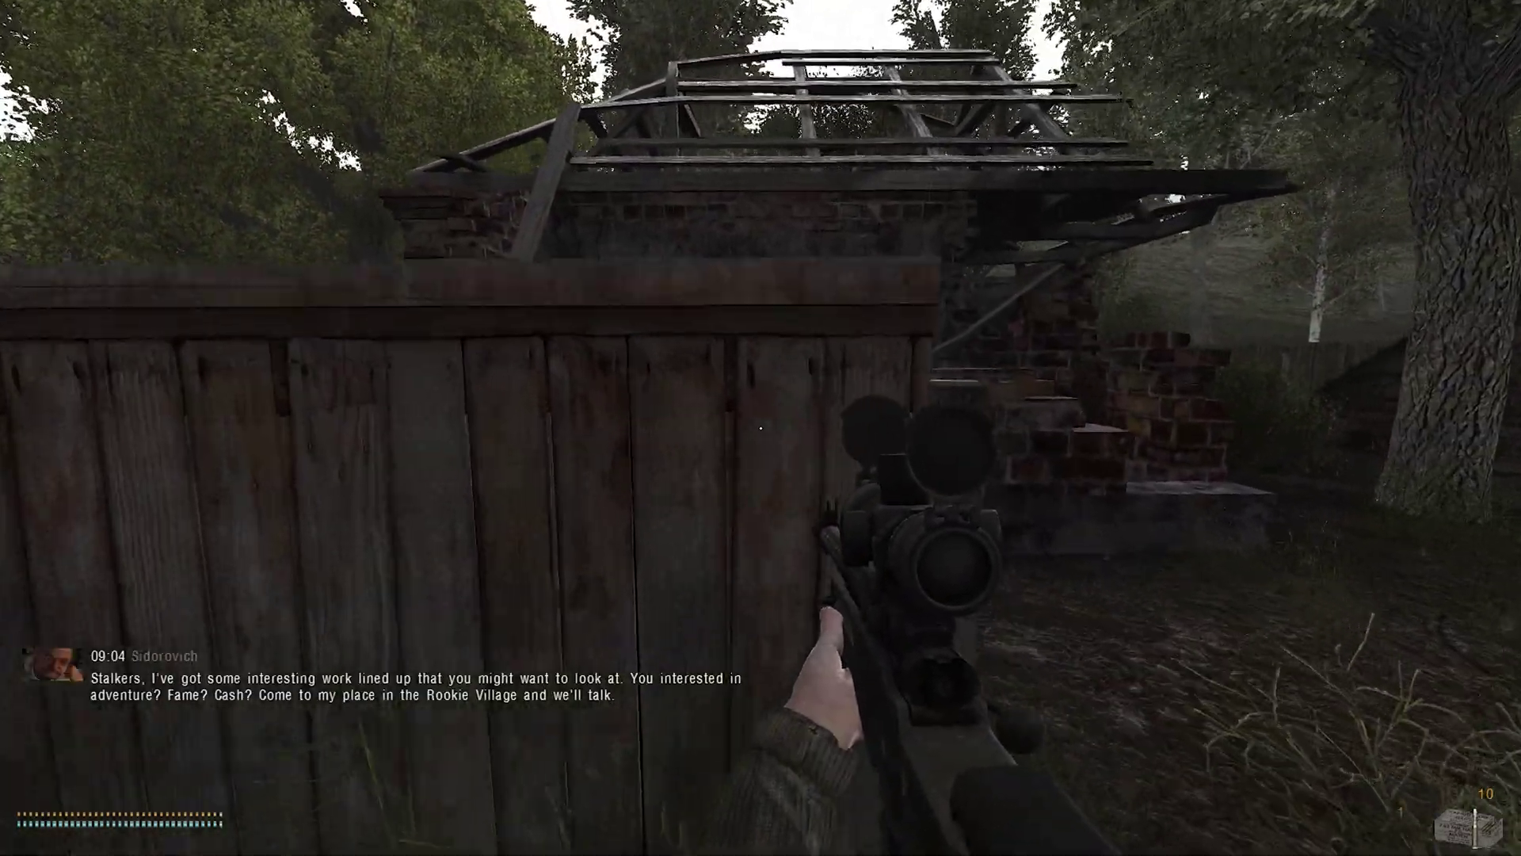
key(s)
key(s)
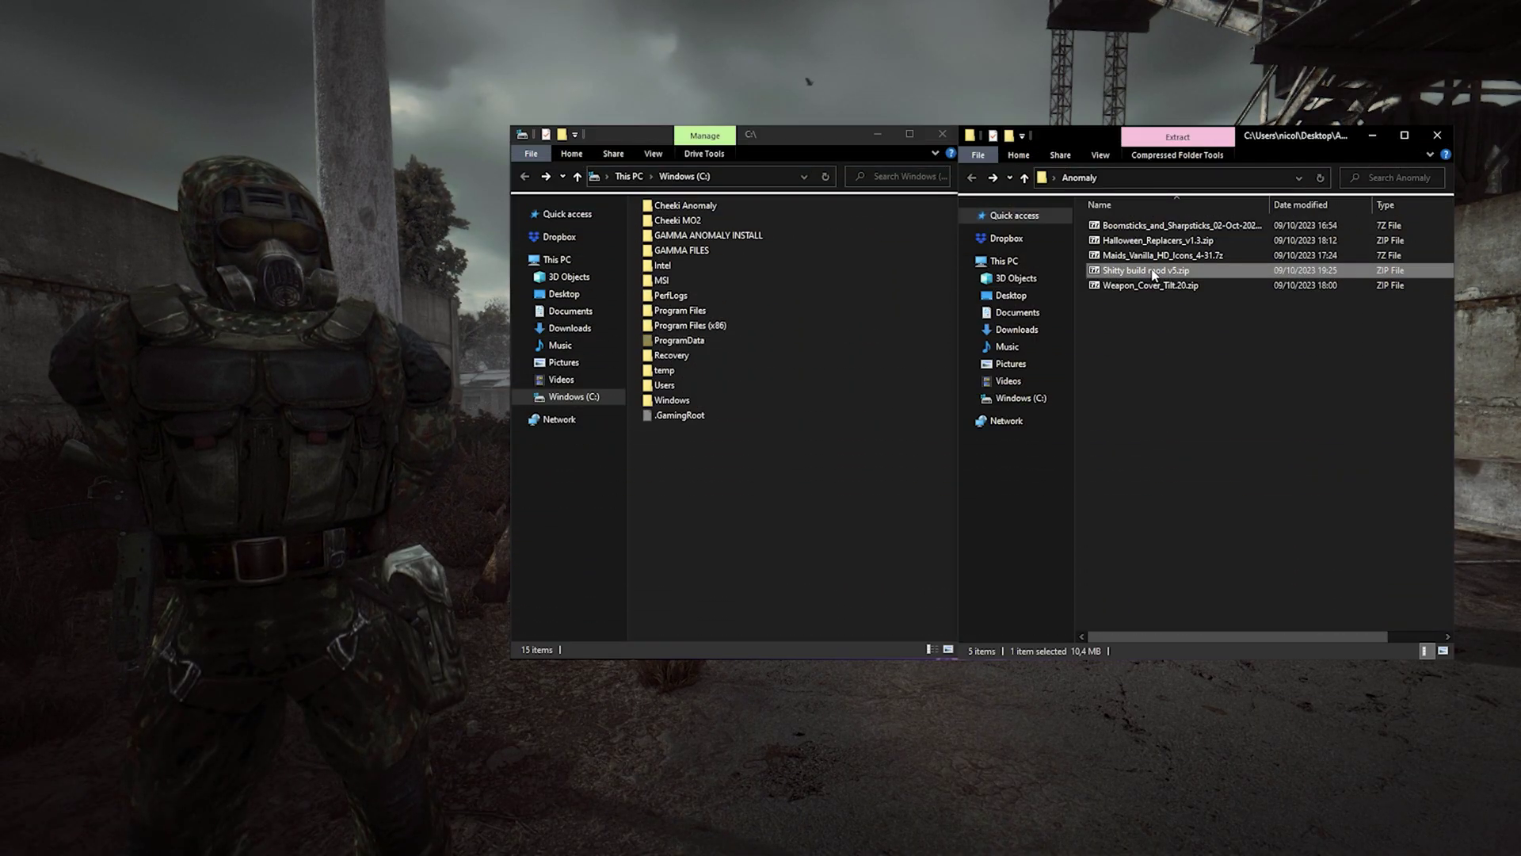
- Copy Shitty build mod v5.zip from the Anomaly folder into the Cheeki MO2 downloads folder
right_click(1154, 272)
click(1212, 530)
double_click(678, 220)
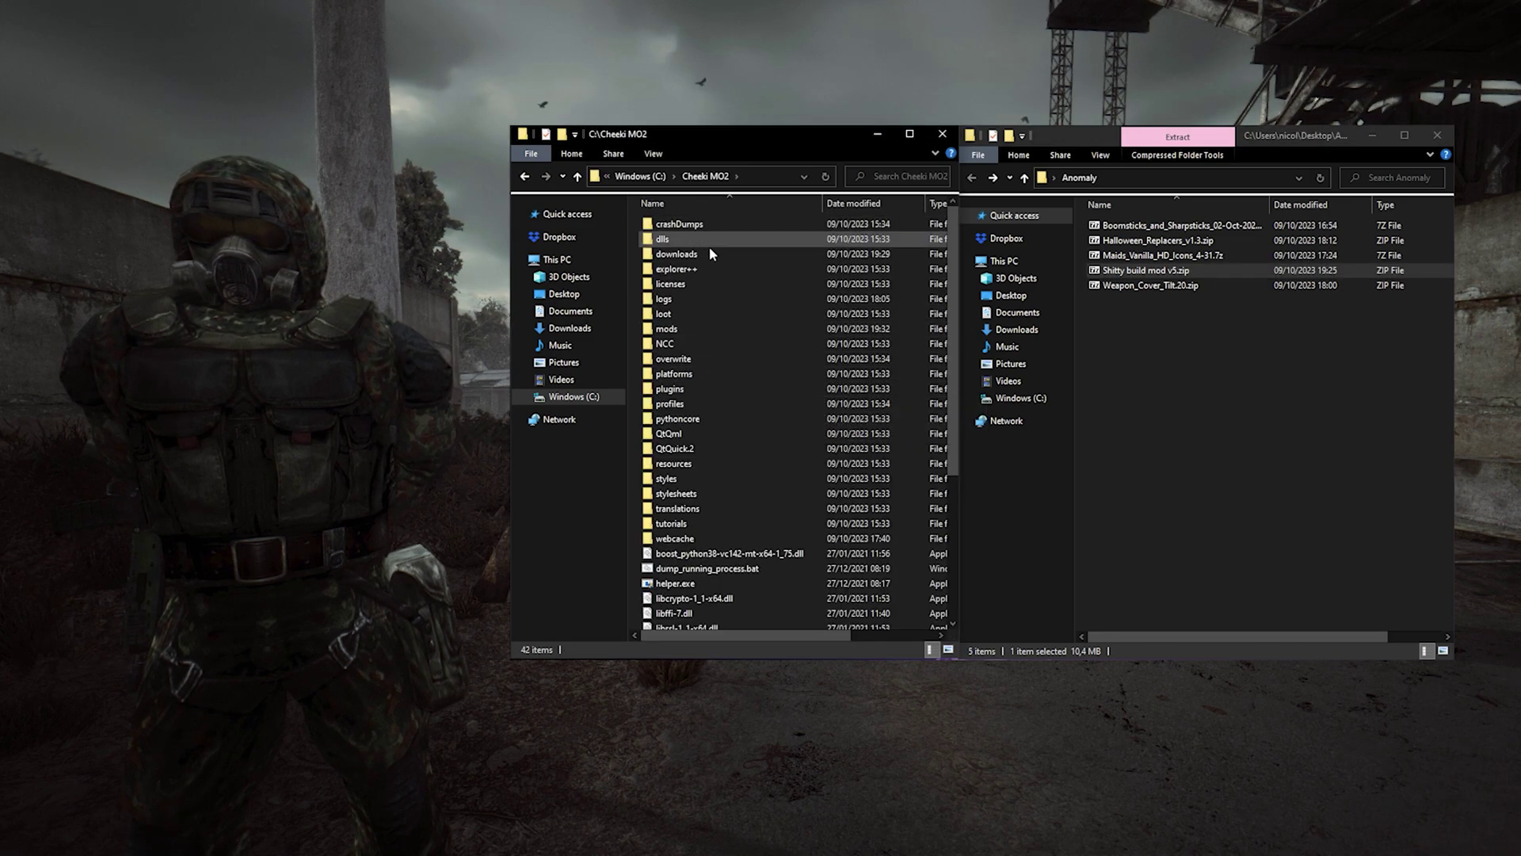
double_click(708, 250)
right_click(703, 363)
click(745, 458)
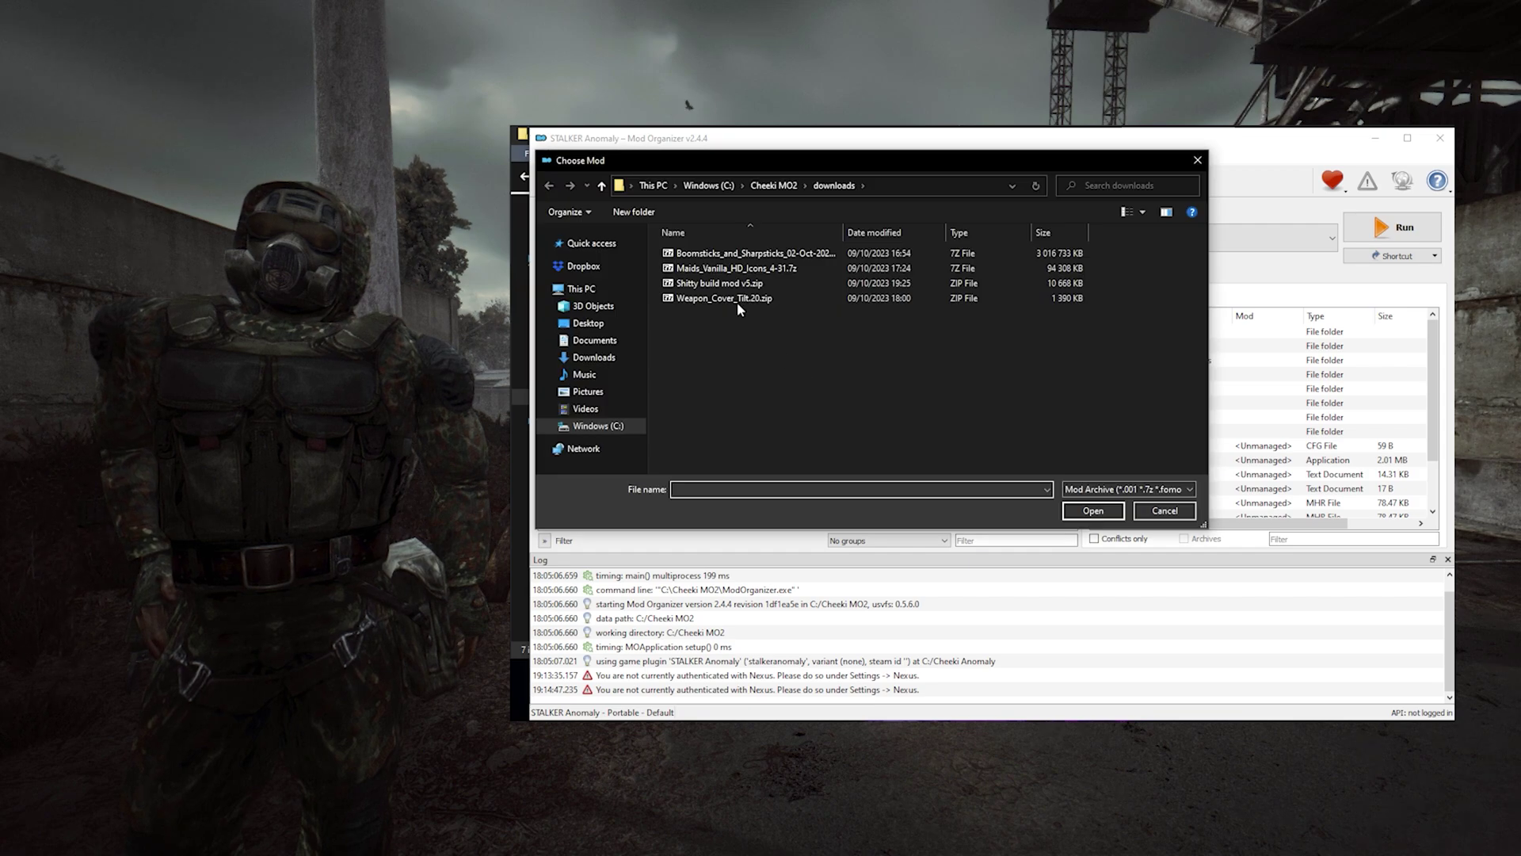
- Try to install Shitty build mod v5.zip through Mod Organizer, and delete the archive from the Cheeki MO2 downloads folder
click(719, 283)
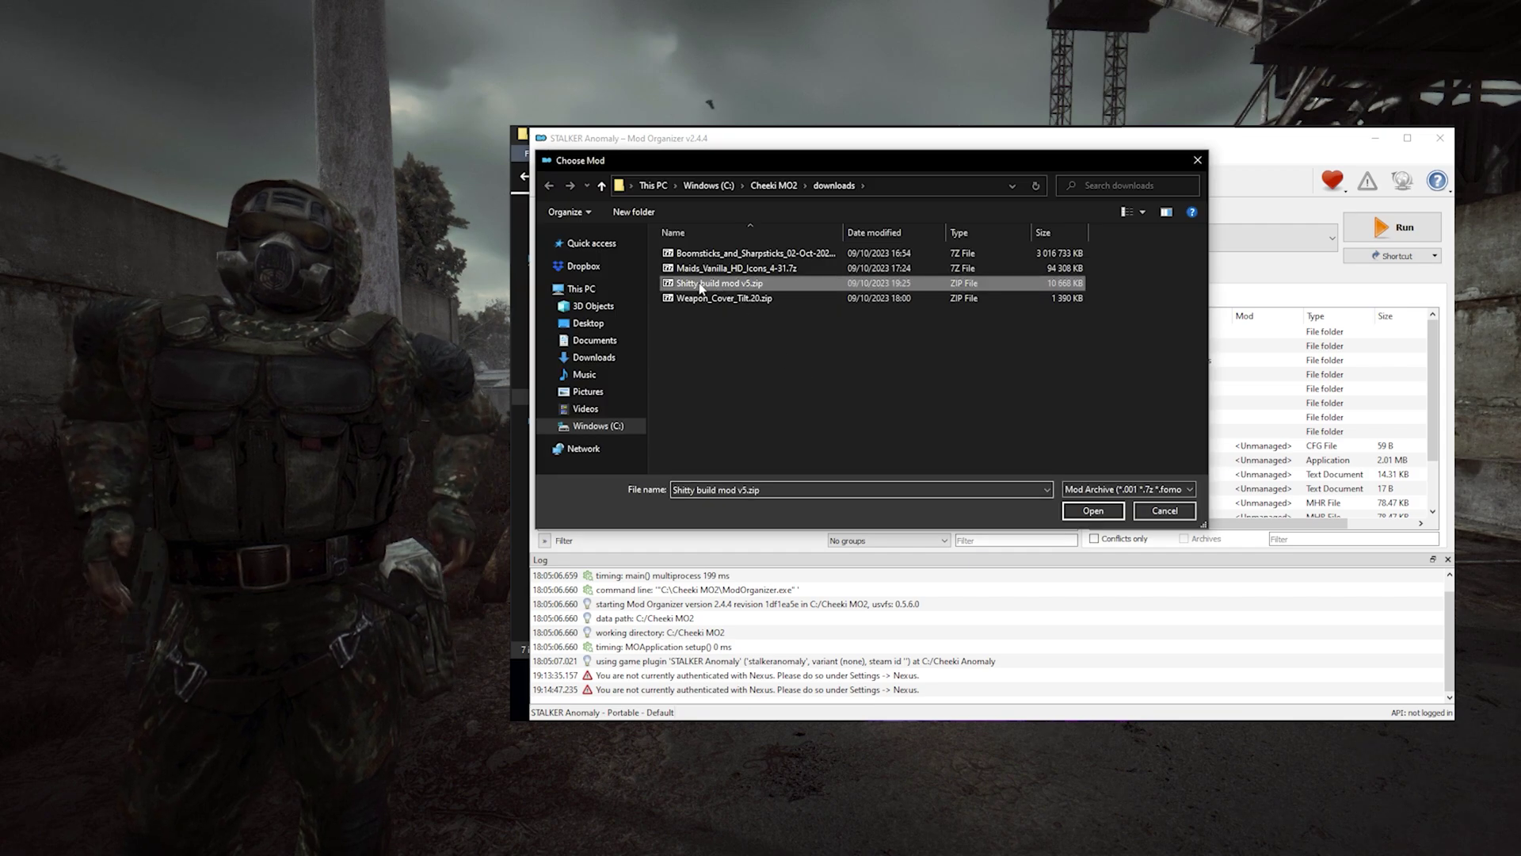
key(Return)
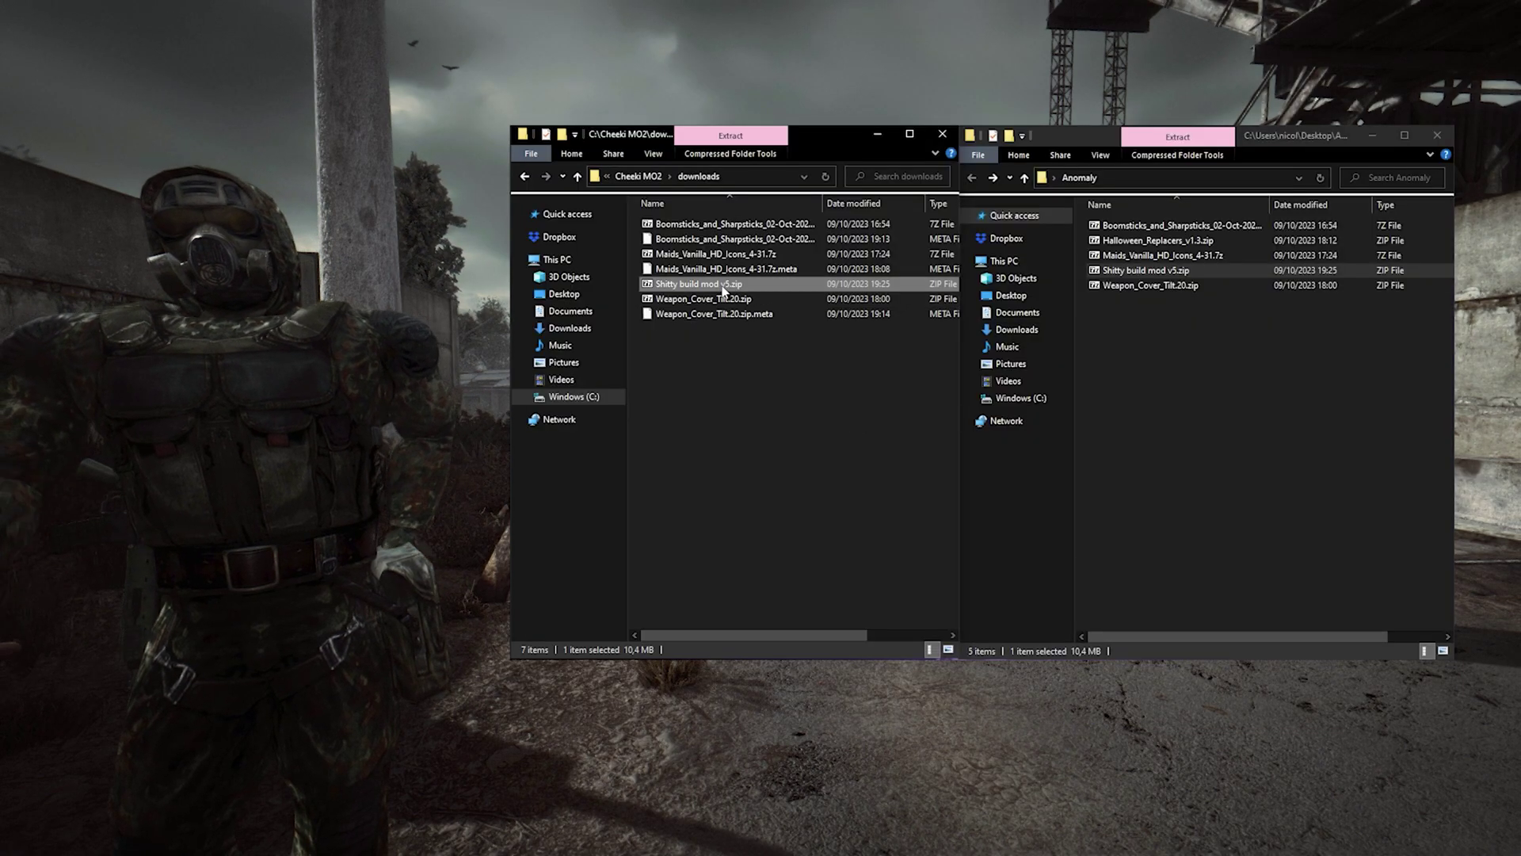
key(Delete)
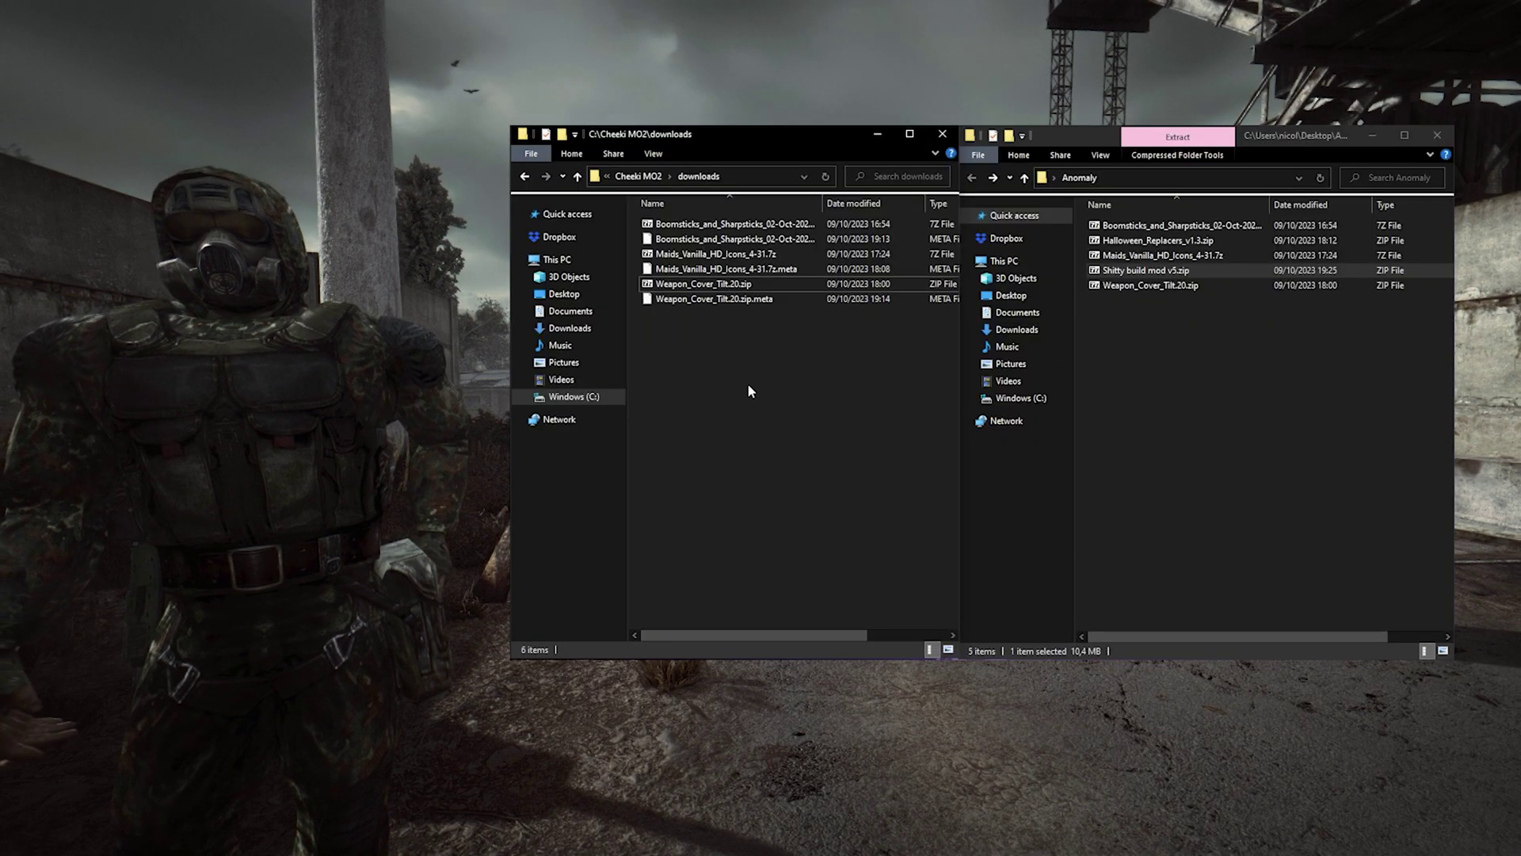
- Extract Shitty build mod v5.zip with 7-Zip into its own subfolder of the Anomaly folder
click(1187, 397)
right_click(1154, 271)
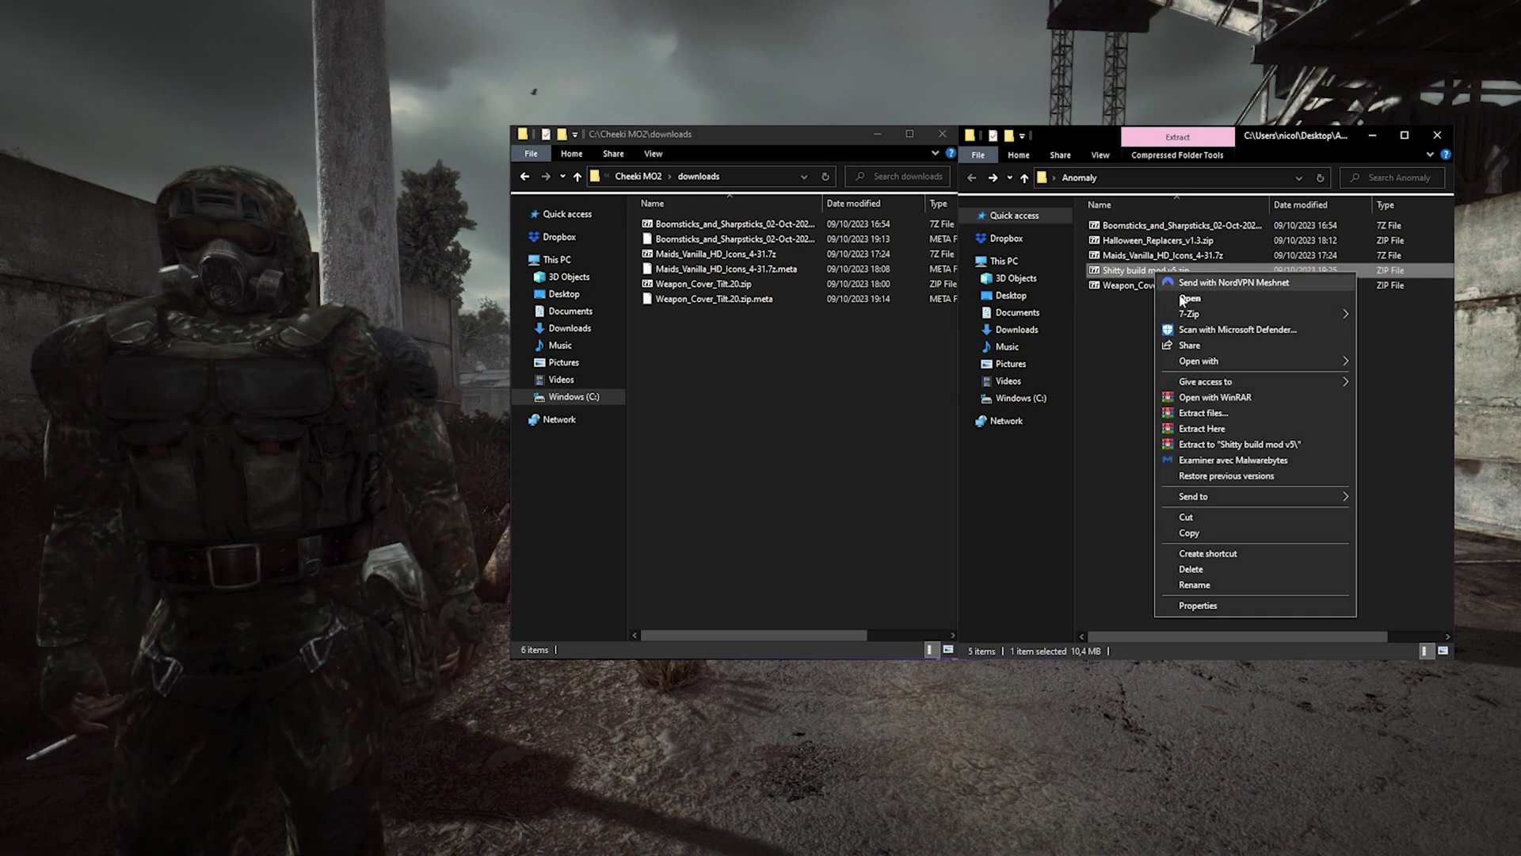
mouse_move(1289, 322)
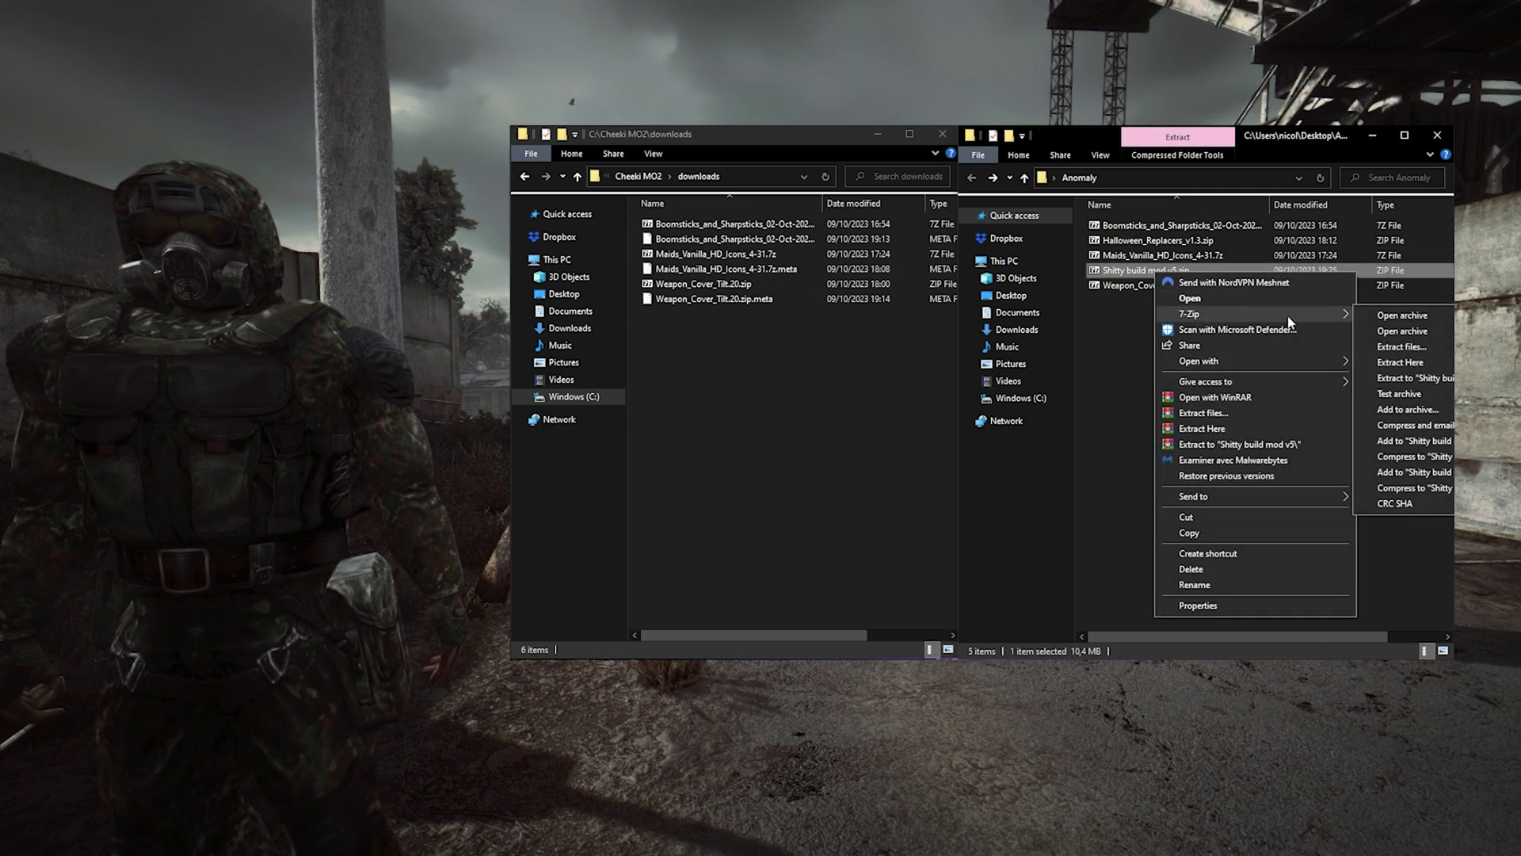
click(1440, 380)
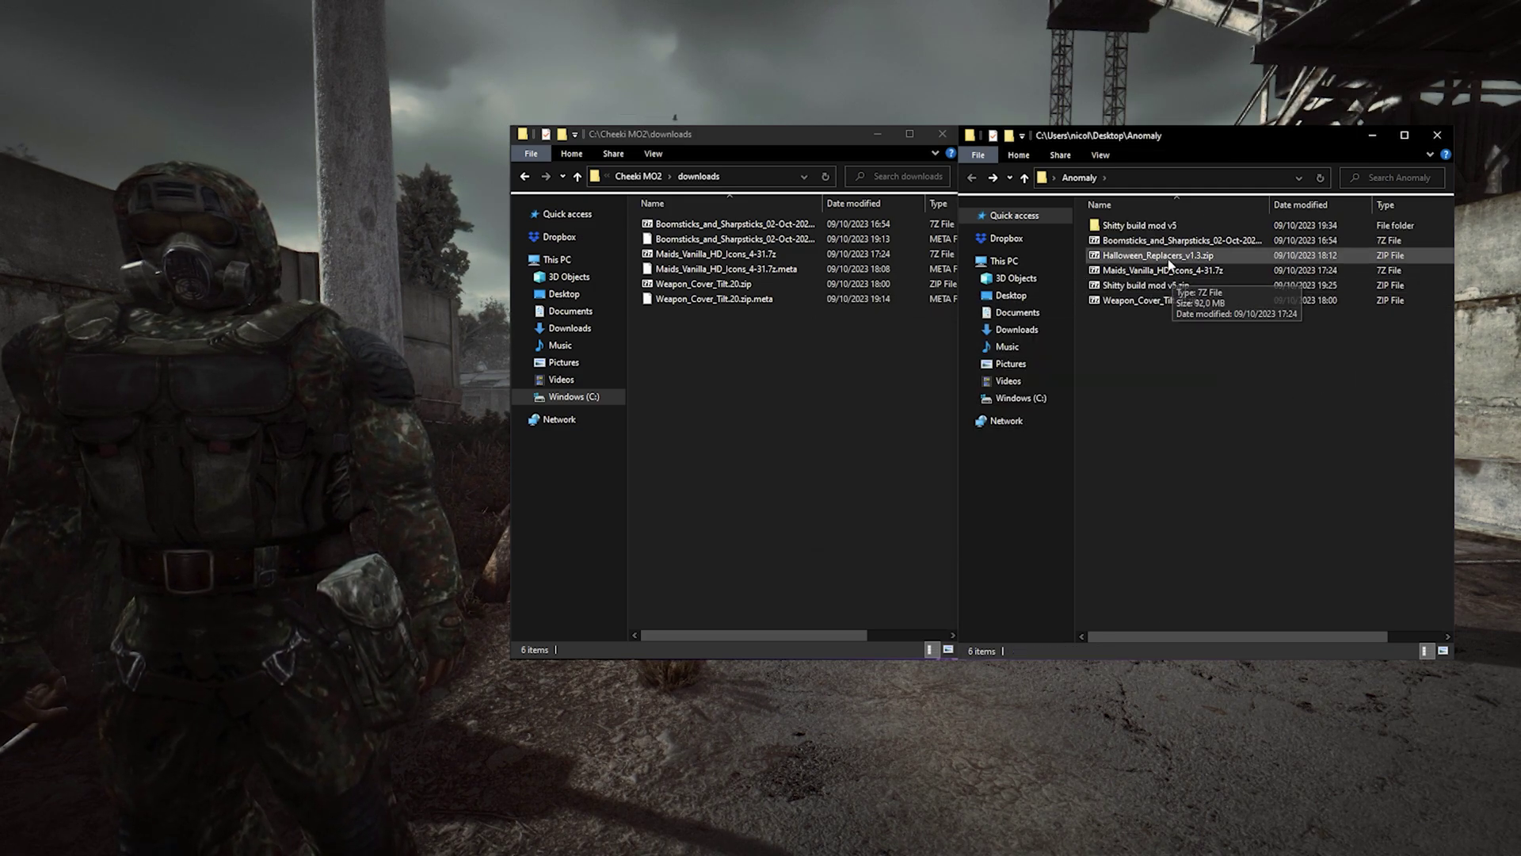
- Examine the 00 Halloween Posters folder inside Halloween_Replacers_v1.3.zip and the gamedata folder's location in Cheeki Anomaly
double_click(1164, 255)
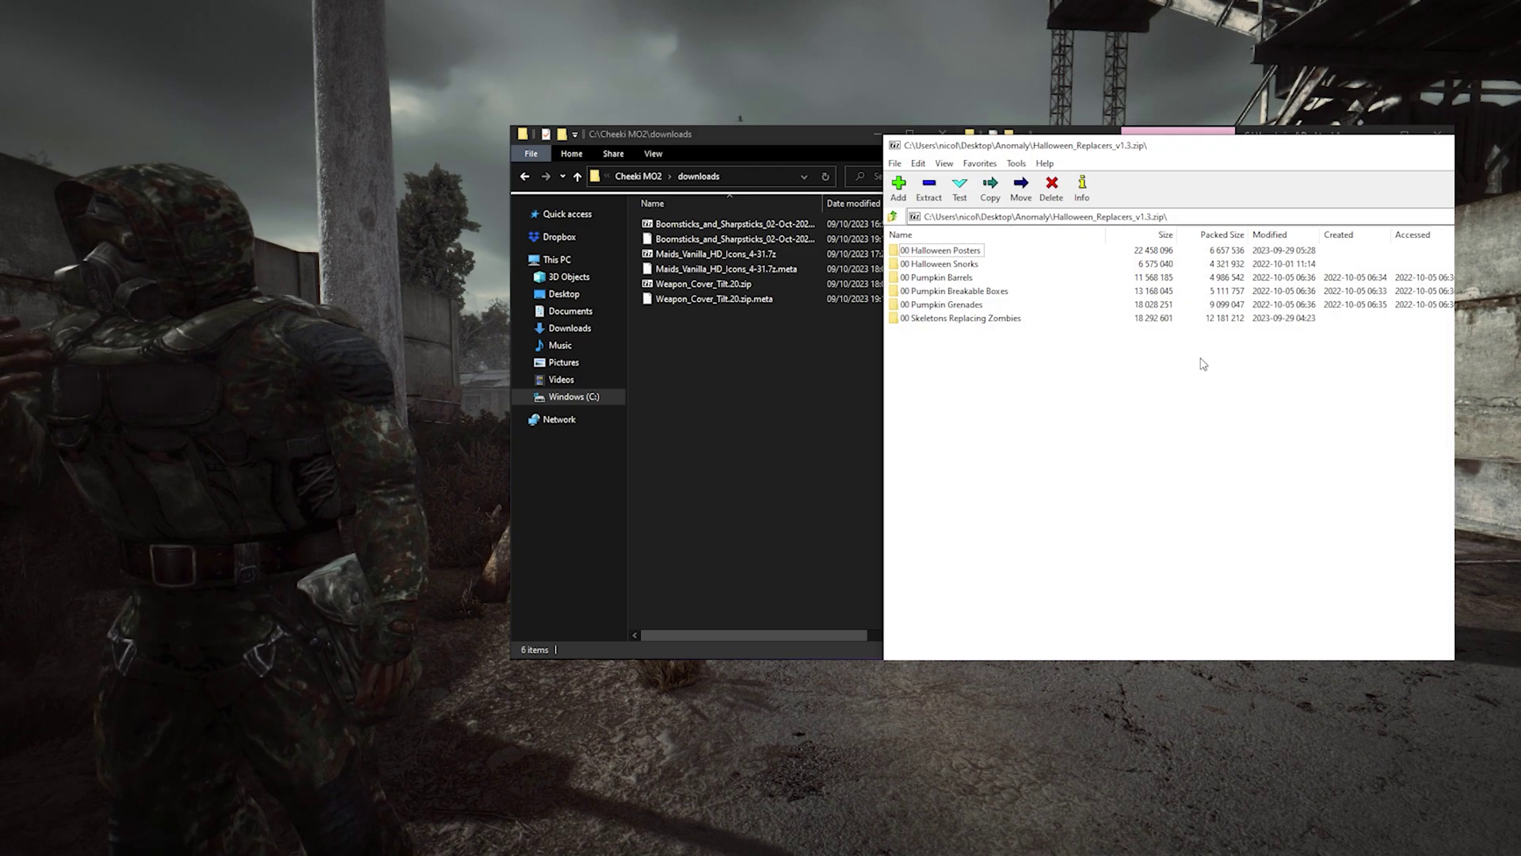
double_click(965, 251)
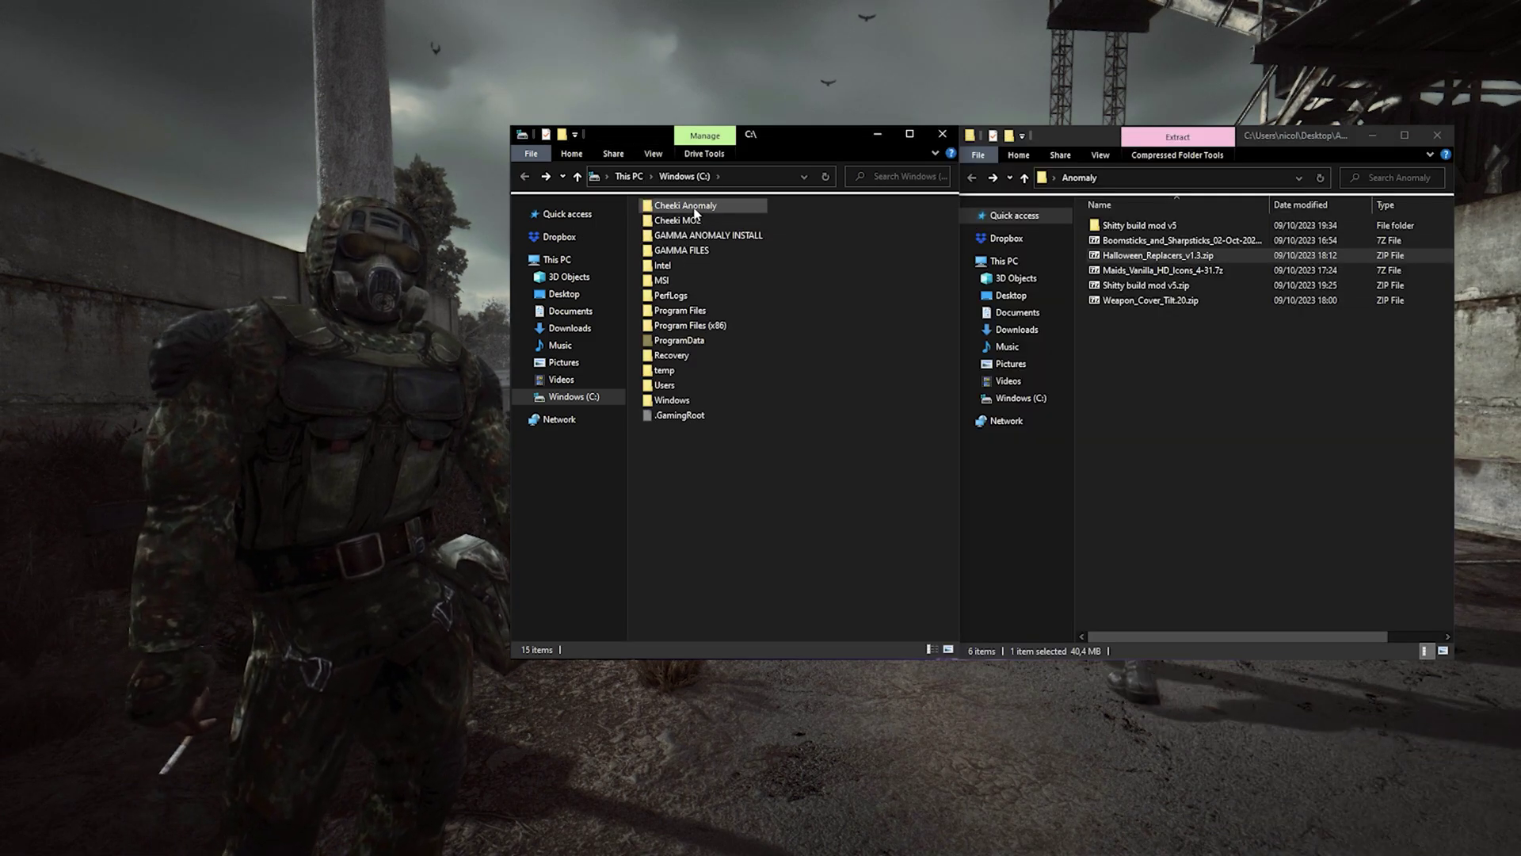
mouse_move(694, 212)
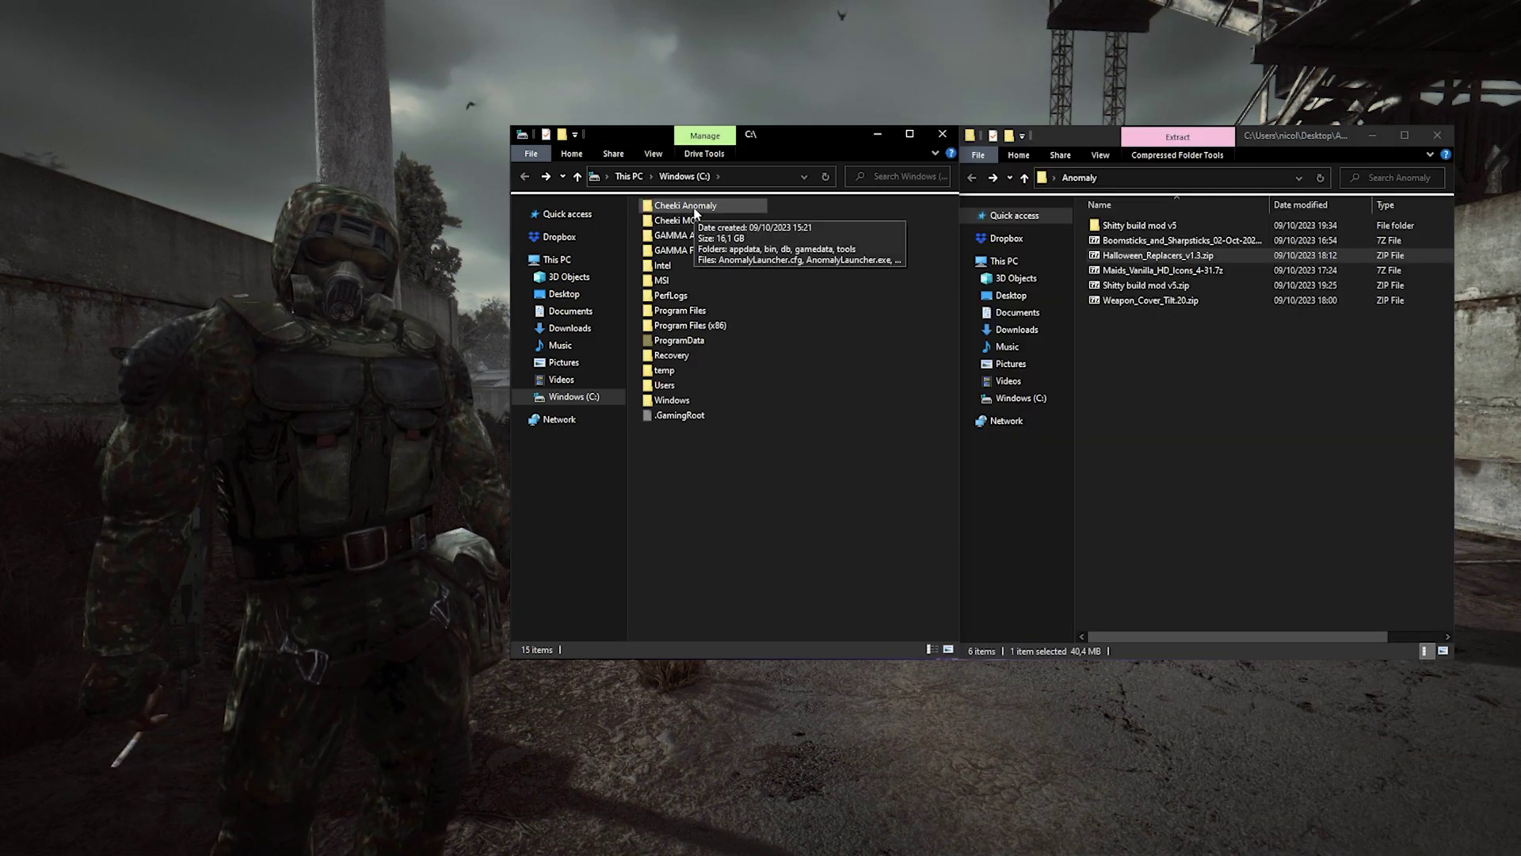
double_click(731, 209)
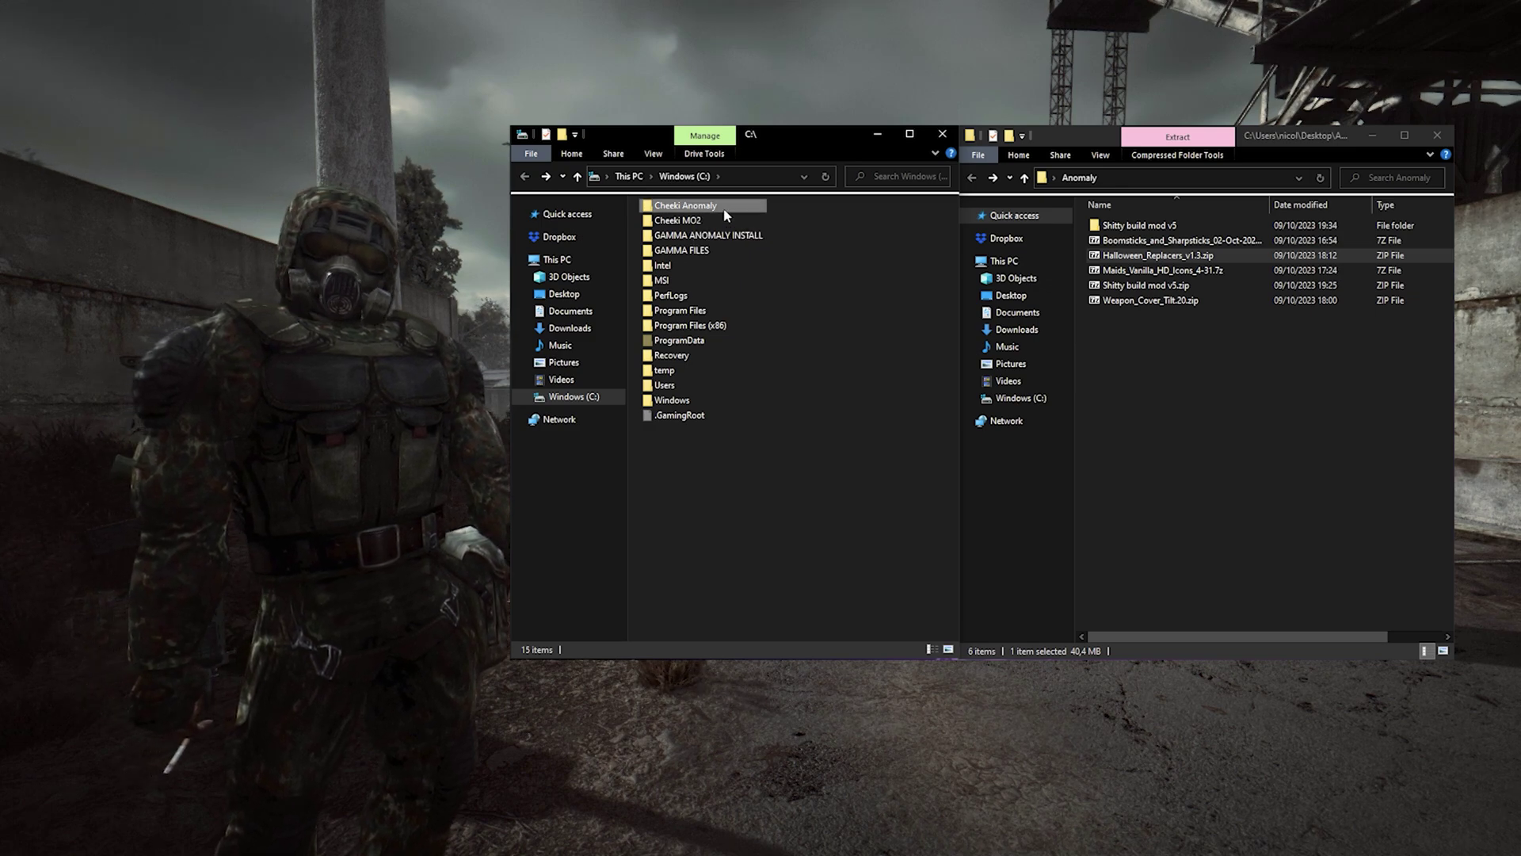
click(700, 269)
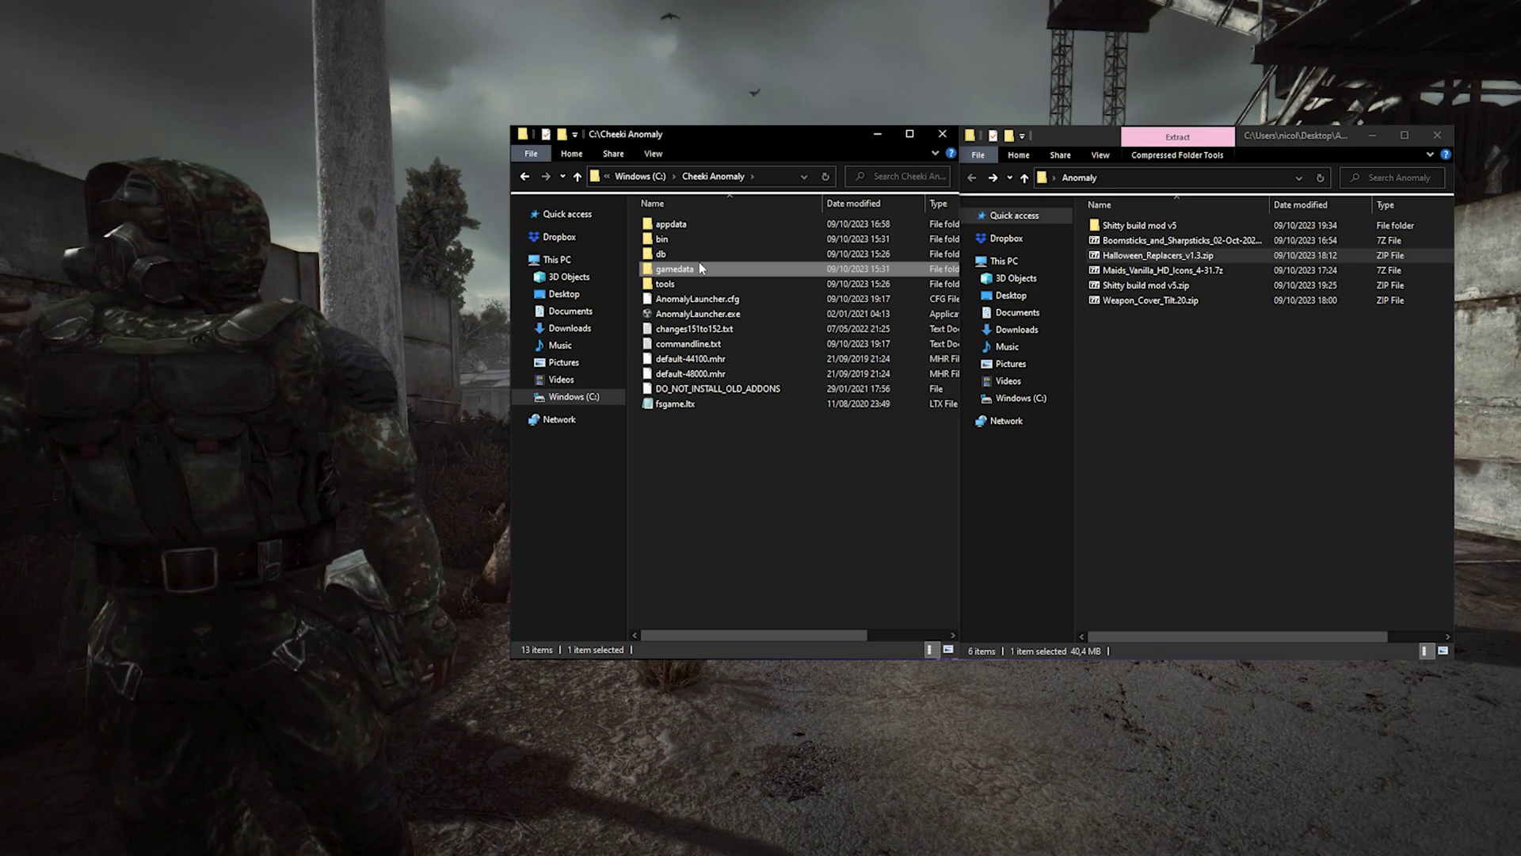
key(BackSpace)
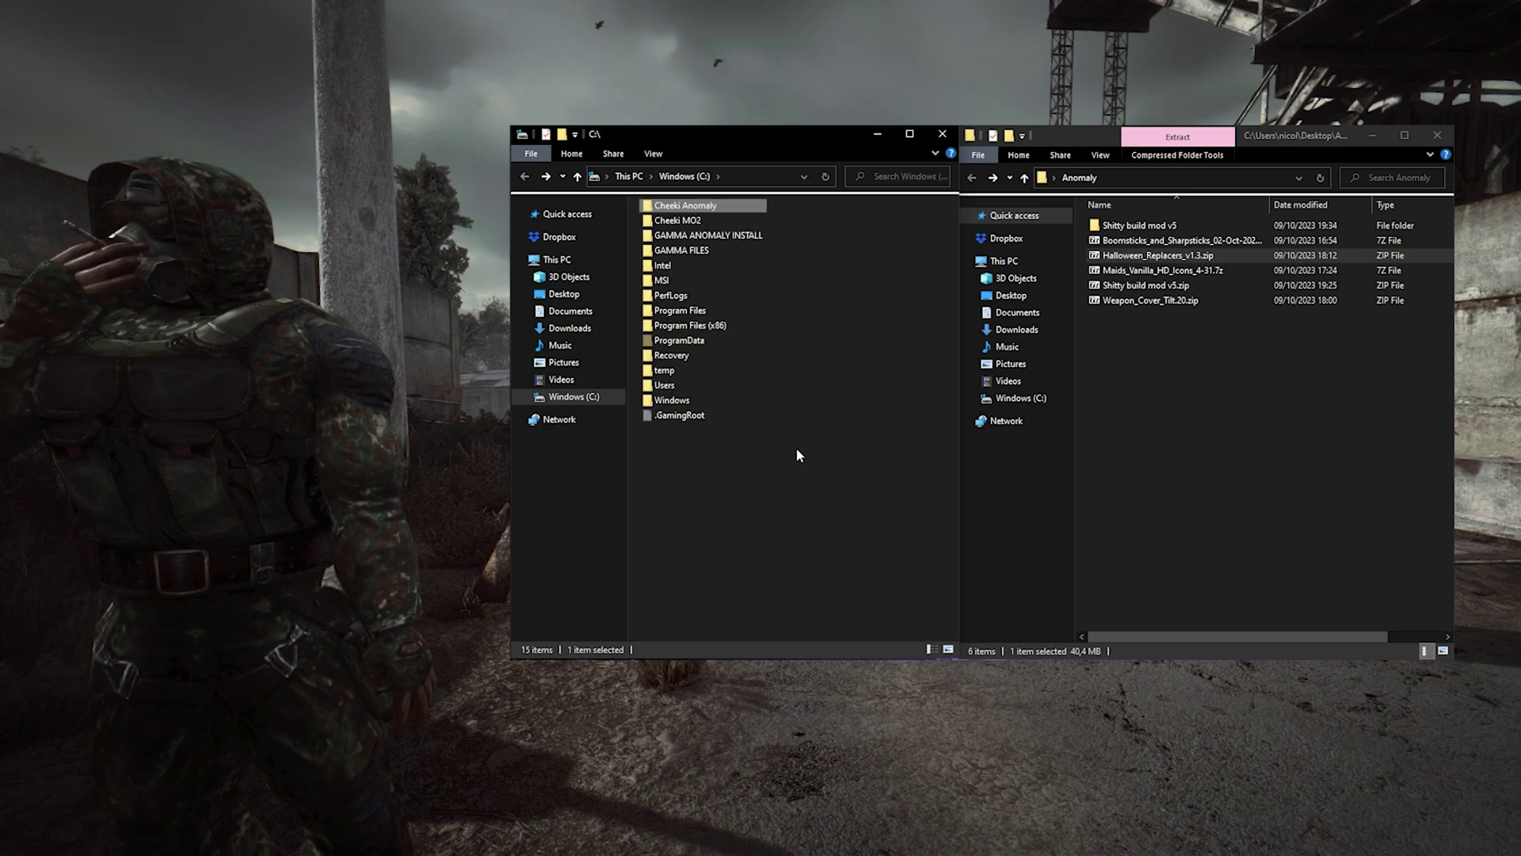
click(803, 467)
- Check the structure of the extracted Shitty build mod v5 folder down to the contents of My Shitty mod v5
double_click(1148, 225)
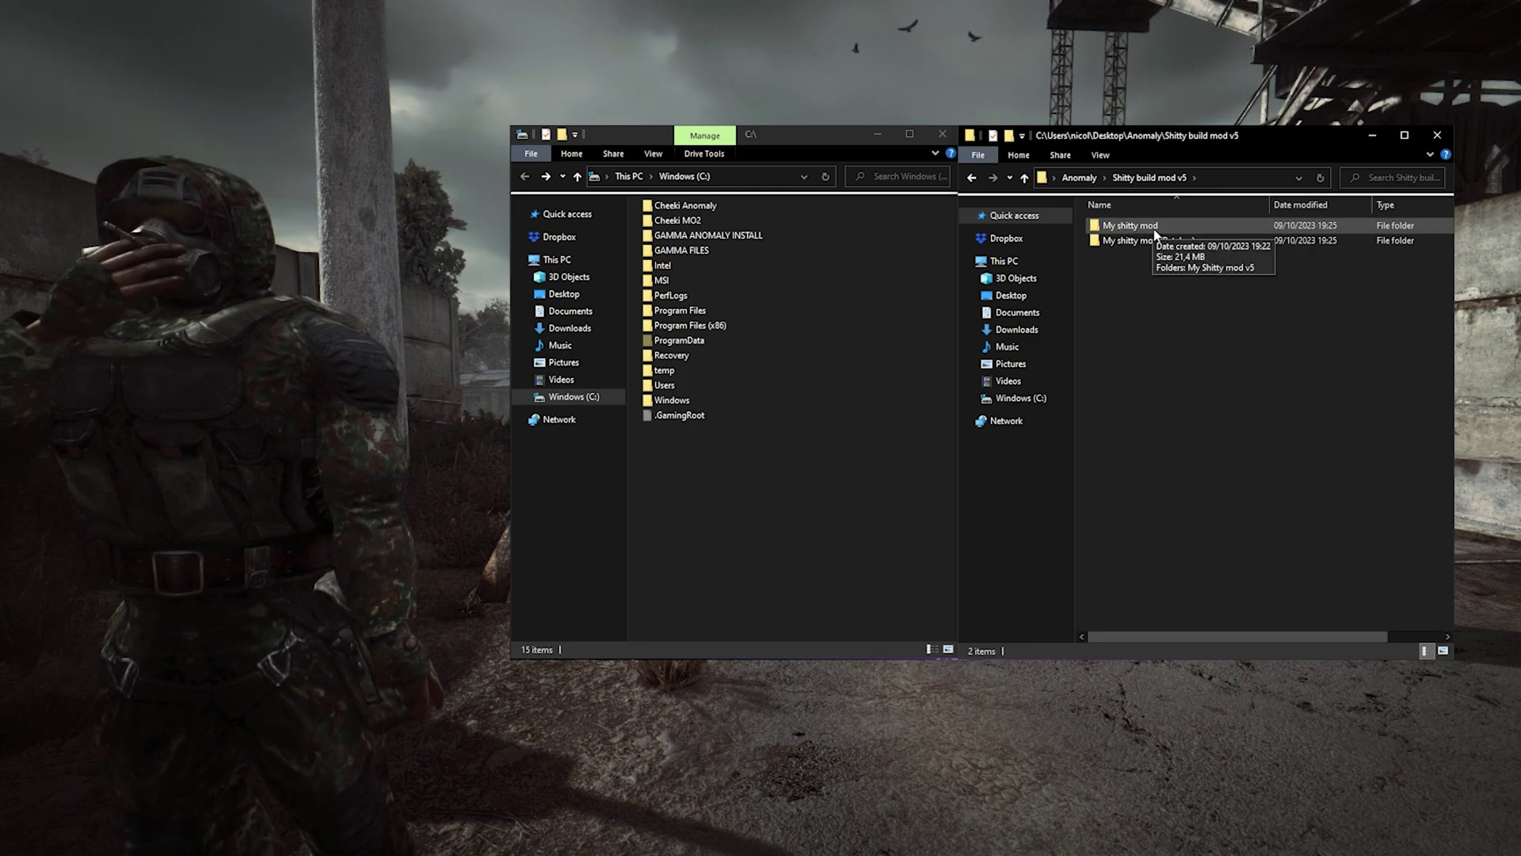
double_click(1153, 228)
double_click(1168, 228)
key(alt+Left)
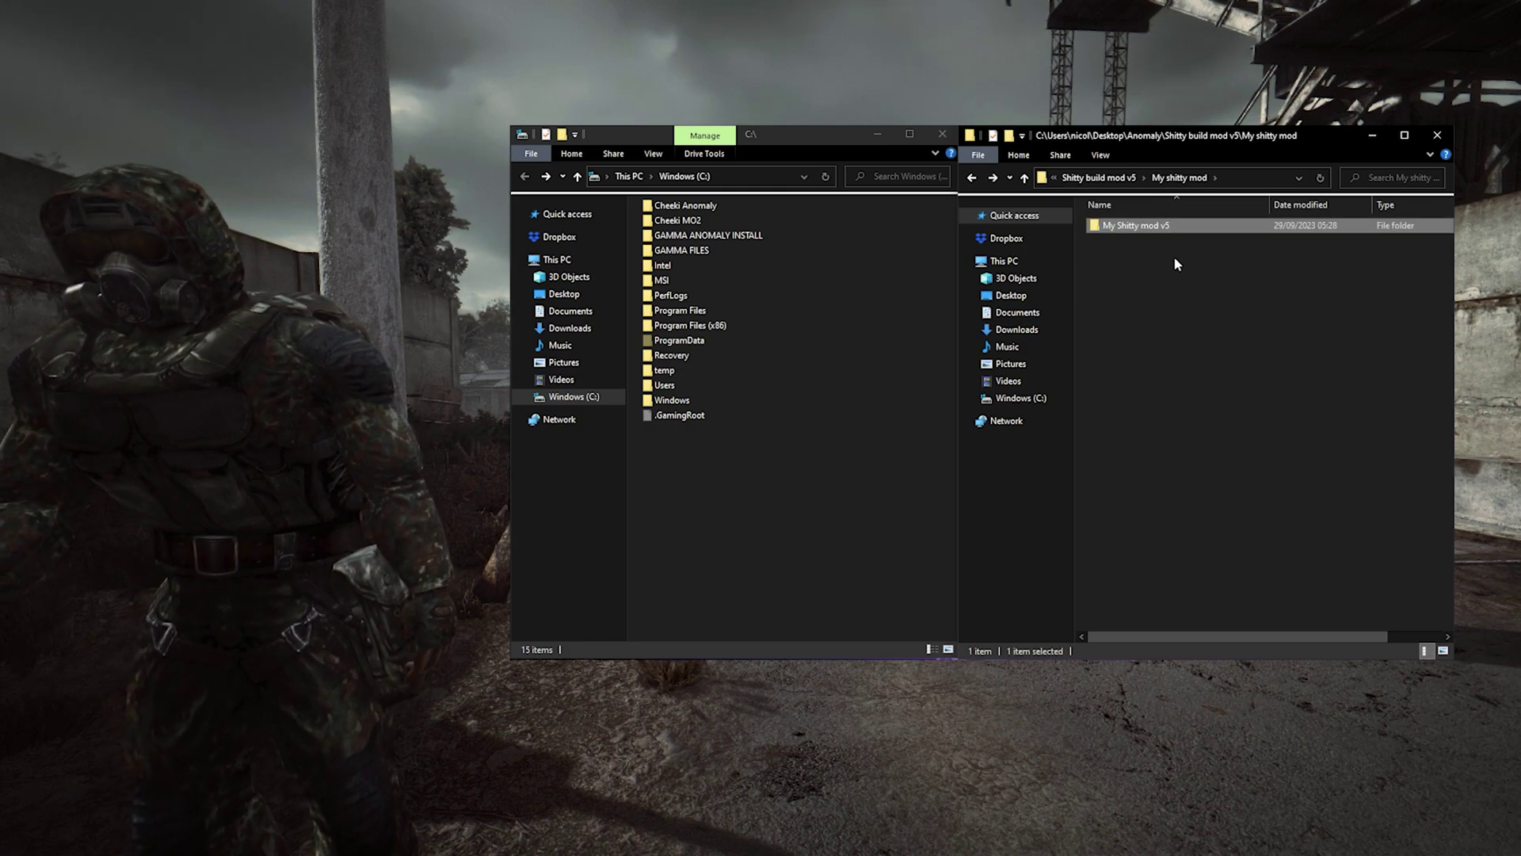
- Check that My Shitty mod v5 directly contains gamedata and move that mod folder into the Cheeki MO2 mods folder
double_click(689, 224)
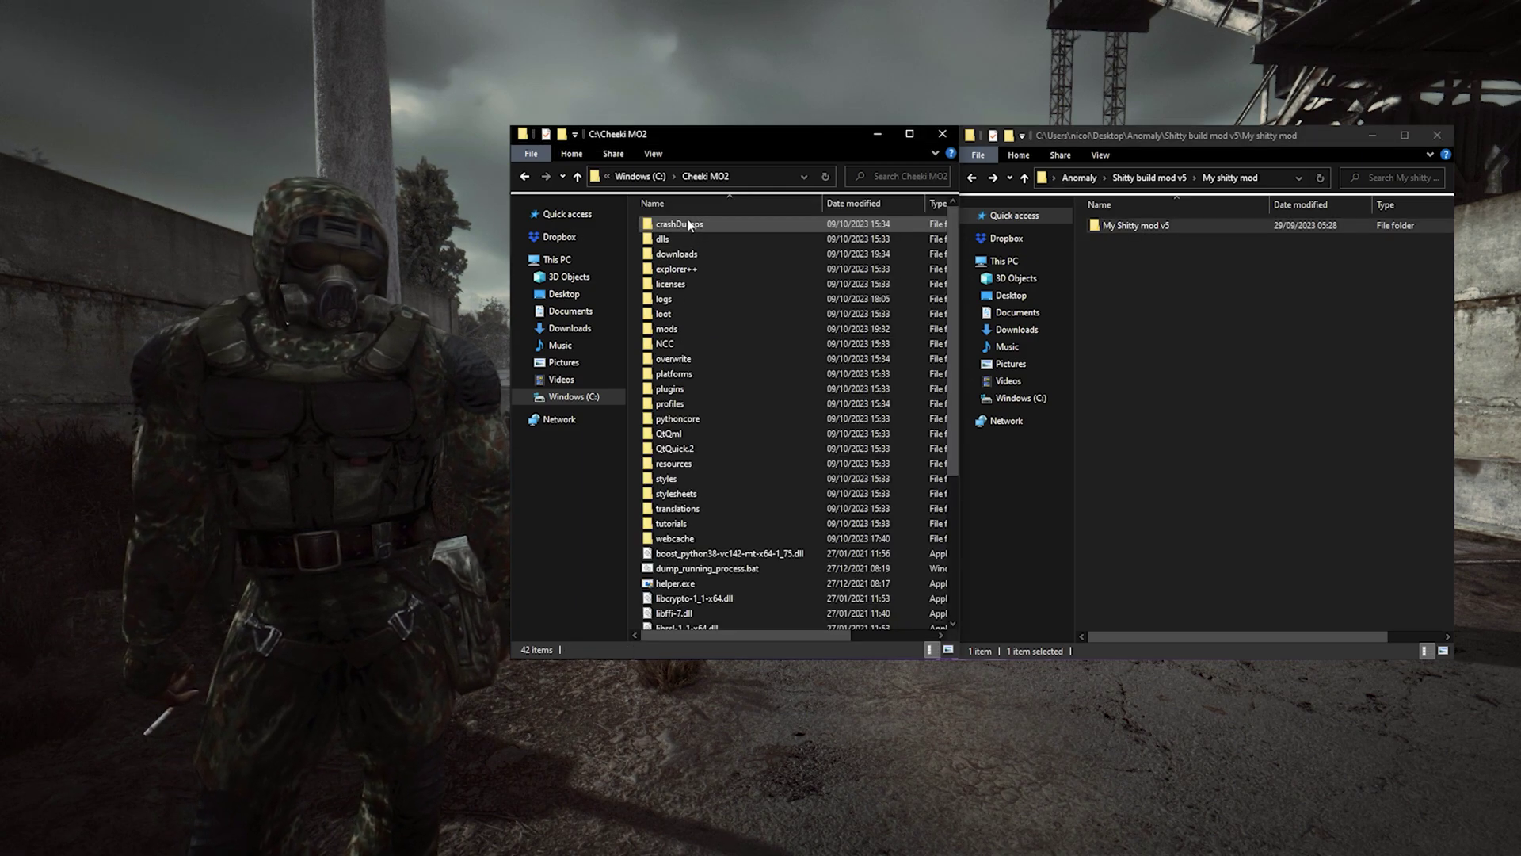
double_click(675, 331)
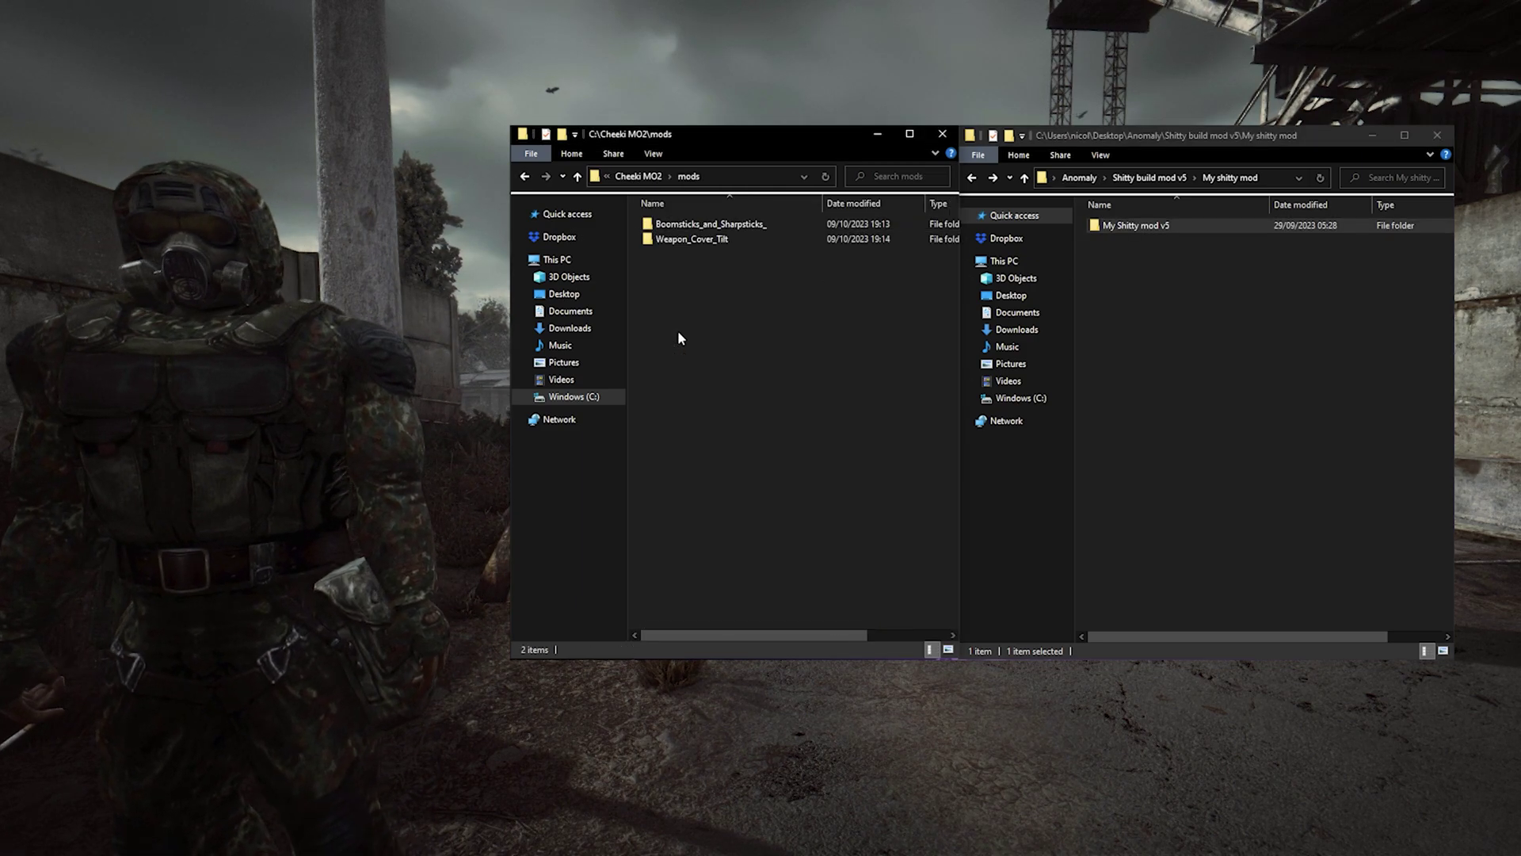
click(1175, 311)
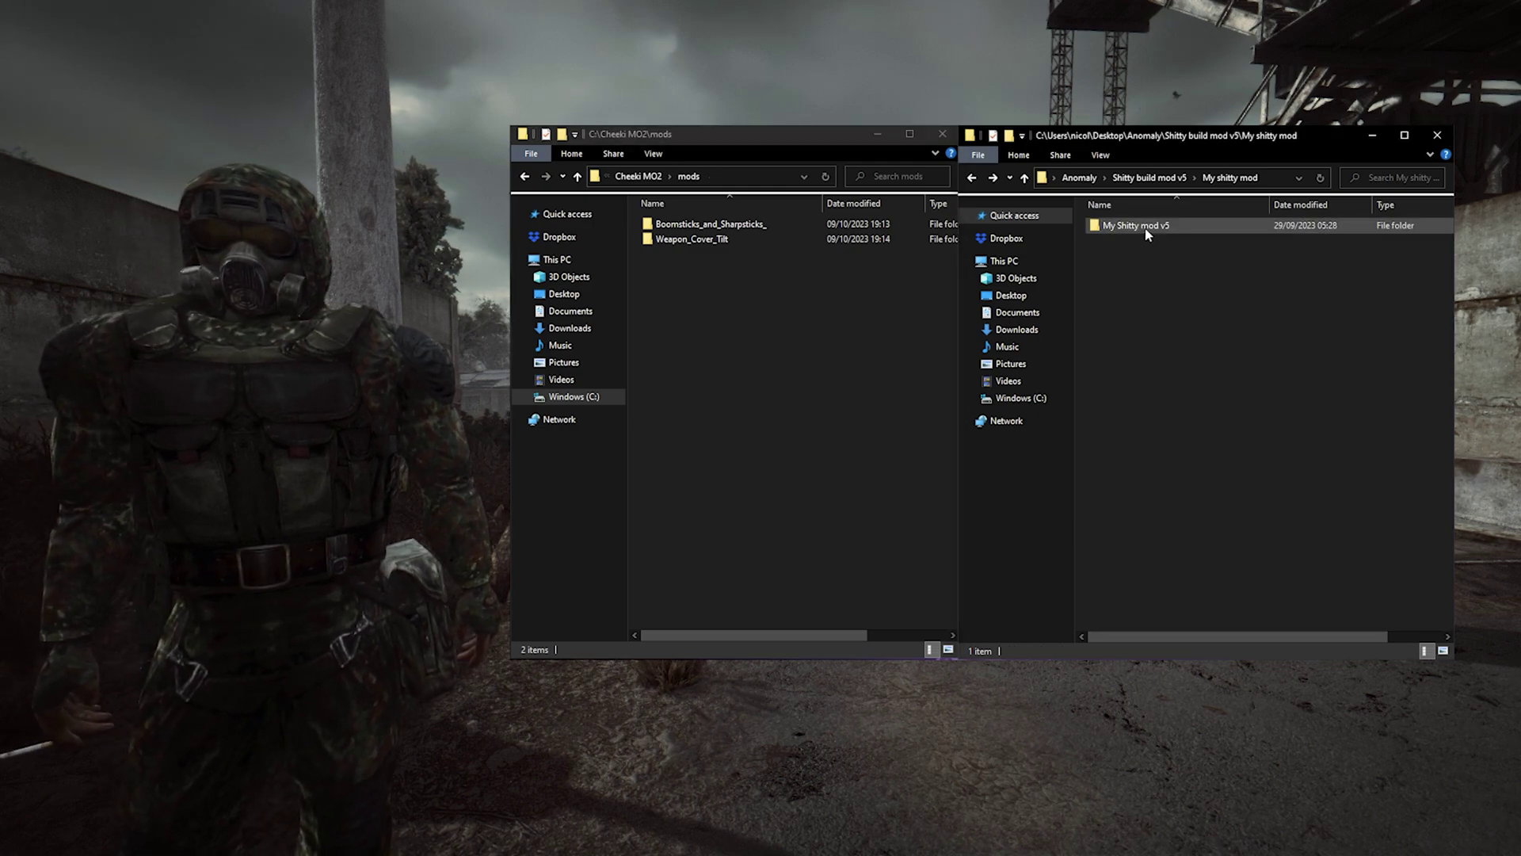
mouse_move(1146, 233)
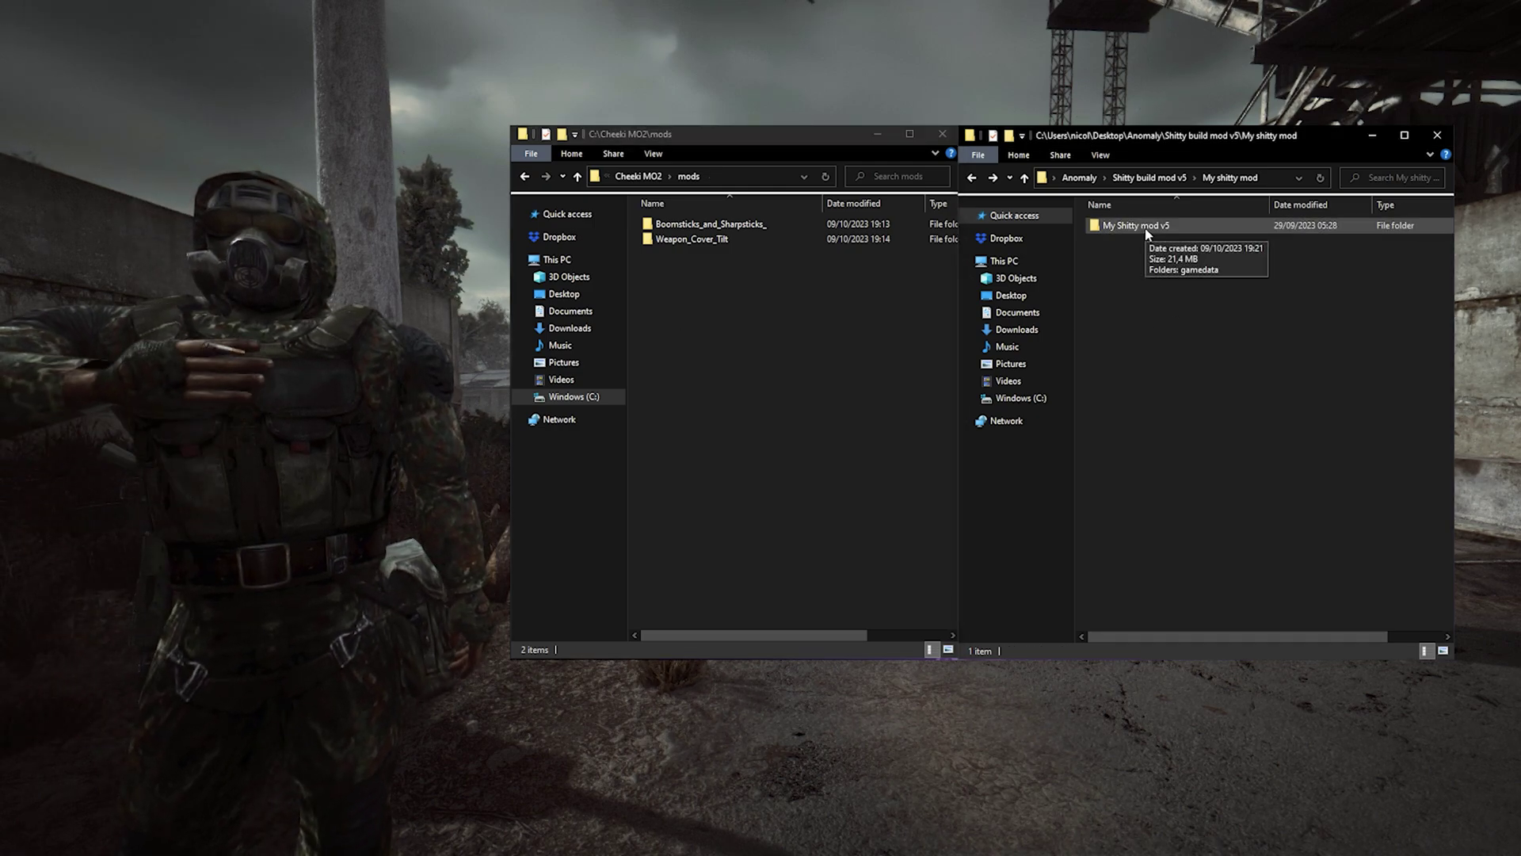
double_click(1147, 227)
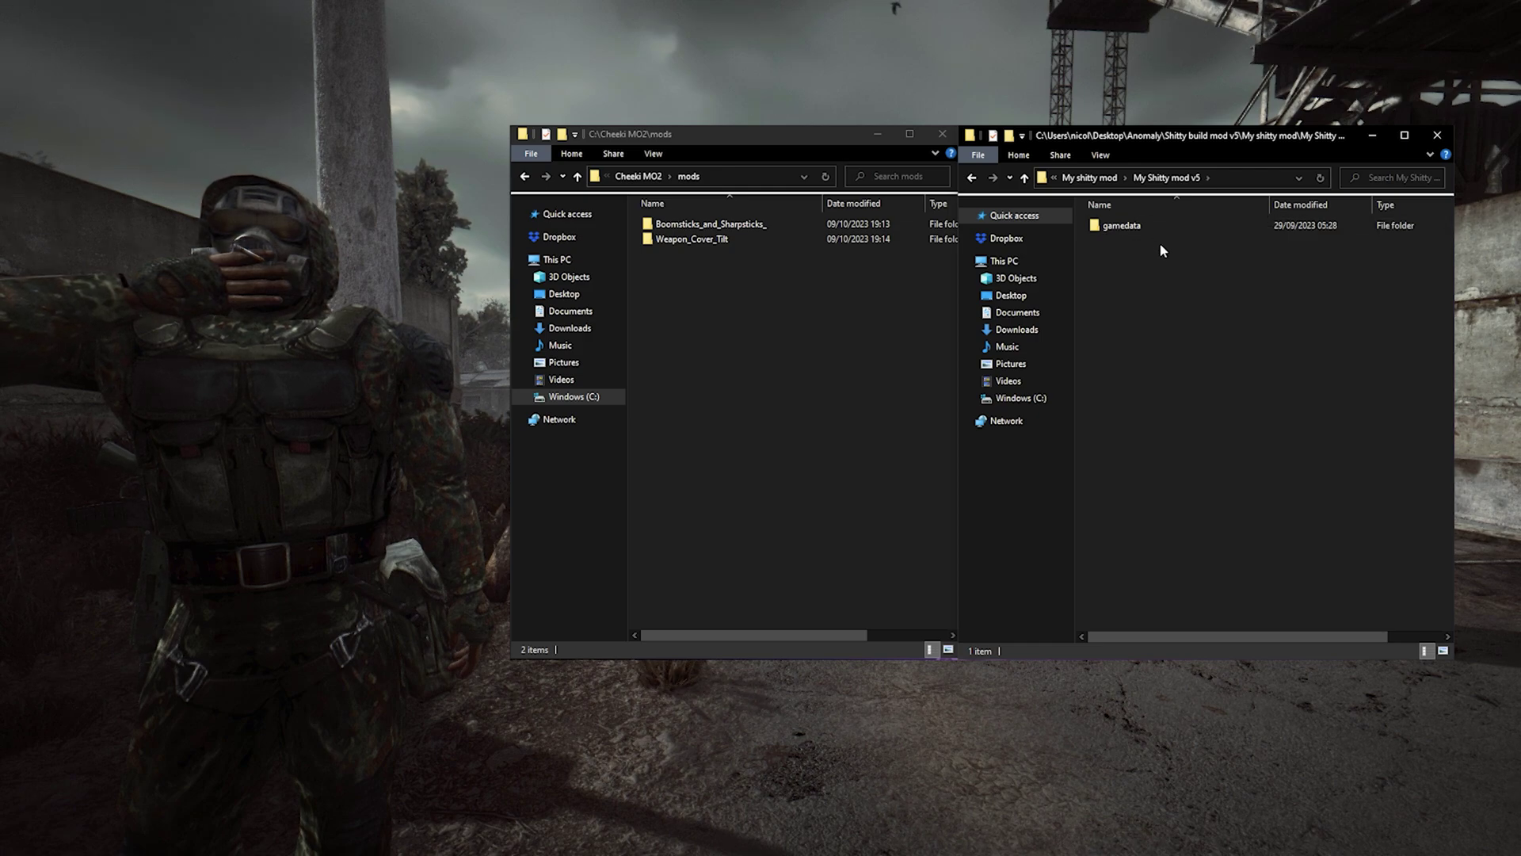
key(BackSpace)
drag(1144, 234, 779, 377)
click(1170, 350)
- Move the My Shitty mod v5 (BaS Compatibily Patch) folder into the MO2 mods folder and enable both mods in Mod Organizer
key(BackSpace)
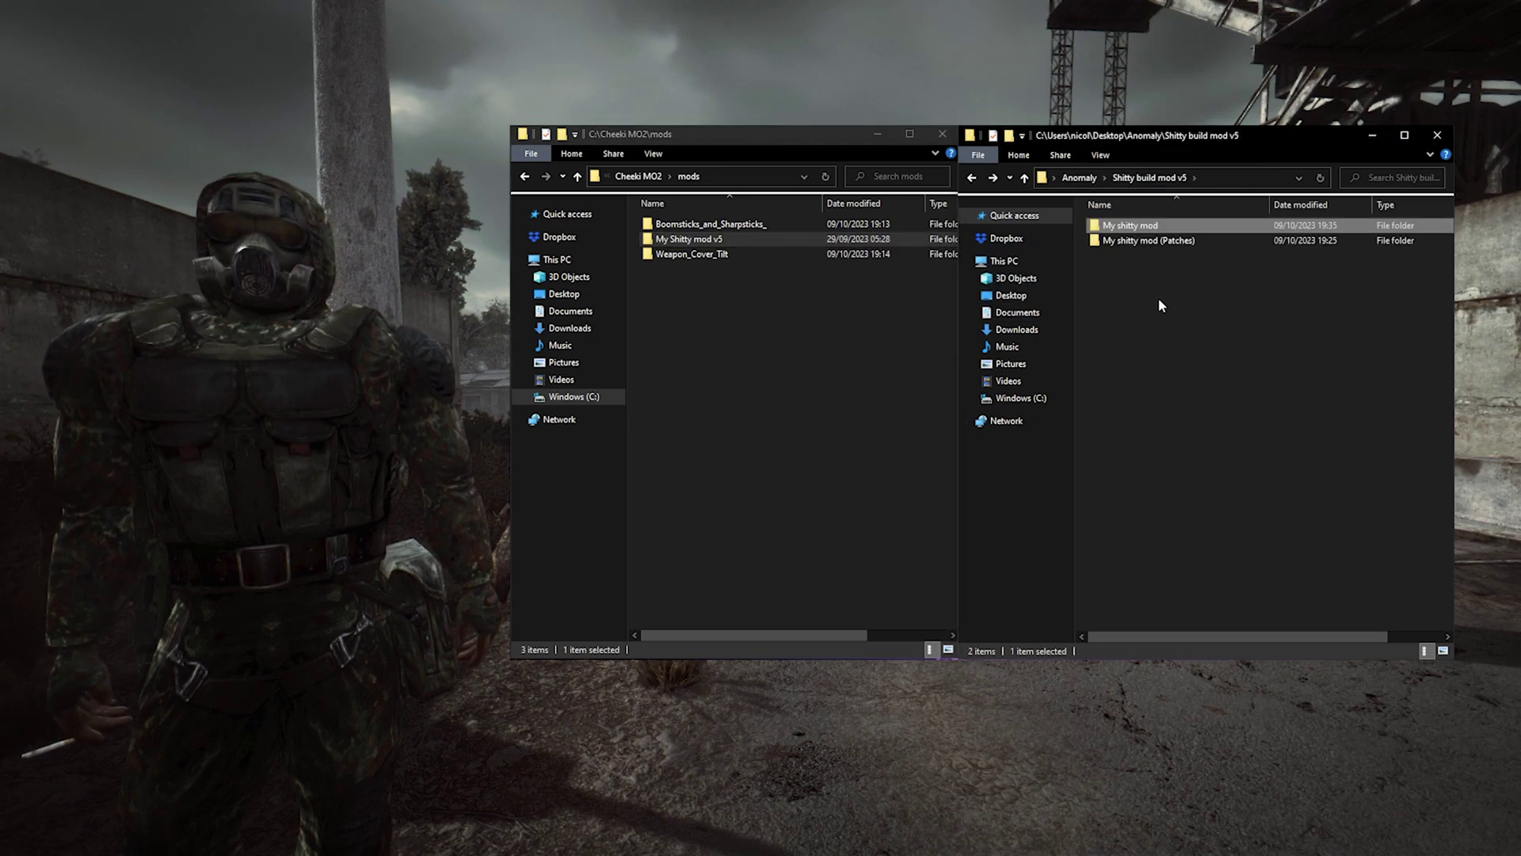
double_click(1155, 241)
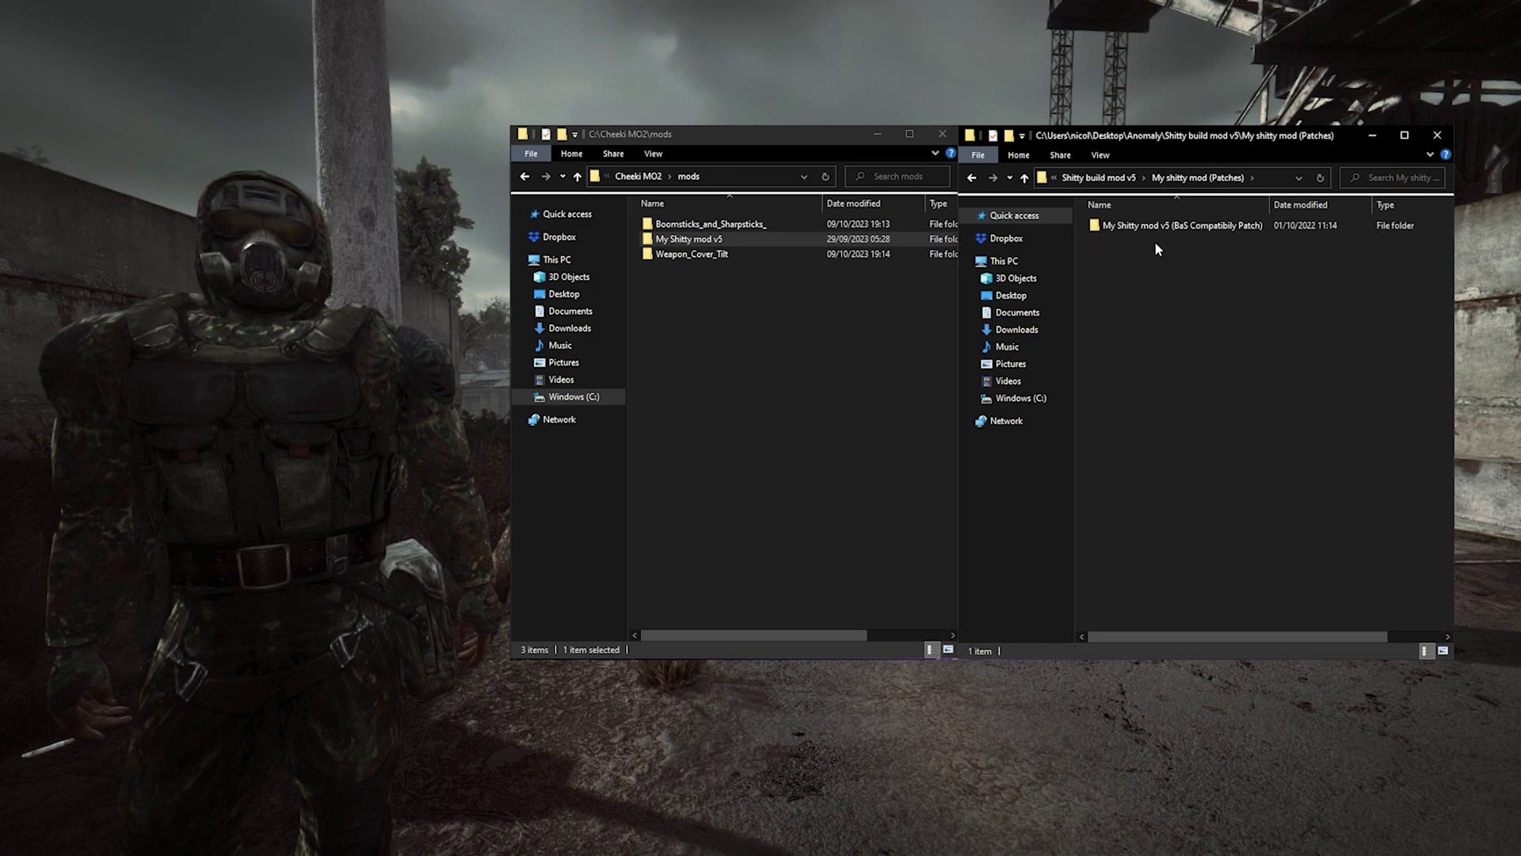
double_click(1151, 228)
key(BackSpace)
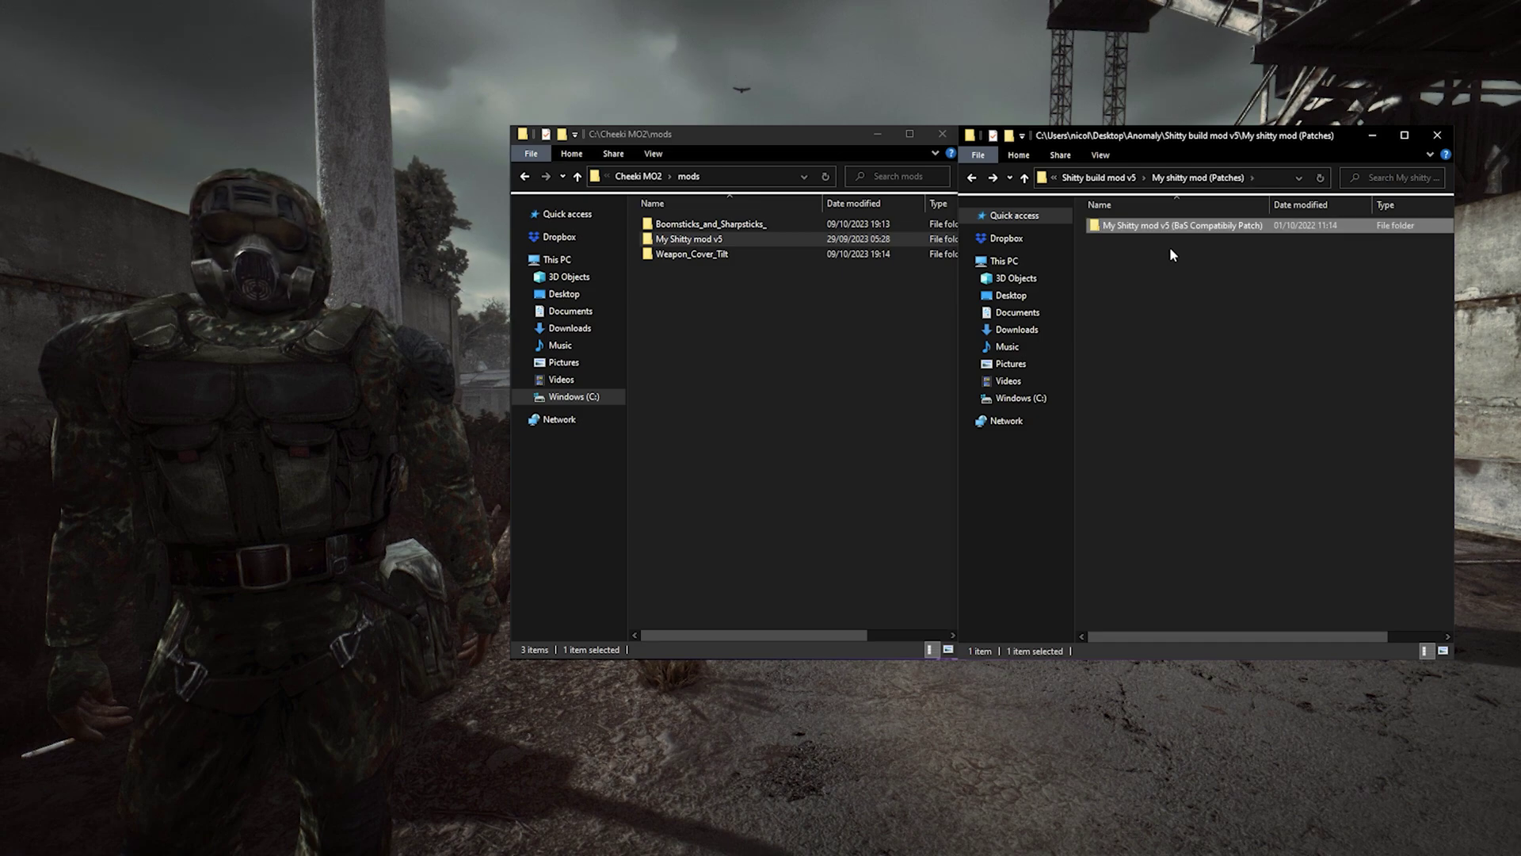
drag(1159, 224, 749, 325)
click(750, 327)
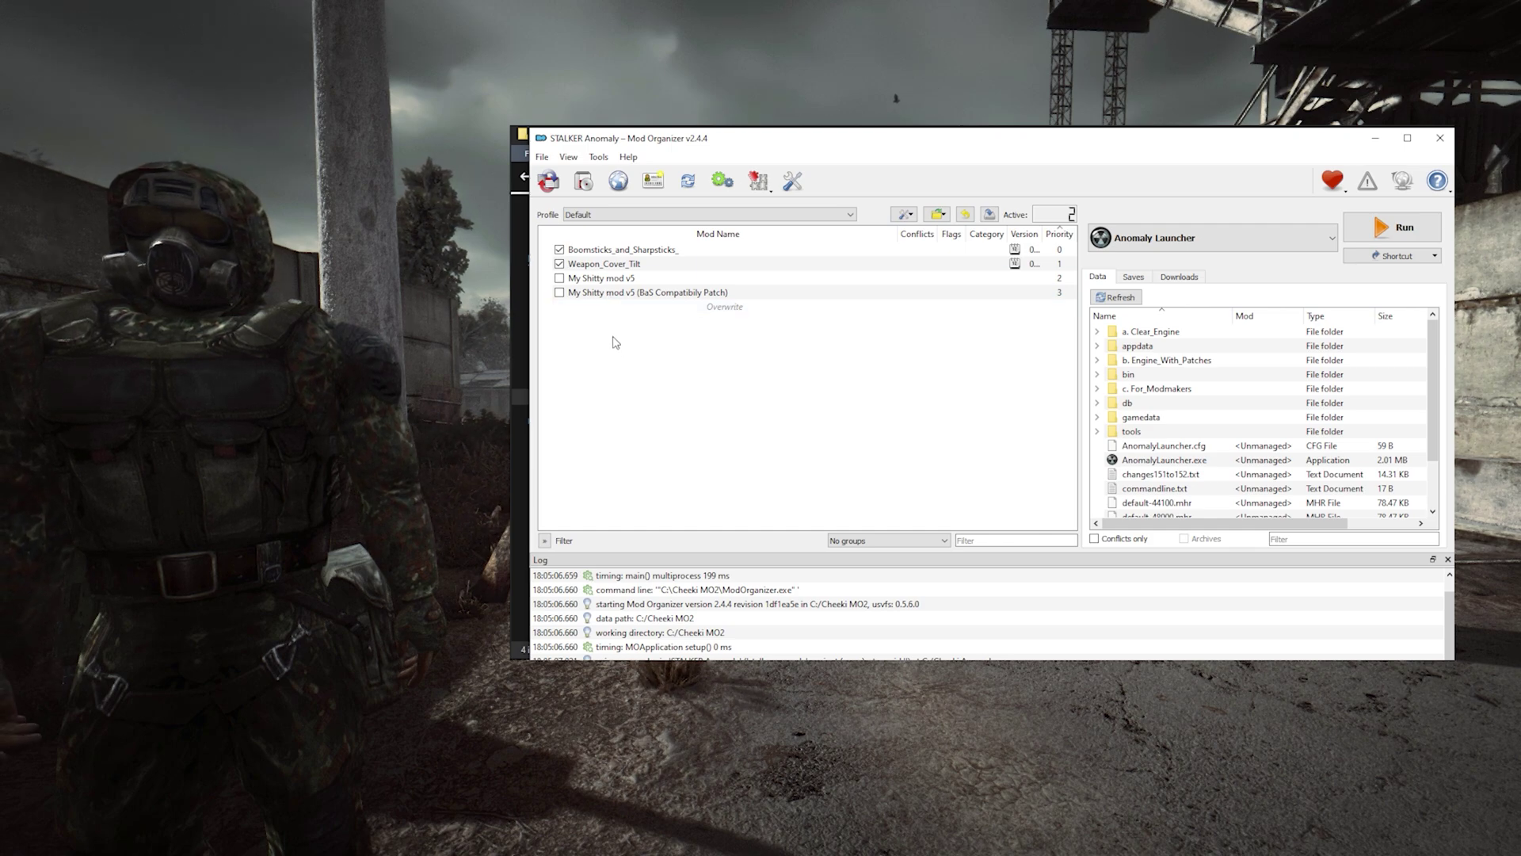
click(559, 278)
click(559, 292)
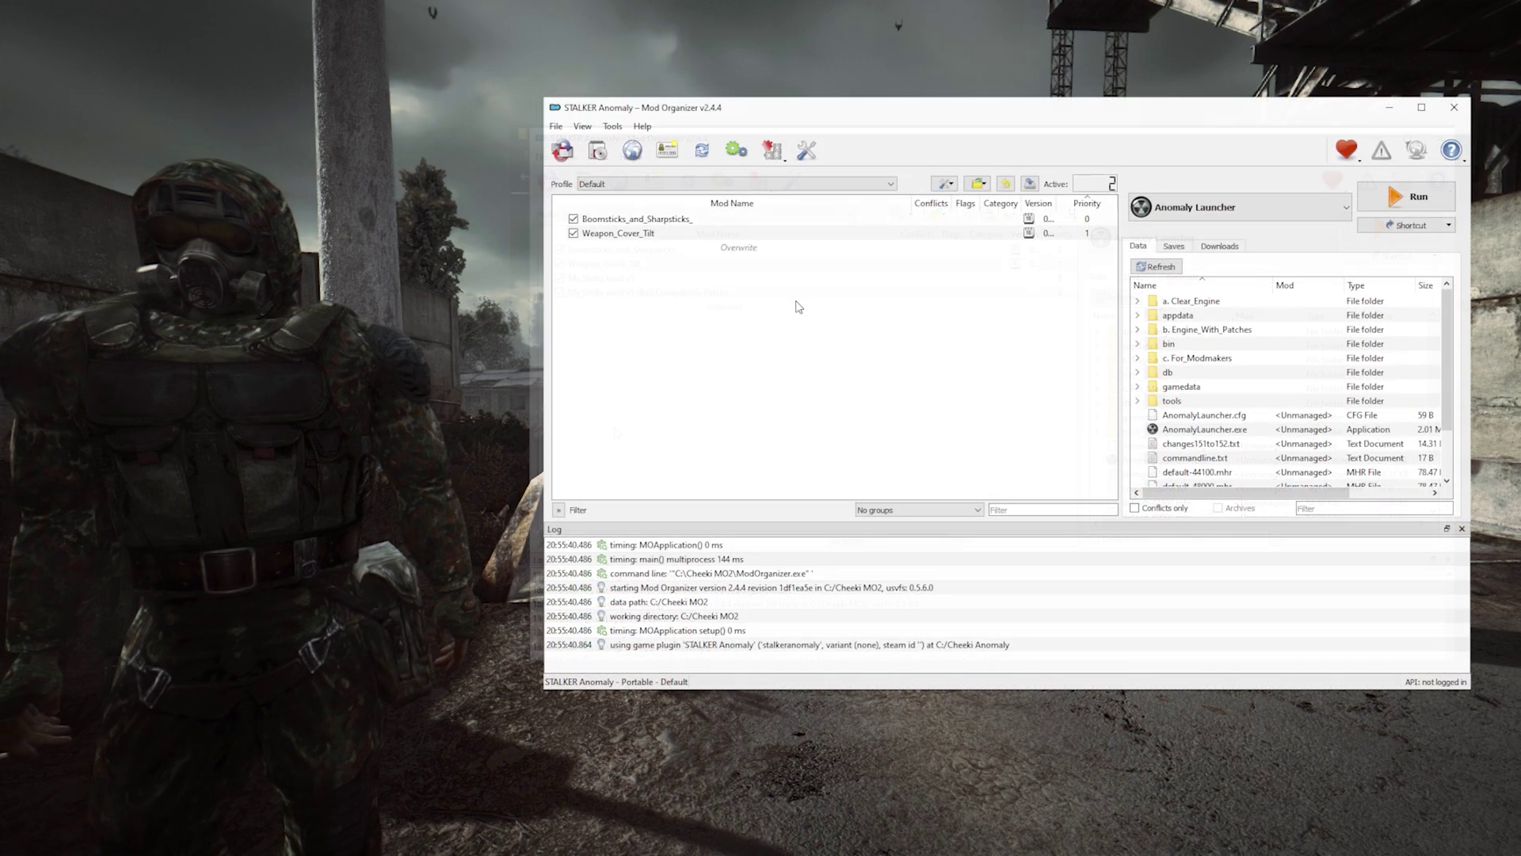
- Start installing the My shitty mod v5.zip archive from the Cheeki MO2 downloads folder
right_click(794, 305)
click(833, 311)
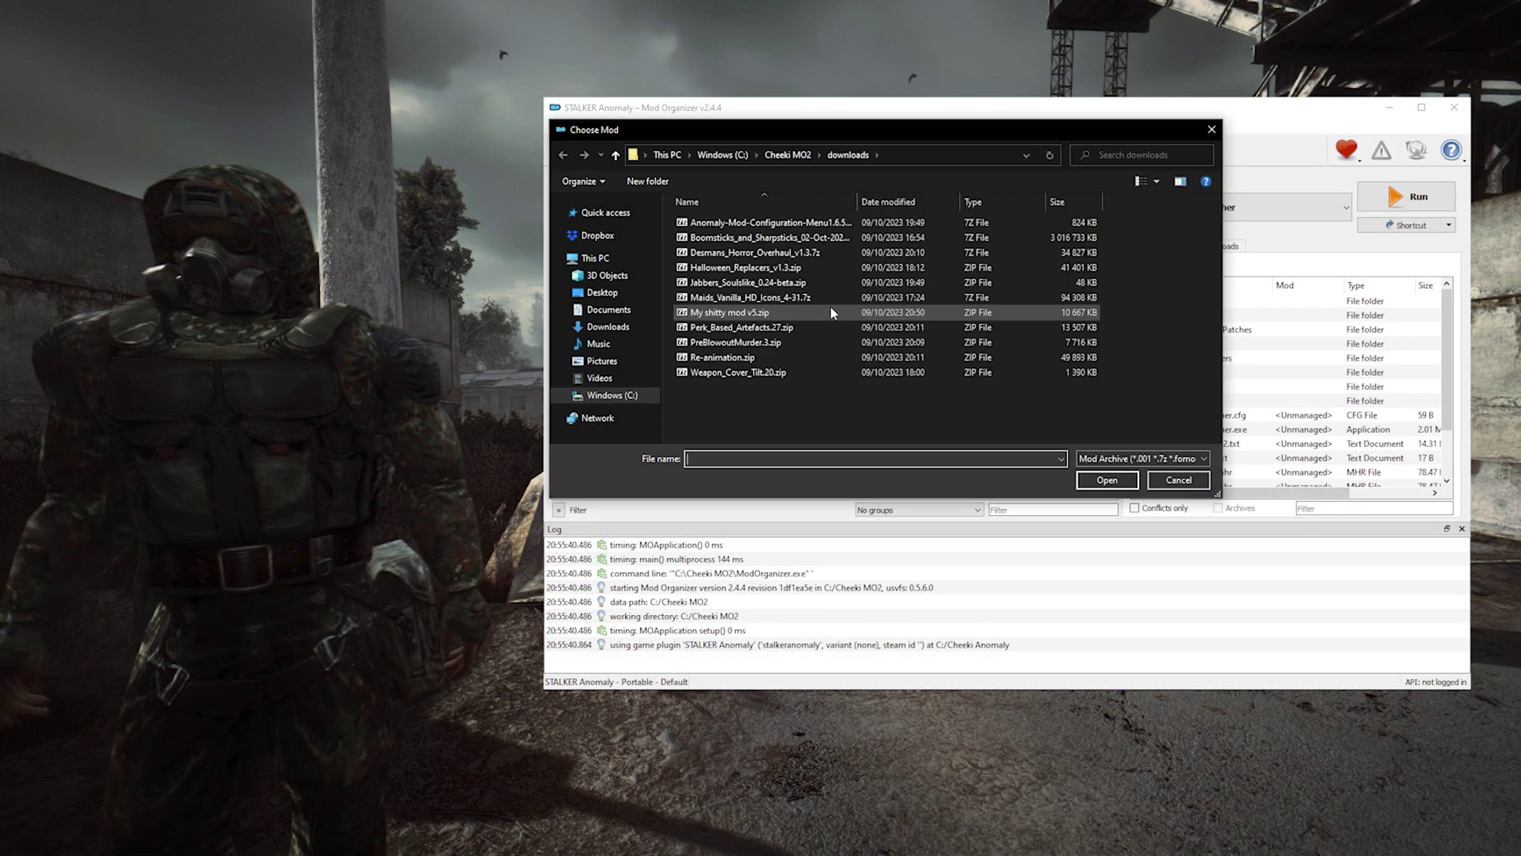
click(756, 314)
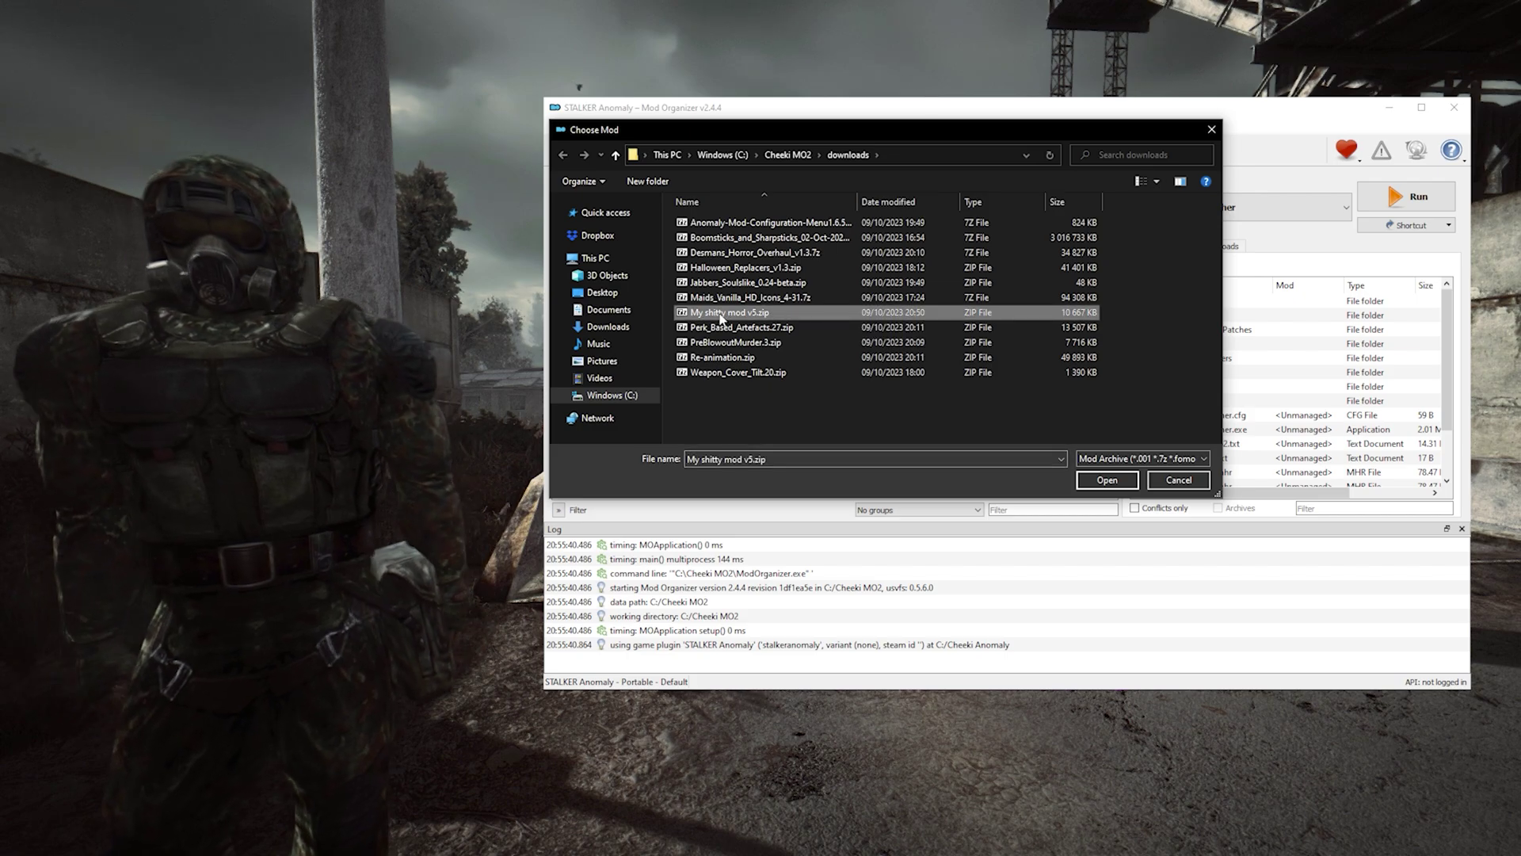
click(1107, 480)
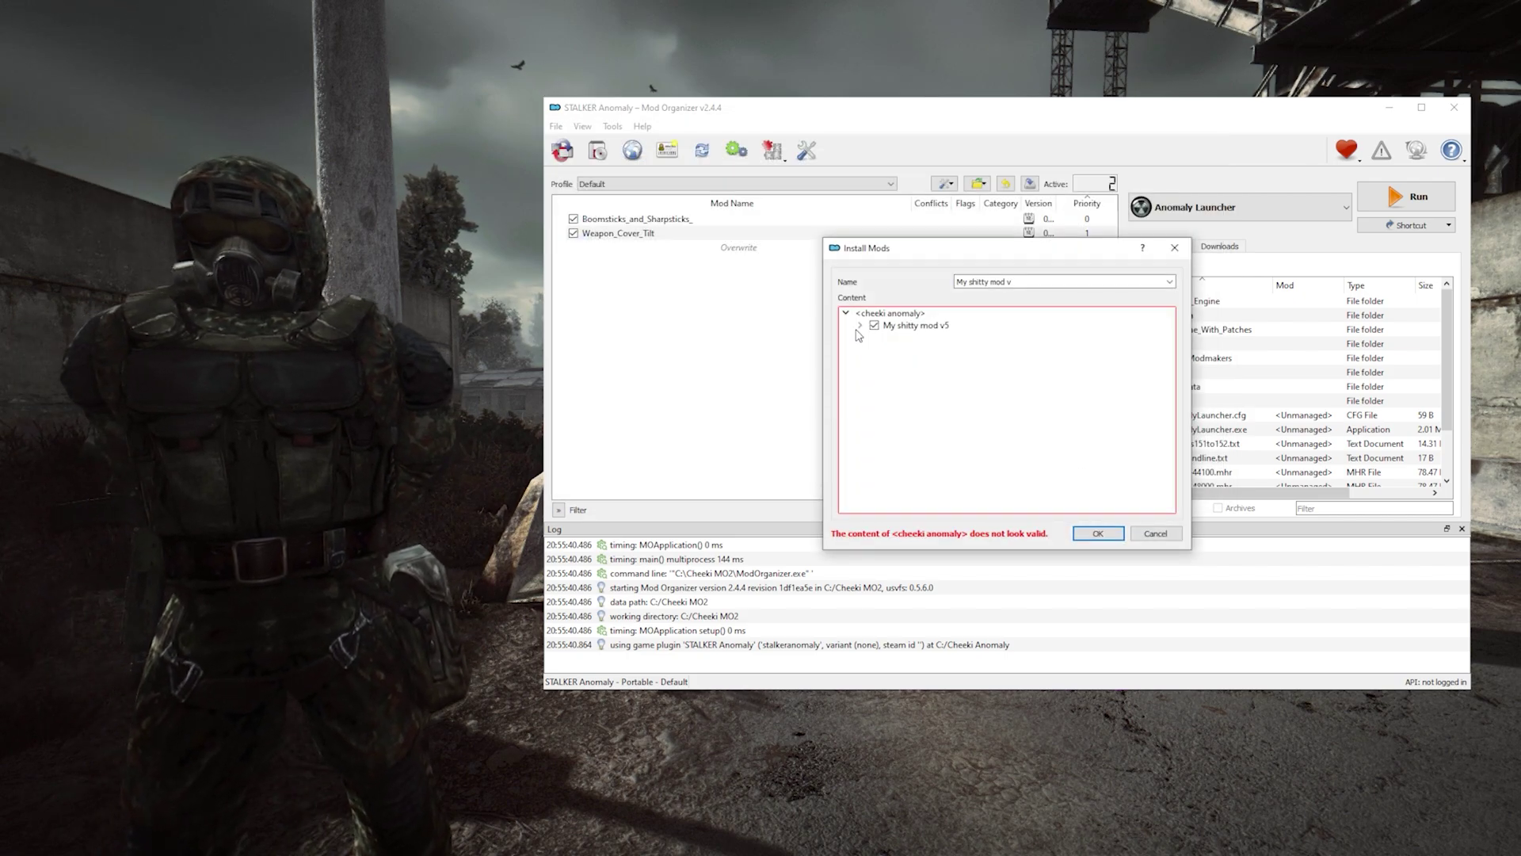
- Move the Main gamedata folder to the <cheeki anomaly> root, merge in the BaS Patch gamedata, and install the mod
click(860, 325)
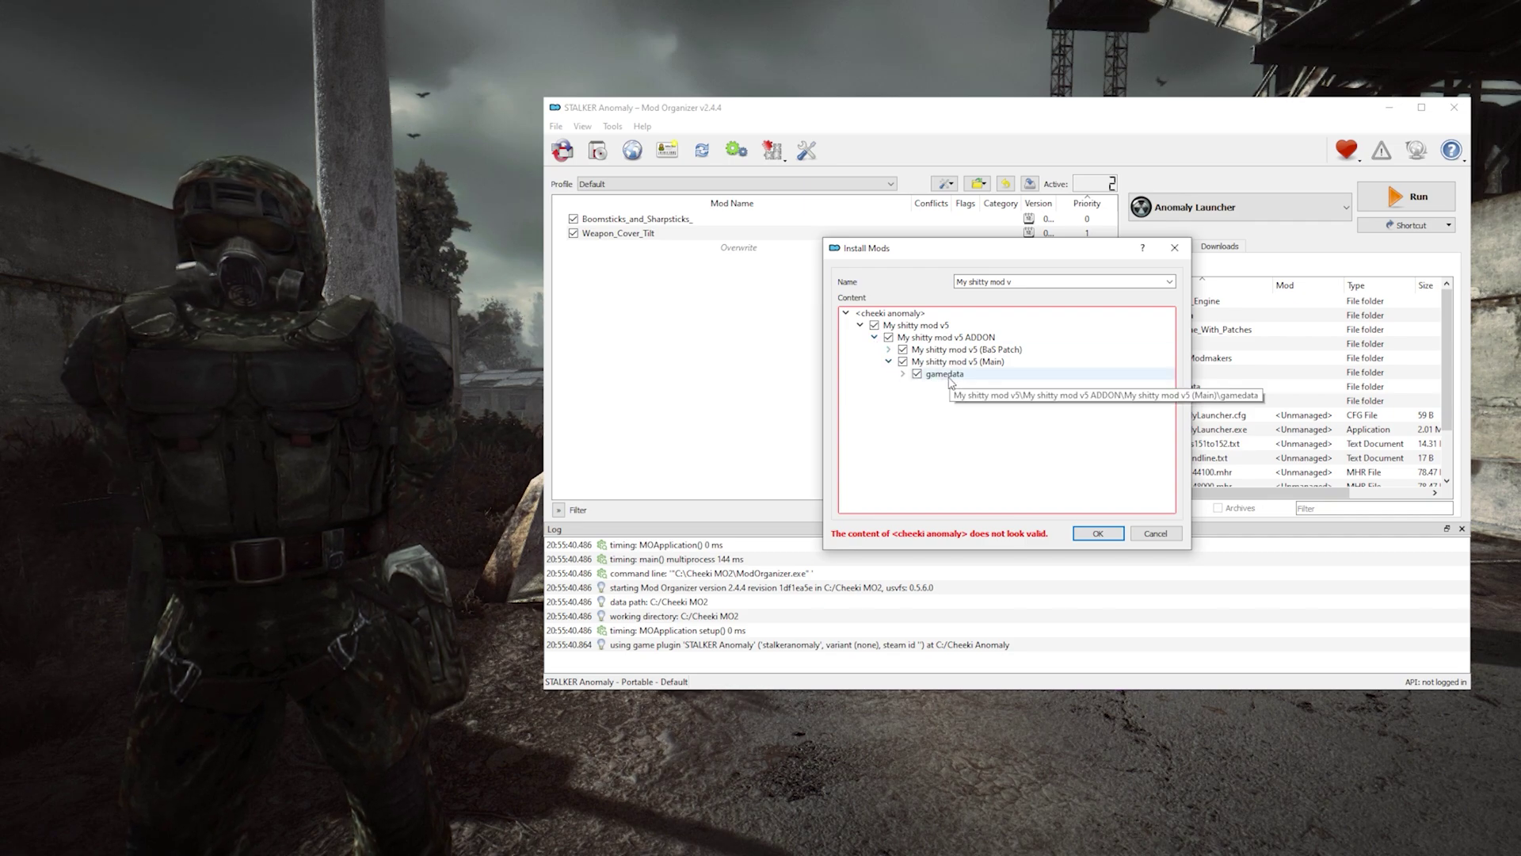
drag(949, 379, 922, 316)
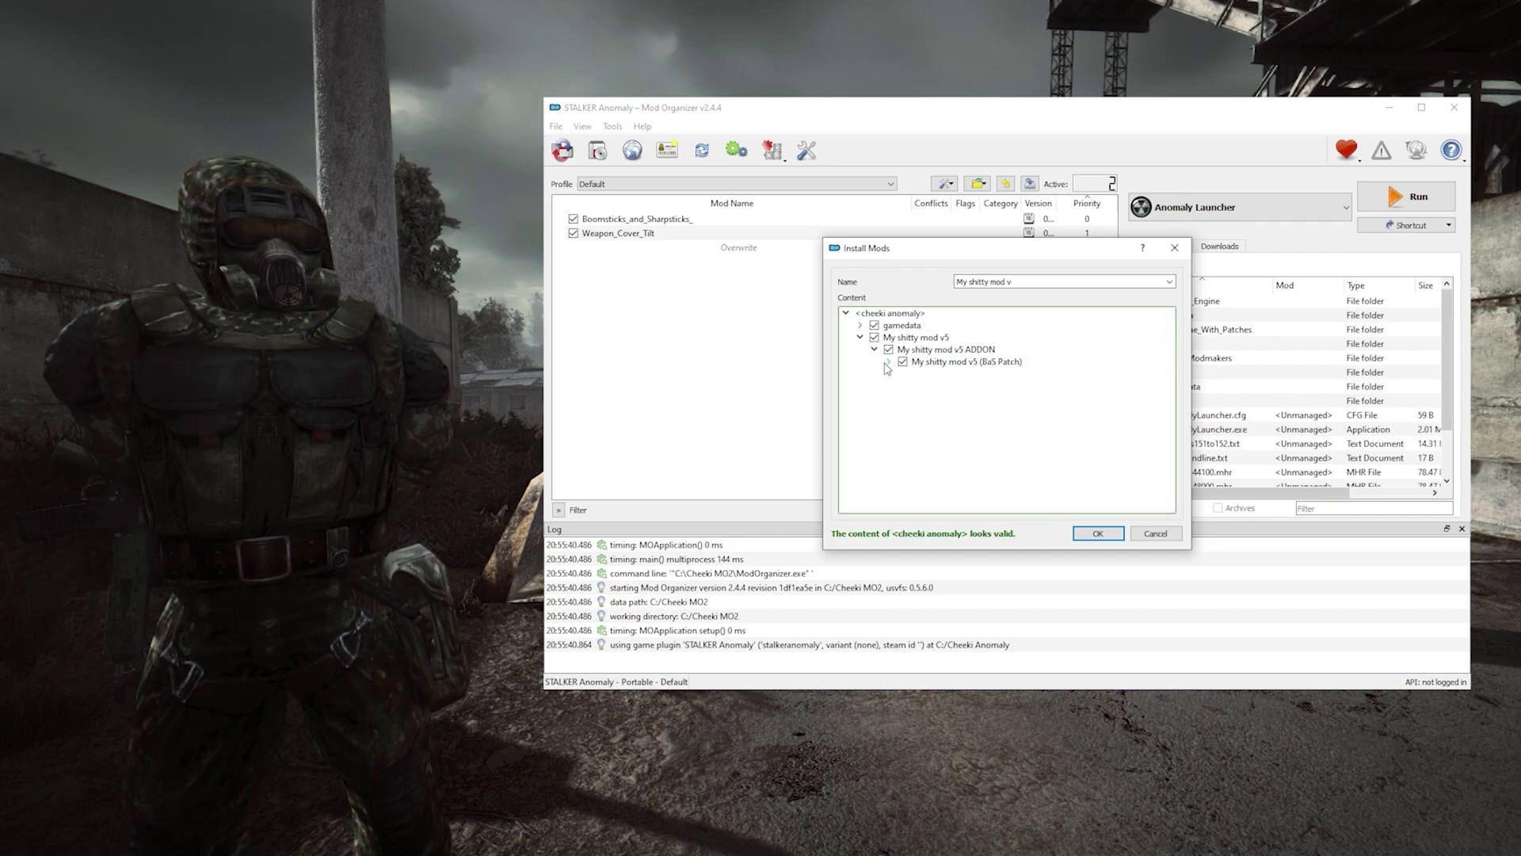
drag(943, 374, 939, 320)
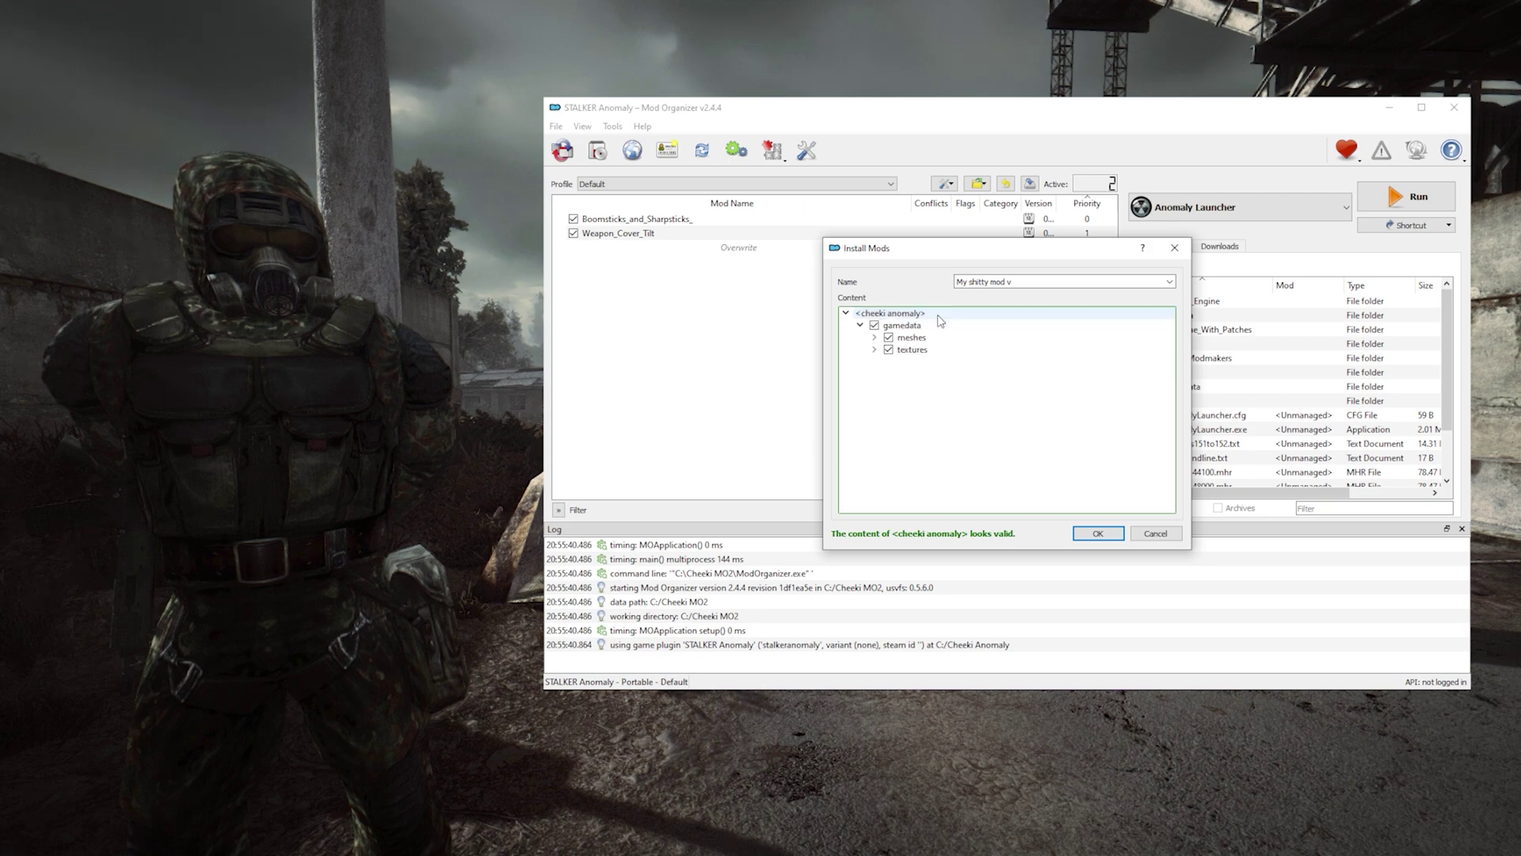
click(1098, 534)
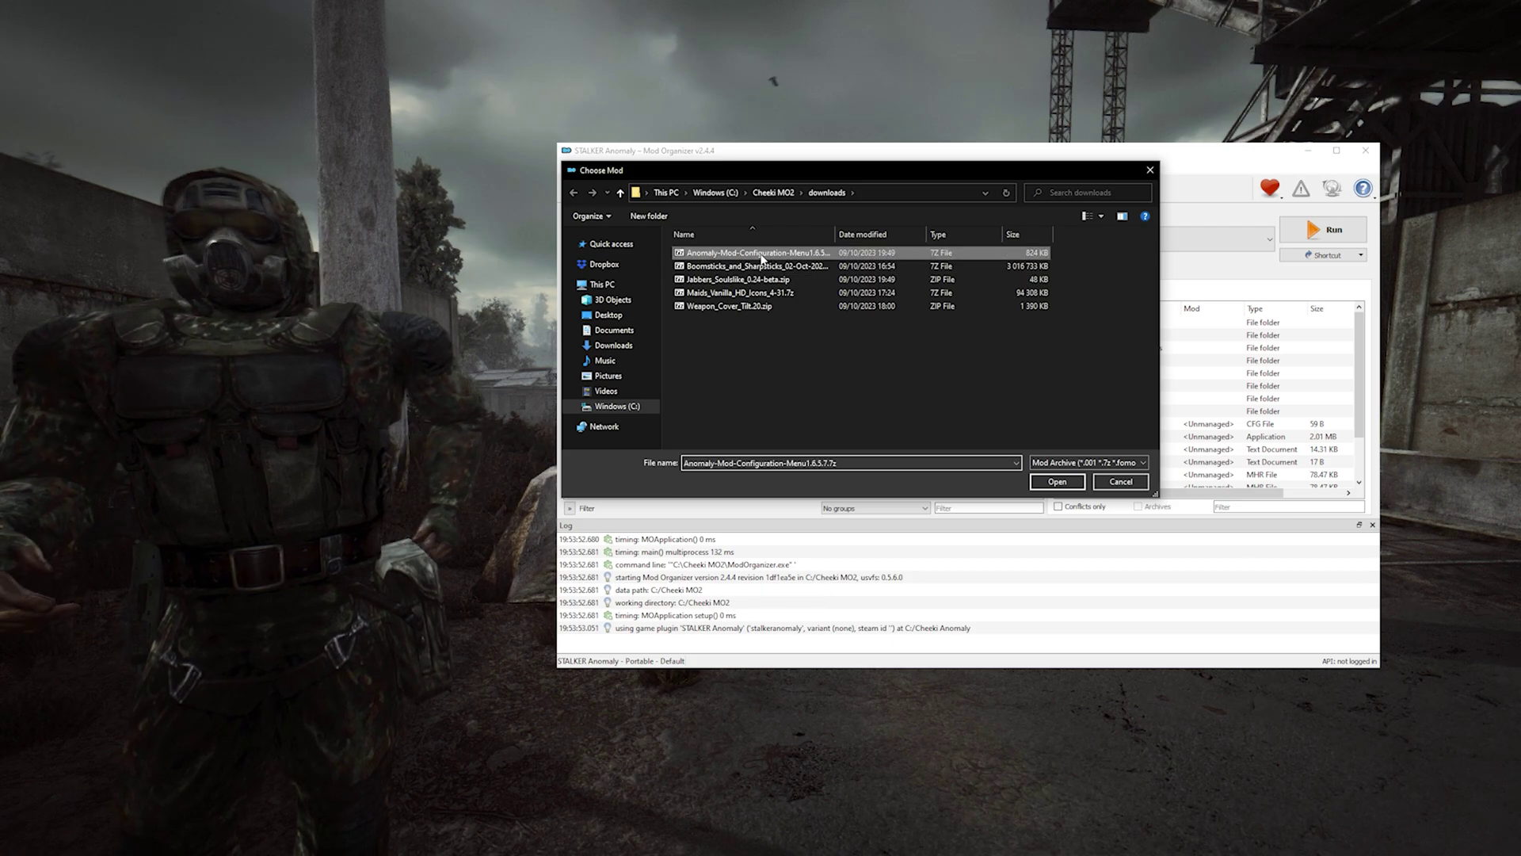
- Install the Anomaly-Mod-Configuration-Menu and Jabbers_Soulslike_0.24-beta.zip archives, keeping their suggested mod names
double_click(757, 253)
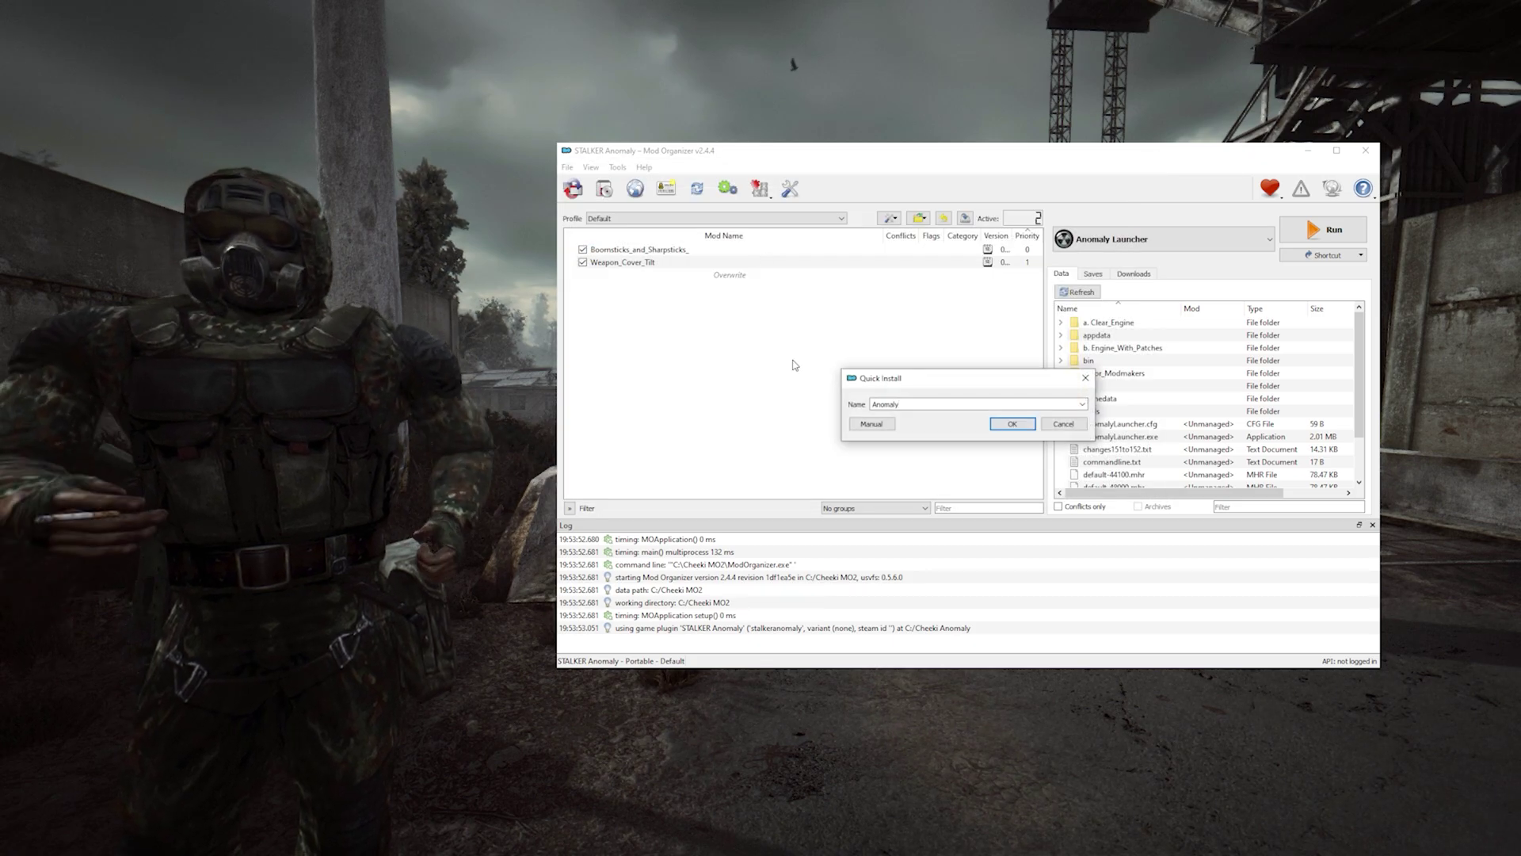
click(1011, 424)
right_click(667, 334)
click(691, 336)
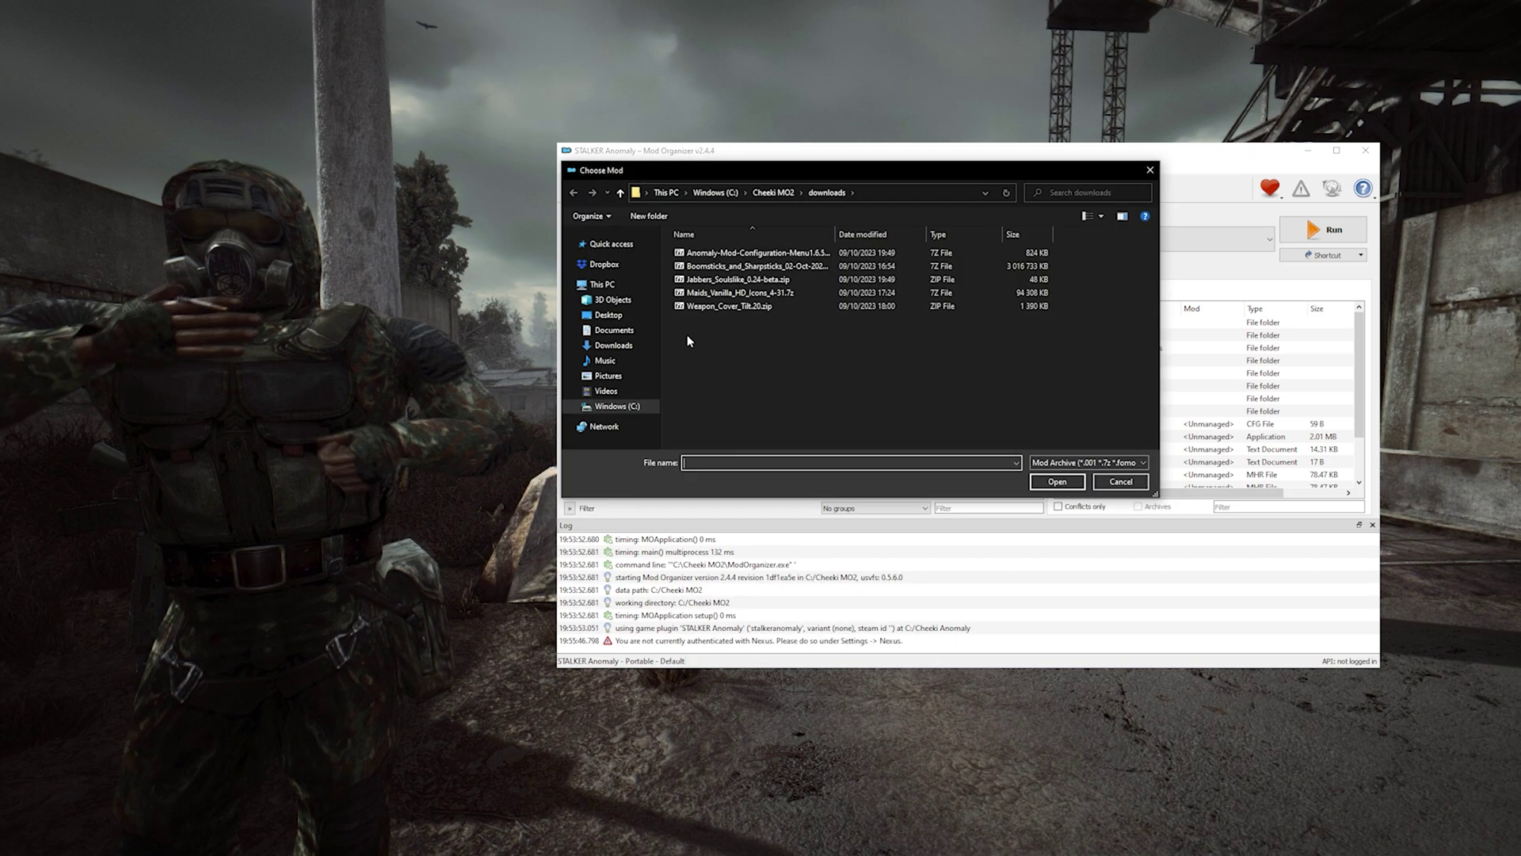
double_click(729, 280)
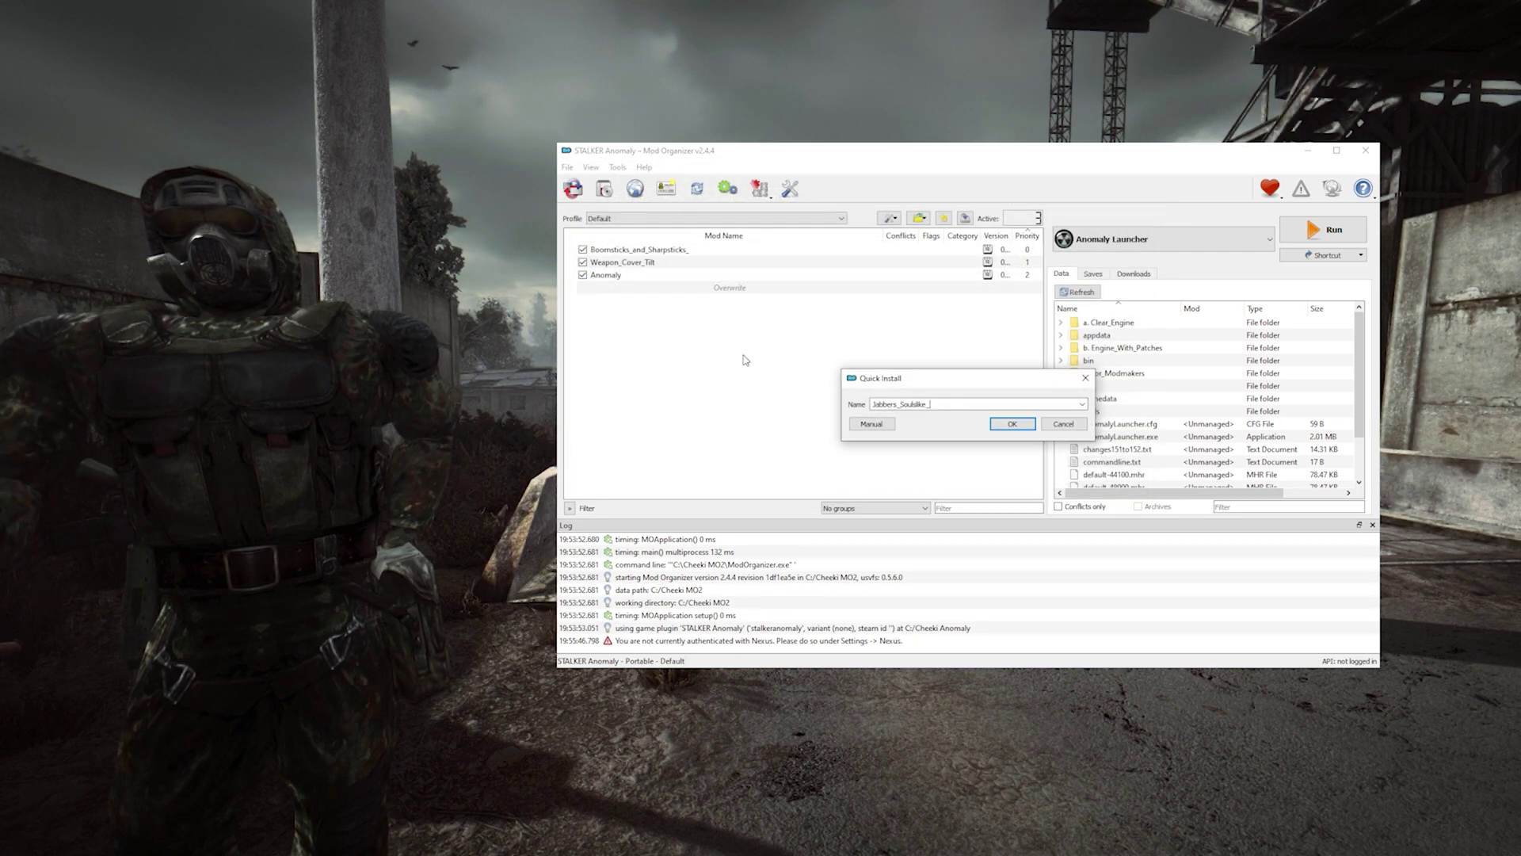
click(1012, 424)
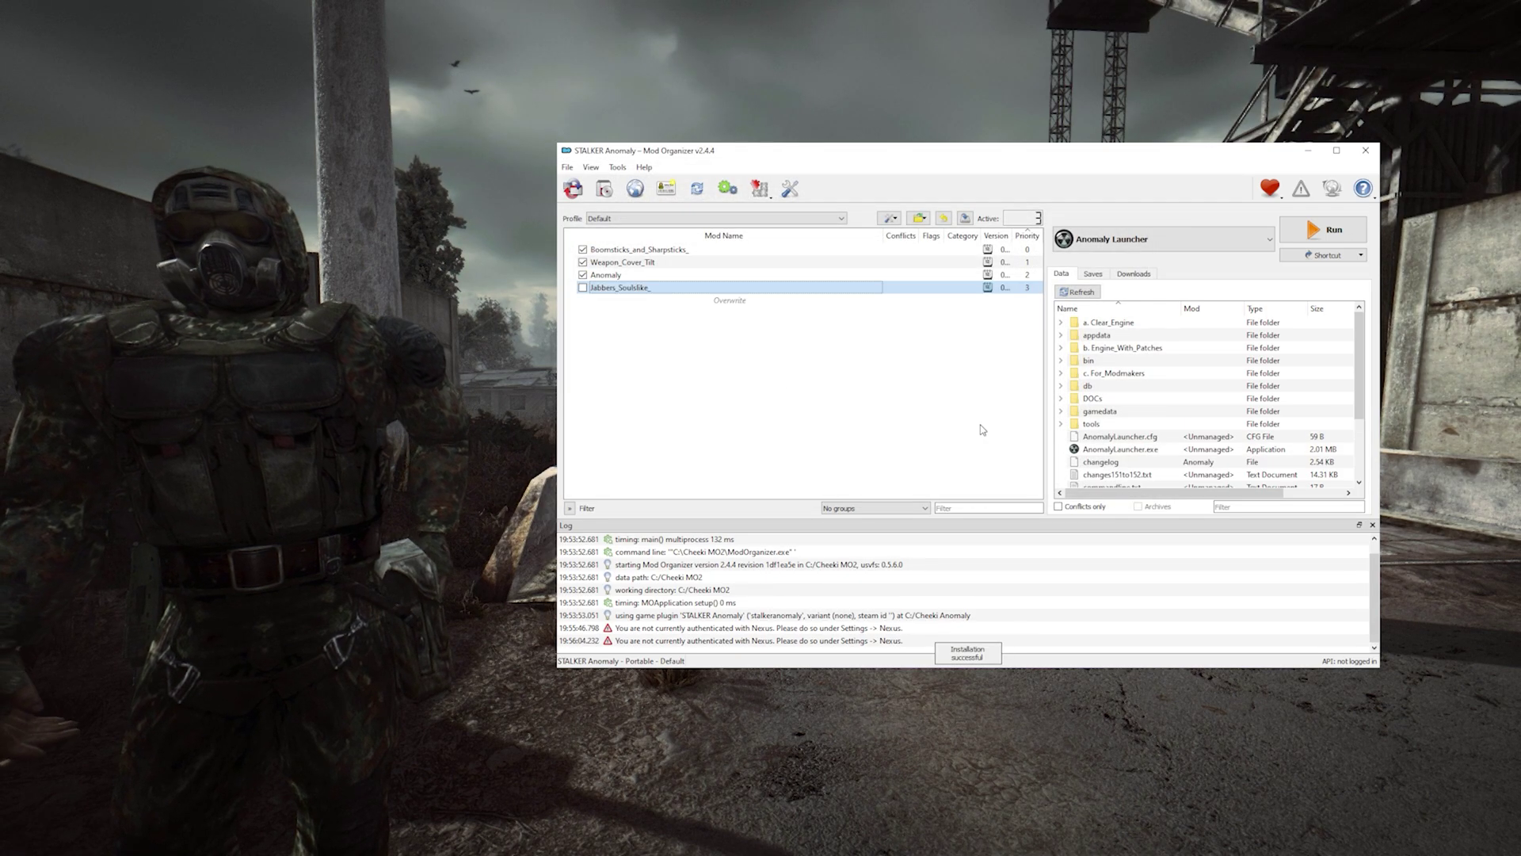
- Enable Jabbers_Soulslike_ and move the Anomaly mod above Boomsticks_and_Sharpsticks_ to priority 0
click(582, 288)
drag(610, 275, 632, 249)
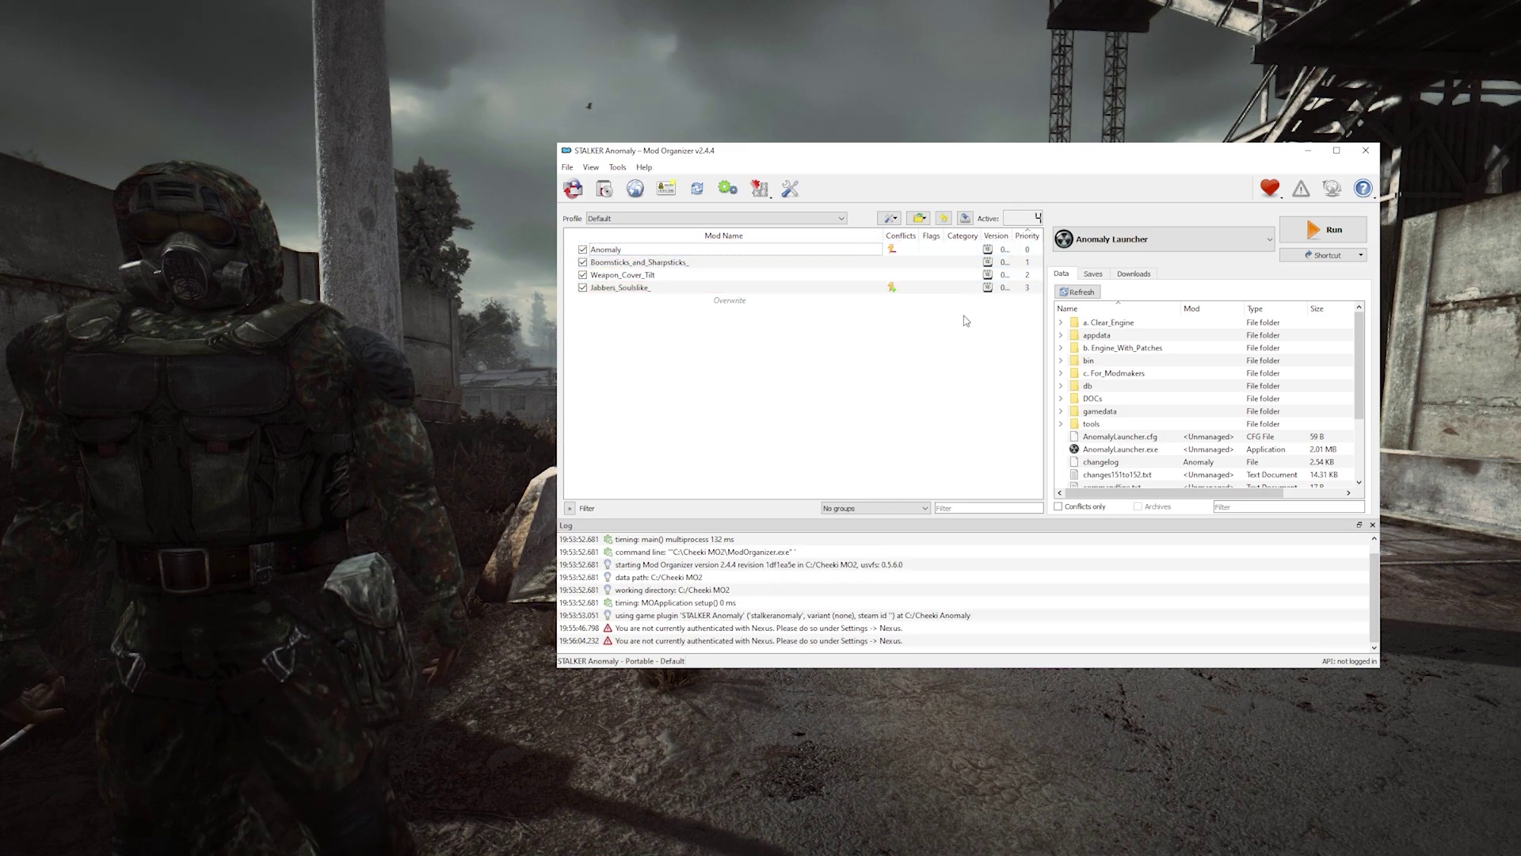
- Launch the game through Anomaly Launcher and open the Soulslike settings in the Mod Configuration Menu
click(1323, 229)
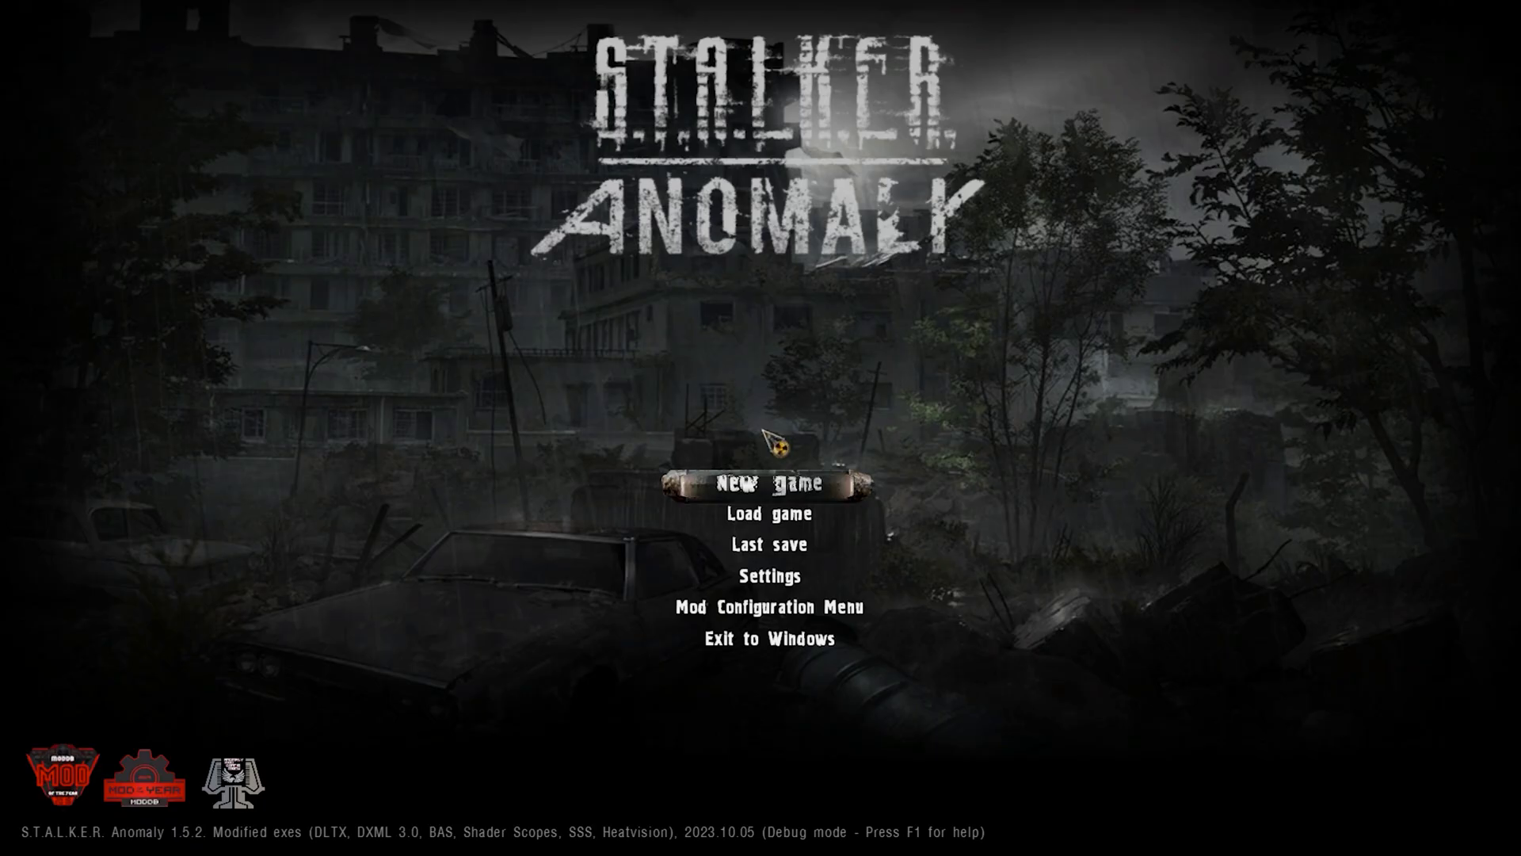
click(788, 618)
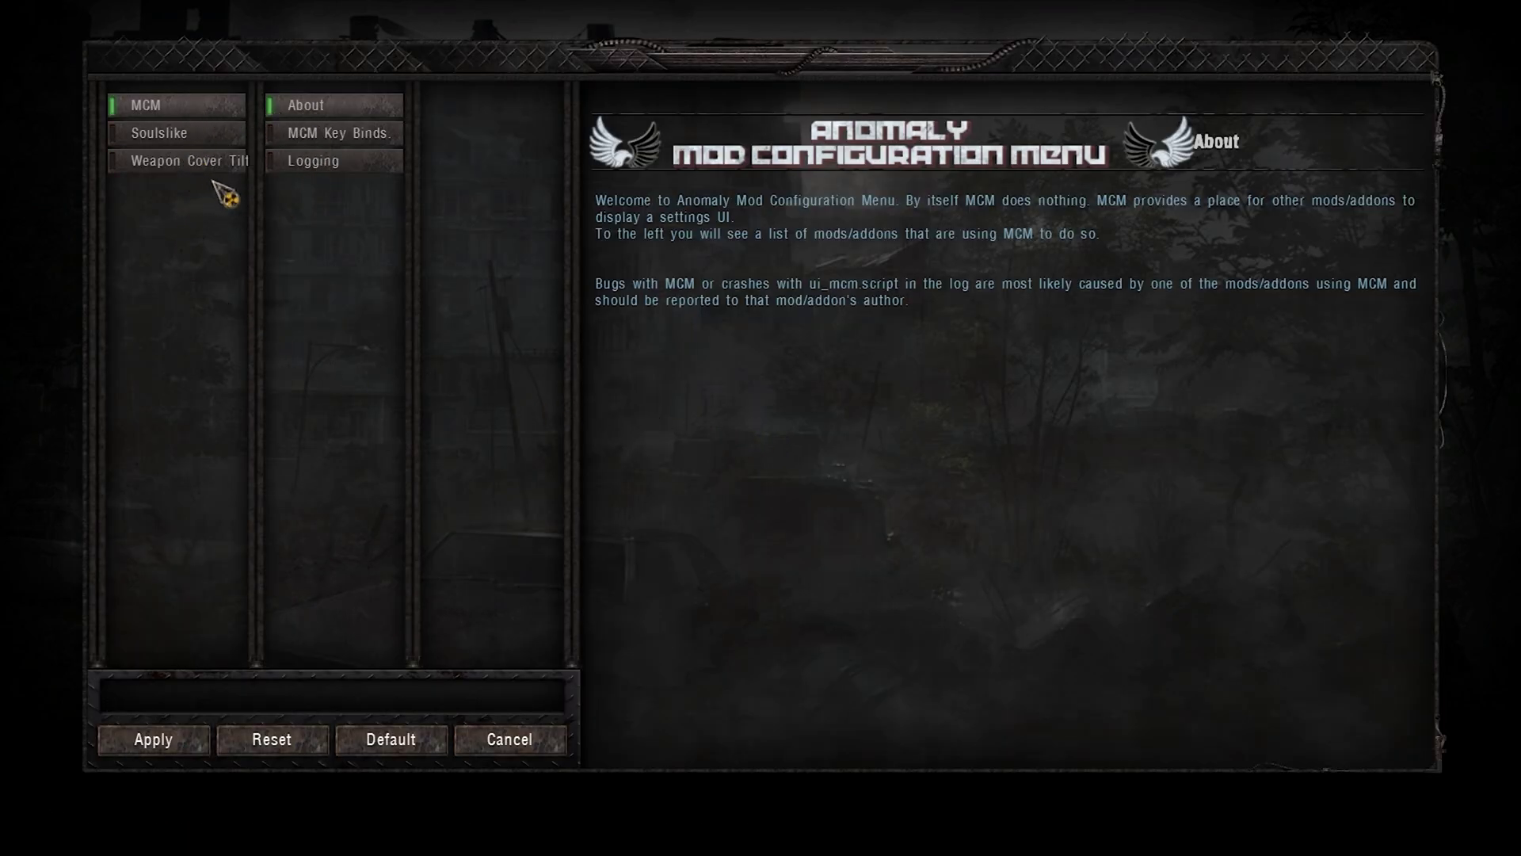
click(168, 134)
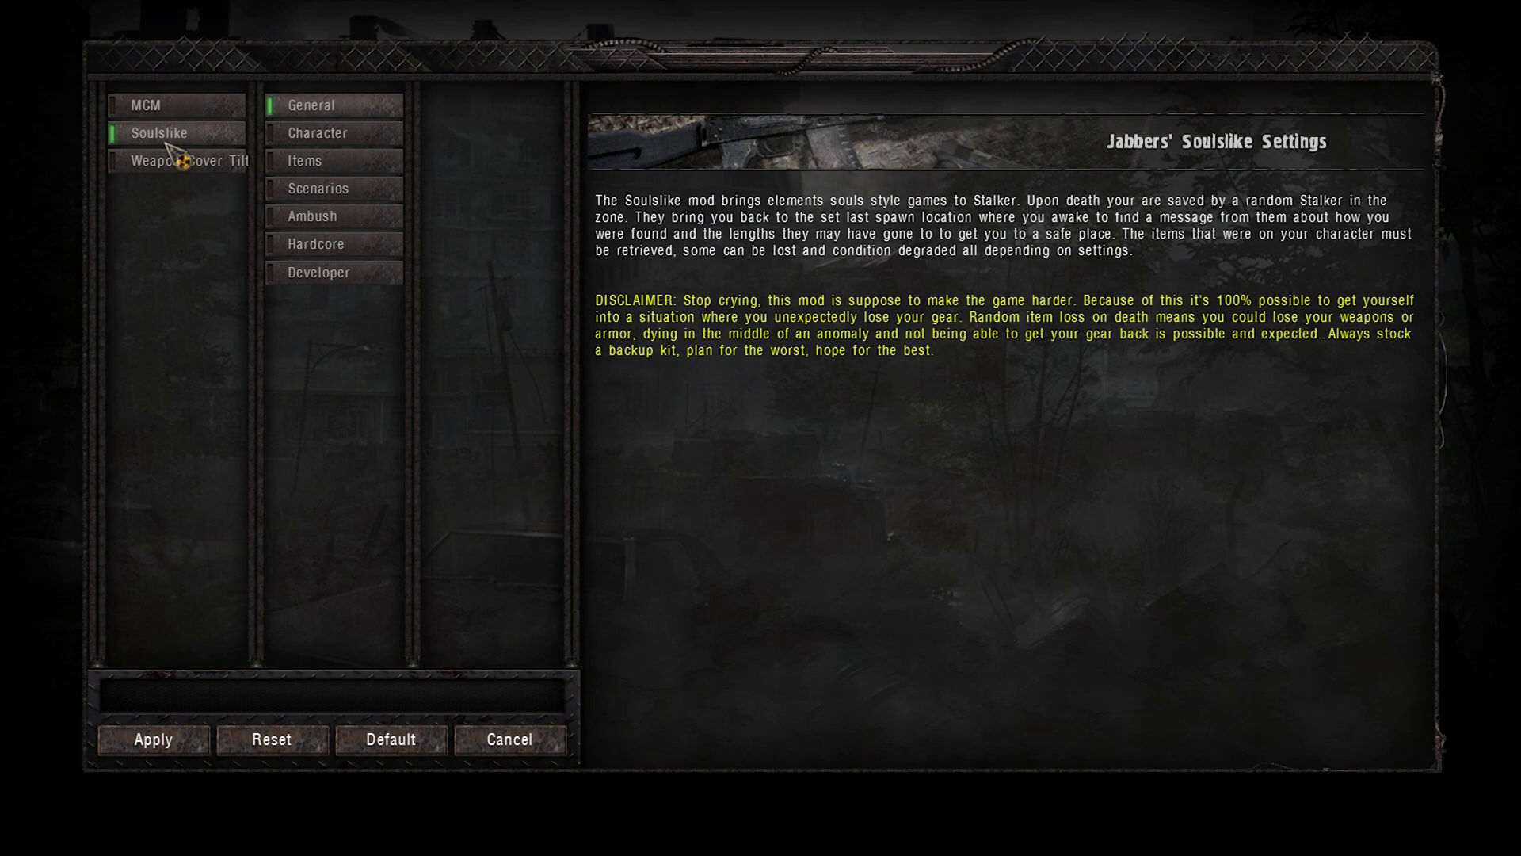
- Look through the Soulslike Character, Items, Scenarios, Ambush, Hardcore, Developer and General settings pages
click(353, 141)
click(345, 172)
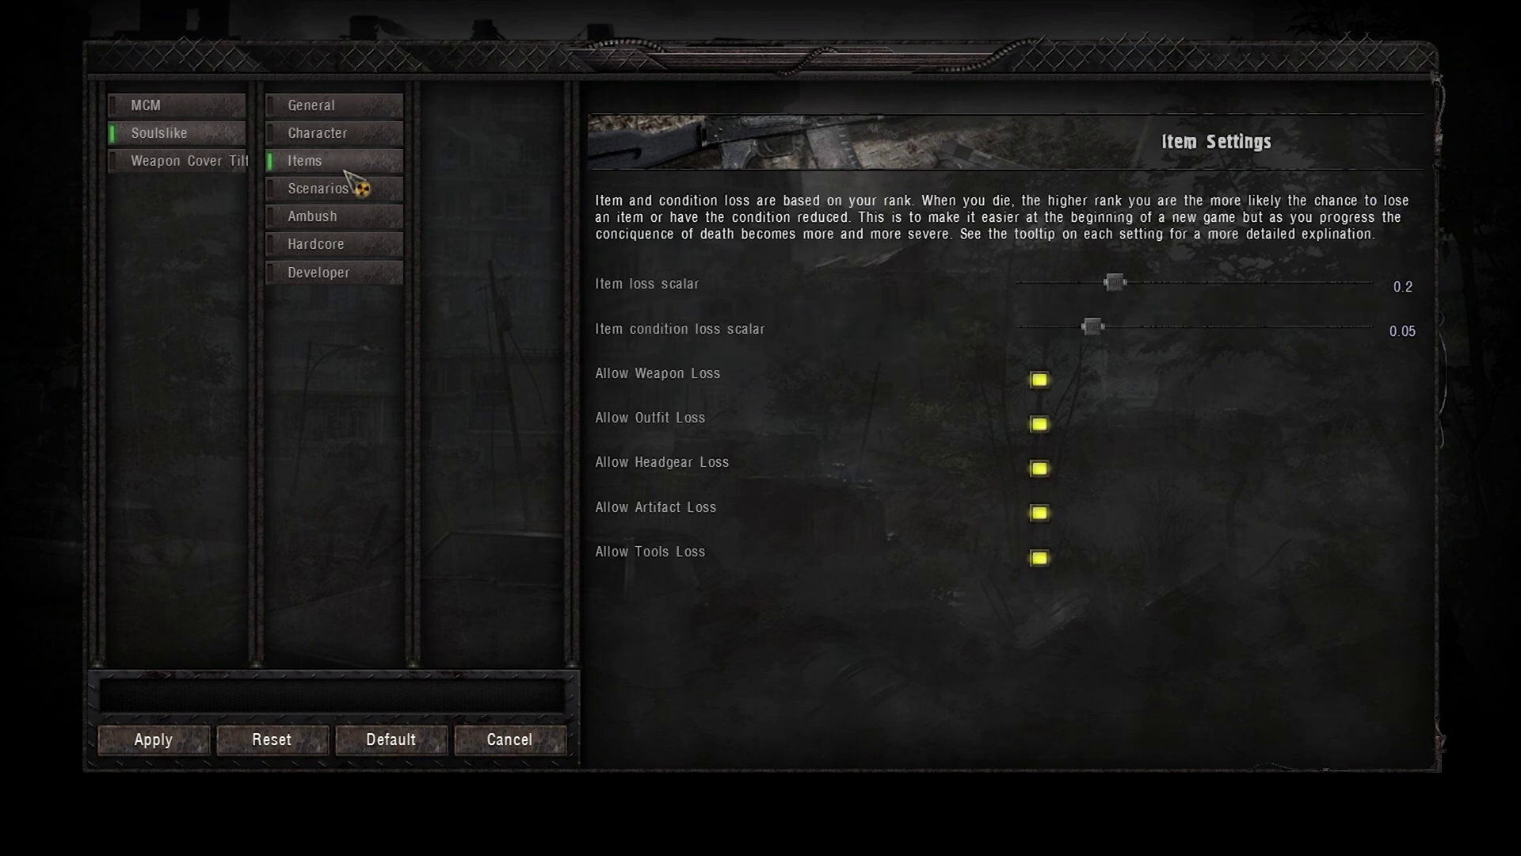
click(348, 194)
click(348, 220)
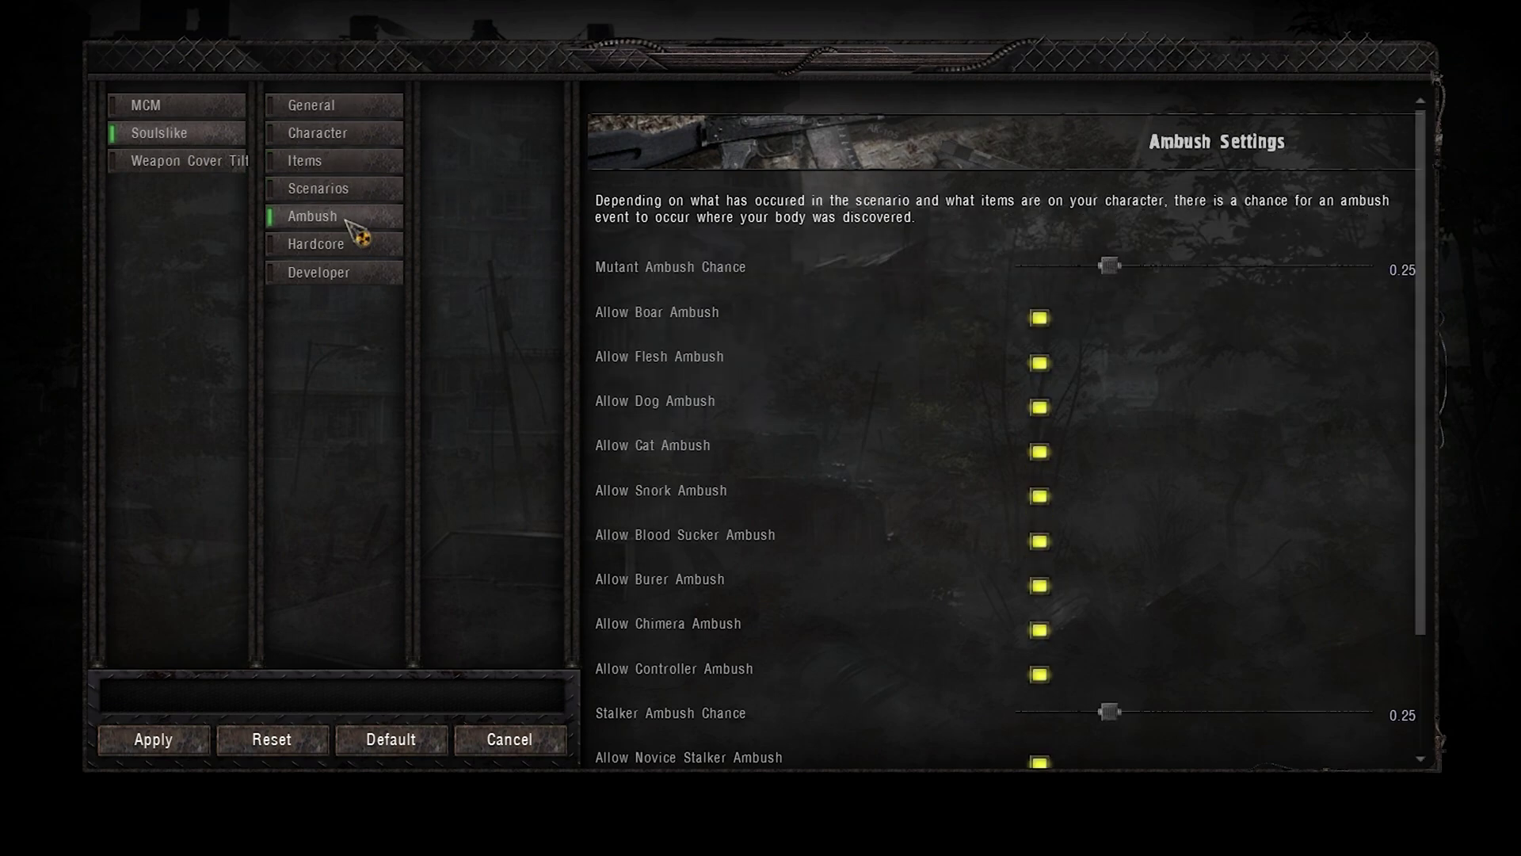
click(349, 245)
click(348, 273)
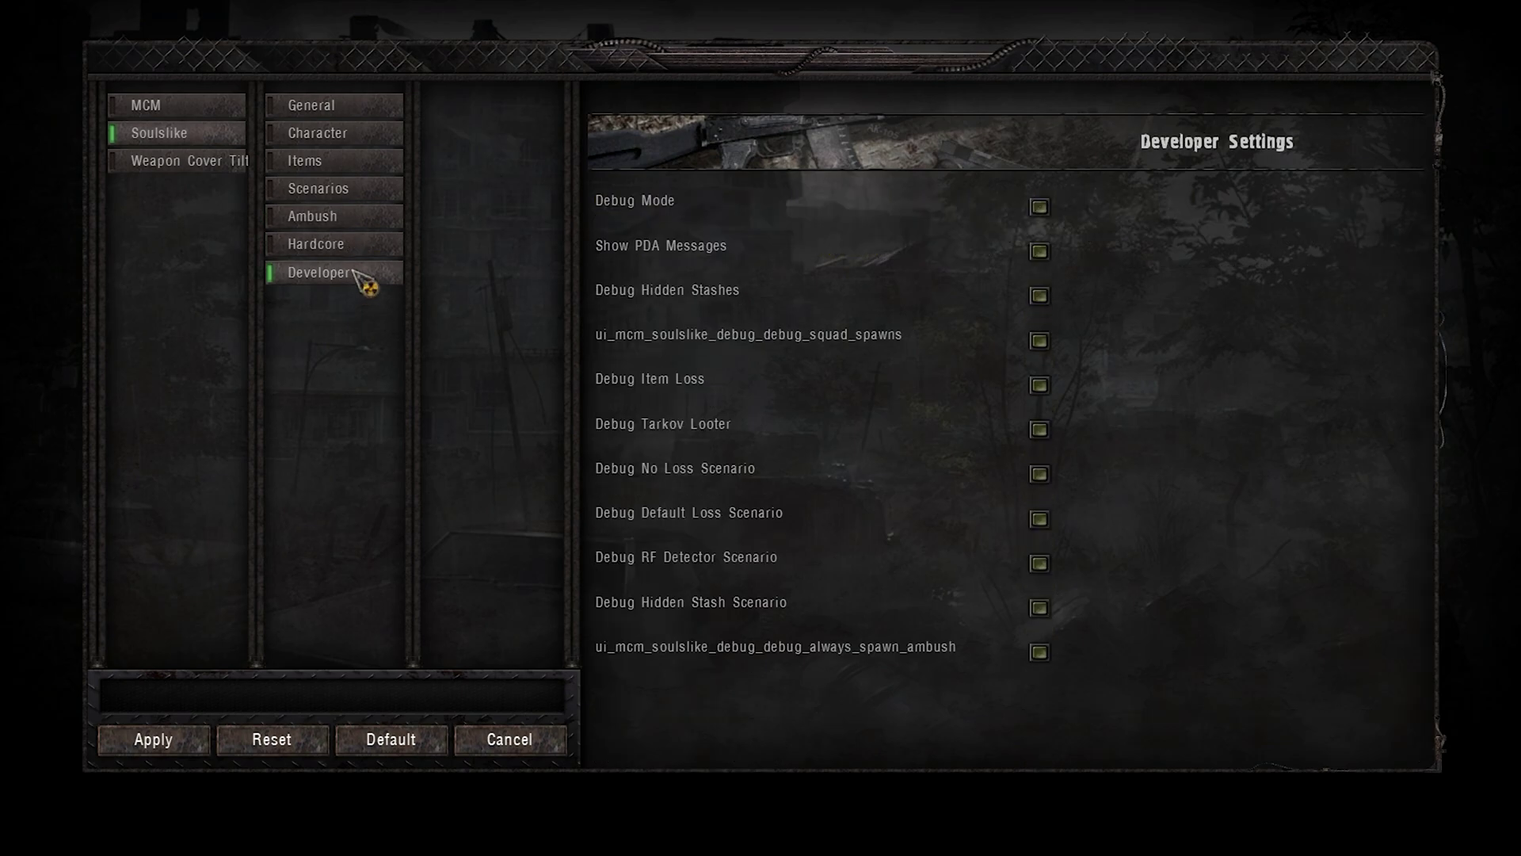
click(348, 109)
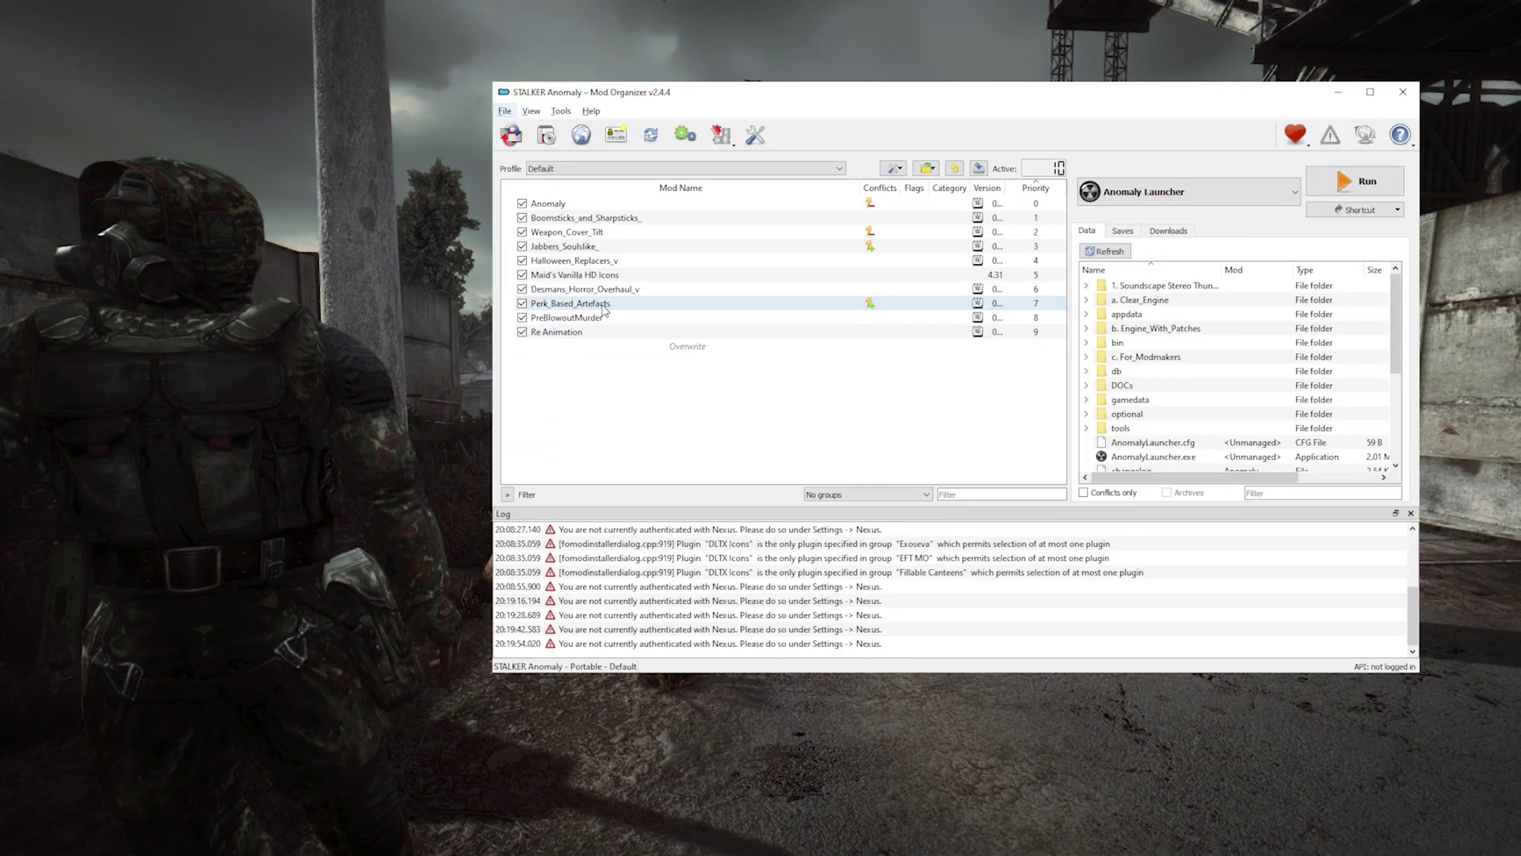
- In Mod Organizer, move Perk_Based_Artefacts directly above Weapon_Cover_Tilt and inspect the full path of its losing file conflict
drag(604, 305, 630, 230)
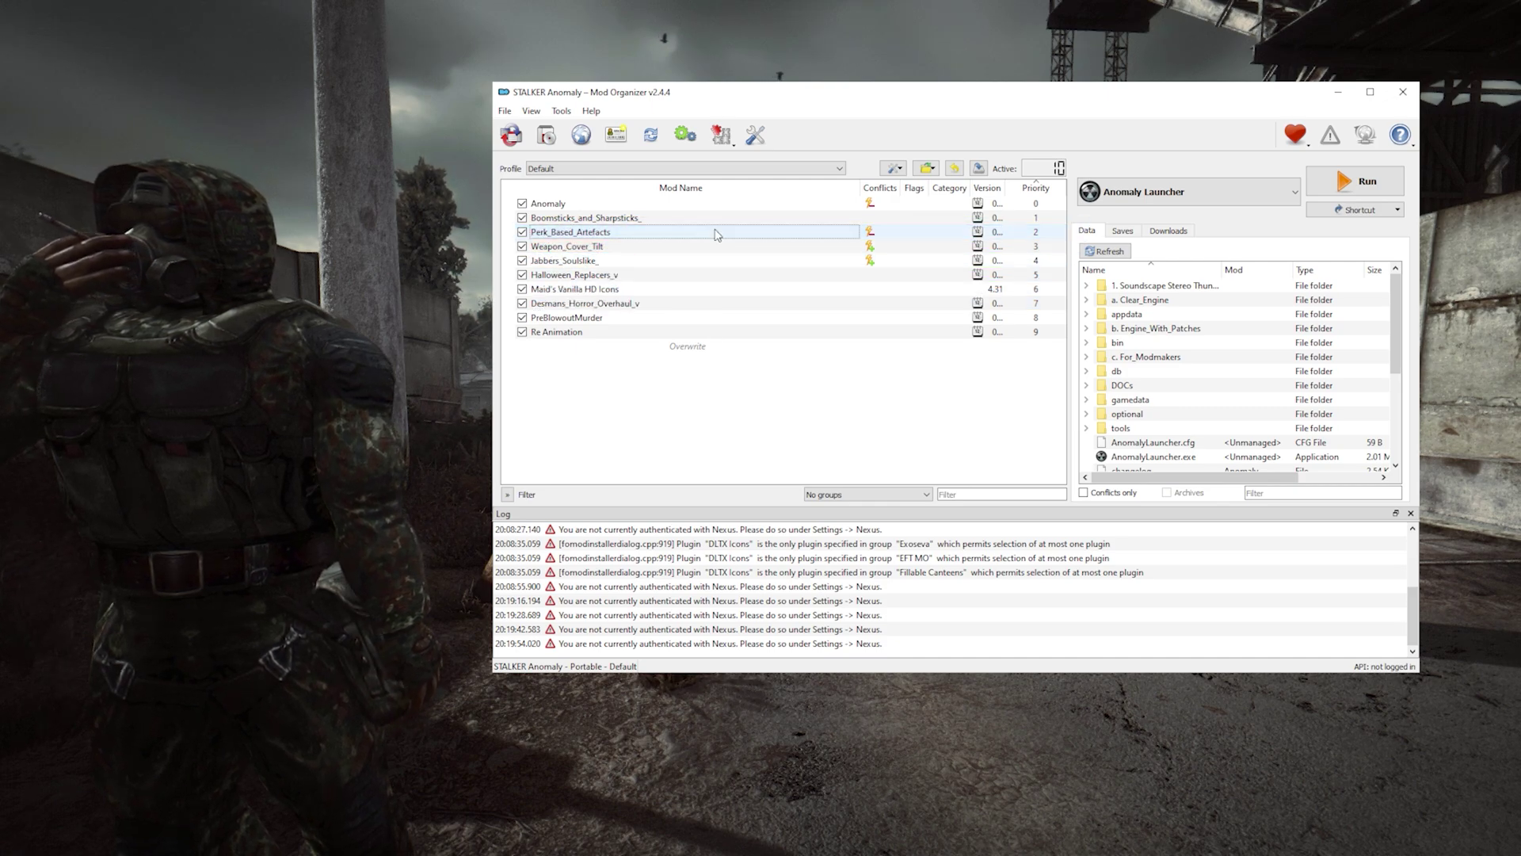
double_click(872, 235)
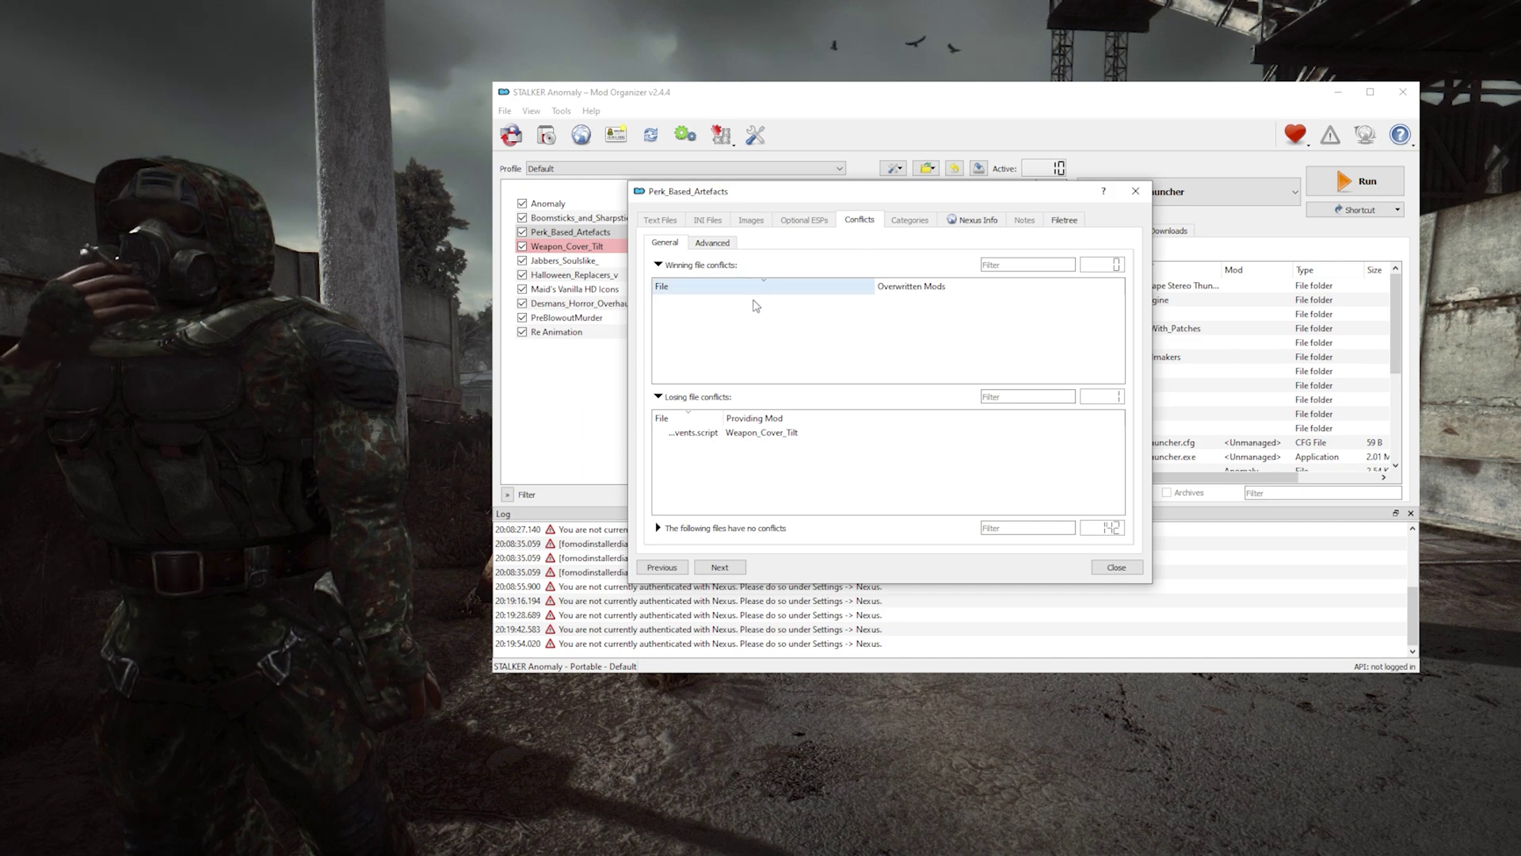
drag(722, 412, 879, 408)
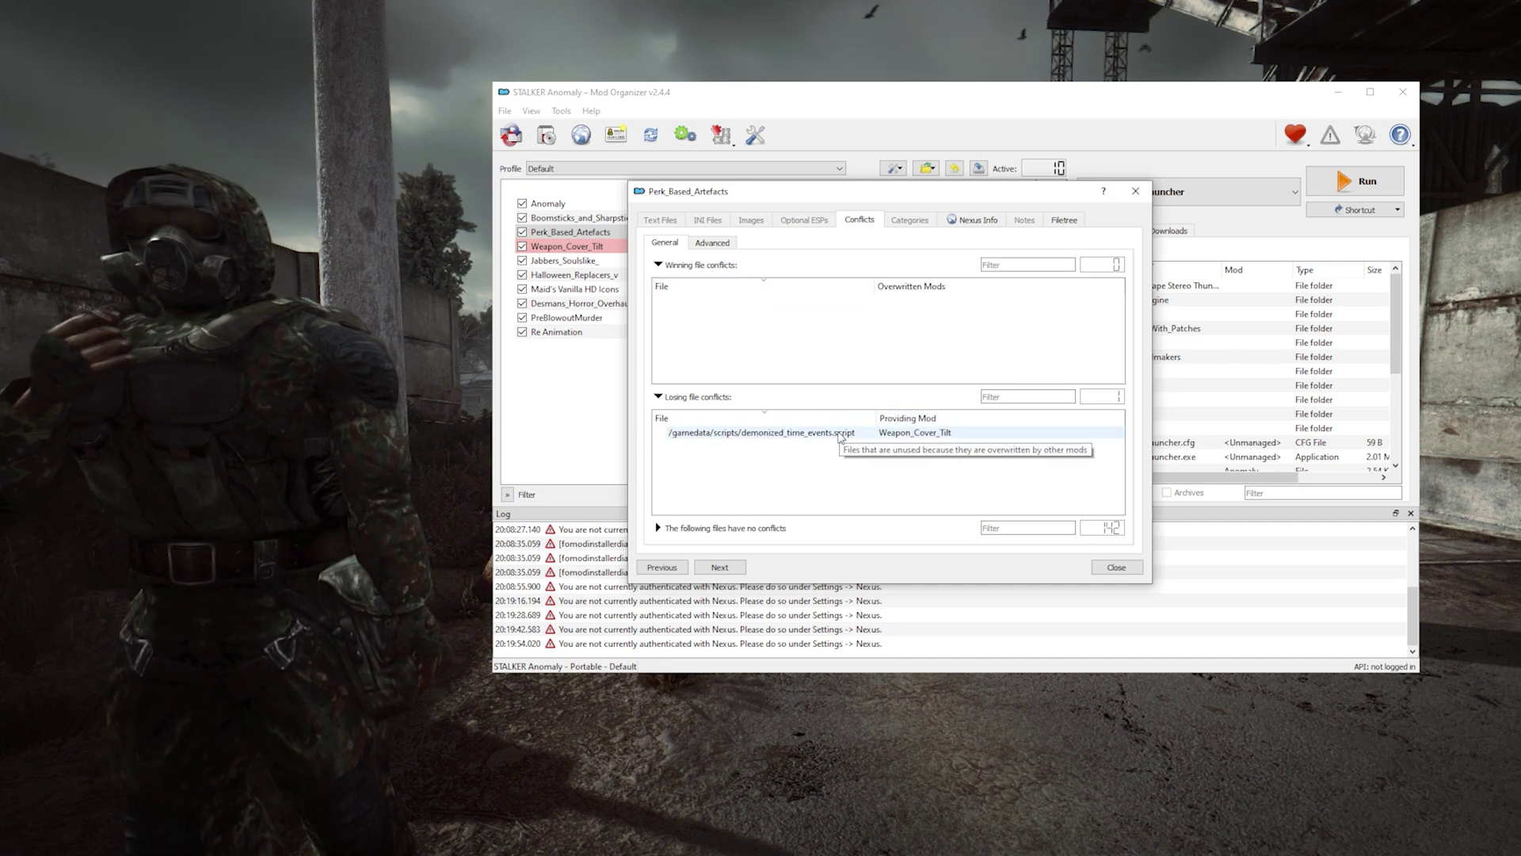